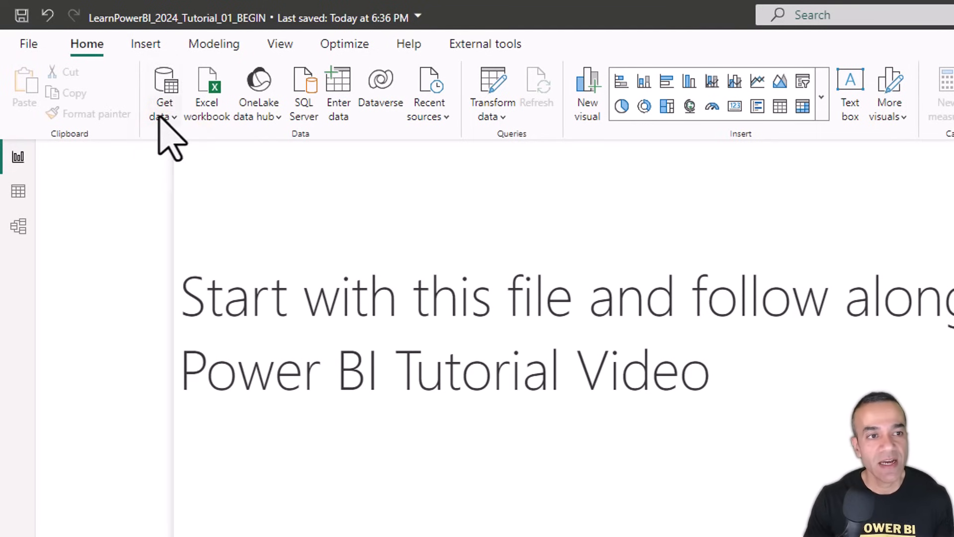
- Get data from an Excel workbook, using AdventureWorks_Database.xlsx in the LearnPowerBI folder as the source
{"action": "left_click", "coordinate": [160, 116]}
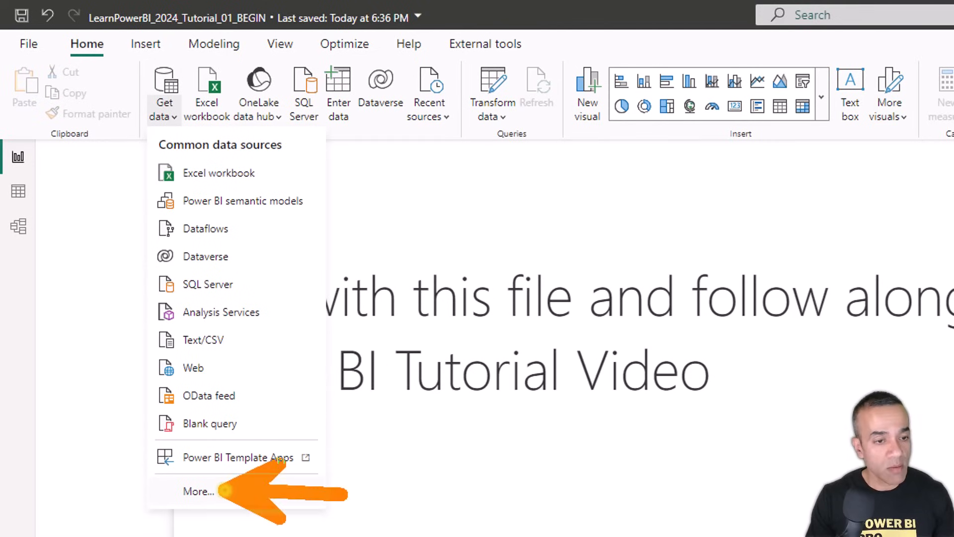
{"action": "left_click", "coordinate": [219, 492]}
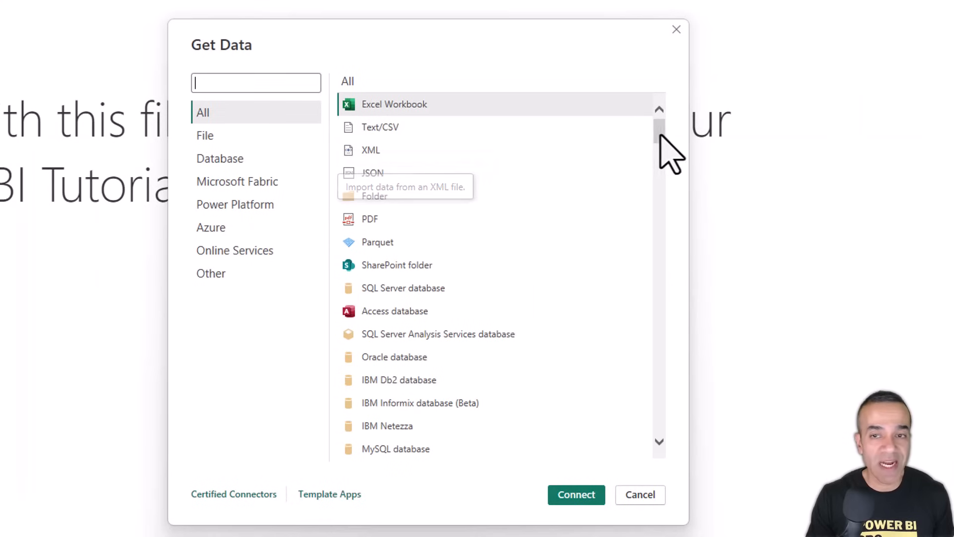
{"action": "mouse_move", "coordinate": [662, 135]}
{"action": "left_mouse_down"}
{"action": "mouse_move", "coordinate": [662, 154]}
{"action": "mouse_move", "coordinate": [660, 121]}
{"action": "left_mouse_up"}
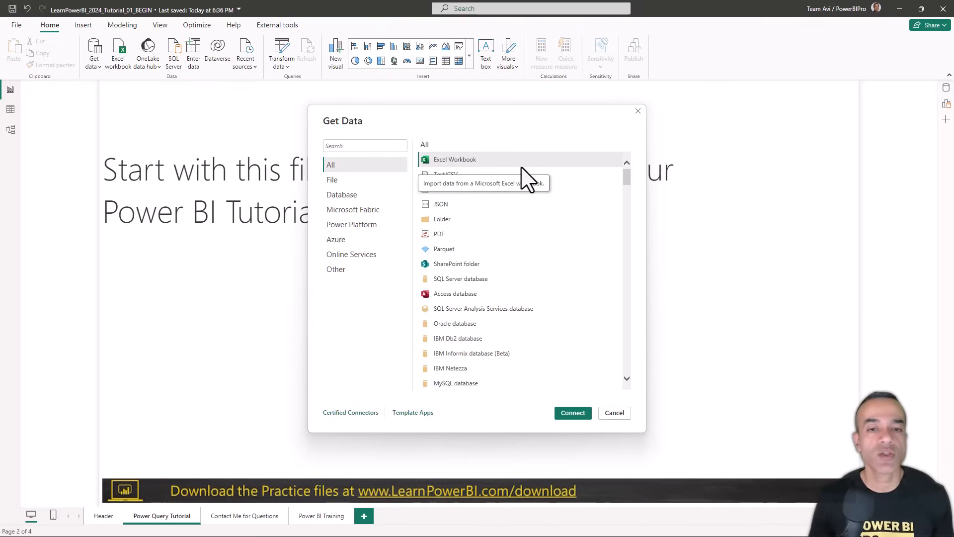
{"action": "double_click", "coordinate": [473, 160]}
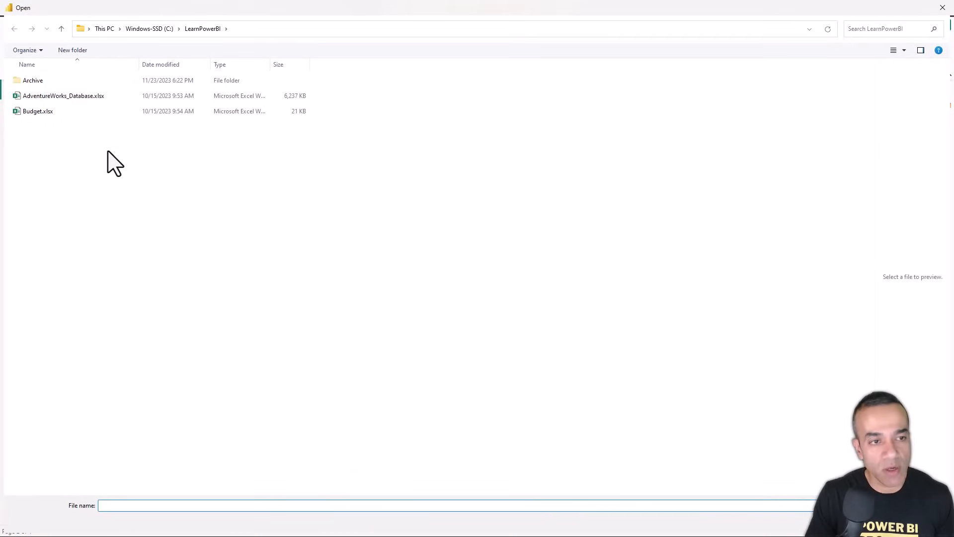
{"action": "left_click", "coordinate": [80, 97]}
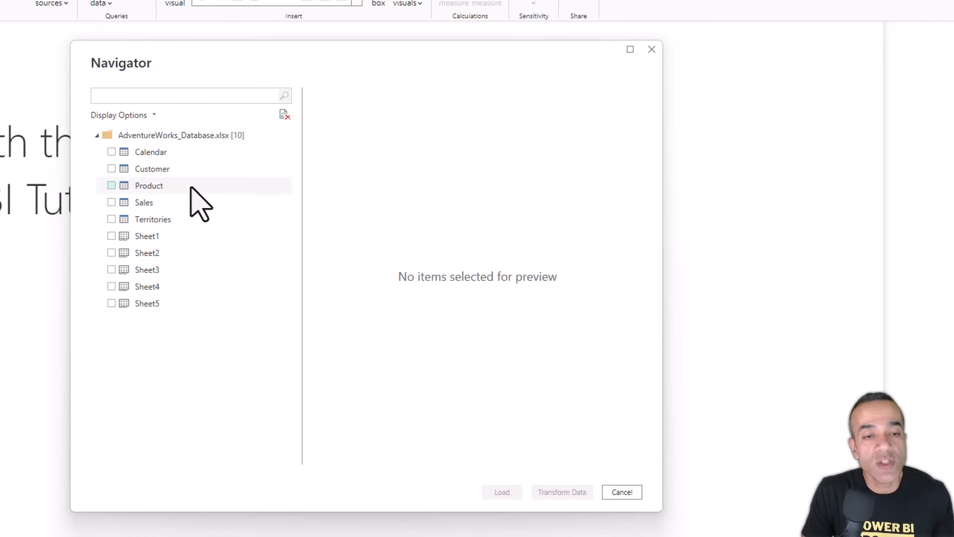
- Preview the Calendar and Customer tables of the AdventureWorks workbook
{"action": "left_click", "coordinate": [145, 152]}
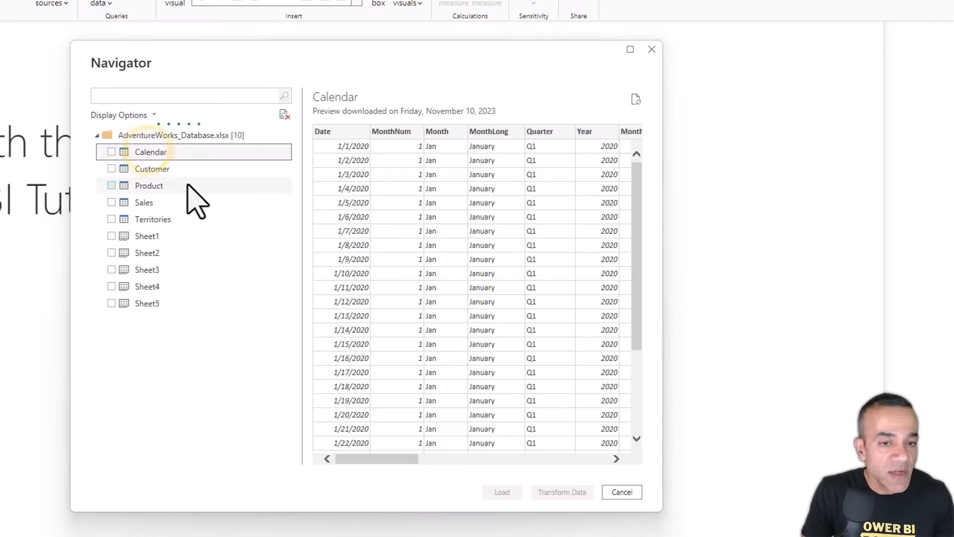
{"action": "left_click", "coordinate": [164, 169]}
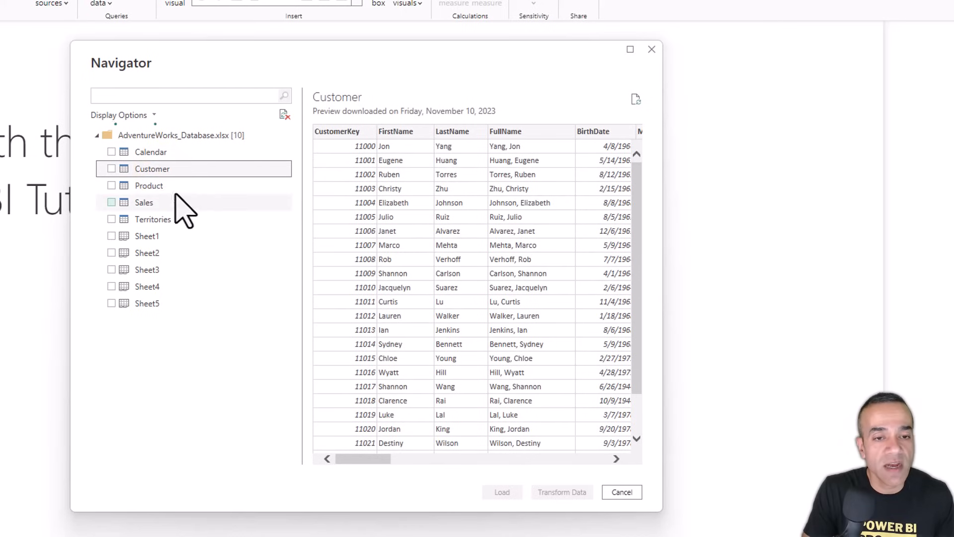
{"action": "left_click", "coordinate": [150, 153]}
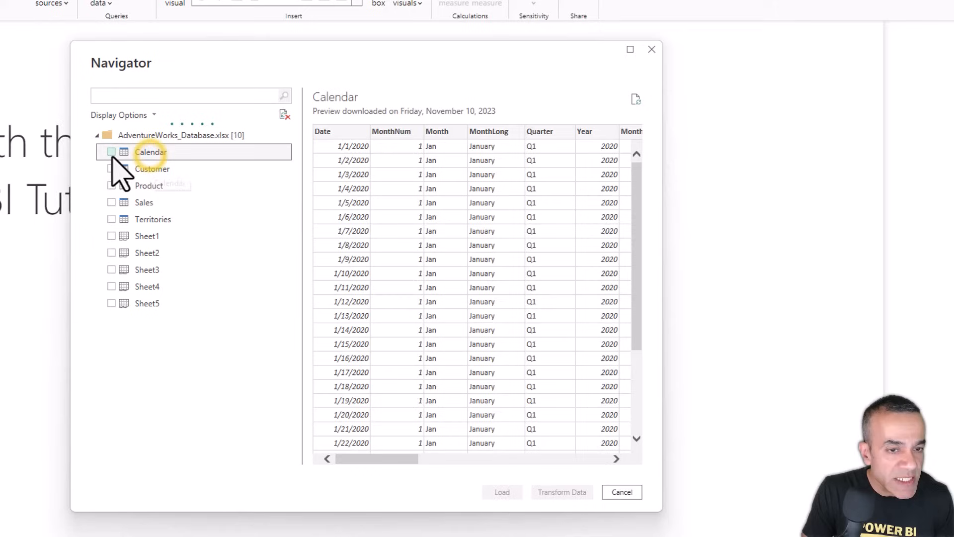
- Load the Calendar, Customer, Product, Sales and Territories tables from the workbook into the model
{"action": "left_click", "coordinate": [111, 152]}
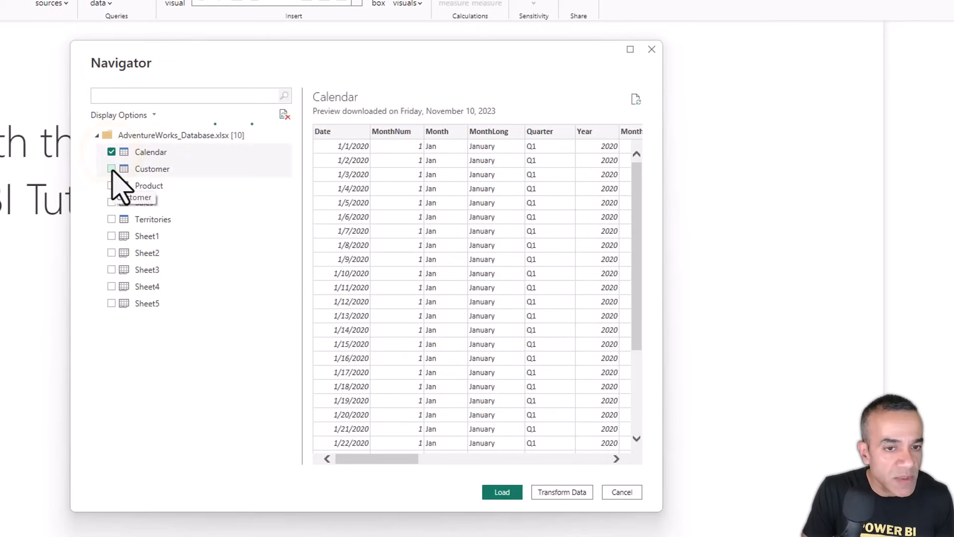
{"action": "left_click", "coordinate": [112, 169]}
{"action": "left_click", "coordinate": [112, 185]}
{"action": "left_click", "coordinate": [112, 203]}
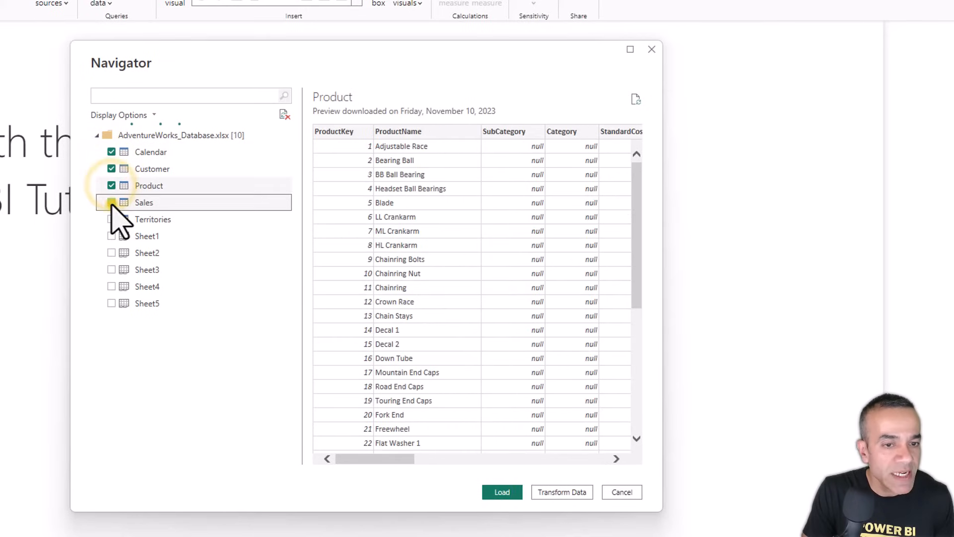
{"action": "left_click", "coordinate": [111, 219]}
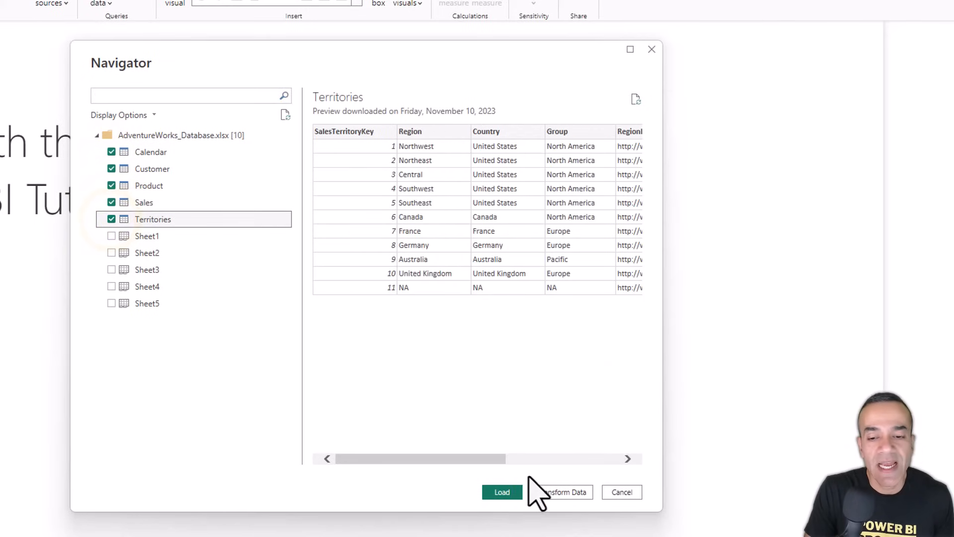
{"action": "left_click", "coordinate": [505, 493]}
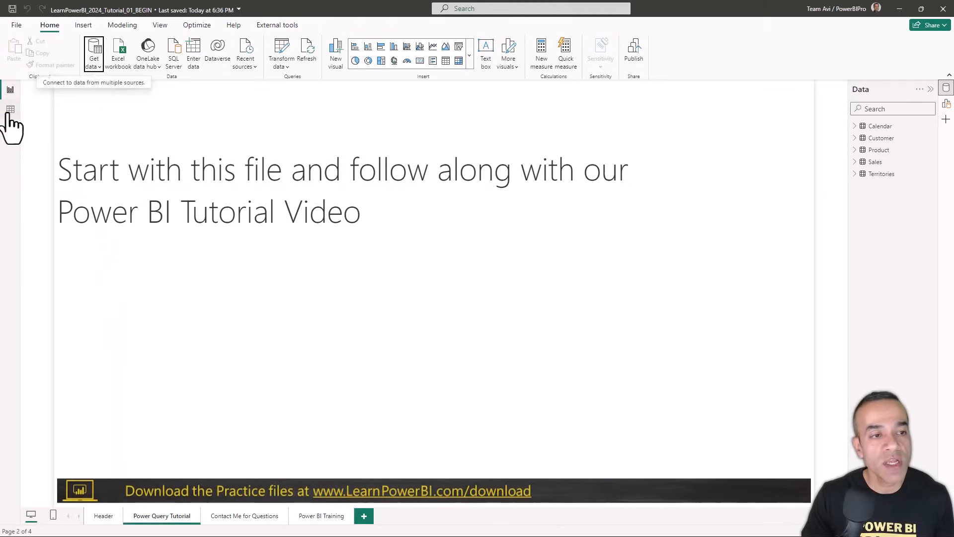
- Look through the rows of the loaded Calendar, Customer, Product, Sales and Territories tables, and return to the report
{"action": "left_click", "coordinate": [9, 111]}
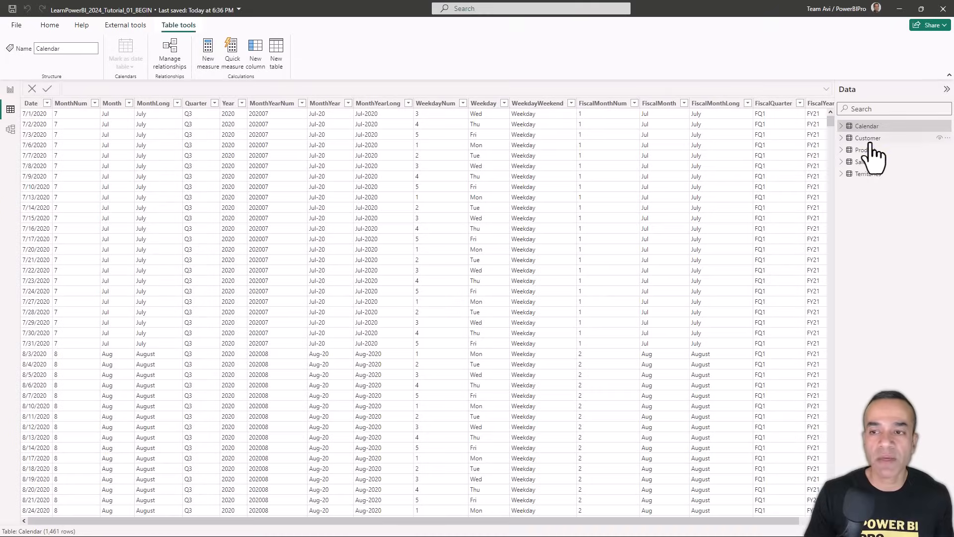
{"action": "left_click", "coordinate": [870, 139]}
{"action": "left_click", "coordinate": [867, 150]}
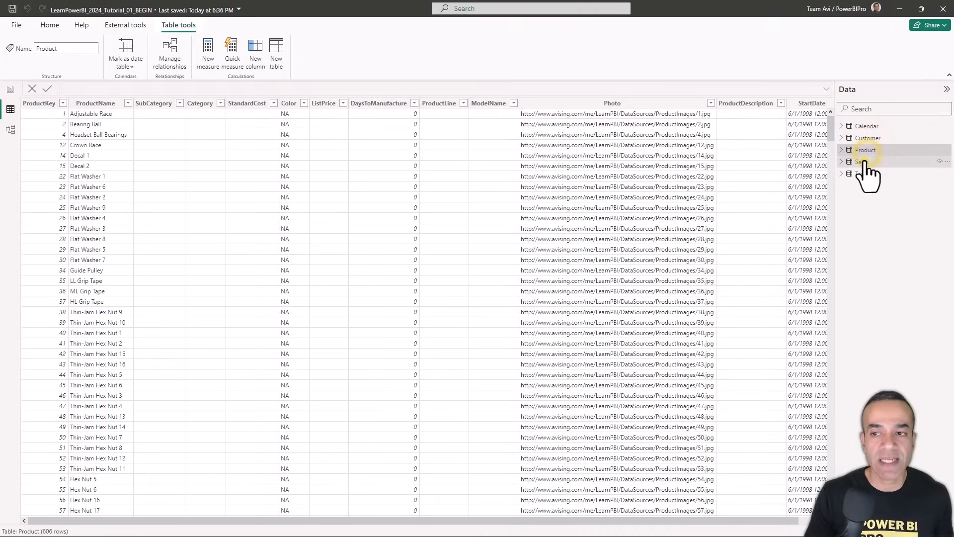
{"action": "left_click", "coordinate": [866, 162]}
{"action": "left_click", "coordinate": [868, 174]}
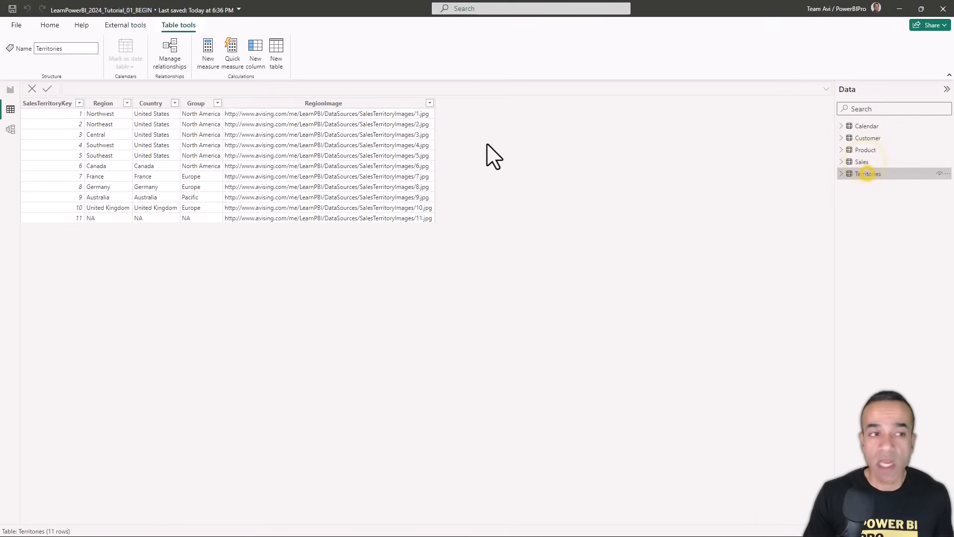
{"action": "left_click", "coordinate": [10, 89]}
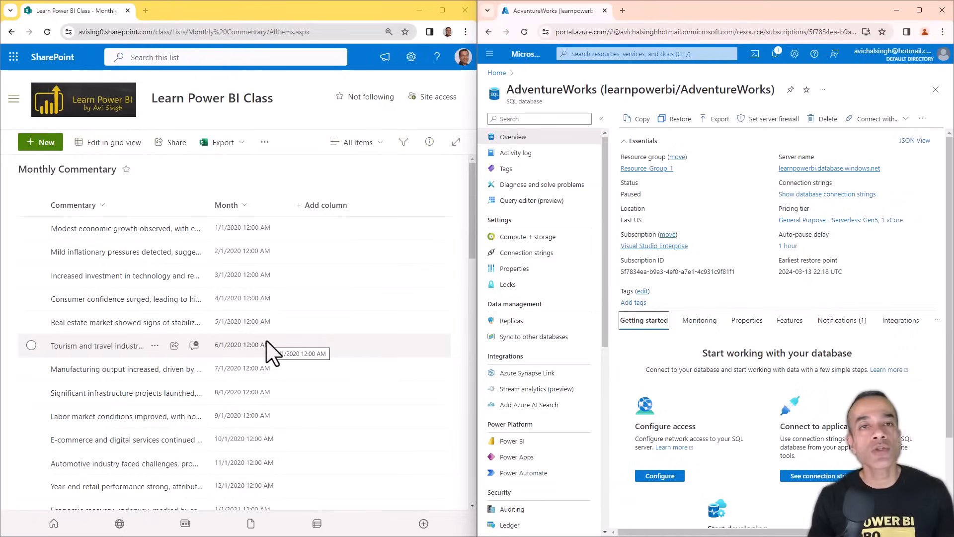
{"action": "key", "text": "ctrl+2"}
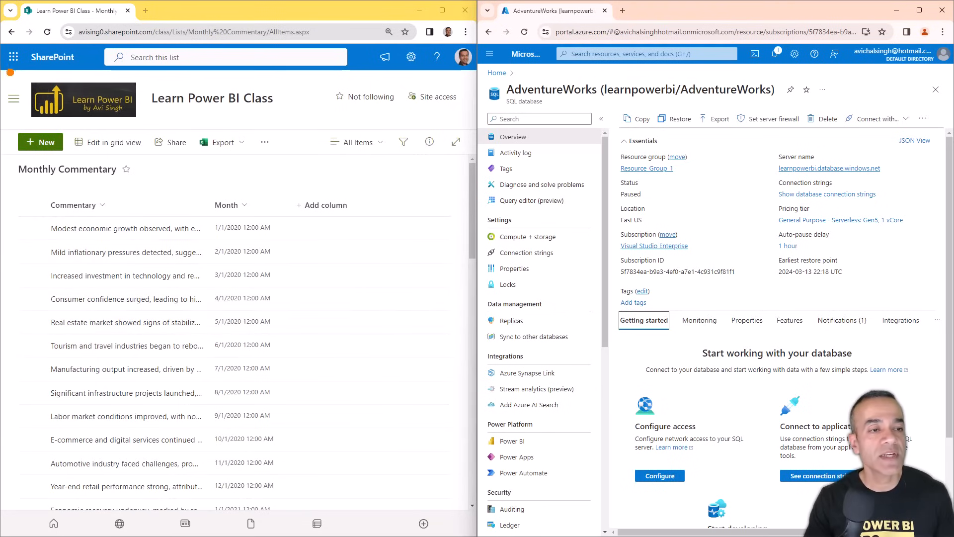
{"action": "mouse_move", "coordinate": [1, 2]}
{"action": "left_mouse_down"}
{"action": "mouse_move", "coordinate": [155, 183]}
{"action": "mouse_move", "coordinate": [470, 516]}
{"action": "left_mouse_up"}
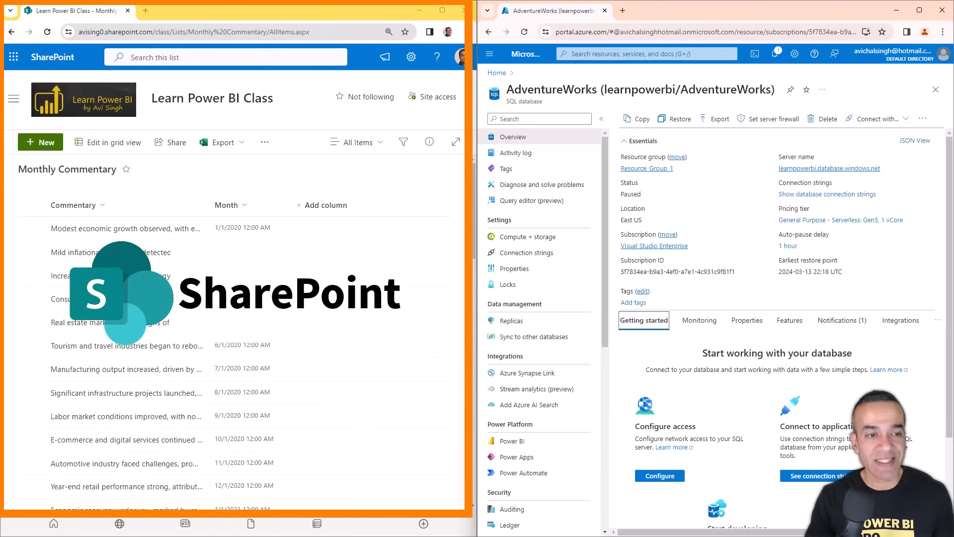
{"action": "mouse_move", "coordinate": [118, 182]}
{"action": "left_mouse_down"}
{"action": "mouse_move", "coordinate": [152, 209]}
{"action": "mouse_move", "coordinate": [233, 229]}
{"action": "left_mouse_up"}
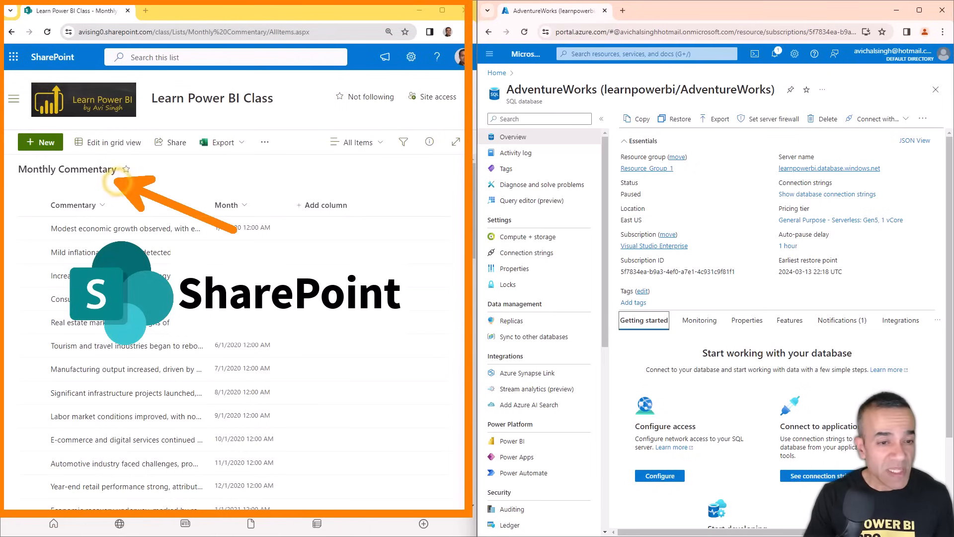
{"action": "key", "text": "ctrl+z"}
{"action": "left_click_drag", "start_coordinate": [140, 207], "coordinate": [227, 139]}
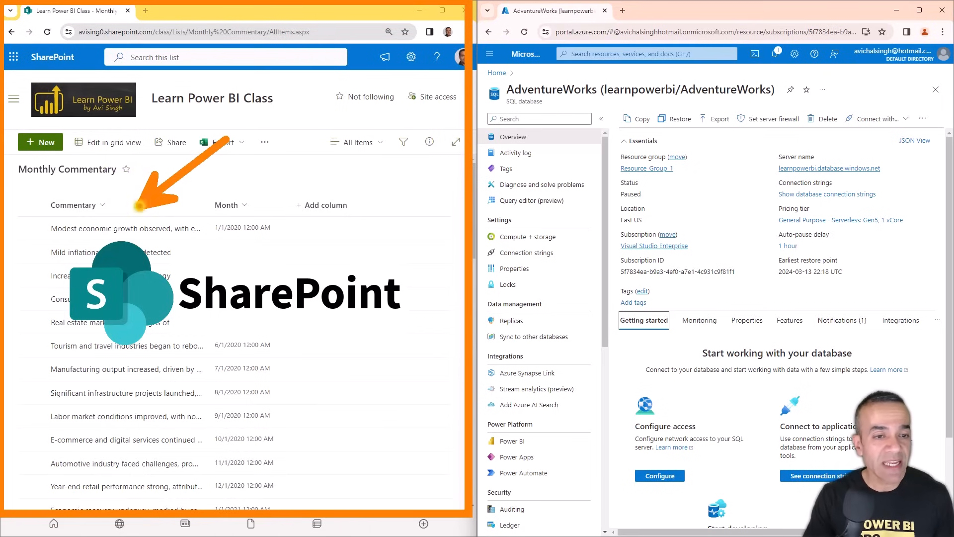
{"action": "left_click_drag", "start_coordinate": [237, 194], "coordinate": [312, 135]}
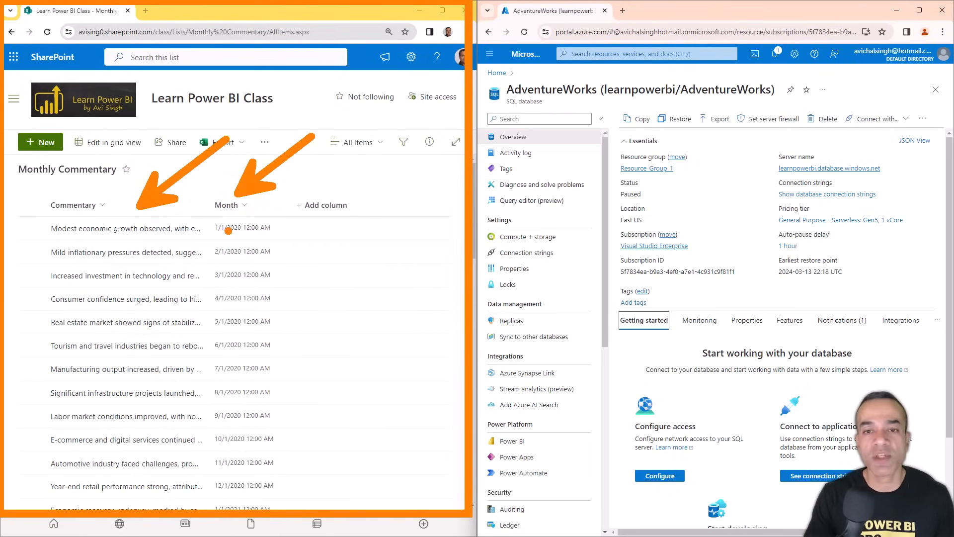
{"action": "key", "text": "ctrl+z"}
{"action": "key", "text": "ctrl+z"}
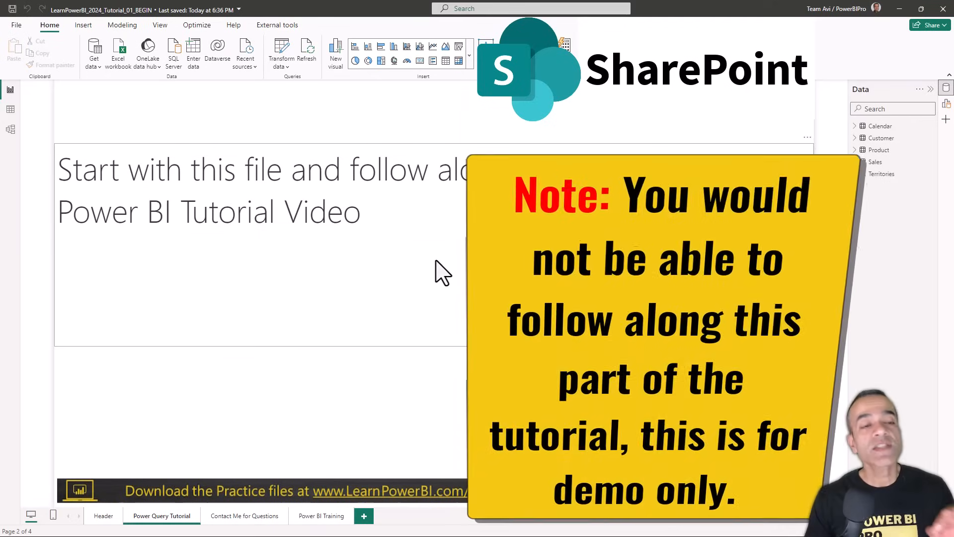
- Search the full list of data connectors for "Share" and connect with SharePoint Online List
{"action": "left_click", "coordinate": [95, 66]}
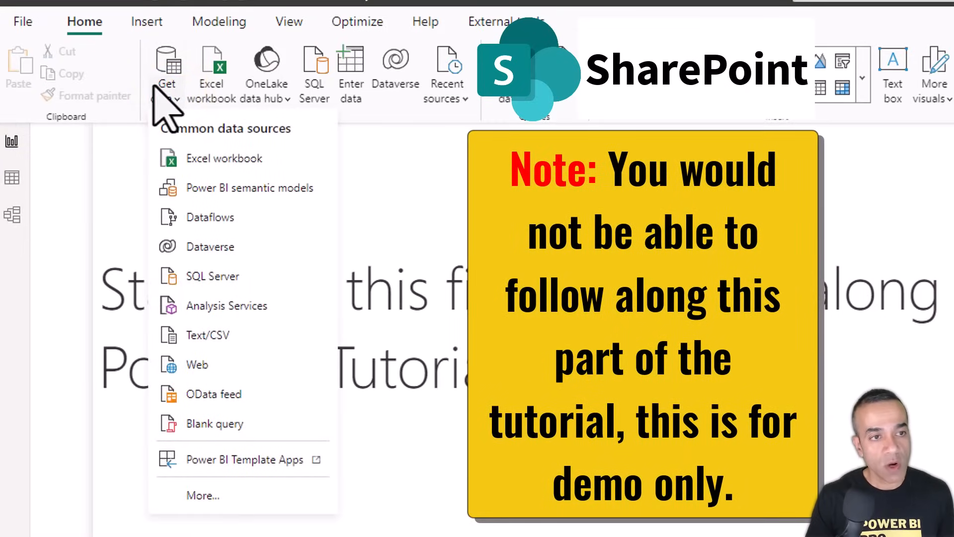
{"action": "left_click", "coordinate": [229, 509]}
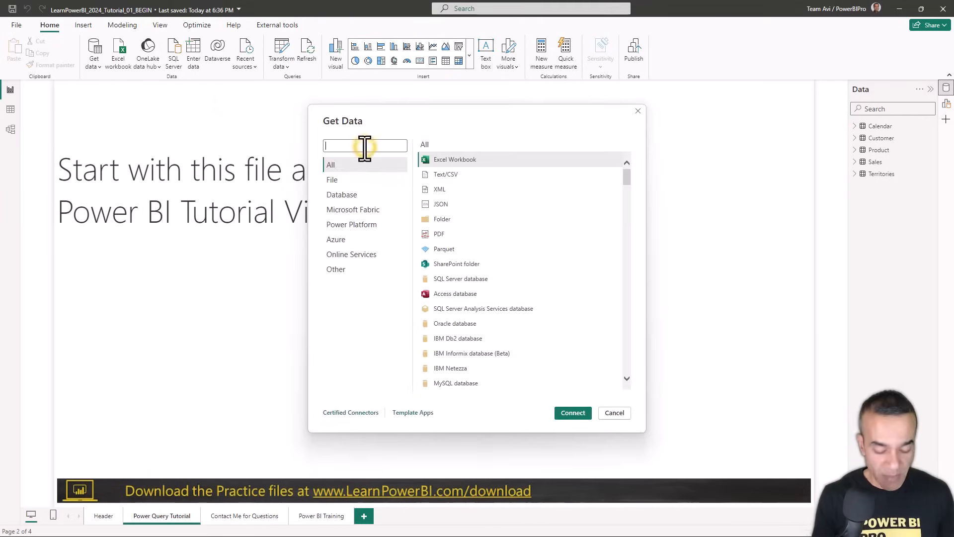
{"action": "type", "text": "Sha"}
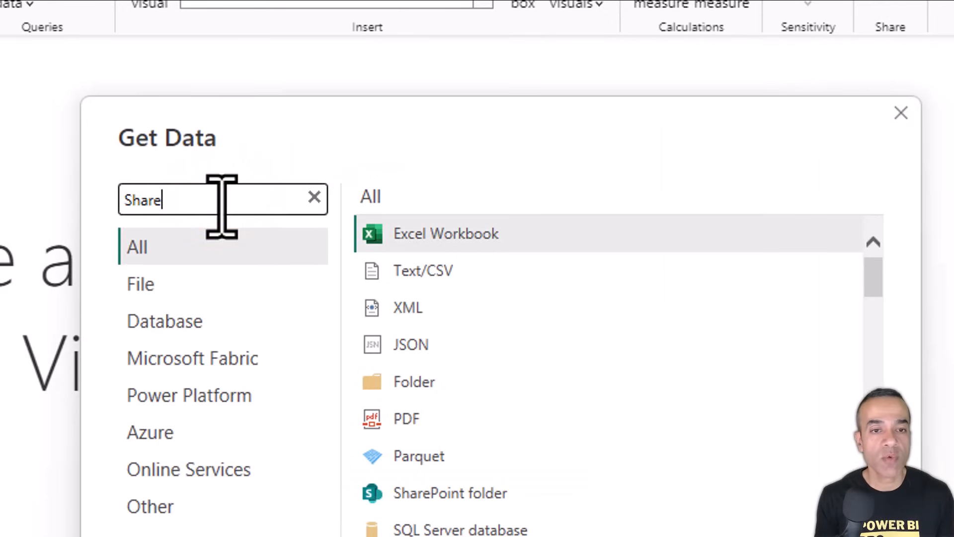
{"action": "type", "text": "re"}
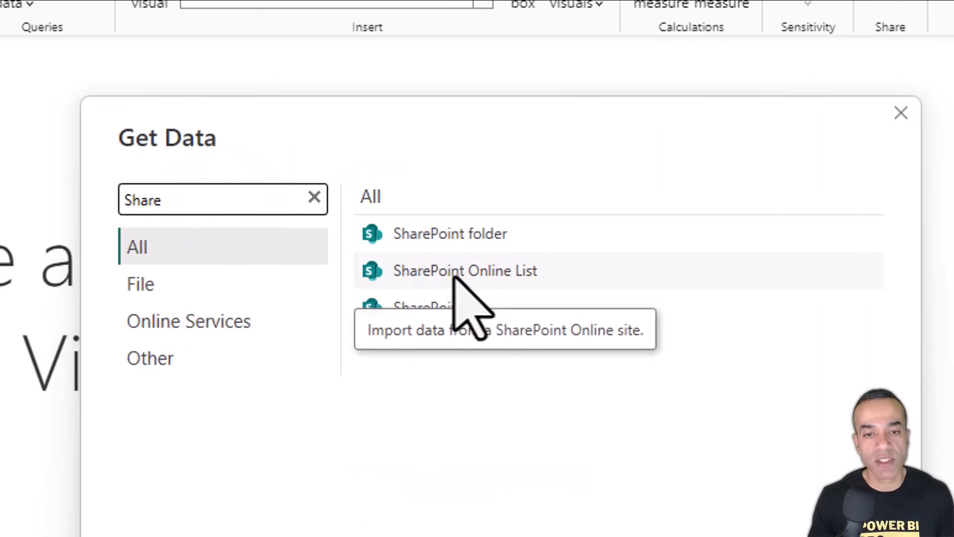
{"action": "left_click", "coordinate": [491, 272]}
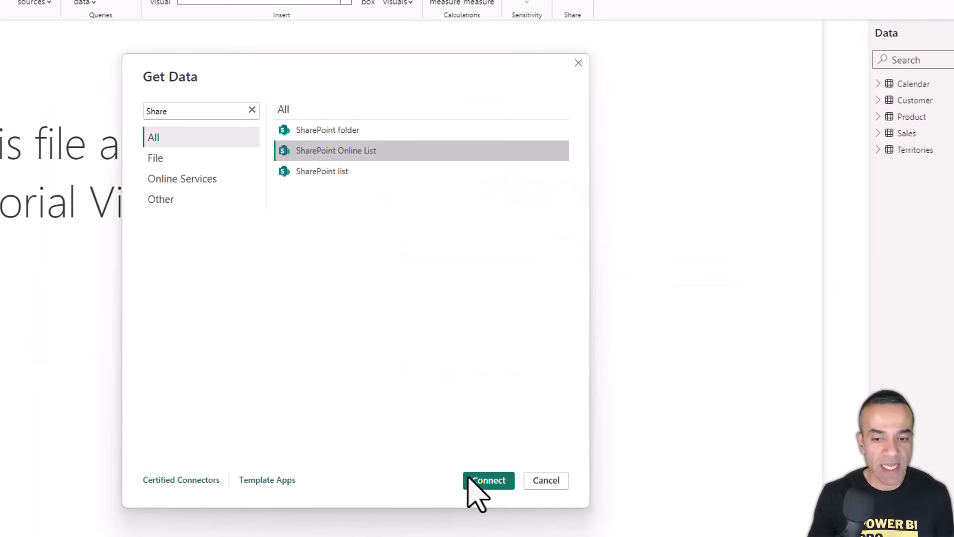
{"action": "left_click", "coordinate": [485, 480]}
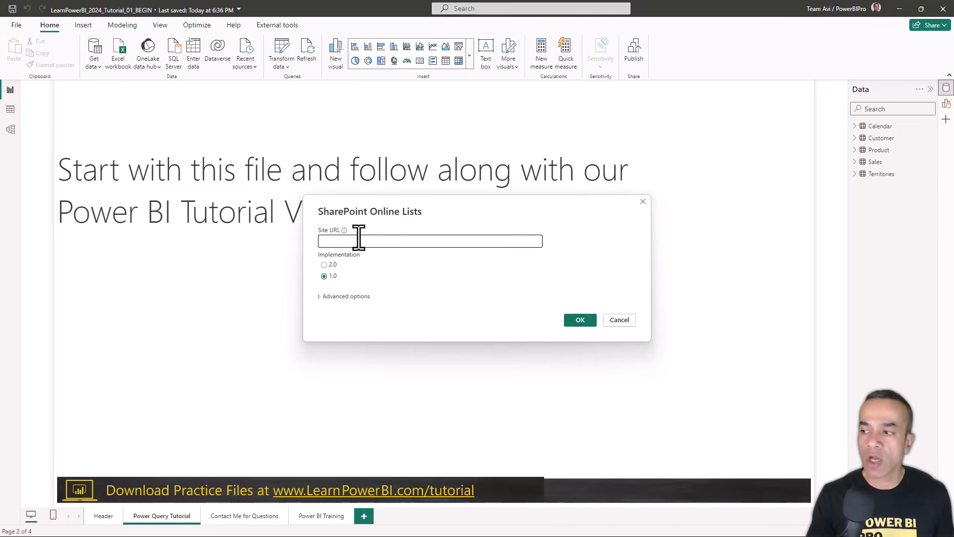
- Copy the Monthly Commentary list's SharePoint address up to /class from the browser and paste it as the connection's Site URL in Power BI
{"action": "key", "text": "alt+Tab"}
{"action": "left_click", "coordinate": [343, 34]}
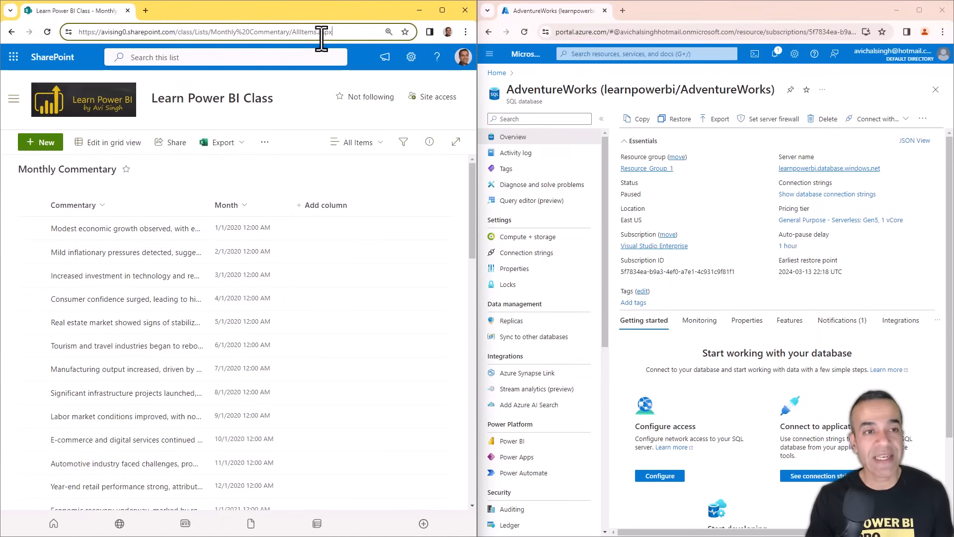
{"action": "left_click", "coordinate": [192, 33]}
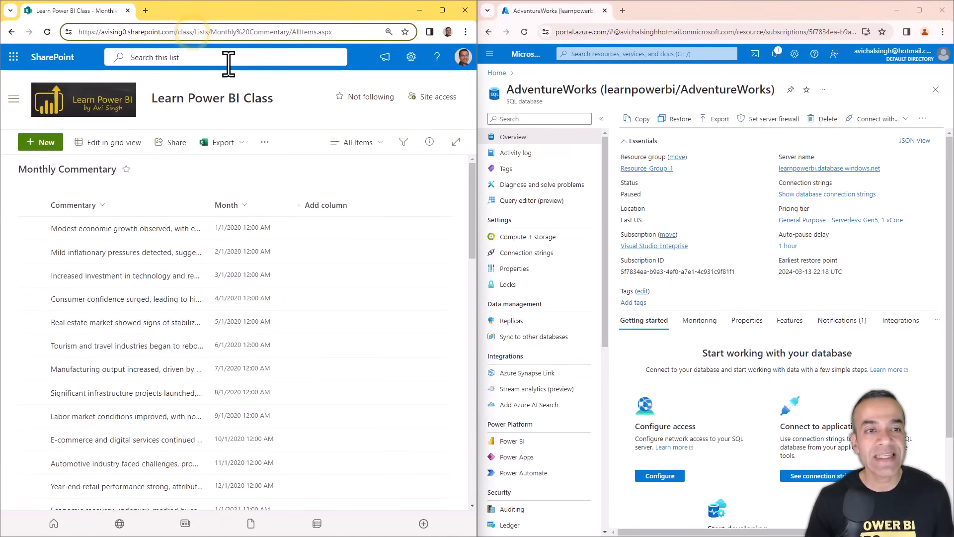
{"action": "key", "text": "shift+Home"}
{"action": "key", "text": "ctrl+c"}
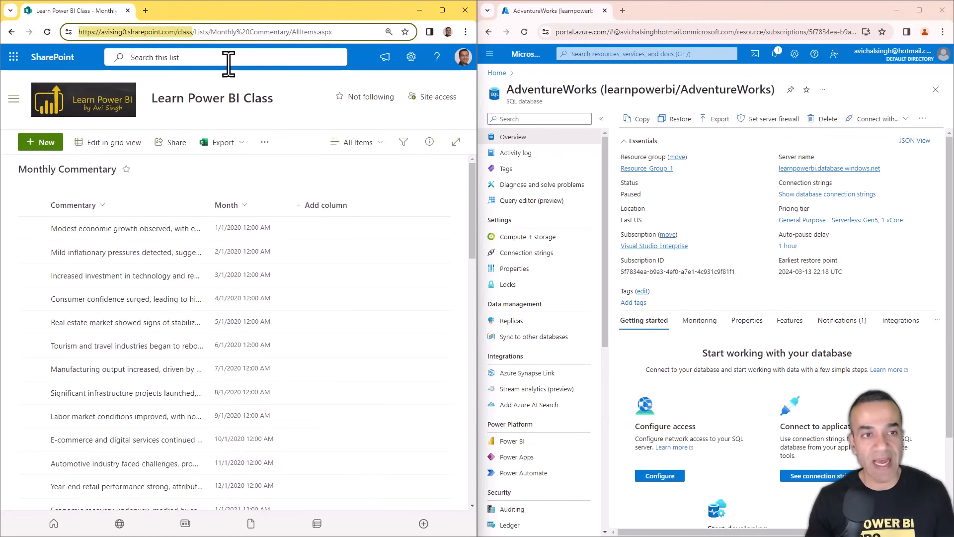
{"action": "key", "text": "alt+Tab"}
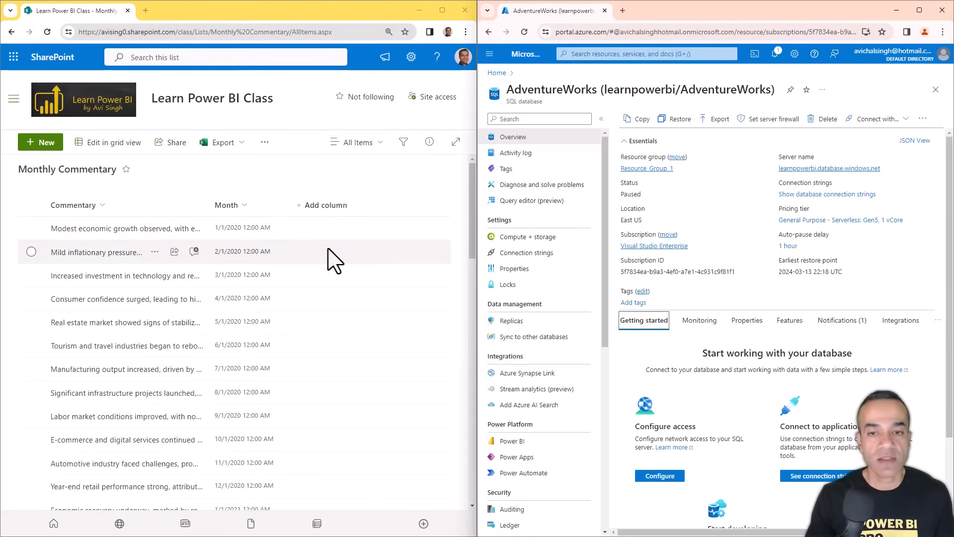
{"action": "key", "text": "alt+Tab"}
{"action": "key", "text": "ctrl+v"}
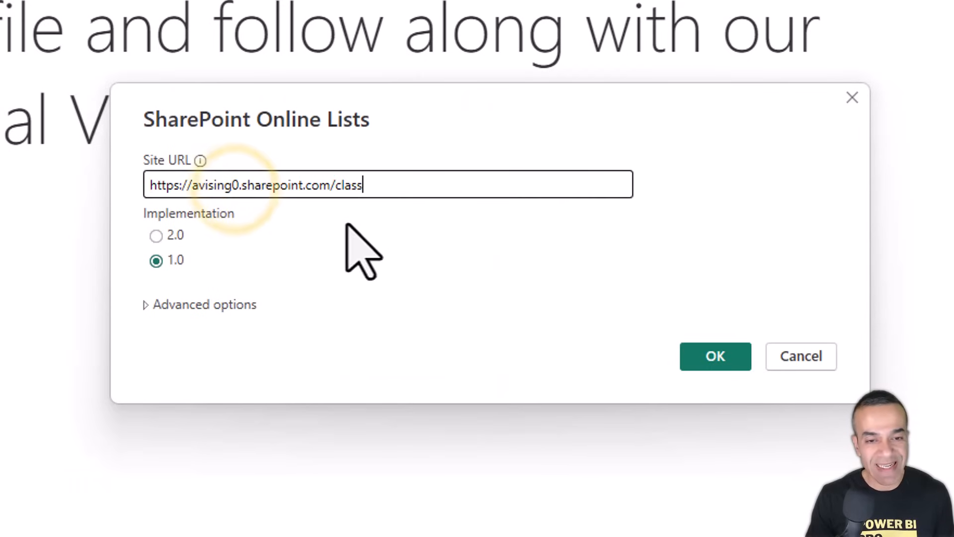
- Use implementation 2.0 with the Default view mode for the SharePoint list connection and connect to the site
{"action": "left_click", "coordinate": [178, 234]}
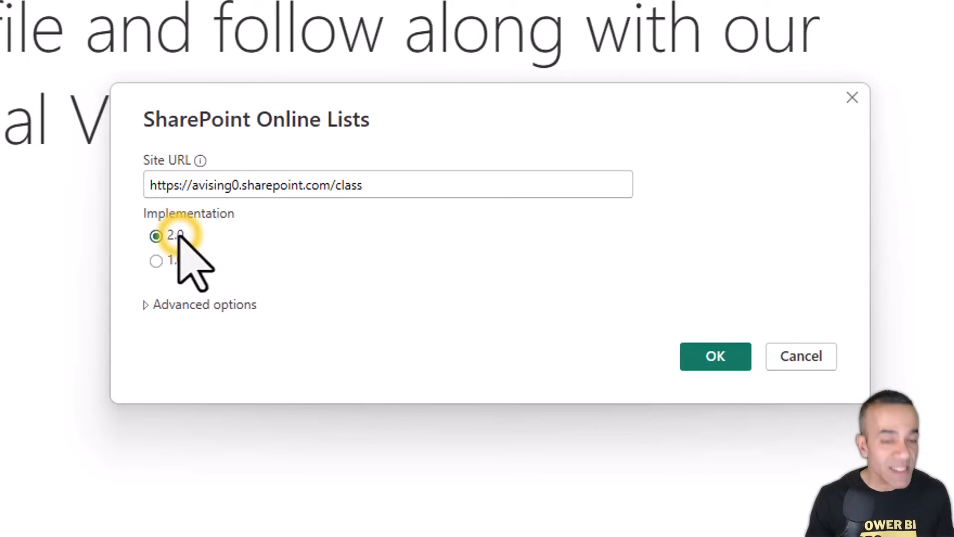
{"action": "left_click", "coordinate": [185, 305]}
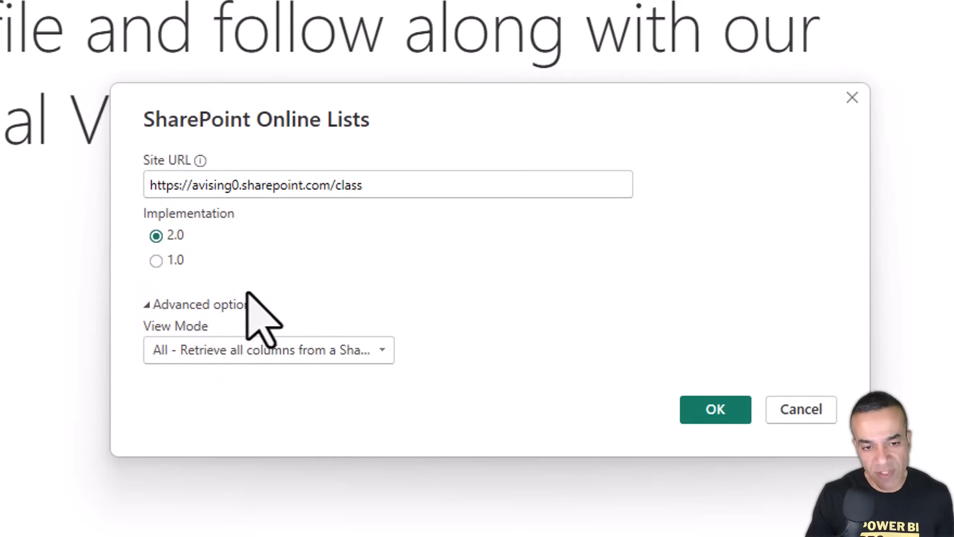
{"action": "left_click", "coordinate": [232, 350]}
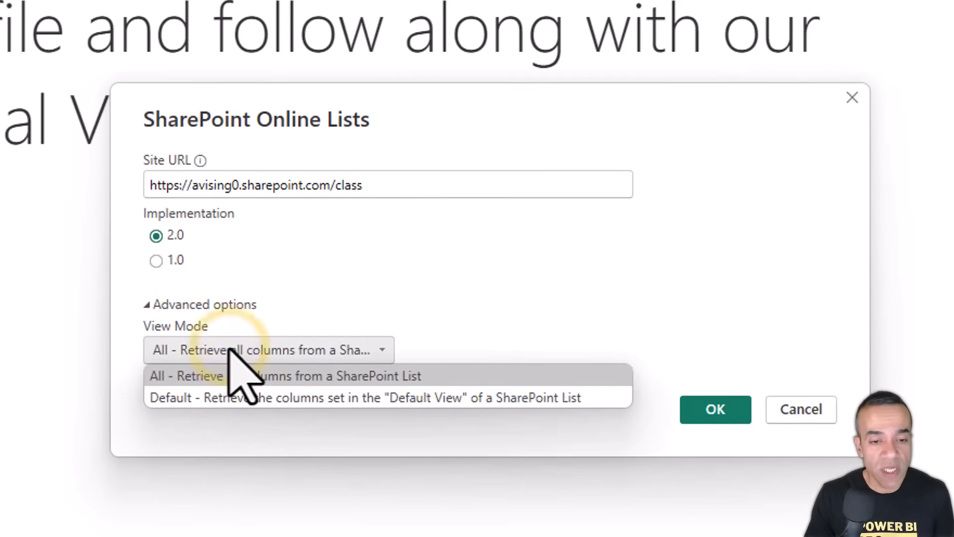
{"action": "left_click", "coordinate": [255, 399]}
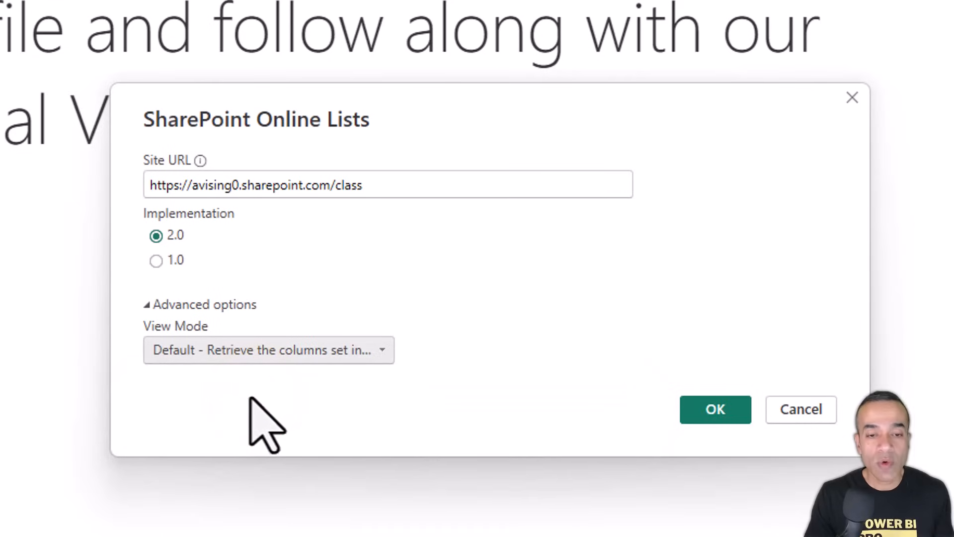
{"action": "left_click", "coordinate": [712, 414]}
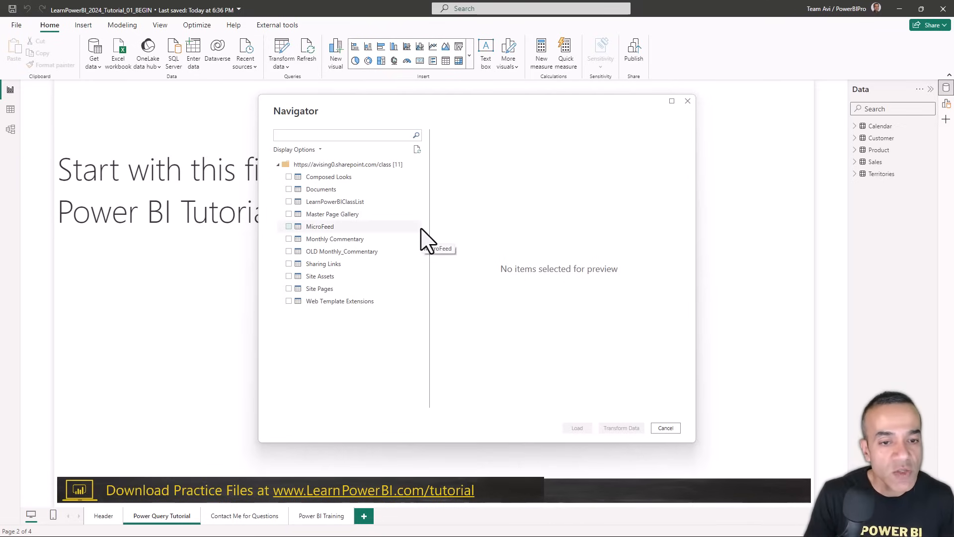
- Preview the Monthly Commentary list from the SharePoint site and load it into the model
{"action": "left_click", "coordinate": [313, 239]}
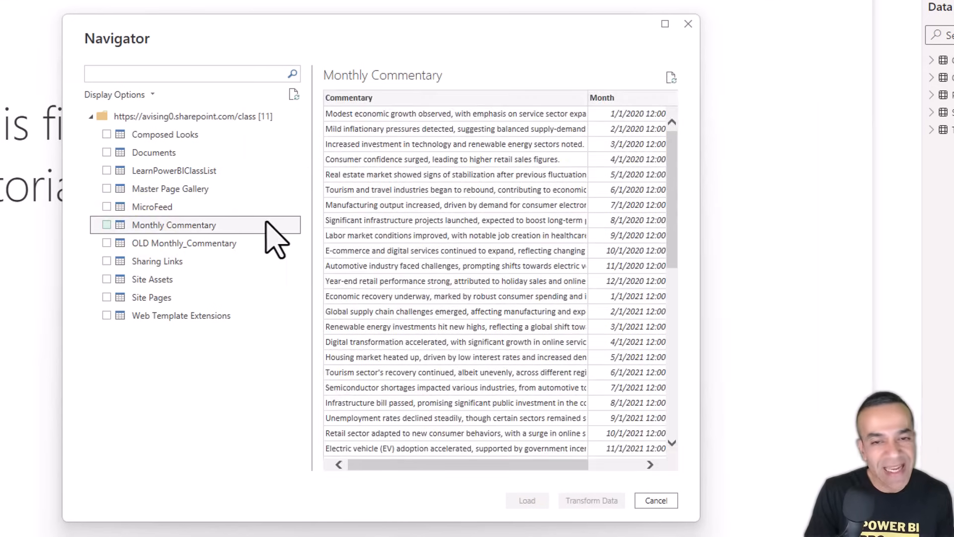
{"action": "left_click_drag", "start_coordinate": [467, 464], "coordinate": [383, 441]}
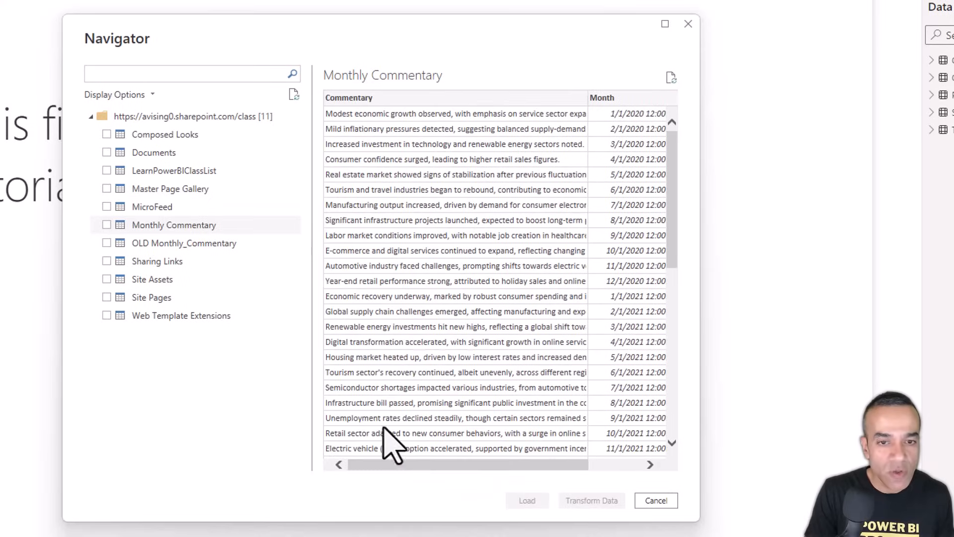
{"action": "left_click", "coordinate": [107, 225]}
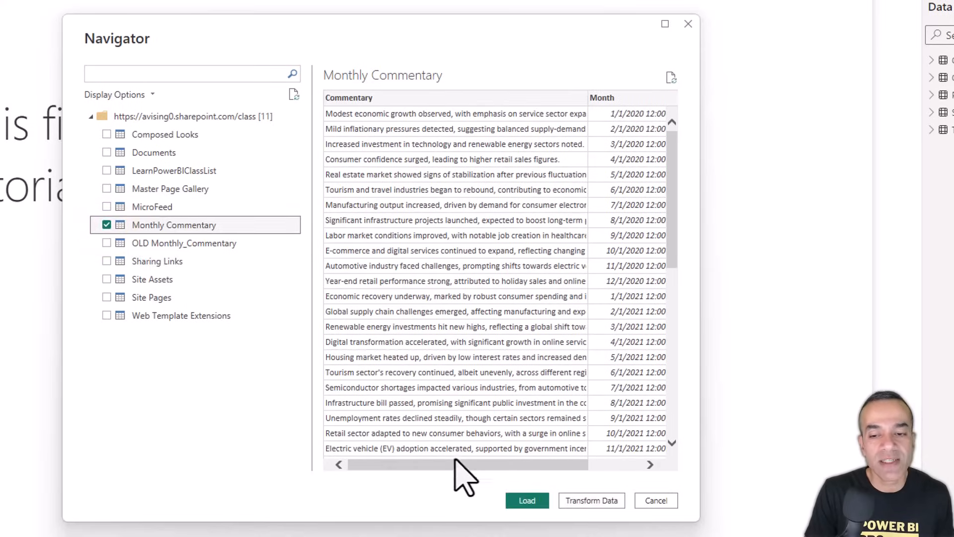
{"action": "left_click", "coordinate": [526, 501]}
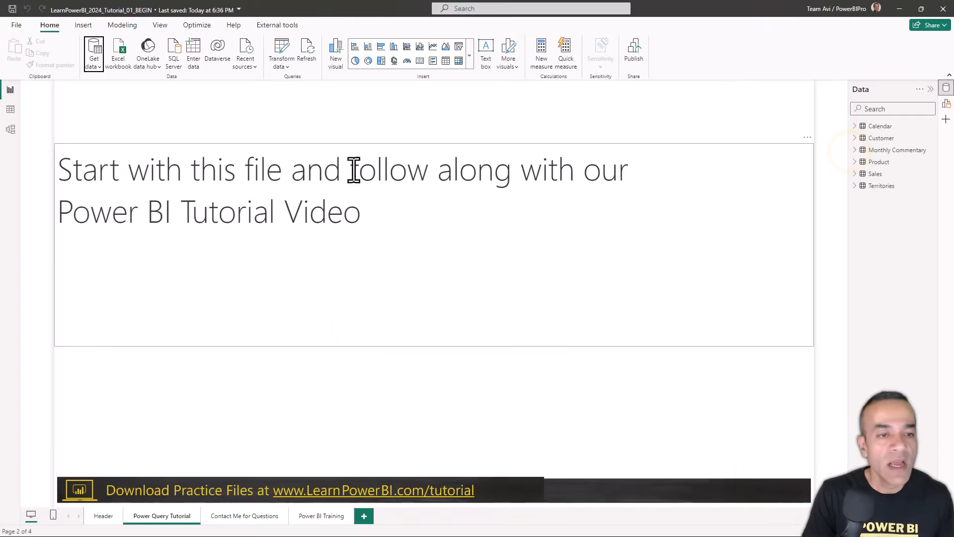
- Look through the rows of the loaded Monthly Commentary table and return to the report
{"action": "left_click", "coordinate": [10, 110]}
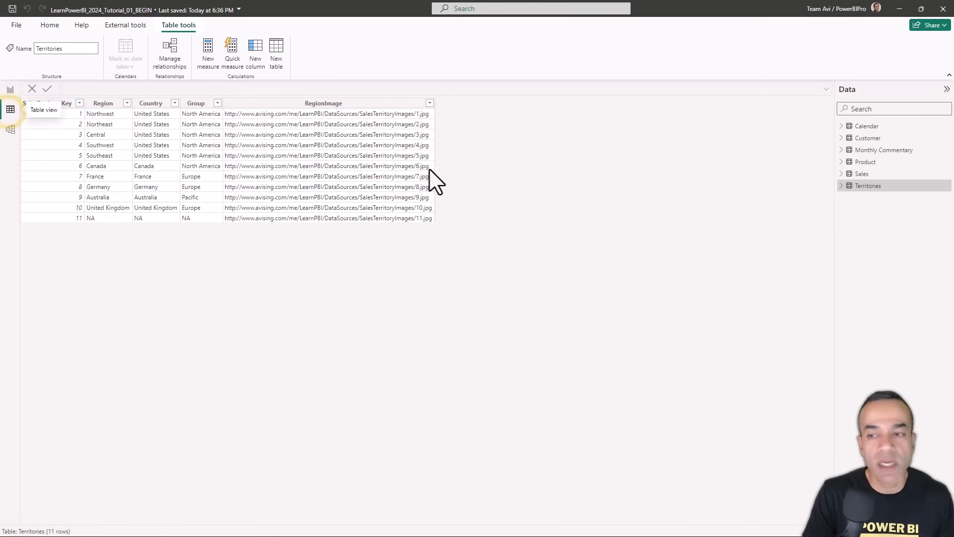
{"action": "left_click", "coordinate": [893, 149]}
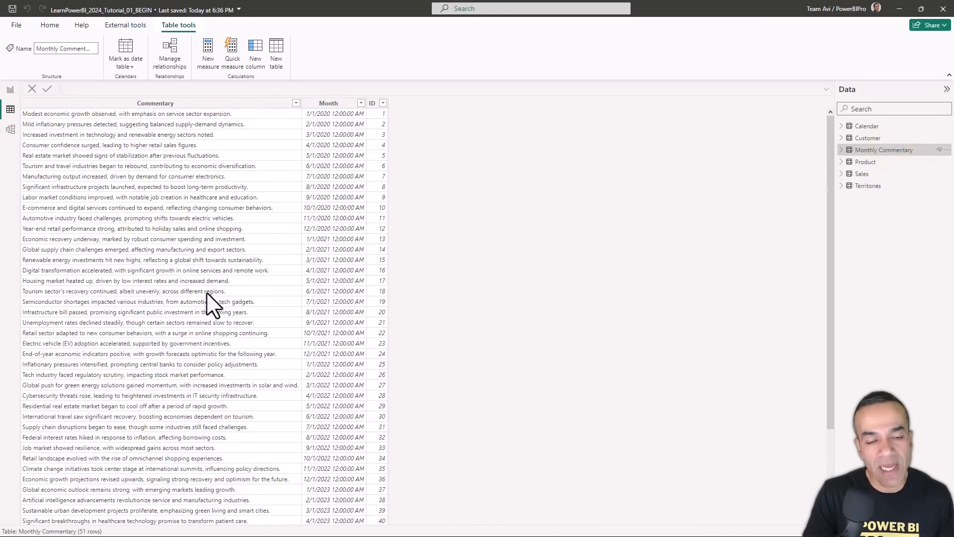
{"action": "left_click", "coordinate": [11, 92]}
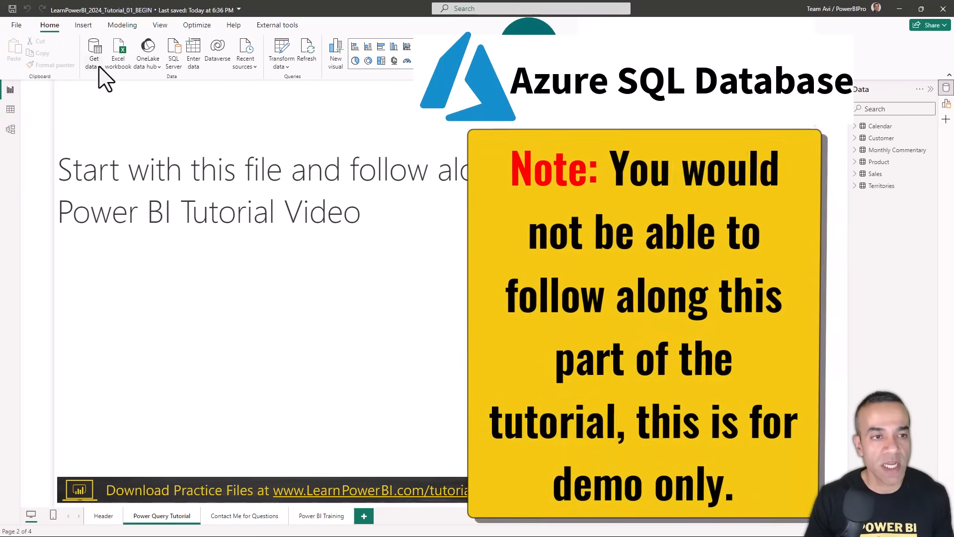
- Search all data connectors for "Azure" and connect with Azure SQL database to server learnpowerbi.database.windows.net in Import mode
{"action": "left_click", "coordinate": [97, 68]}
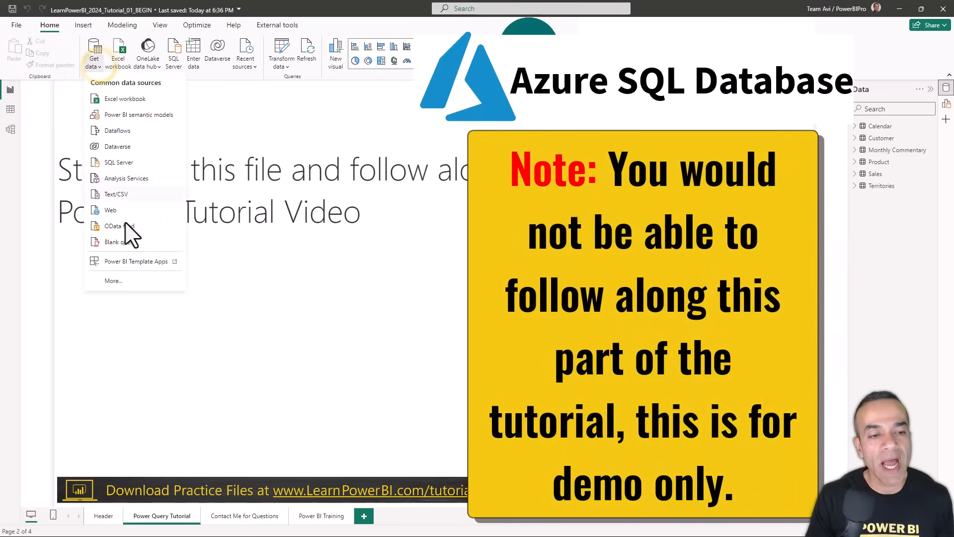
{"action": "left_click", "coordinate": [117, 282]}
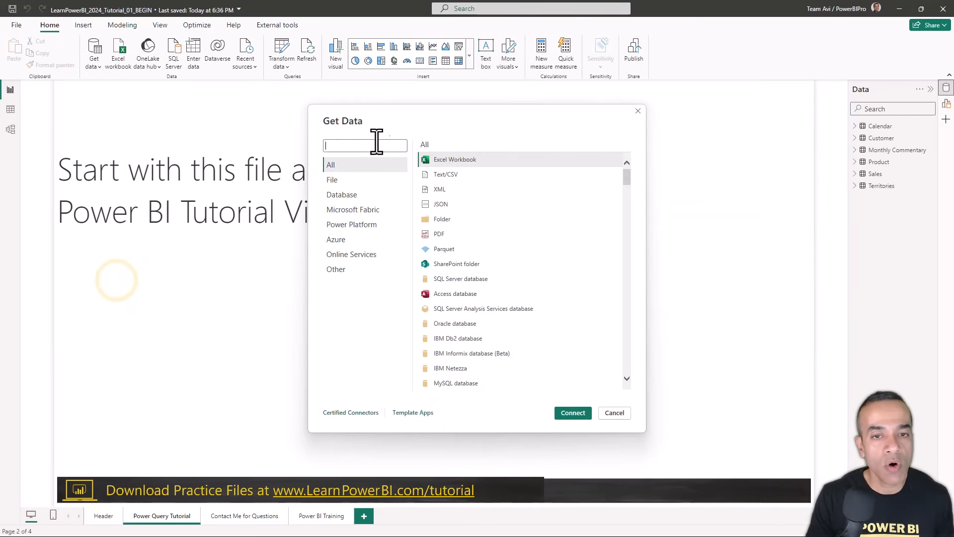
{"action": "type", "text": "Azure"}
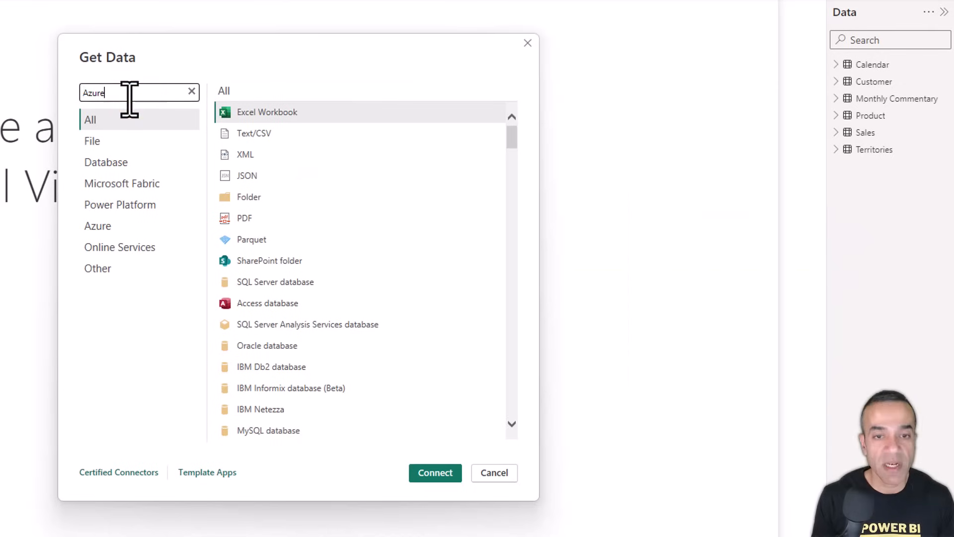
{"action": "left_click", "coordinate": [278, 133]}
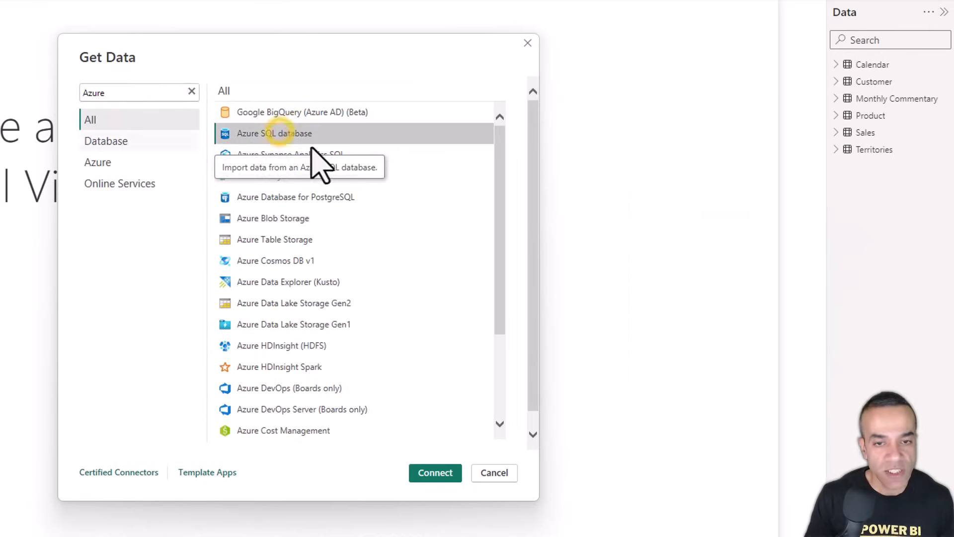
{"action": "left_click", "coordinate": [433, 472]}
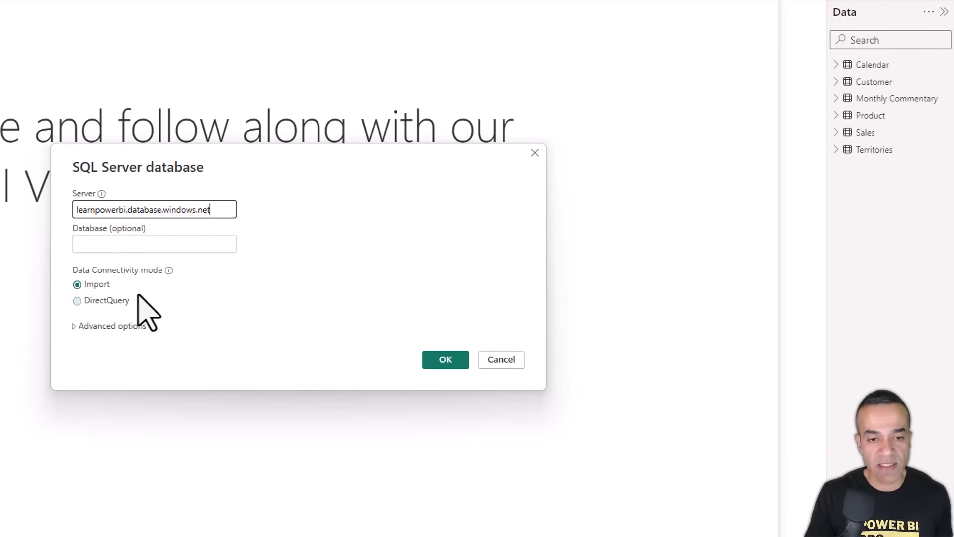
{"action": "left_click", "coordinate": [437, 359]}
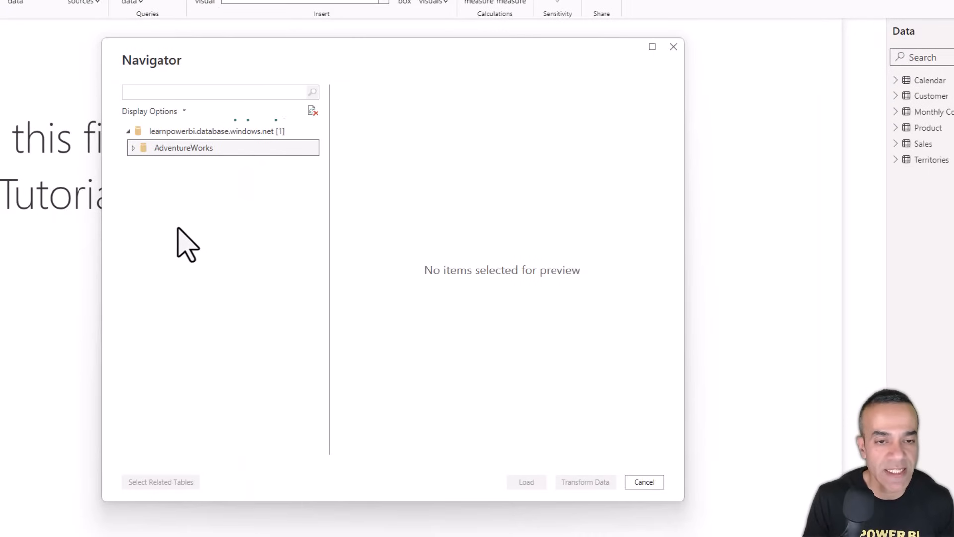
- Browse the AdventureWorks database's tables, preview SalesLT.Customer and BuildVersion, and load only BuildVersion into the model
{"action": "left_click_drag", "start_coordinate": [313, 174], "coordinate": [320, 234]}
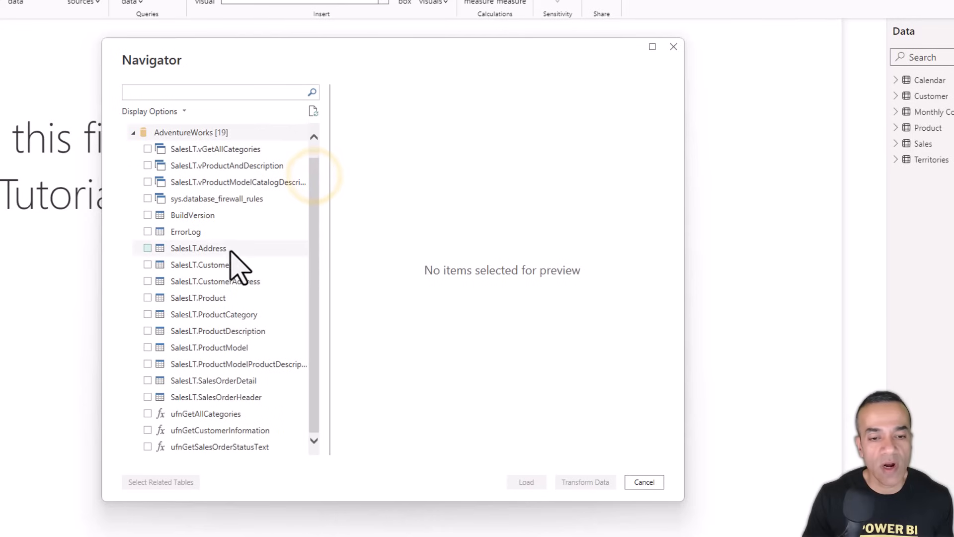
{"action": "left_click", "coordinate": [211, 266]}
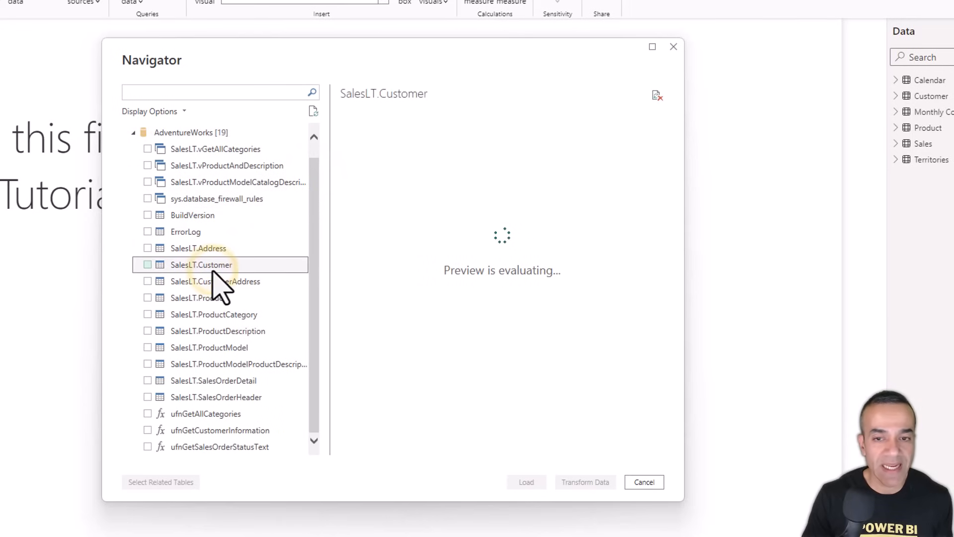
{"action": "left_click", "coordinate": [189, 216]}
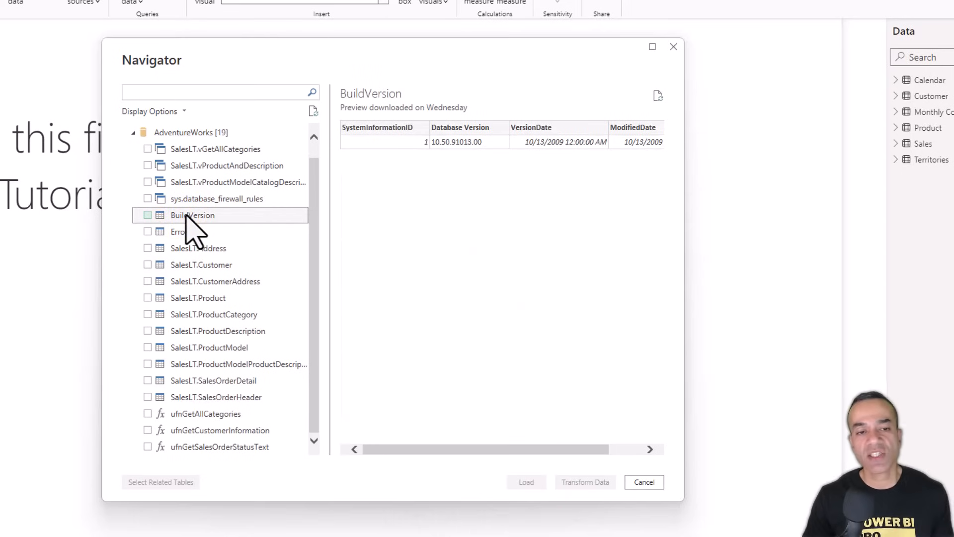
{"action": "left_click", "coordinate": [148, 217]}
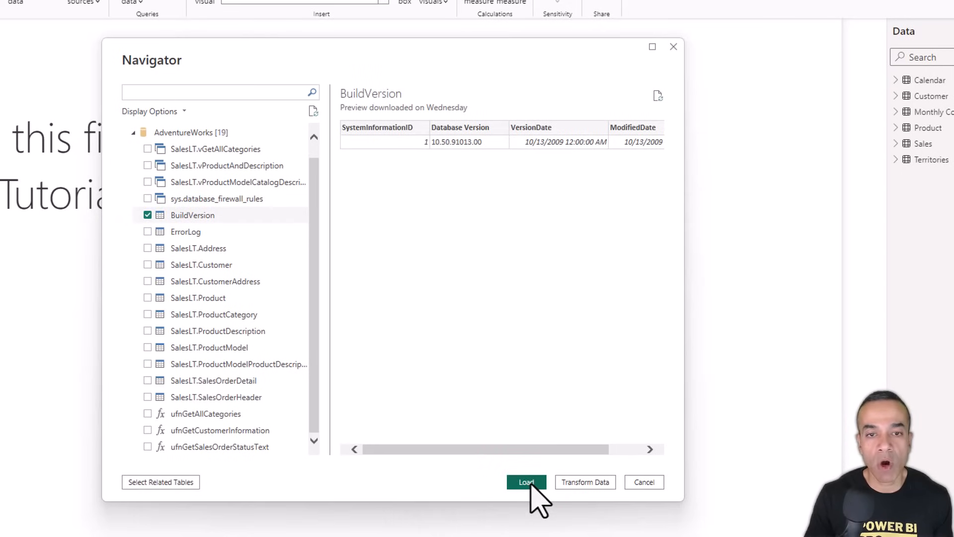
{"action": "left_click", "coordinate": [530, 483]}
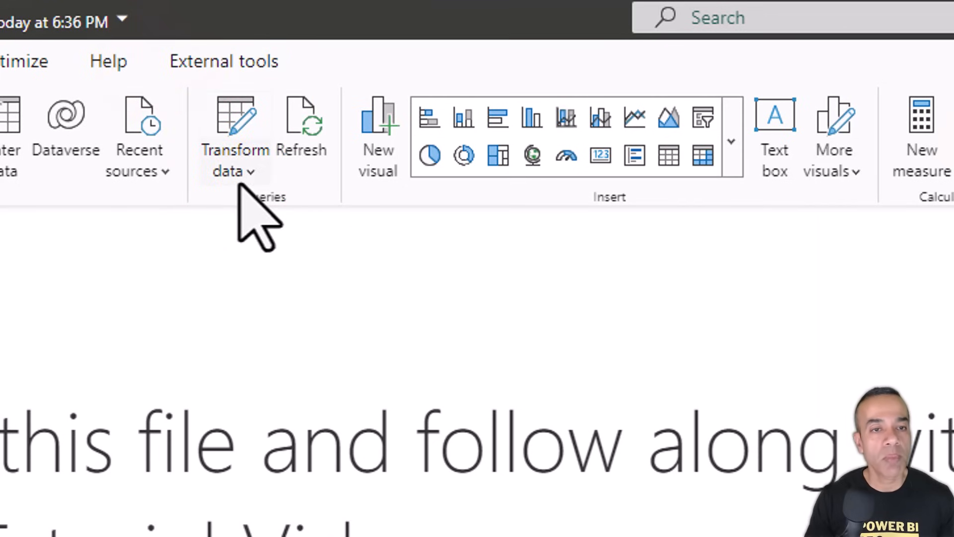
- Open the Power Query Editor for the loaded data and refresh the previews of all queries
{"action": "left_click", "coordinate": [244, 166]}
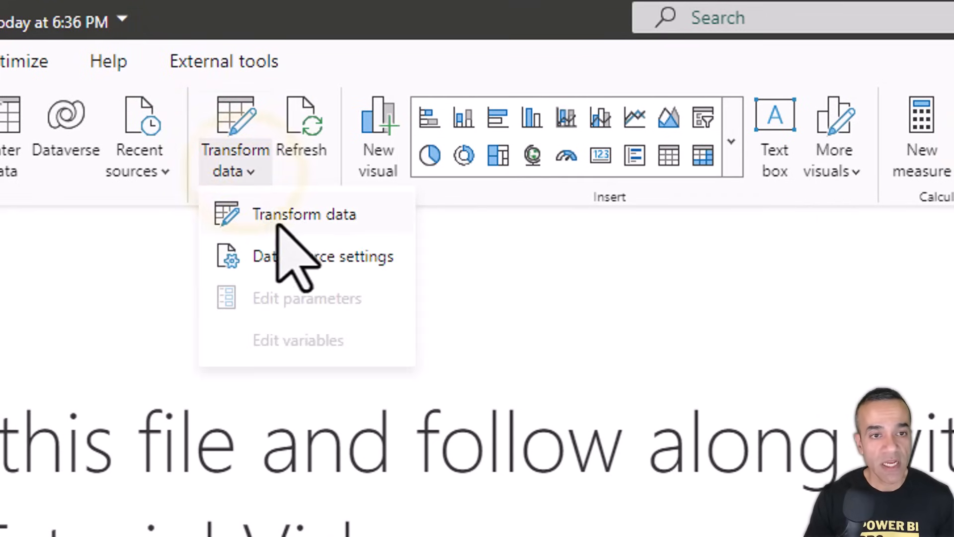
{"action": "left_click", "coordinate": [309, 219]}
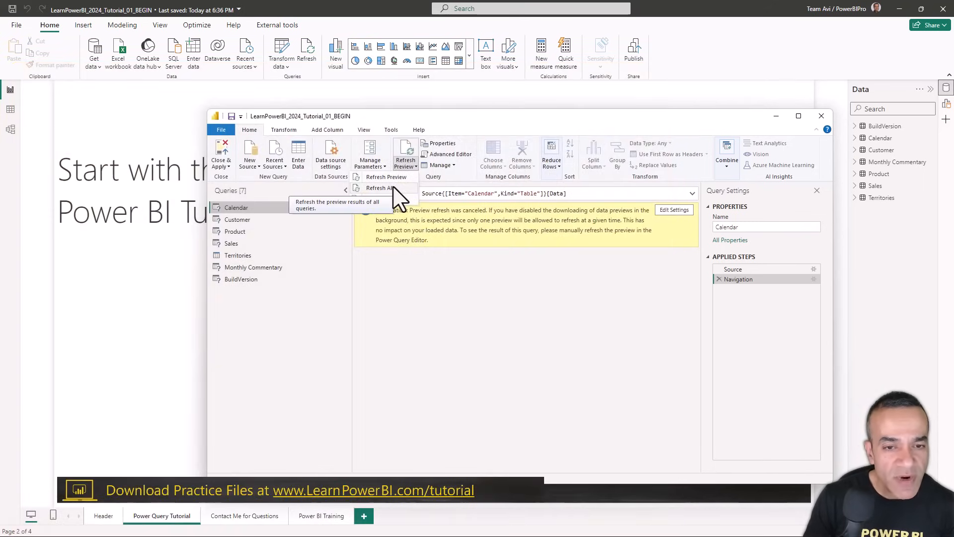
{"action": "left_click", "coordinate": [393, 187]}
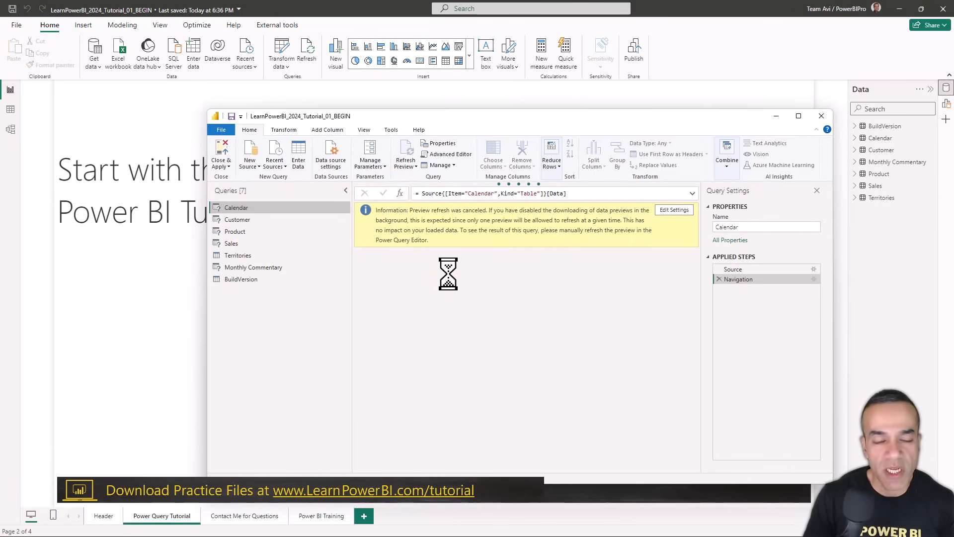
{"action": "left_click_drag", "start_coordinate": [492, 118], "coordinate": [502, 90]}
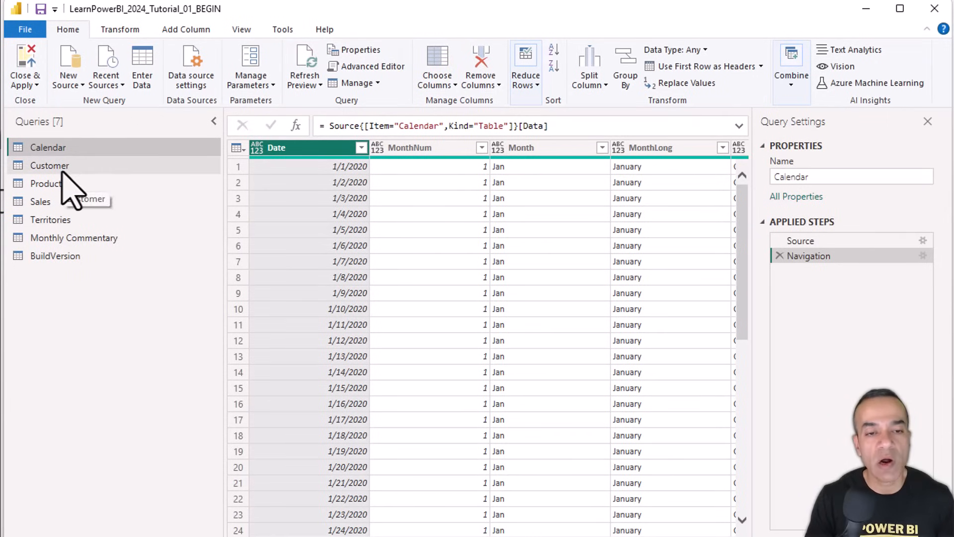
- Rename the BuildVersion query as "Azure SQL Table"
{"action": "left_click", "coordinate": [56, 256]}
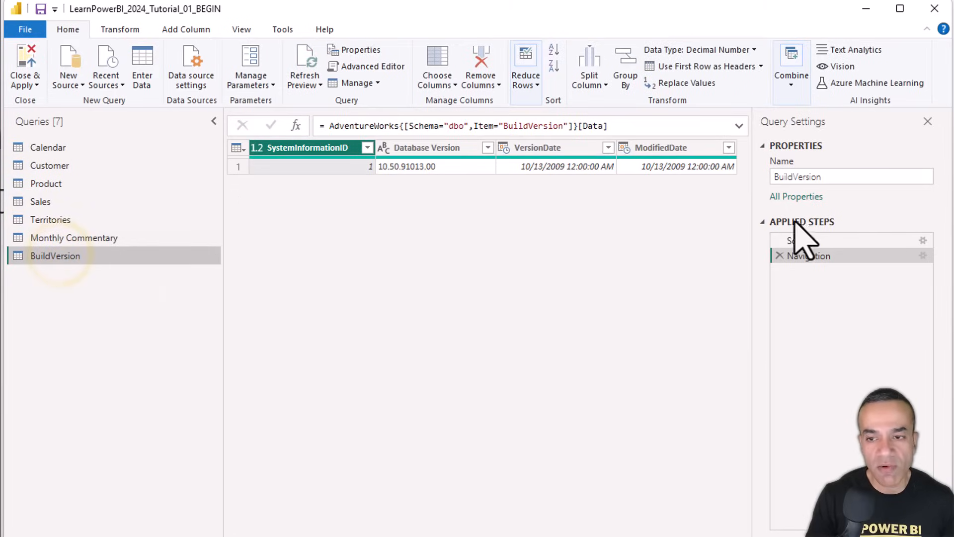
{"action": "double_click", "coordinate": [852, 176]}
{"action": "type", "text": "Az"}
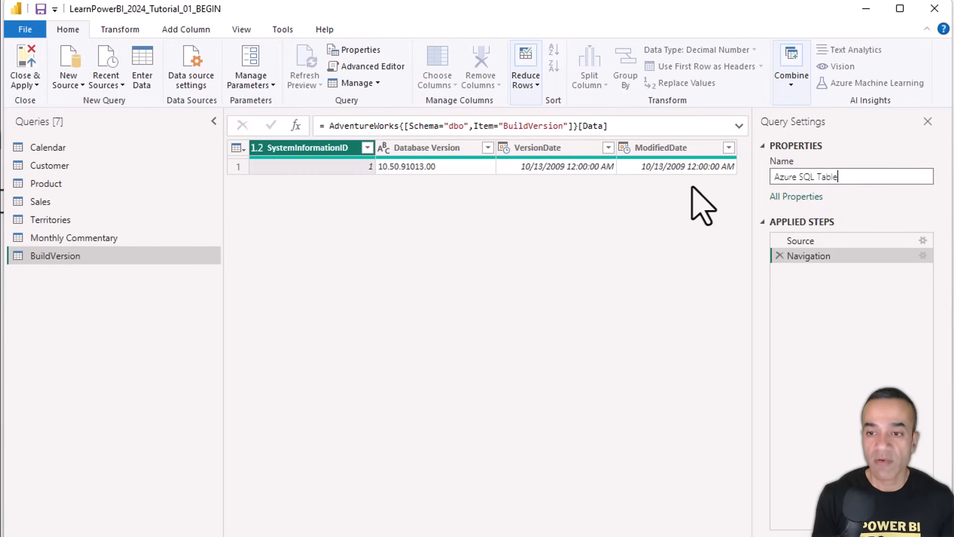
{"action": "type", "text": "ure SQL Table"}
{"action": "key", "text": "Return"}
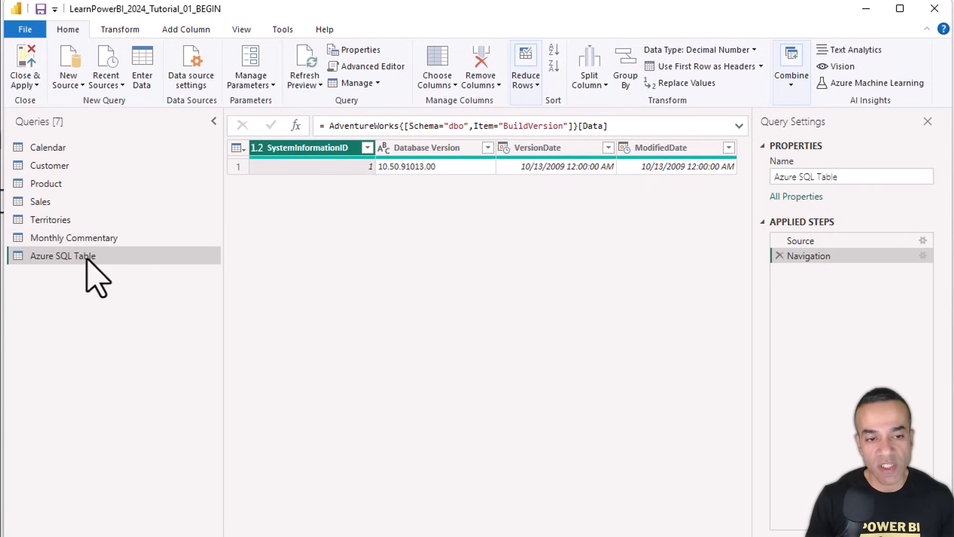
- Rename the Monthly Commentary query as "Monthly Commentary (SharePoint List)"
{"action": "left_click", "coordinate": [88, 239]}
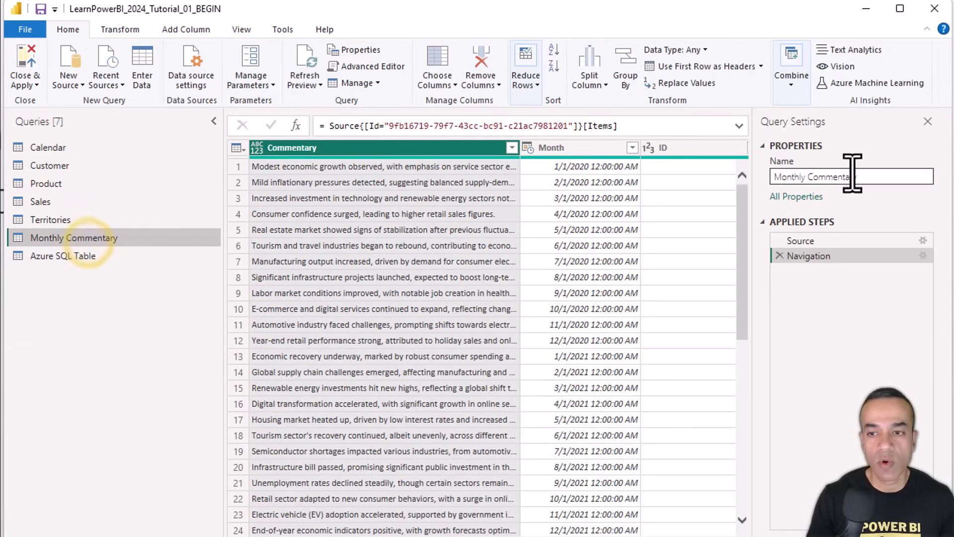
{"action": "left_click", "coordinate": [875, 180]}
{"action": "type", "text": "(Sha"}
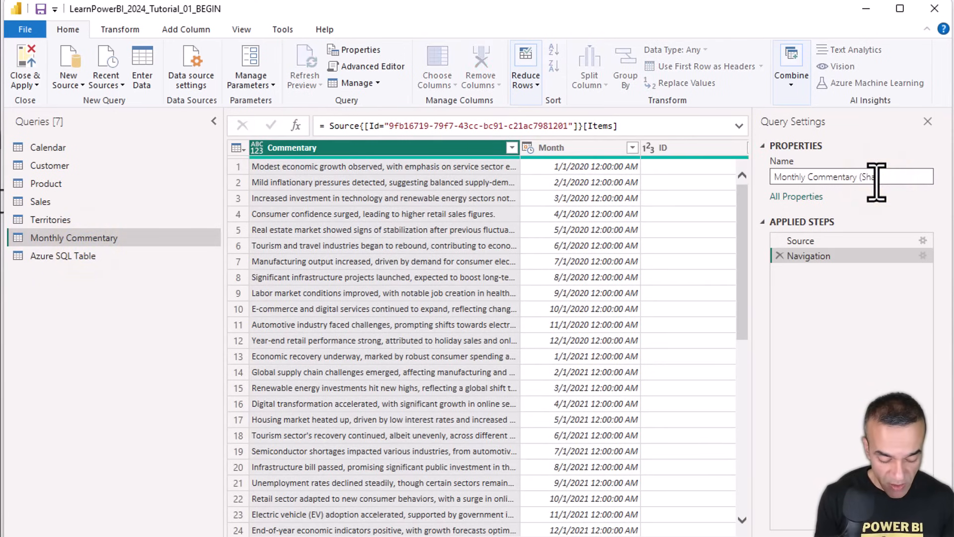
{"action": "type", "text": "rePoint List"}
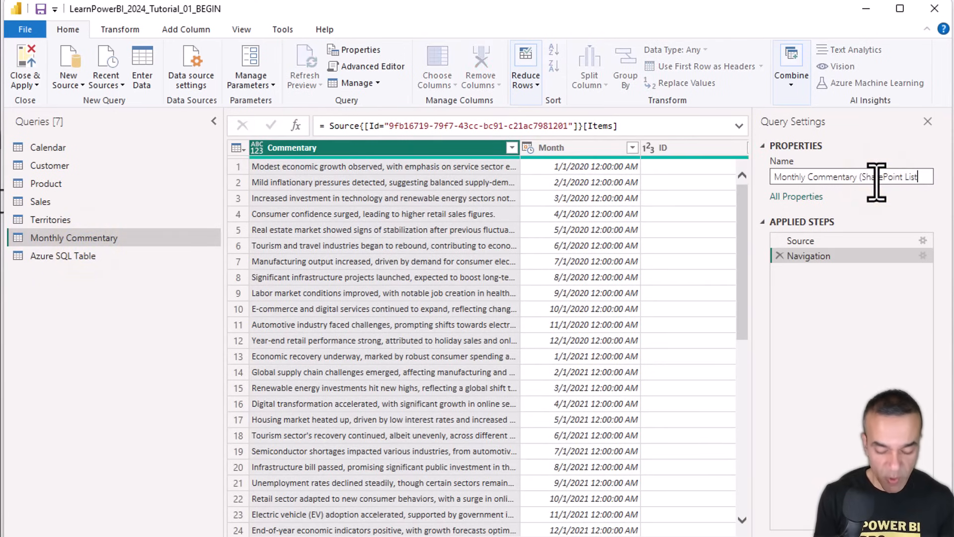
{"action": "type", "text": ")"}
{"action": "key", "text": "Return"}
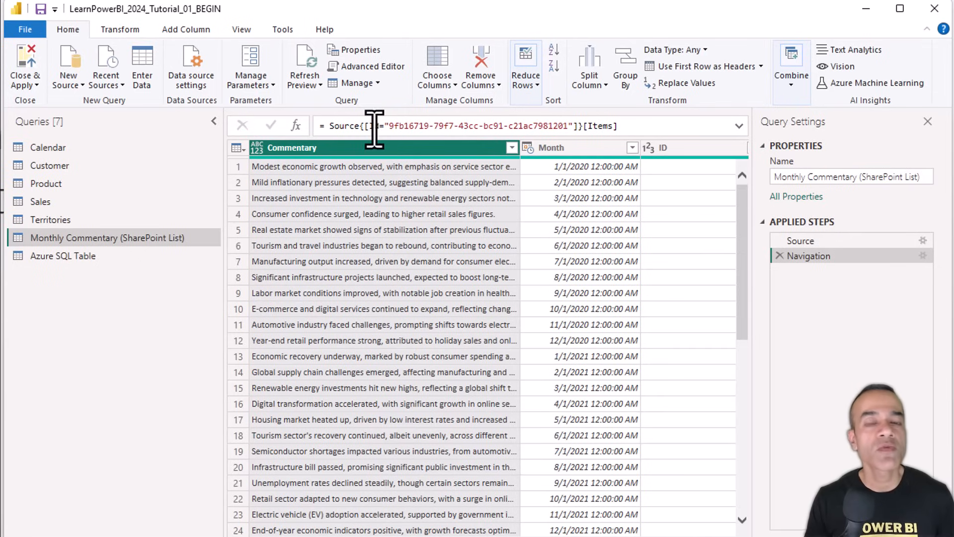
- View the query dependencies diagram at full window size, fitted so that all sources and queries are readable
{"action": "left_click", "coordinate": [242, 31]}
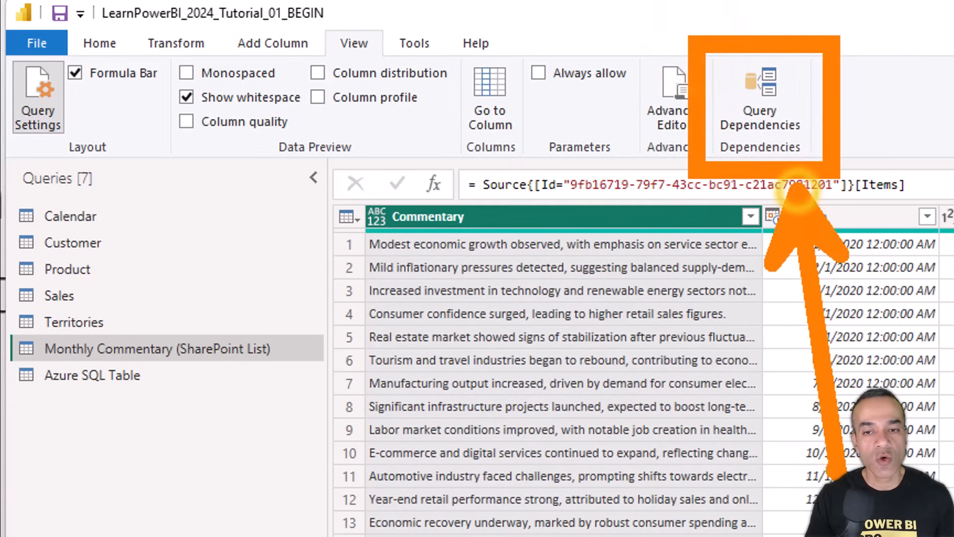
{"action": "left_click", "coordinate": [760, 117]}
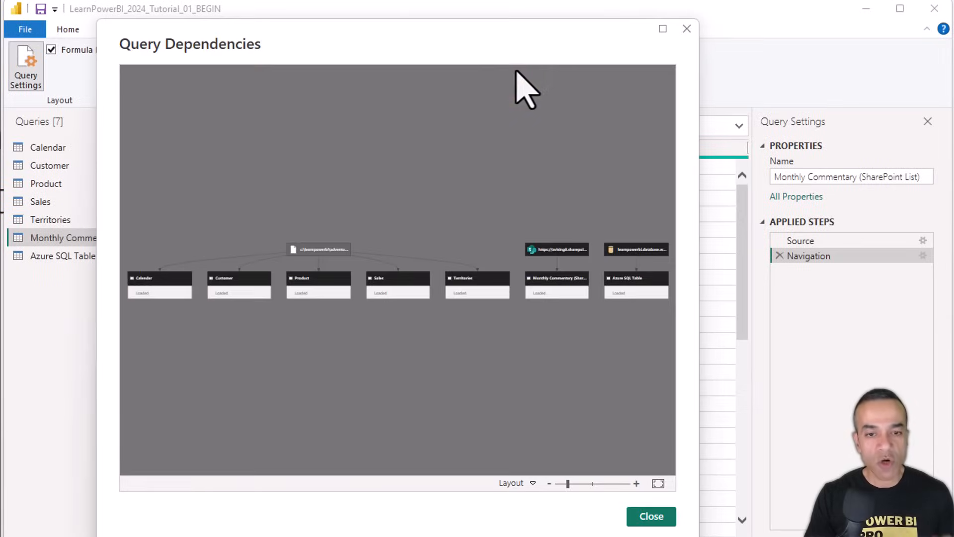
{"action": "left_click", "coordinate": [663, 28]}
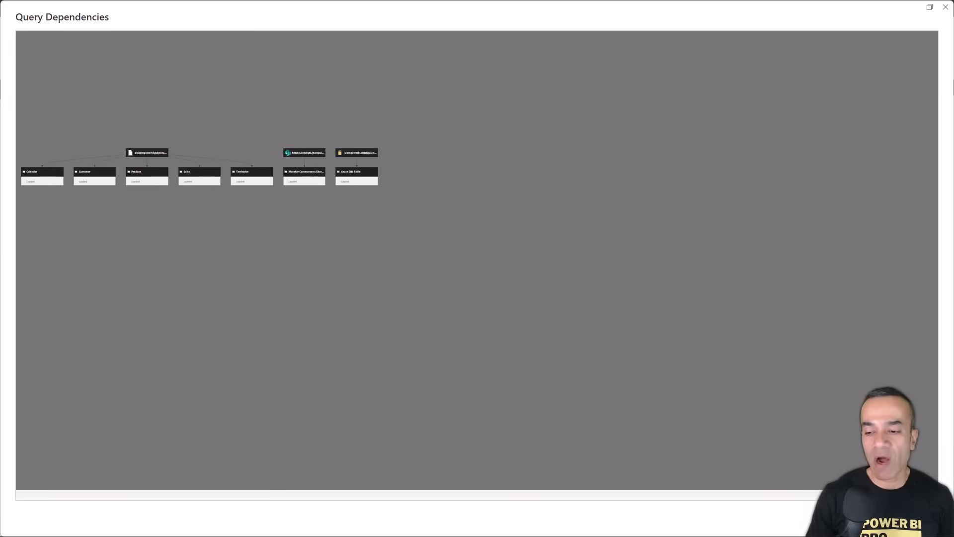
{"action": "left_click", "coordinate": [933, 495]}
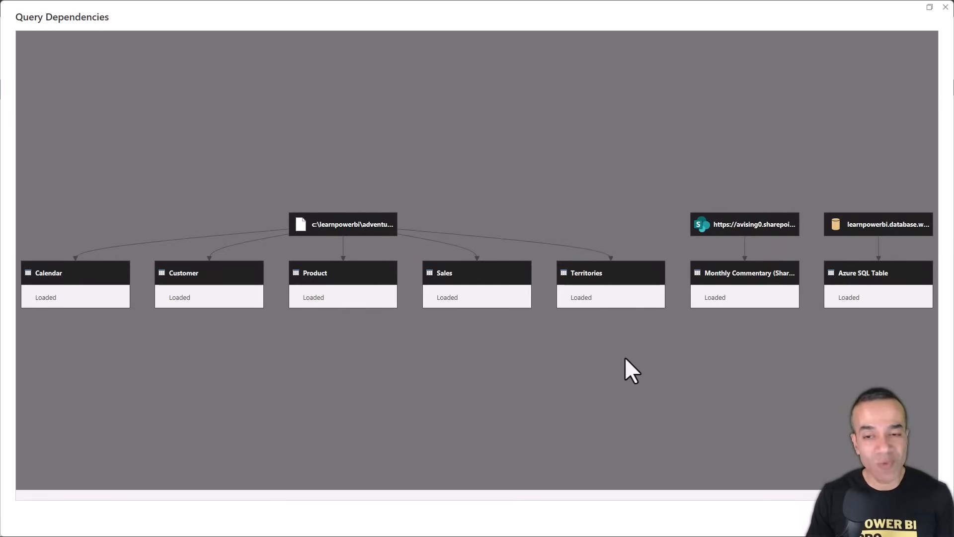
{"action": "left_click_drag", "start_coordinate": [570, 369], "coordinate": [555, 371]}
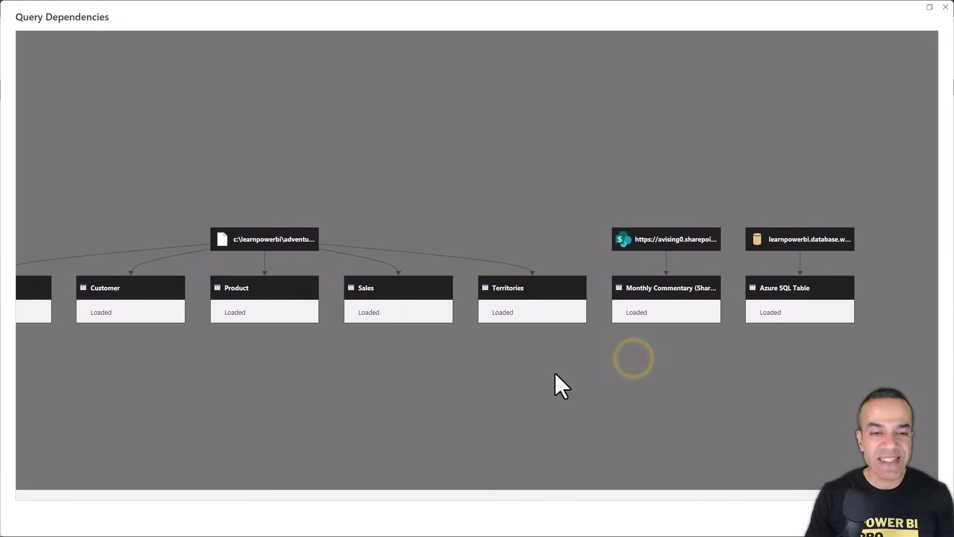
- Trace the queries fed by the Excel file, the SharePoint site and the Azure SQL database, and the source behind Territories
{"action": "left_click", "coordinate": [282, 242]}
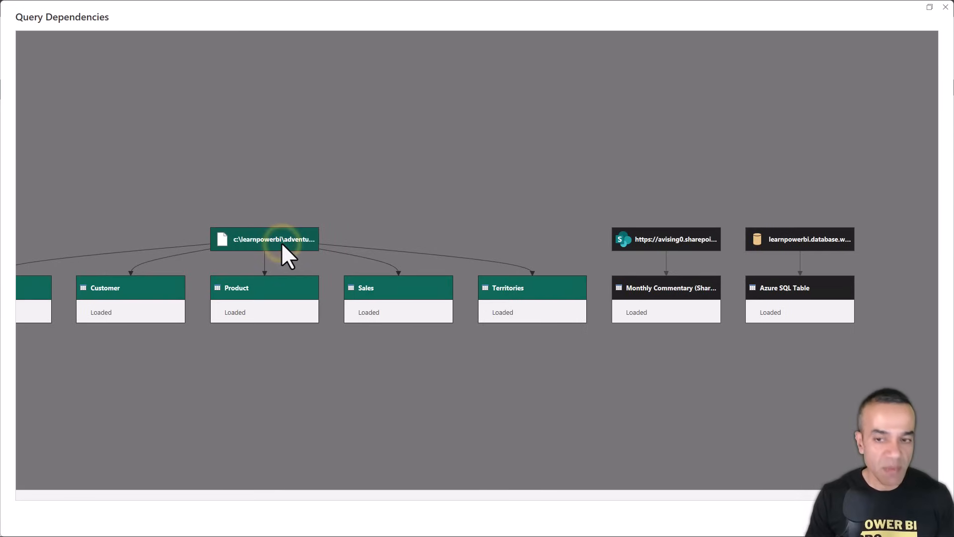
{"action": "left_click", "coordinate": [657, 243]}
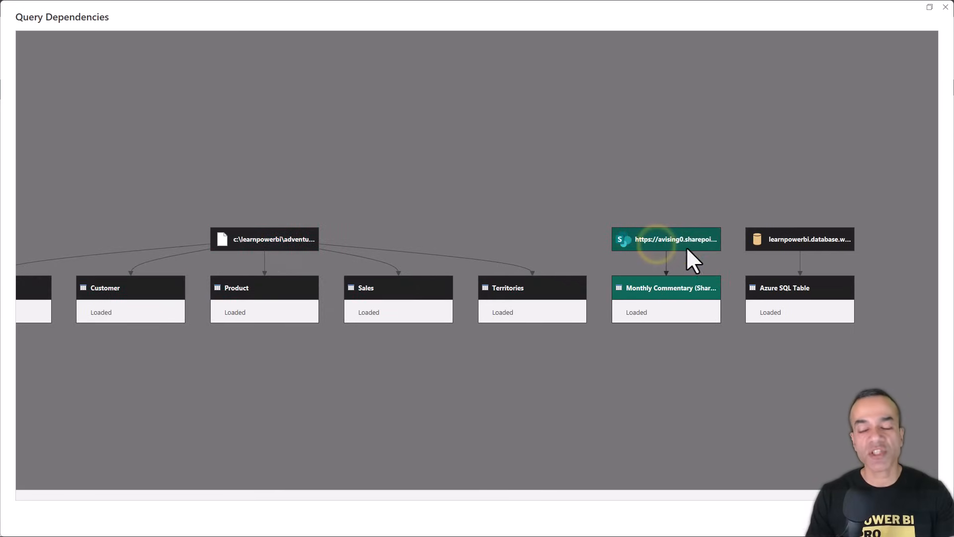
{"action": "left_click", "coordinate": [780, 243]}
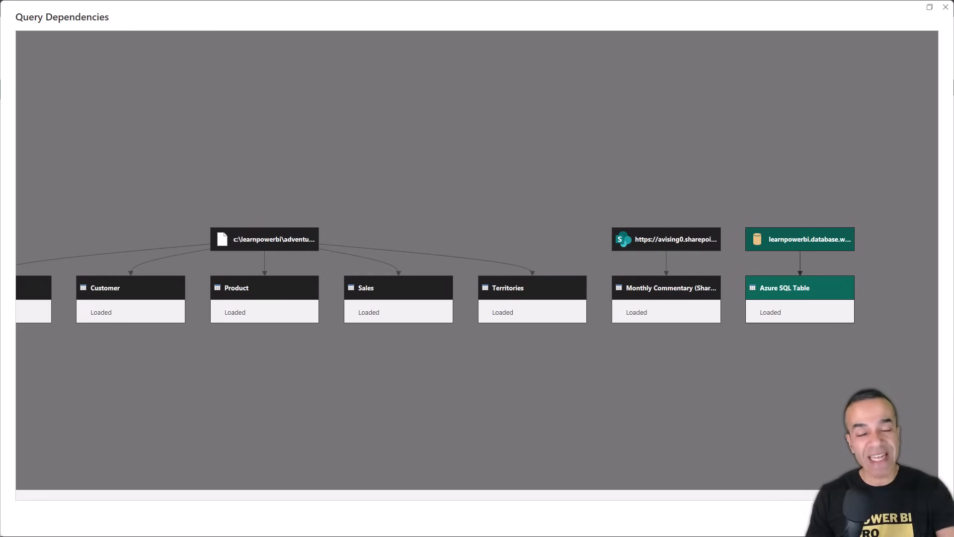
{"action": "left_click", "coordinate": [546, 296]}
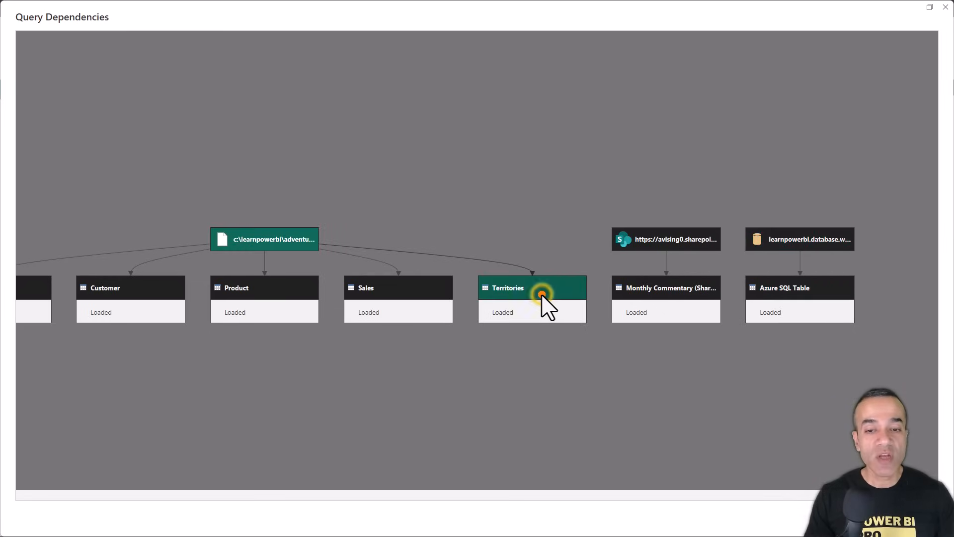
{"action": "left_click_drag", "start_coordinate": [652, 401], "coordinate": [661, 324]}
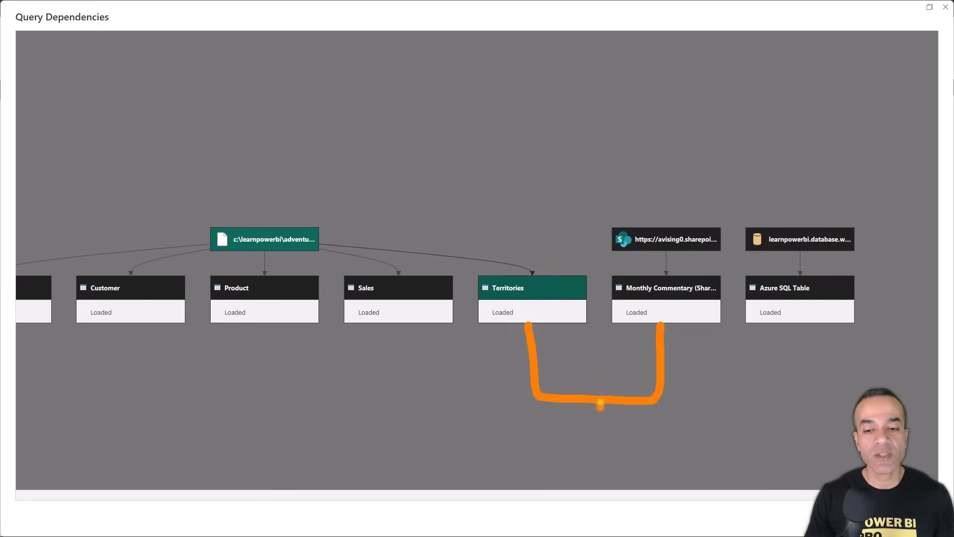
{"action": "mouse_move", "coordinate": [601, 400]}
{"action": "left_mouse_down"}
{"action": "mouse_move", "coordinate": [603, 462]}
{"action": "mouse_move", "coordinate": [618, 441]}
{"action": "left_mouse_up"}
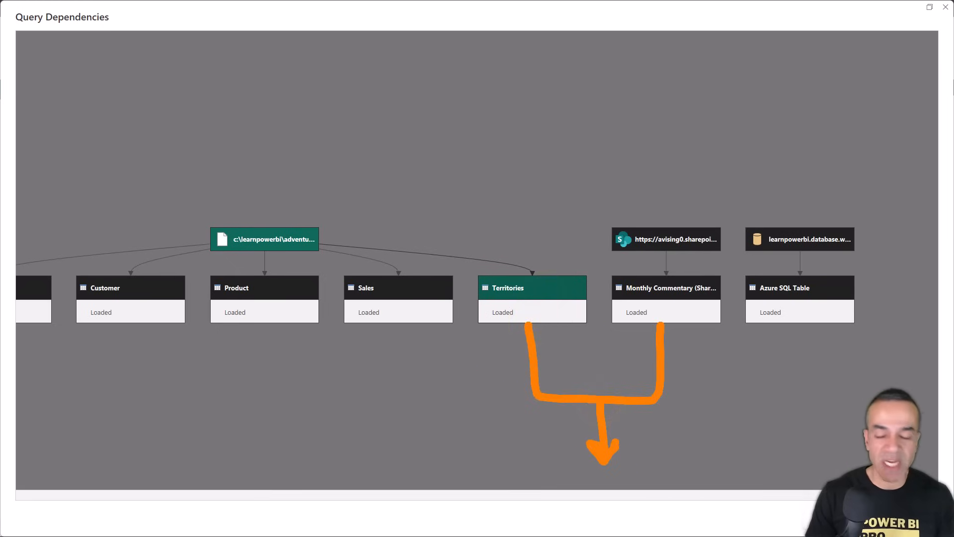
{"action": "key", "text": "Escape"}
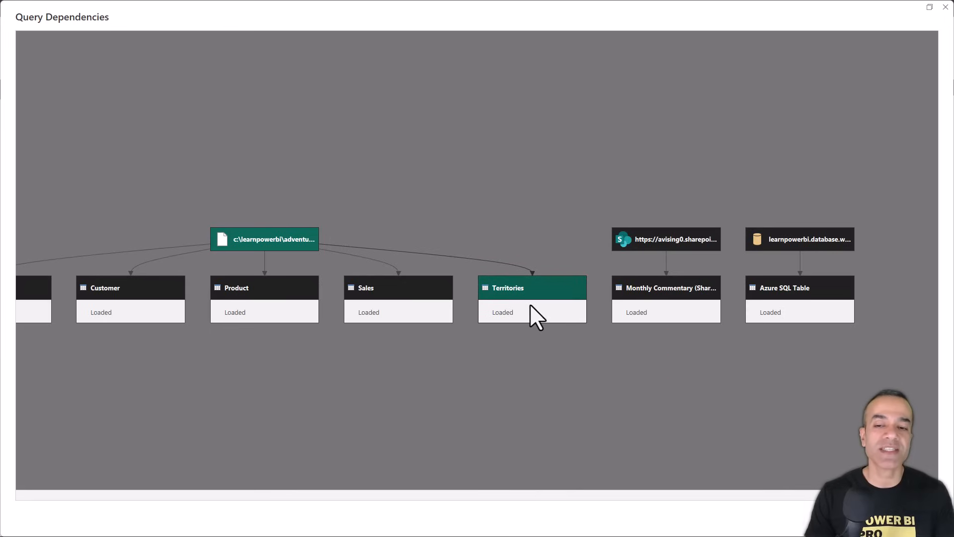
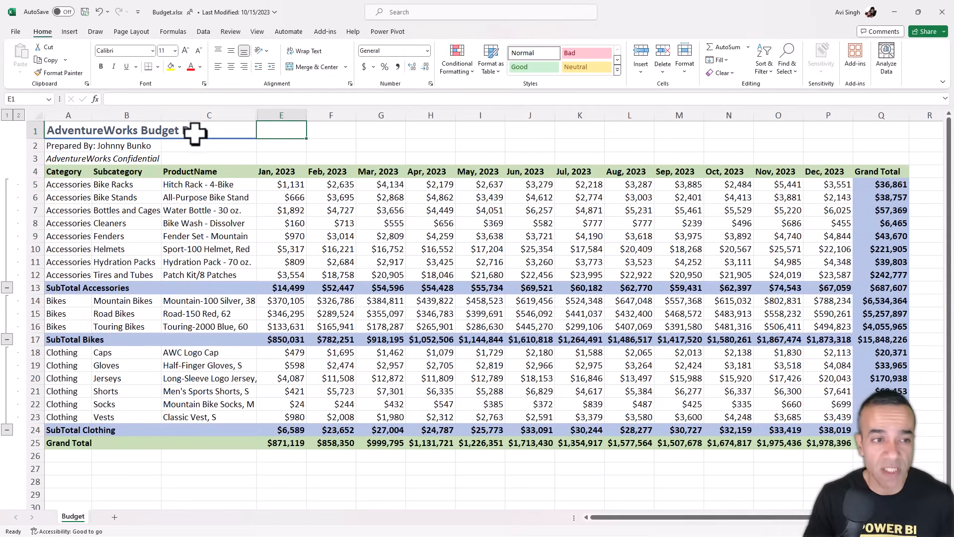
- Examine the layout of Budget.xlsx in Excel: title rows, header row 4, the Grand Total column, the monthly columns and the SubTotal Accessories row
{"action": "left_click", "coordinate": [74, 132]}
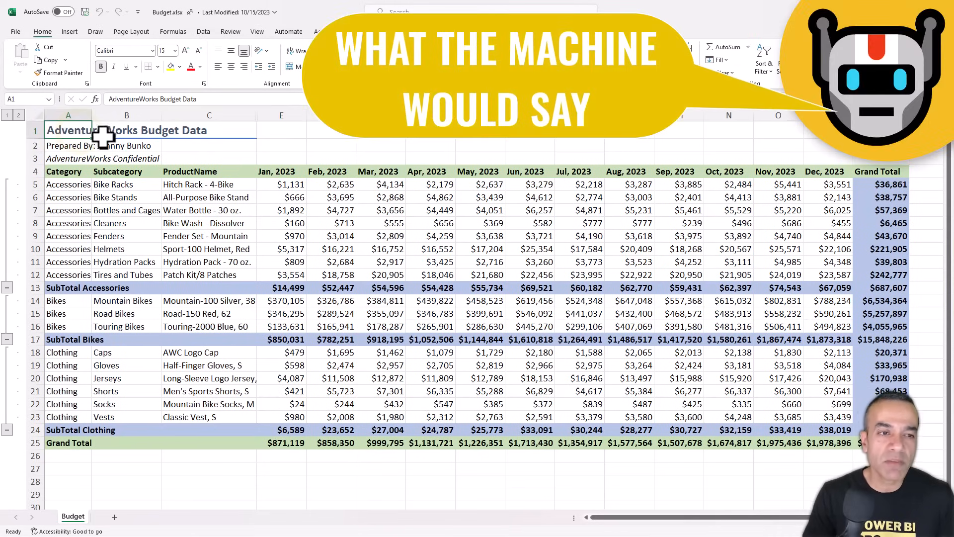
{"action": "left_click_drag", "start_coordinate": [70, 133], "coordinate": [68, 158]}
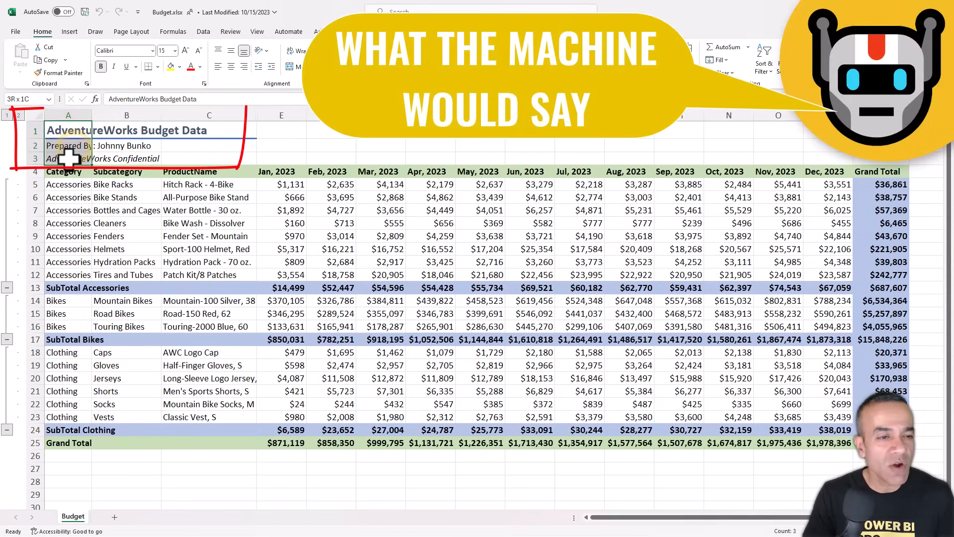
{"action": "left_click", "coordinate": [34, 172]}
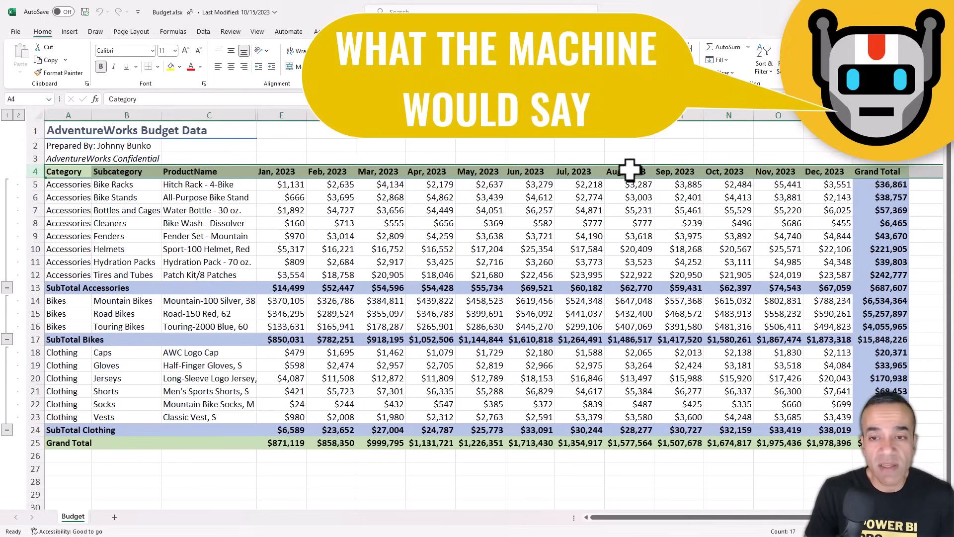
{"action": "left_click", "coordinate": [878, 114]}
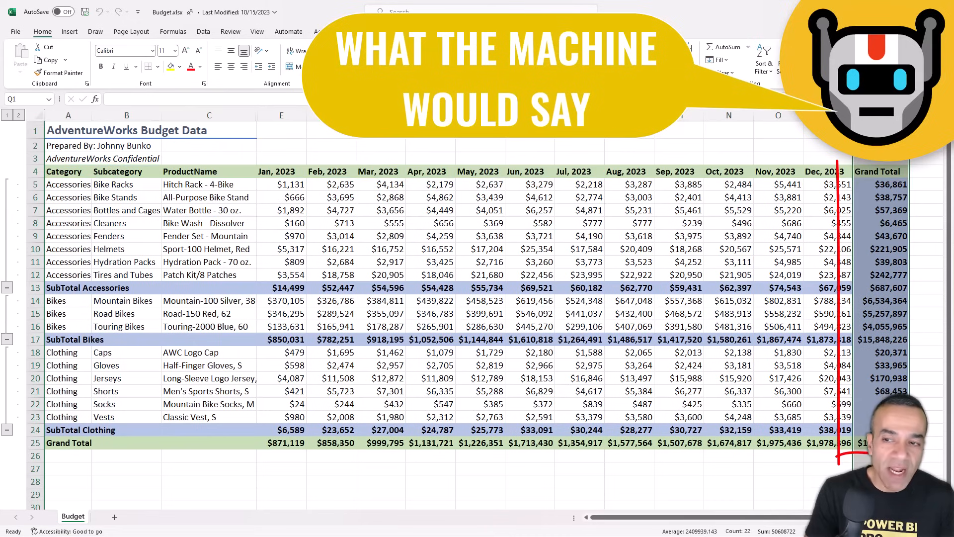
{"action": "left_click", "coordinate": [282, 115]}
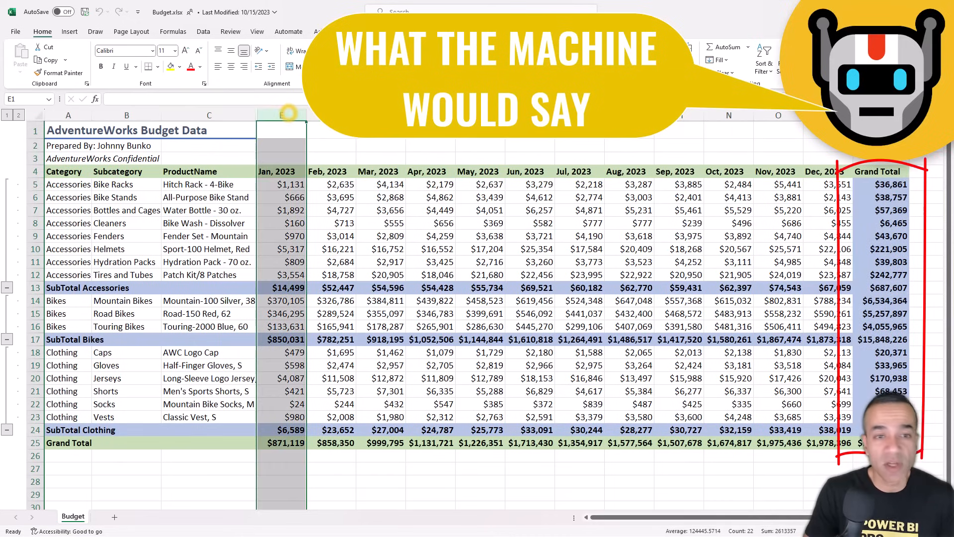
{"action": "left_click", "coordinate": [829, 115], "text": "shift"}
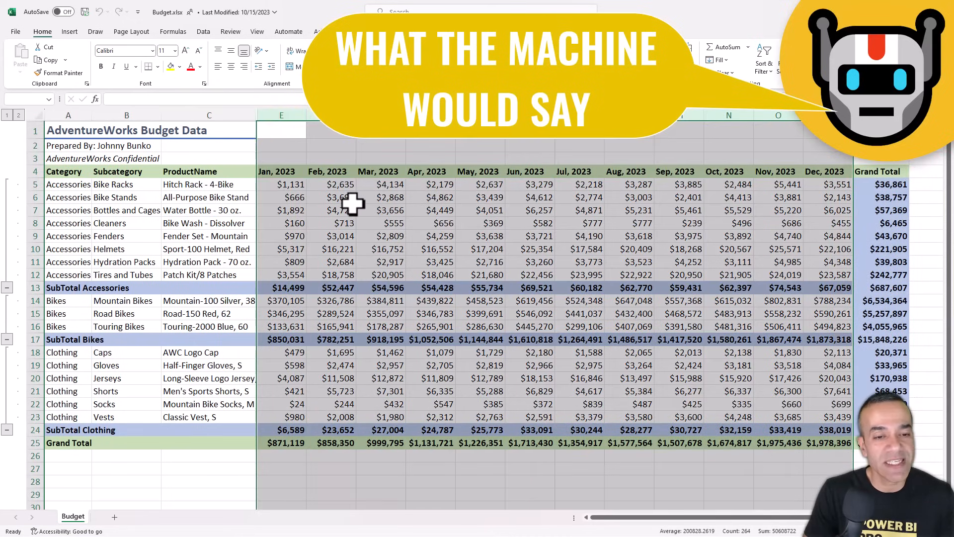
{"action": "left_click", "coordinate": [33, 287]}
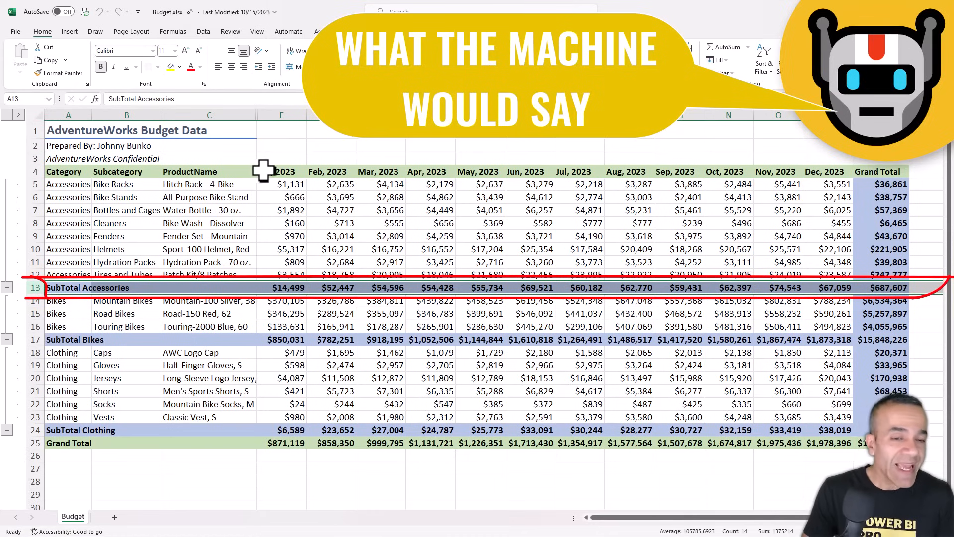
{"action": "left_click", "coordinate": [287, 113]}
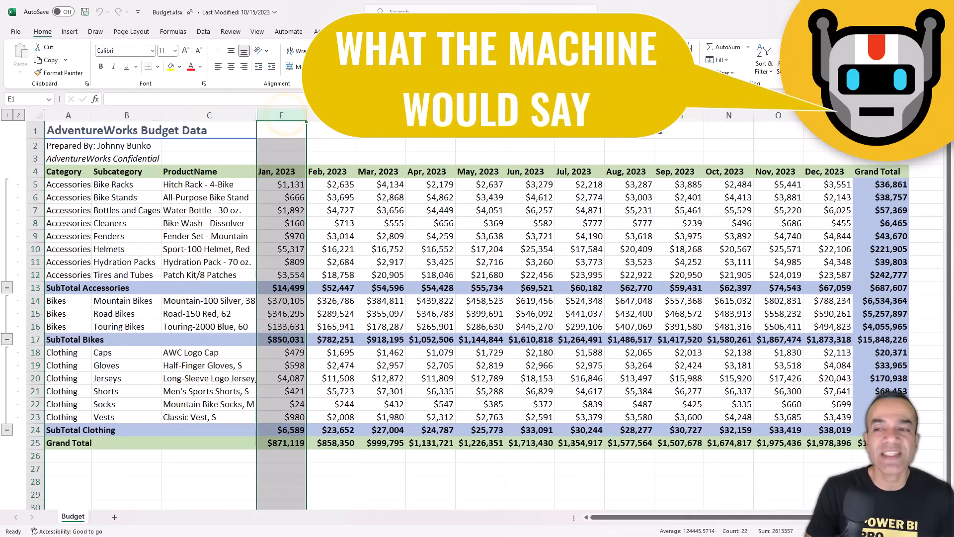
{"action": "left_click", "coordinate": [828, 114], "text": "shift"}
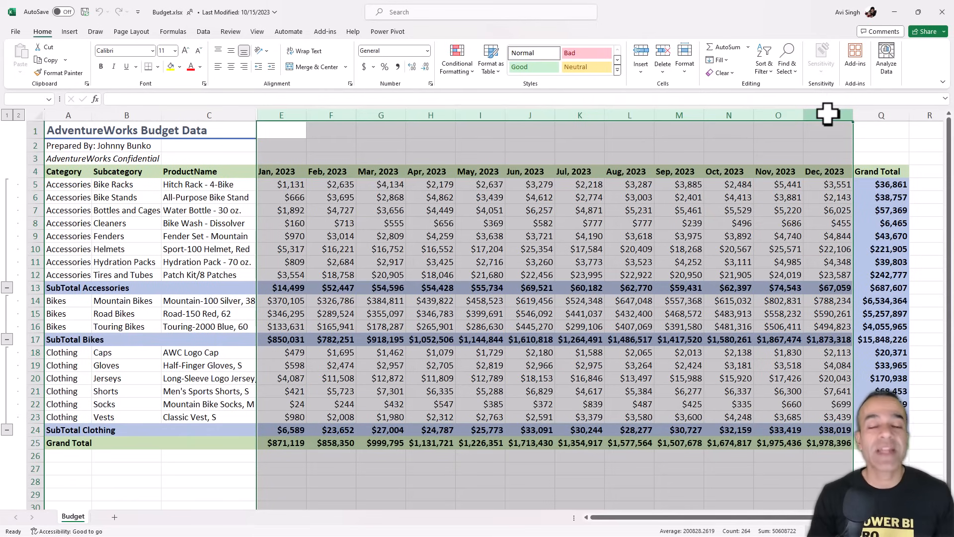
{"action": "left_click", "coordinate": [588, 138]}
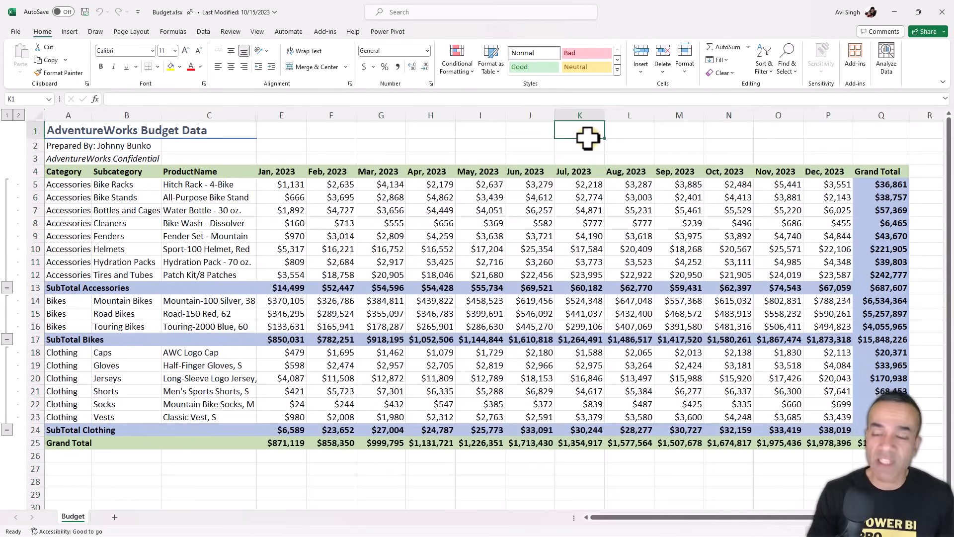
- Switch to the LearnPowerBI_2024_Tutorial_02_BEGIN report in Power BI Desktop and delete the Azure SQL Table from the model
{"action": "key", "text": "alt+Tab"}
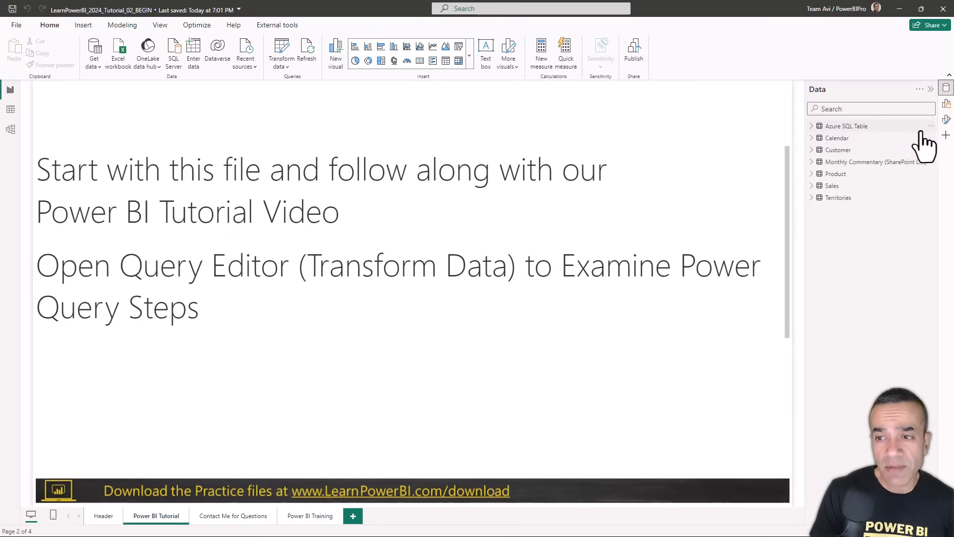
{"action": "left_click", "coordinate": [931, 126]}
{"action": "left_click", "coordinate": [883, 252]}
{"action": "left_click", "coordinate": [525, 293]}
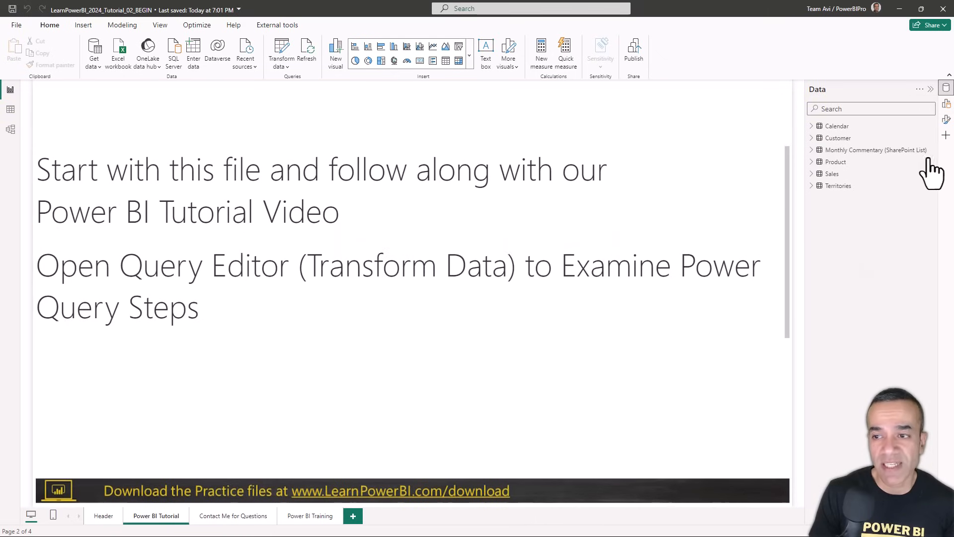
- Delete the Monthly Commentary (SharePoint List) table from the model
{"action": "left_click", "coordinate": [930, 152]}
{"action": "left_click", "coordinate": [878, 276]}
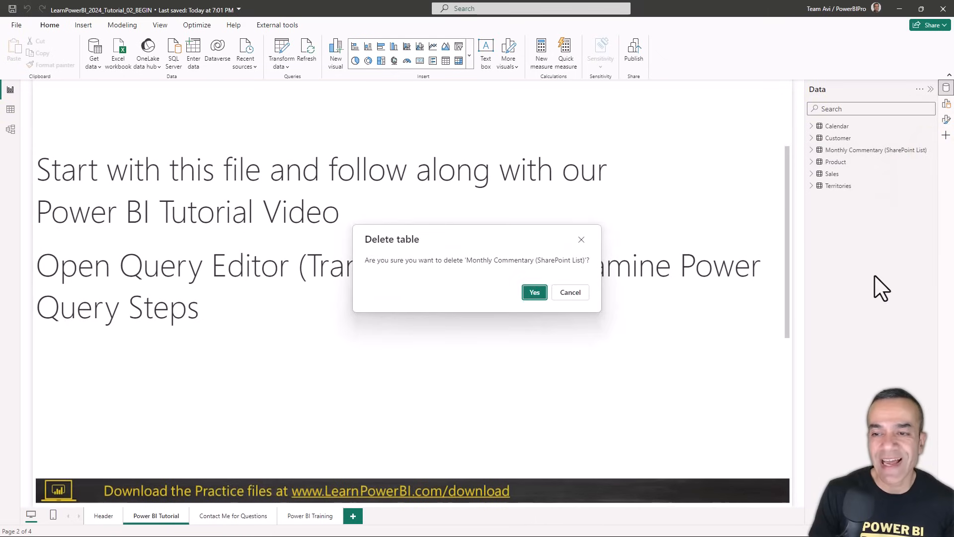
{"action": "left_click", "coordinate": [535, 293]}
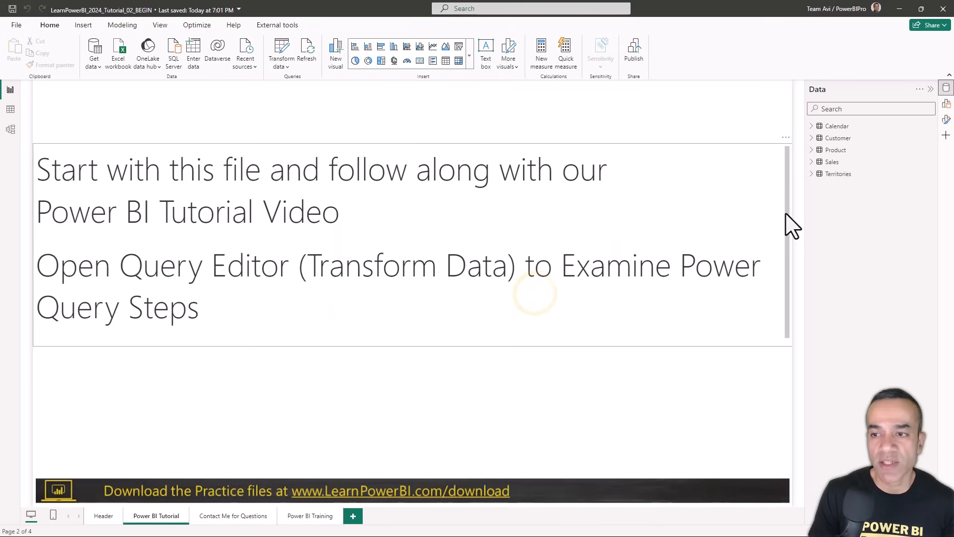
- Import the Budget sheet from the Excel workbook Budget.xlsx in the LearnPowerBI folder and open it for transformation in Power Query
{"action": "left_click", "coordinate": [96, 69]}
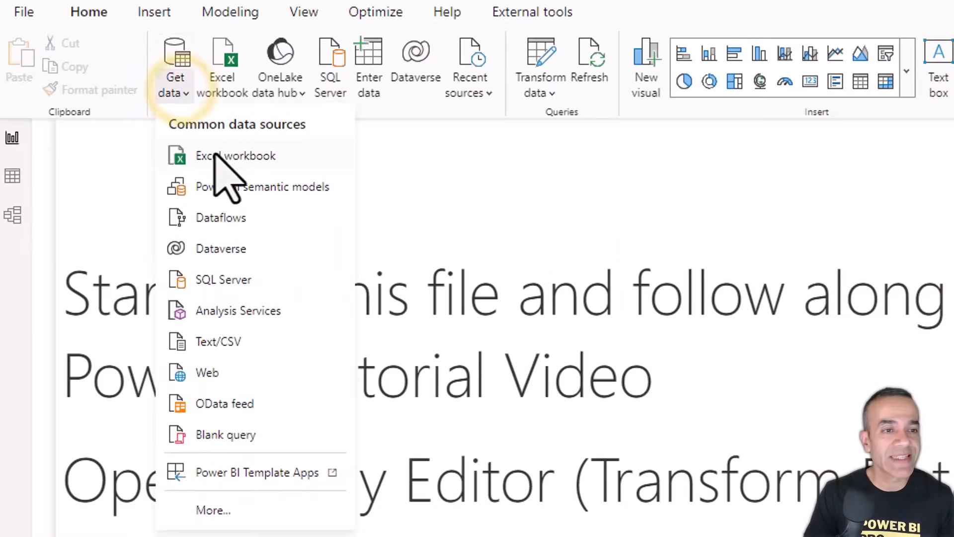
{"action": "left_click", "coordinate": [215, 155]}
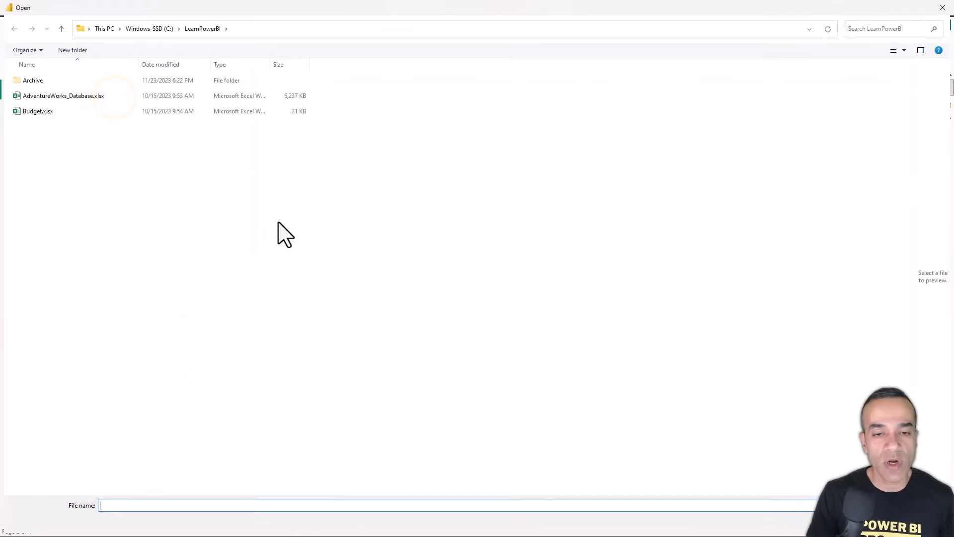
{"action": "left_click", "coordinate": [55, 244]}
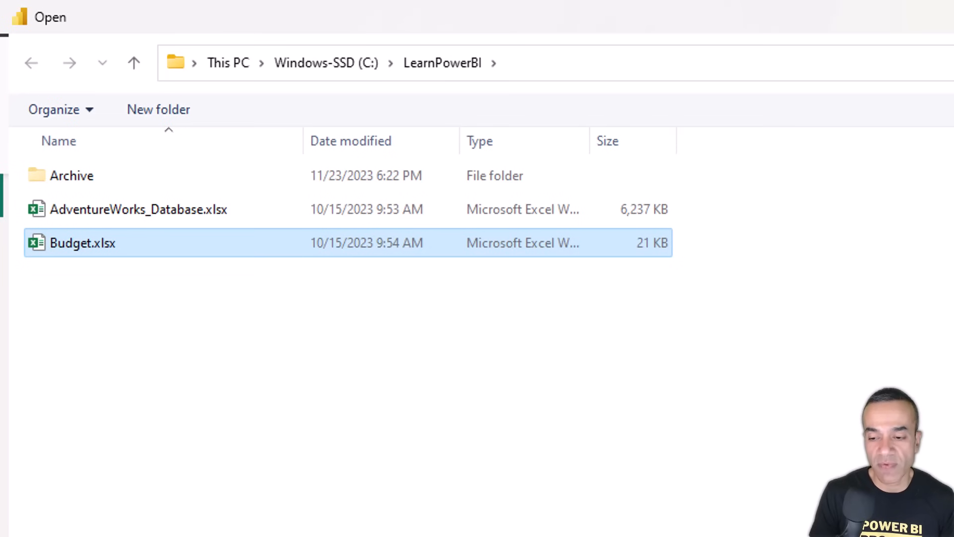
{"action": "left_click", "coordinate": [869, 510]}
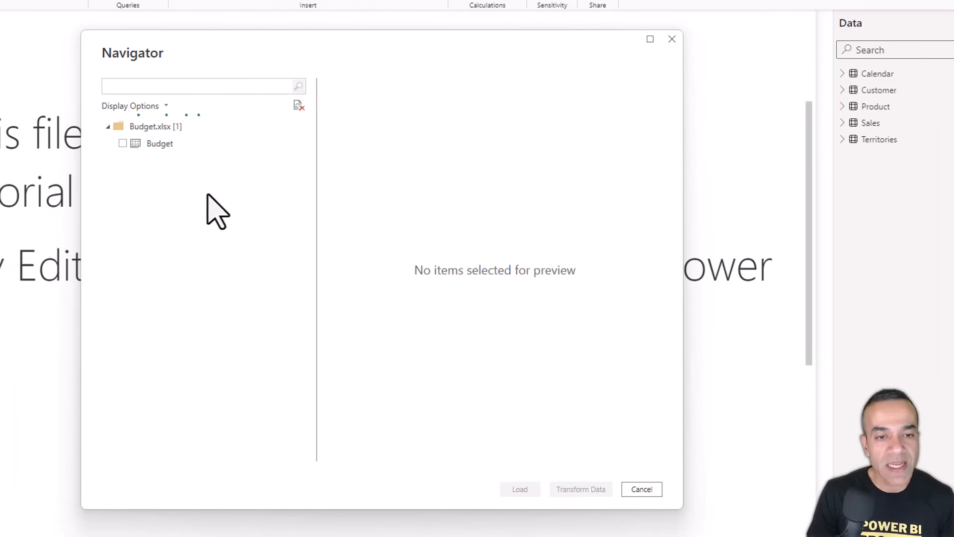
{"action": "left_click", "coordinate": [157, 144]}
{"action": "left_click", "coordinate": [123, 143]}
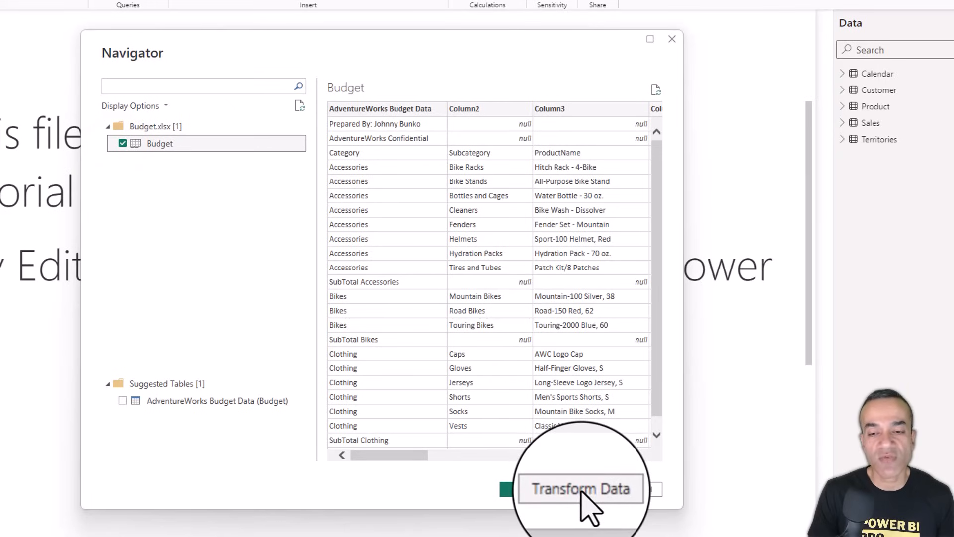
{"action": "left_click", "coordinate": [580, 489]}
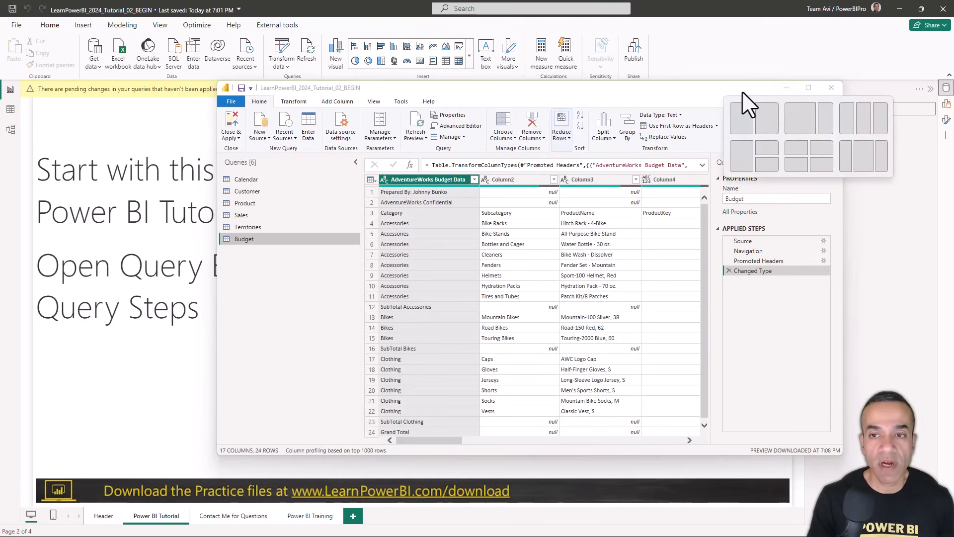
- Maximize the Power Query Editor and remove the Changed Type step from the Budget query
{"action": "left_click", "coordinate": [809, 89]}
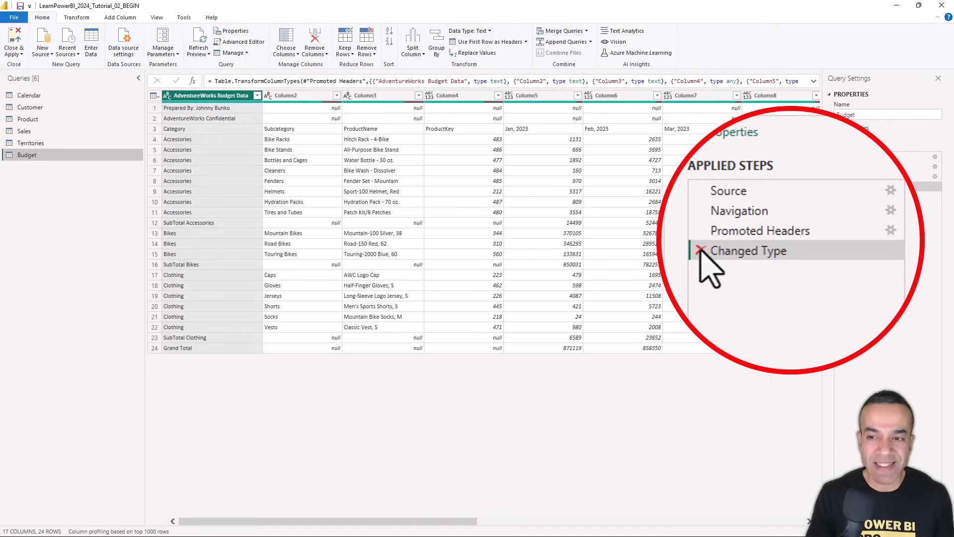
{"action": "left_click", "coordinate": [701, 250]}
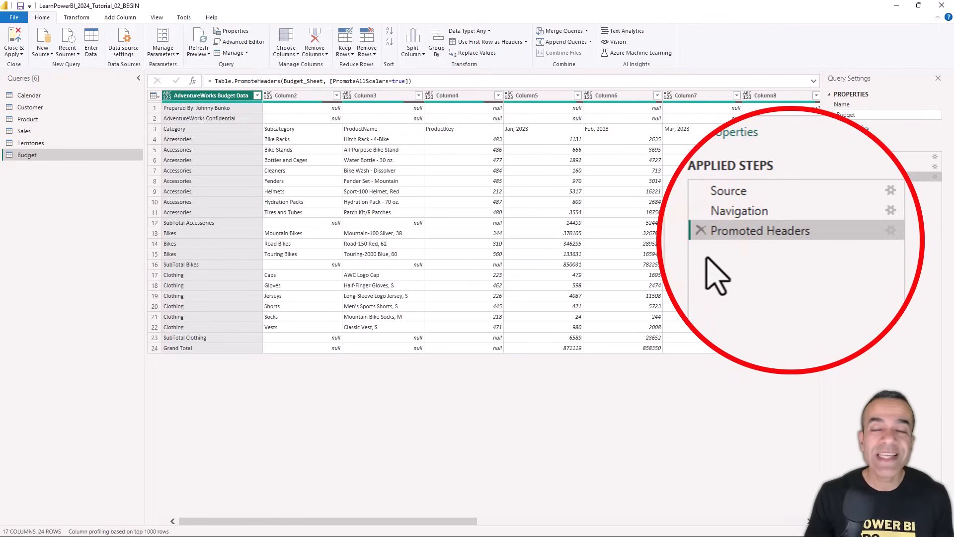
- Remove the Promoted Headers step from the Budget query and check the title rows above the headers in Budget.xlsx in Excel
{"action": "left_click", "coordinate": [701, 231]}
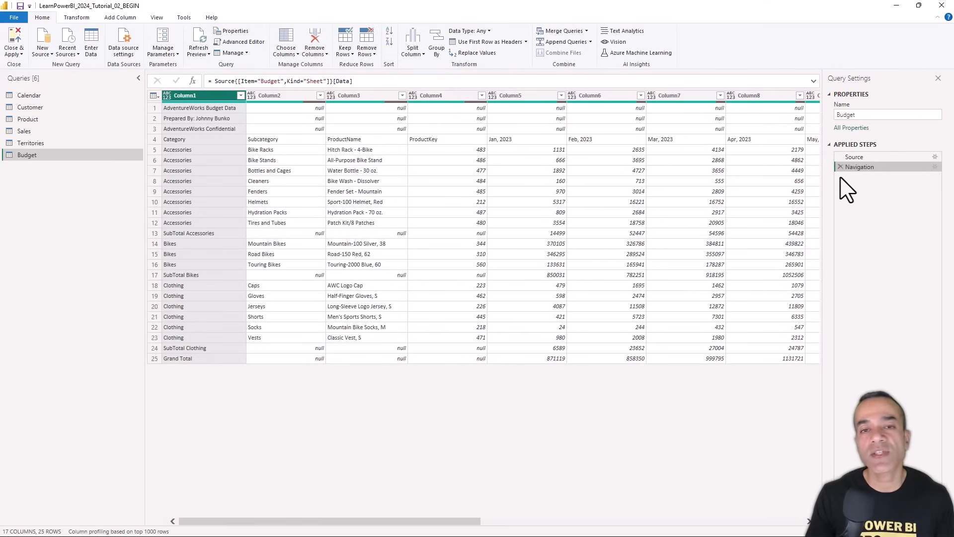
{"action": "key", "text": "alt+Tab"}
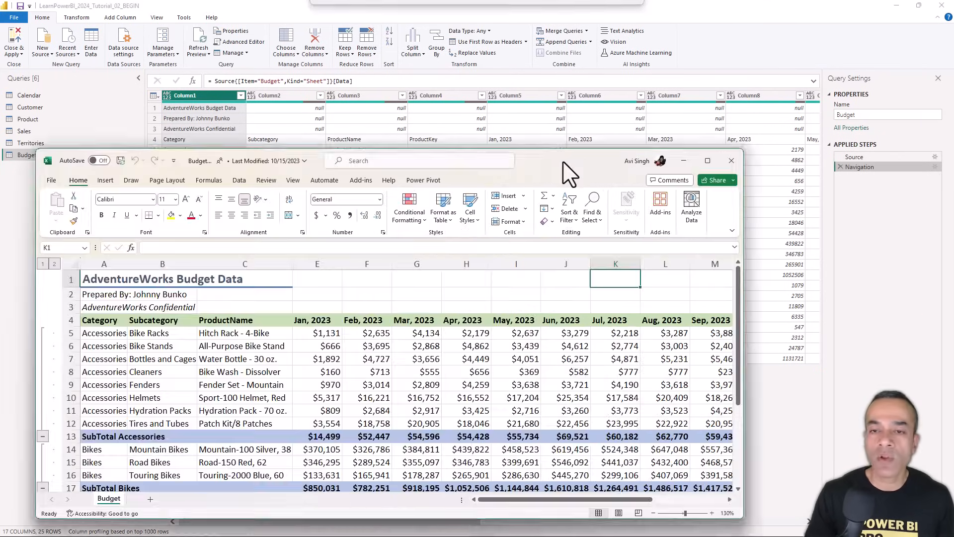
{"action": "double_click", "coordinate": [587, 160]}
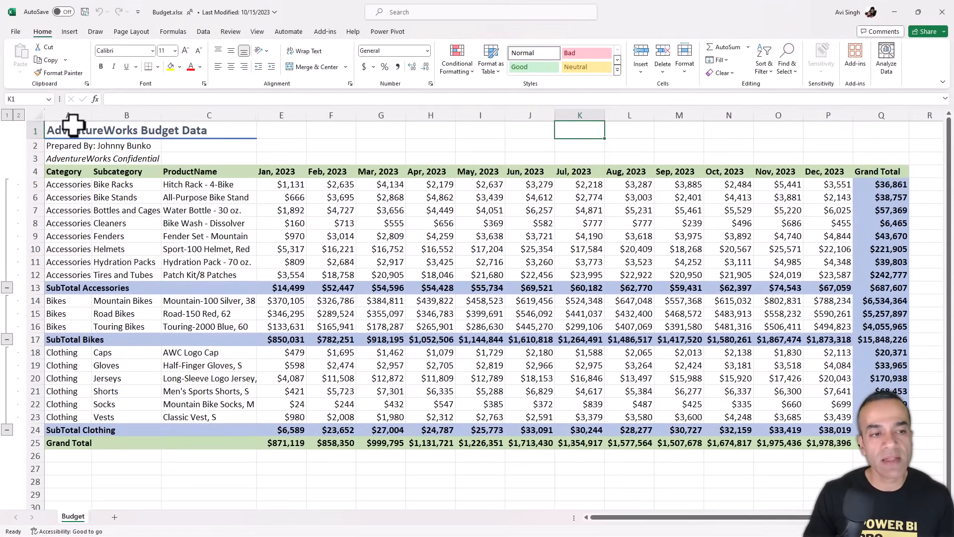
{"action": "left_click", "coordinate": [75, 129]}
{"action": "left_click", "coordinate": [59, 160], "text": "shift"}
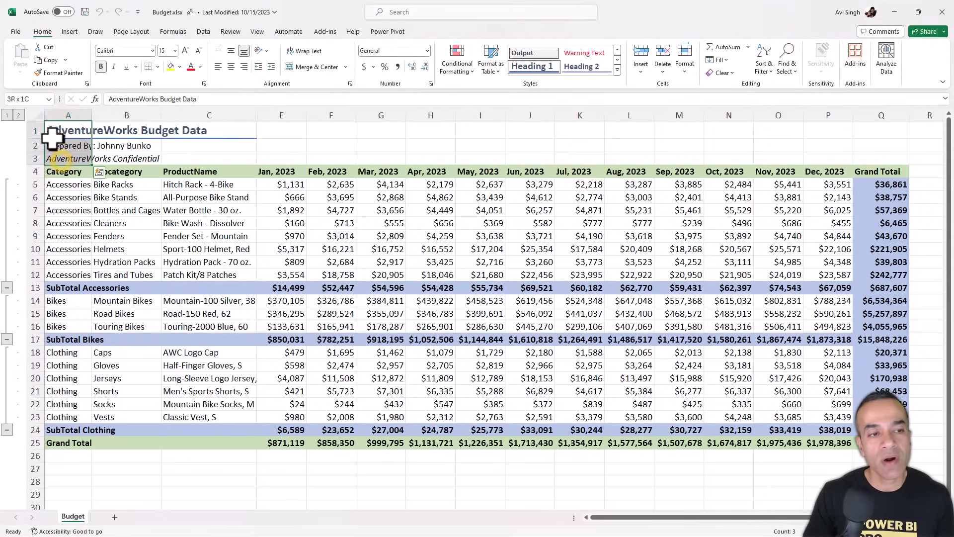
{"action": "key", "text": "alt+Tab"}
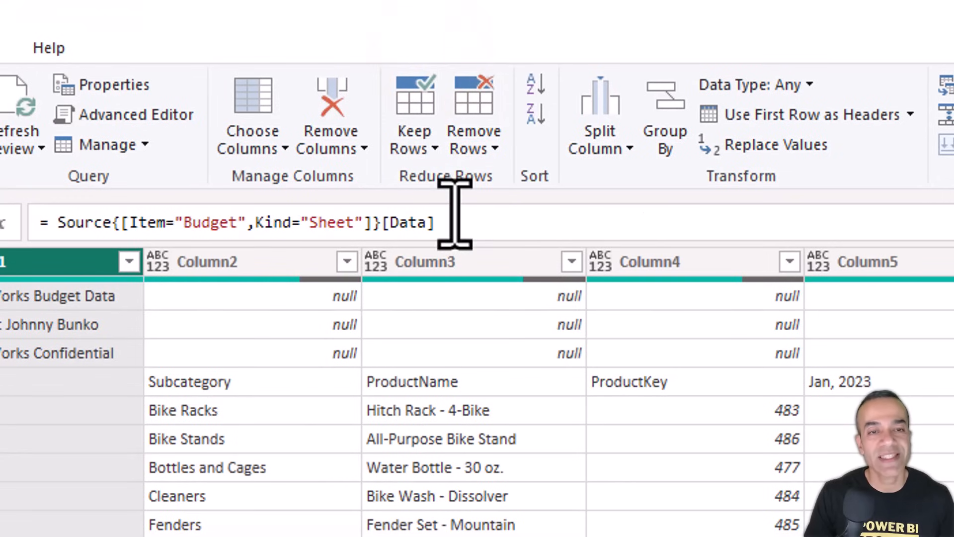
- Remove the top 3 rows from the Budget query
{"action": "left_click", "coordinate": [485, 149]}
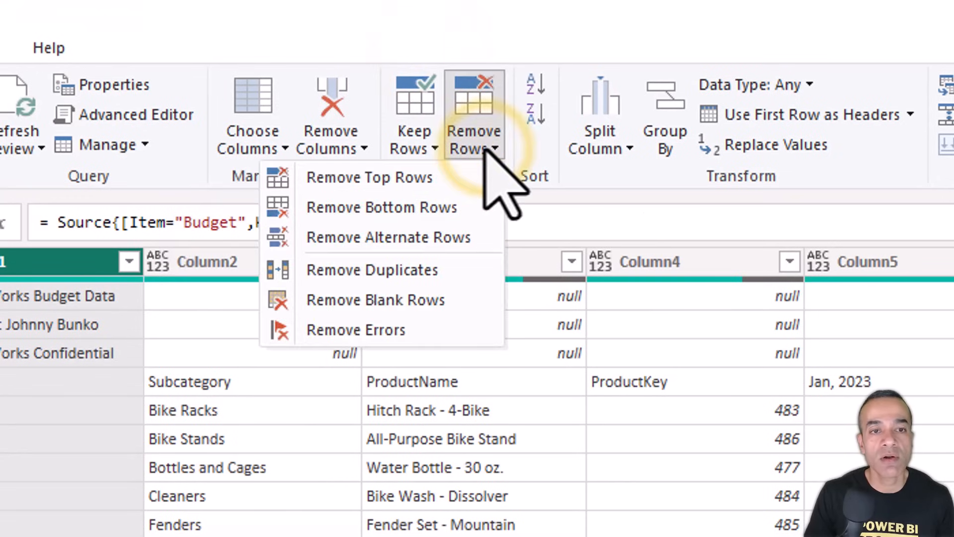
{"action": "left_click", "coordinate": [442, 186]}
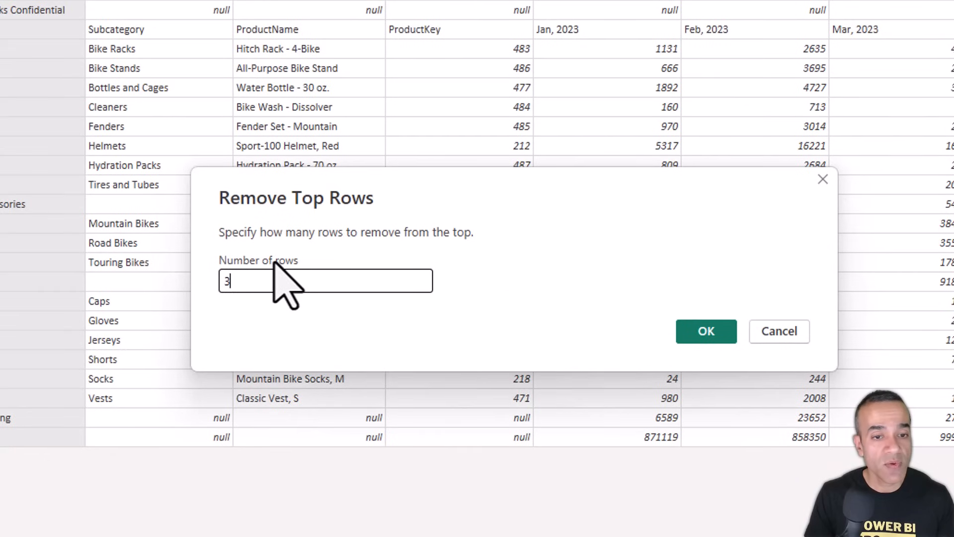
{"action": "type", "text": "3"}
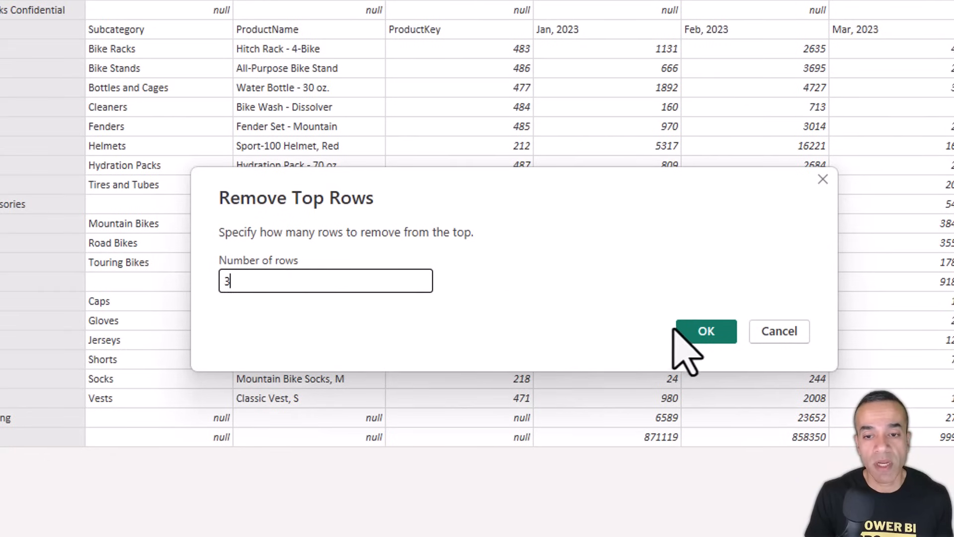
{"action": "left_click", "coordinate": [716, 334]}
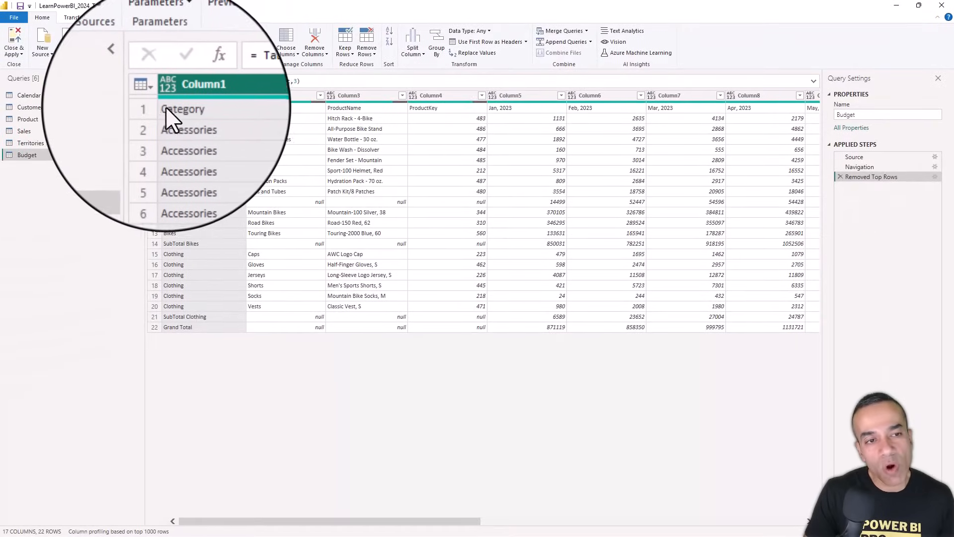
- Promote the first row of the Budget query, containing Category, Subcategory and ProductName, to column headers
{"action": "left_click", "coordinate": [155, 107]}
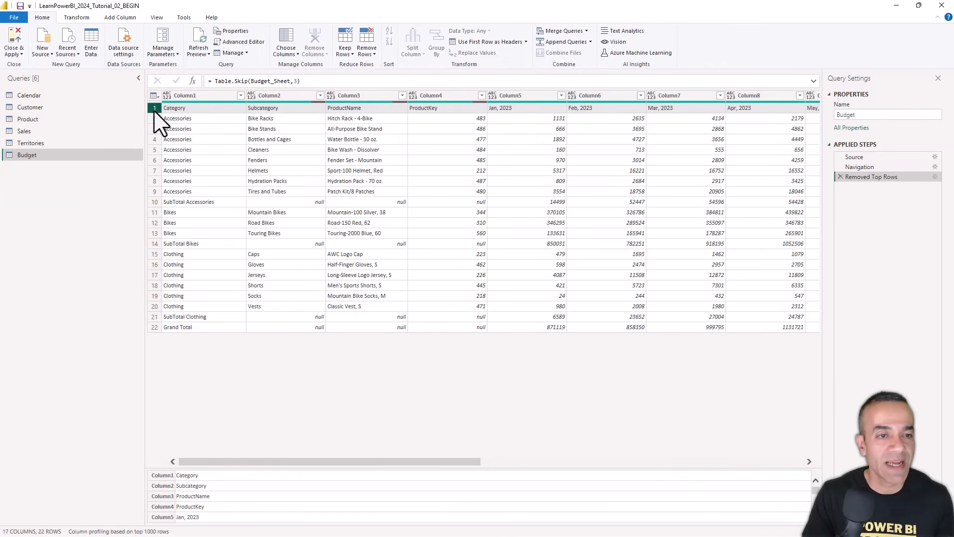
{"action": "left_click", "coordinate": [154, 108]}
{"action": "left_click", "coordinate": [240, 370]}
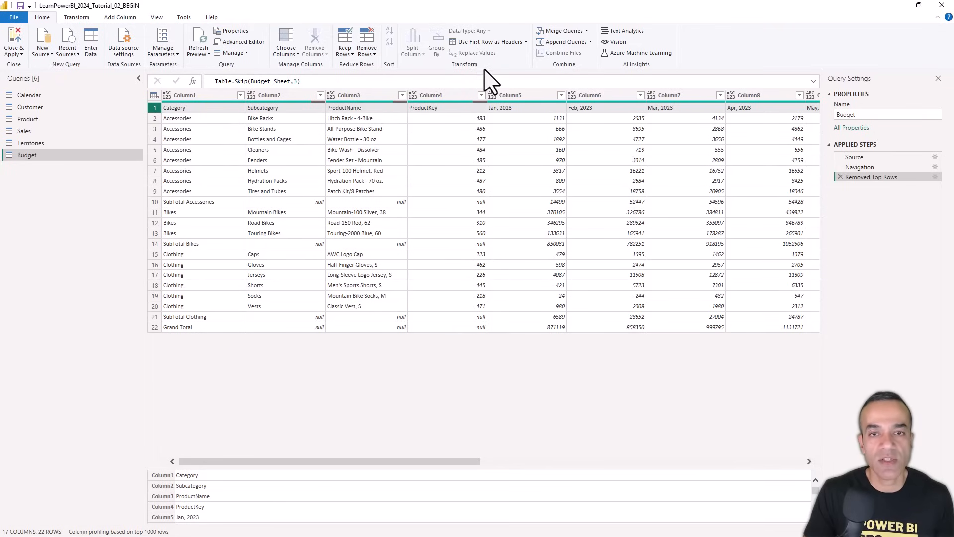
{"action": "left_click", "coordinate": [490, 42]}
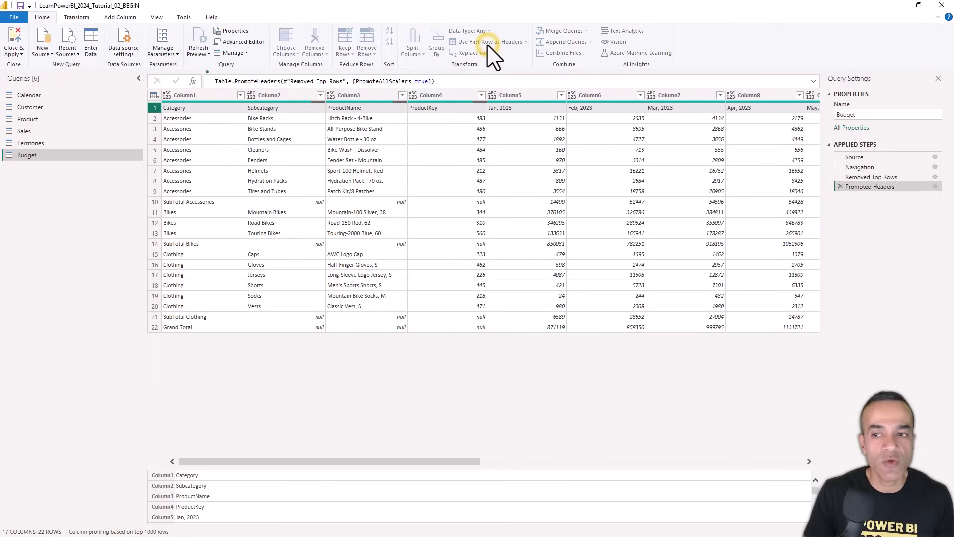
{"action": "key", "text": "ctrl+1"}
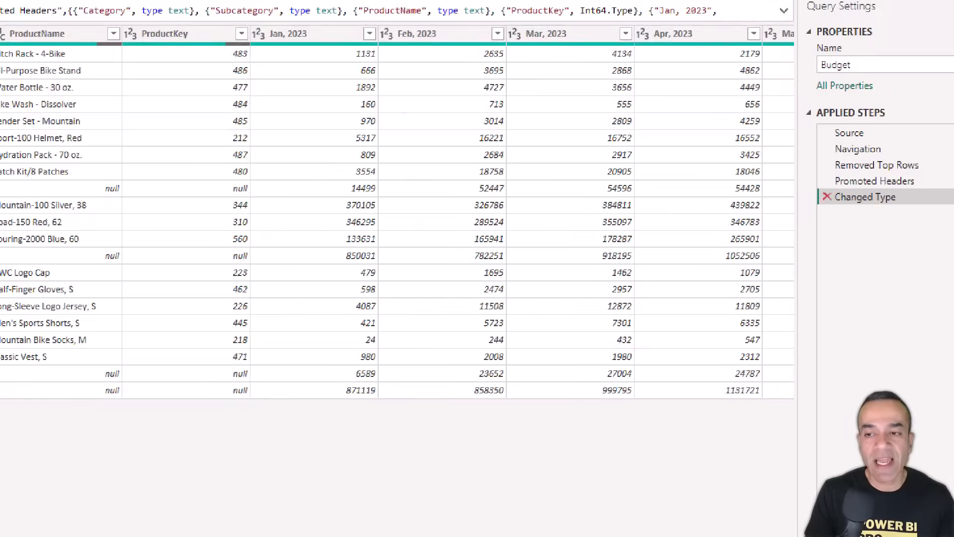
- Remove the automatically added Changed Type step from the Budget query, keeping Promoted Headers as its last step
{"action": "left_click", "coordinate": [868, 193]}
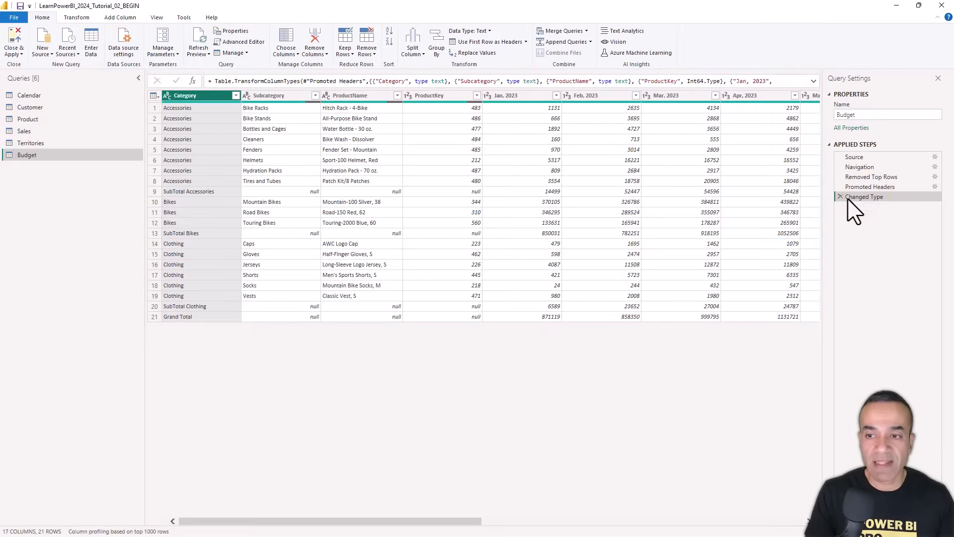
{"action": "left_click_drag", "start_coordinate": [837, 187], "coordinate": [721, 185]}
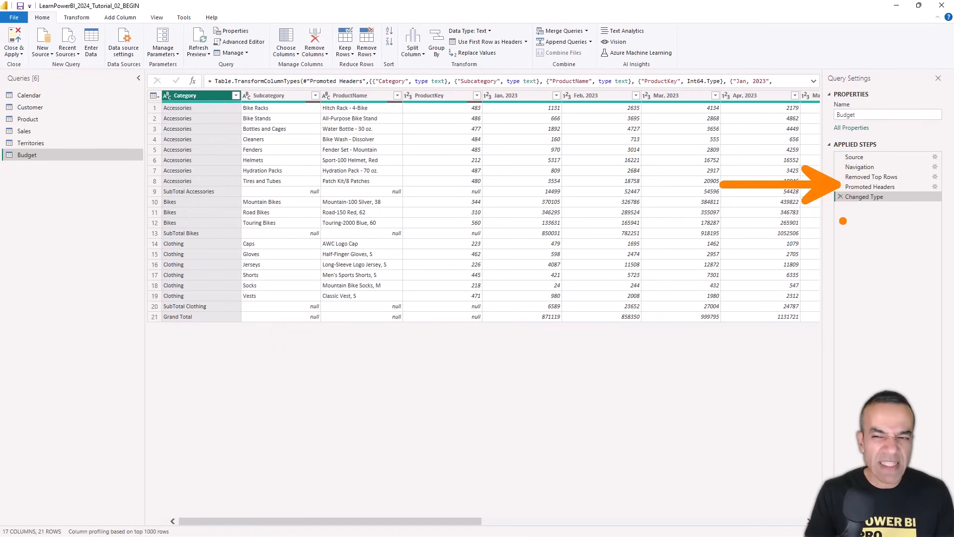
{"action": "key", "text": "e"}
{"action": "left_click_drag", "start_coordinate": [837, 199], "coordinate": [711, 244]}
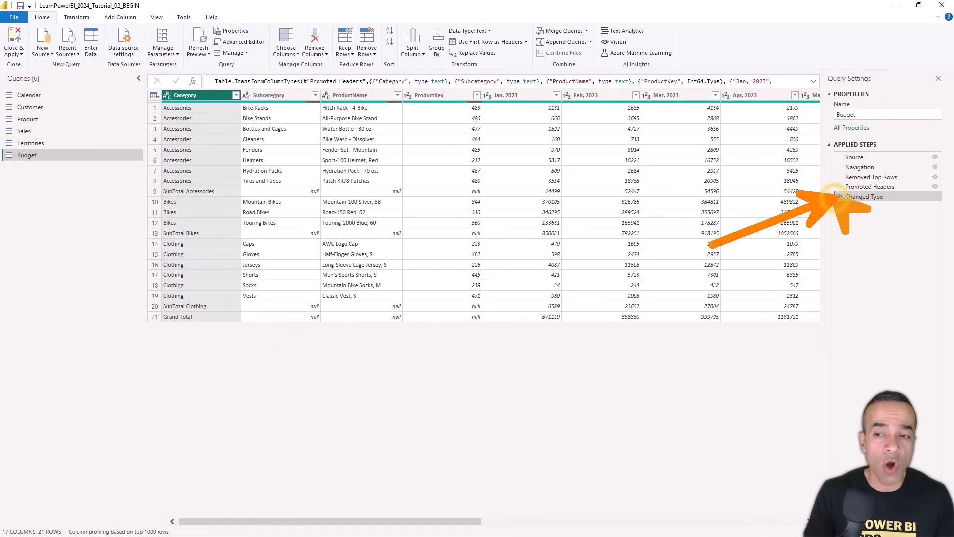
{"action": "key", "text": "Escape"}
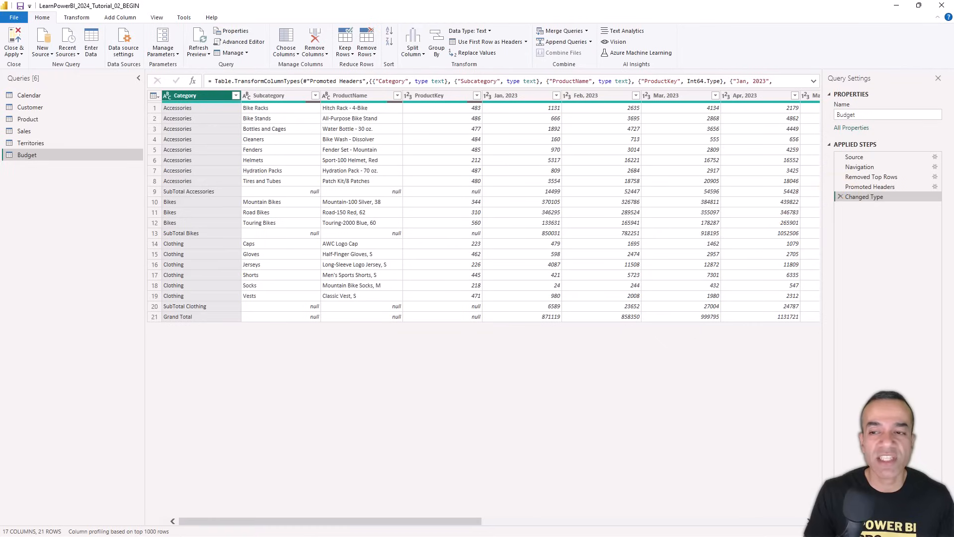
{"action": "left_click", "coordinate": [840, 197]}
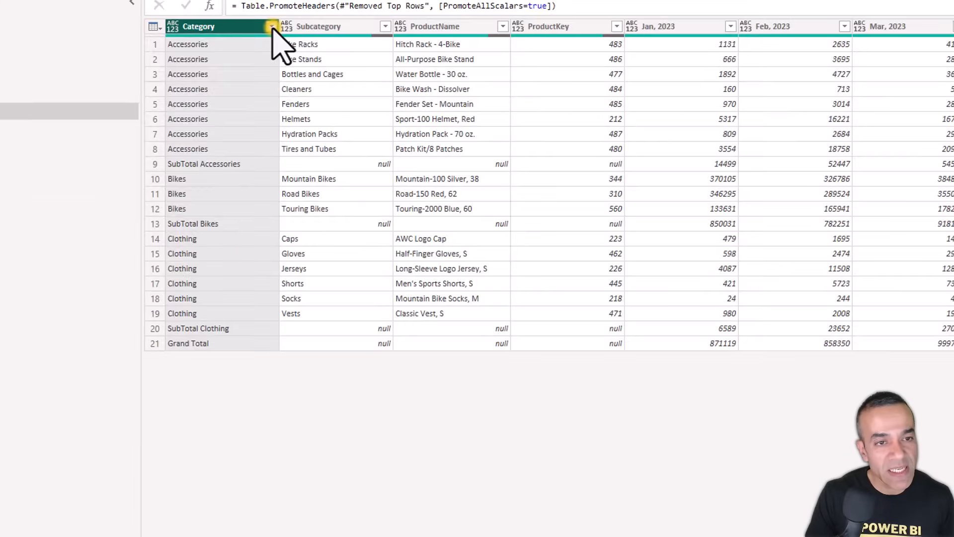
- Filter the Category column to keep only rows that do not contain the text Total
{"action": "left_click", "coordinate": [236, 95]}
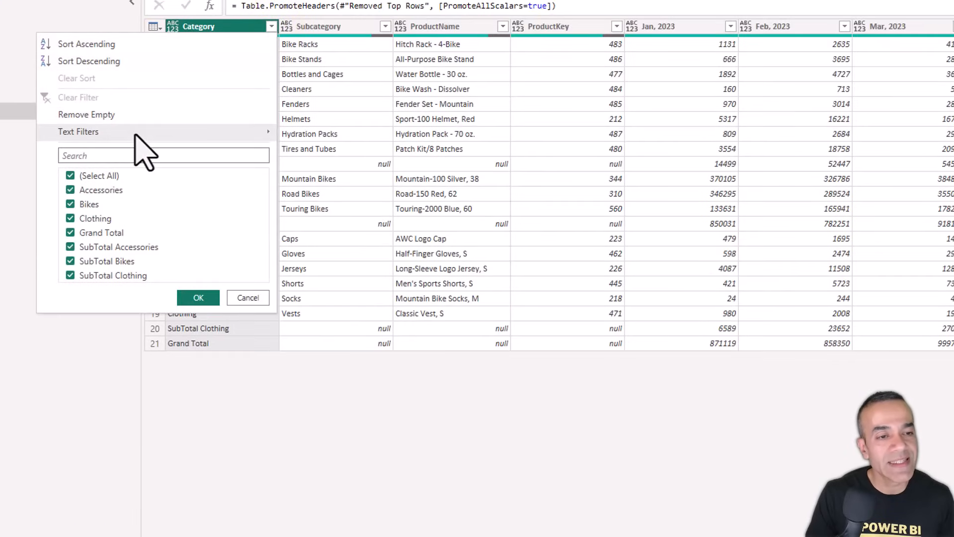
{"action": "mouse_move", "coordinate": [135, 134]}
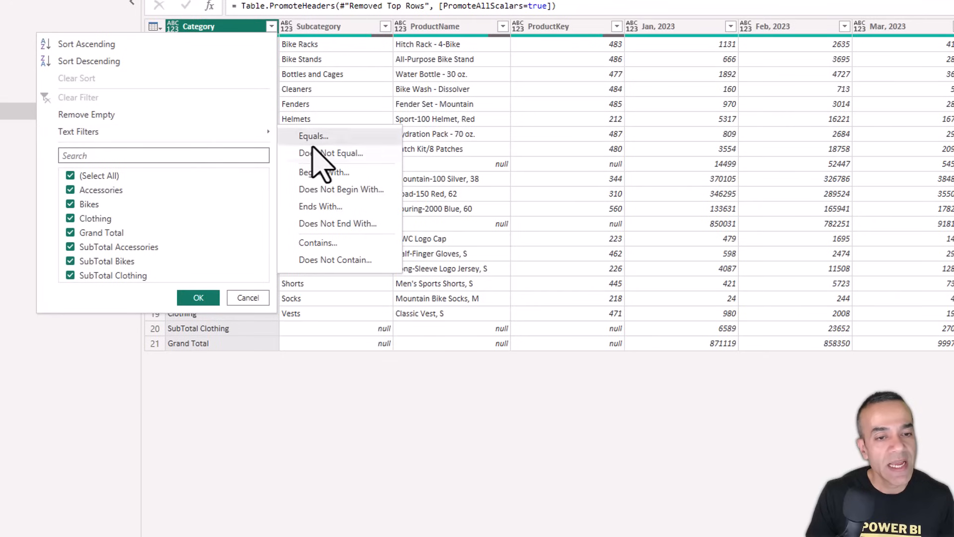
{"action": "left_click", "coordinate": [323, 261]}
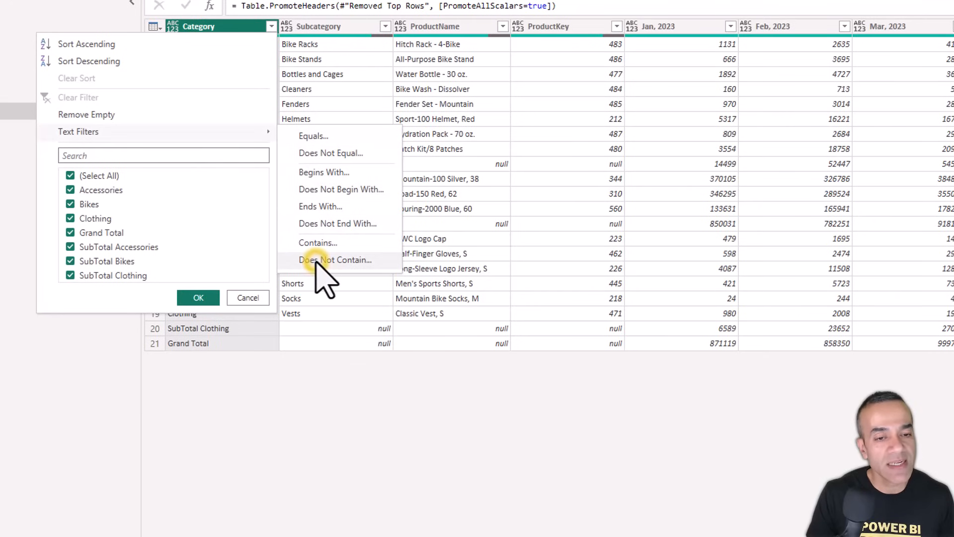
{"action": "left_click", "coordinate": [547, 283]}
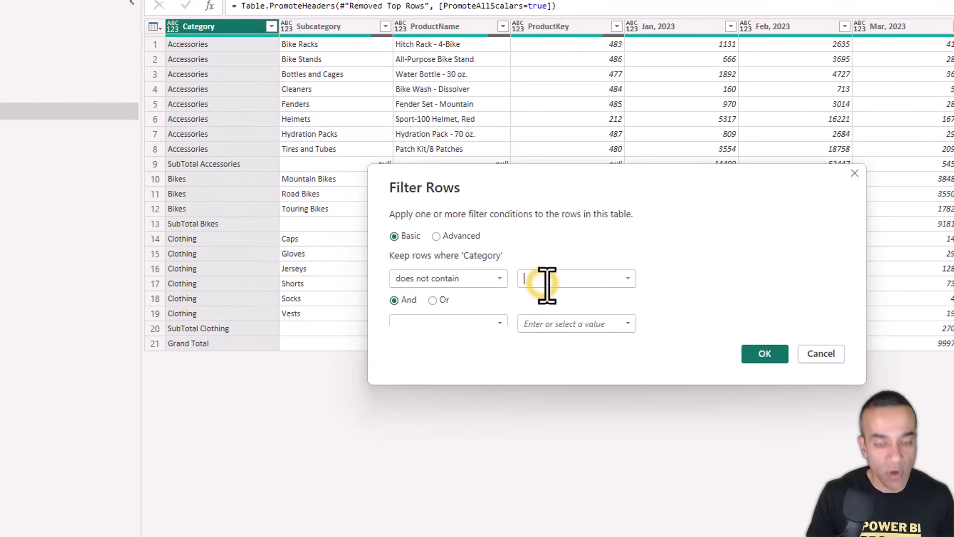
{"action": "type", "text": "Total"}
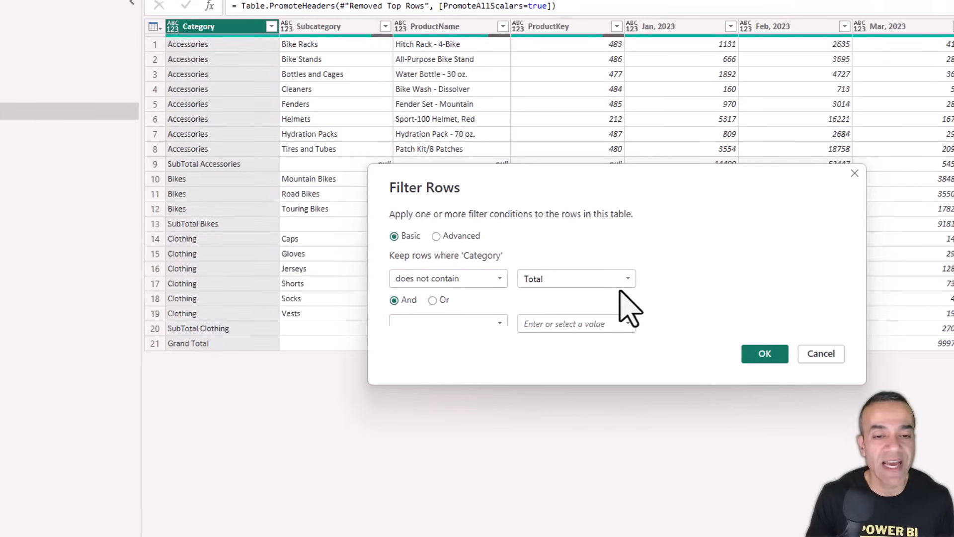
{"action": "left_click", "coordinate": [765, 354]}
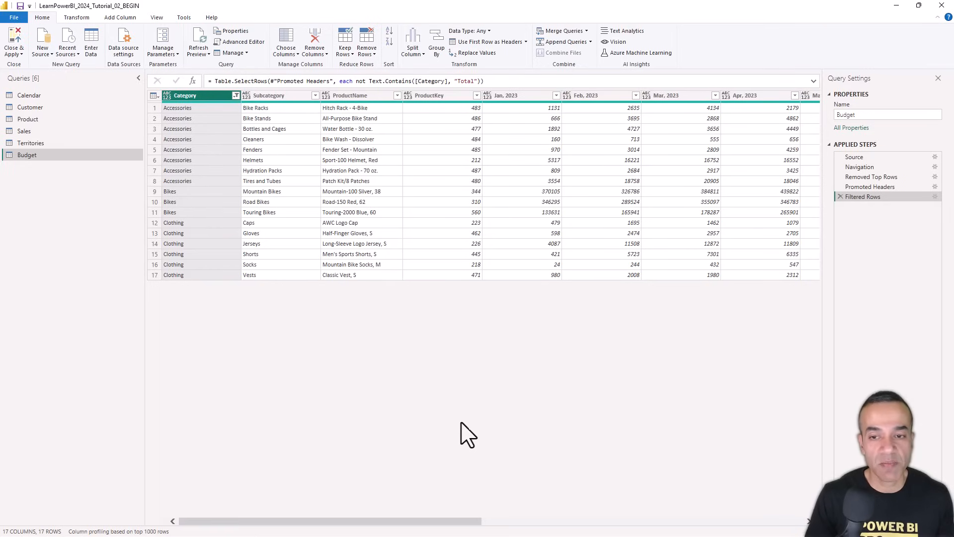
- Remove the Grand Total column from the Budget query and return to its first columns
{"action": "left_click_drag", "start_coordinate": [449, 522], "coordinate": [770, 522]}
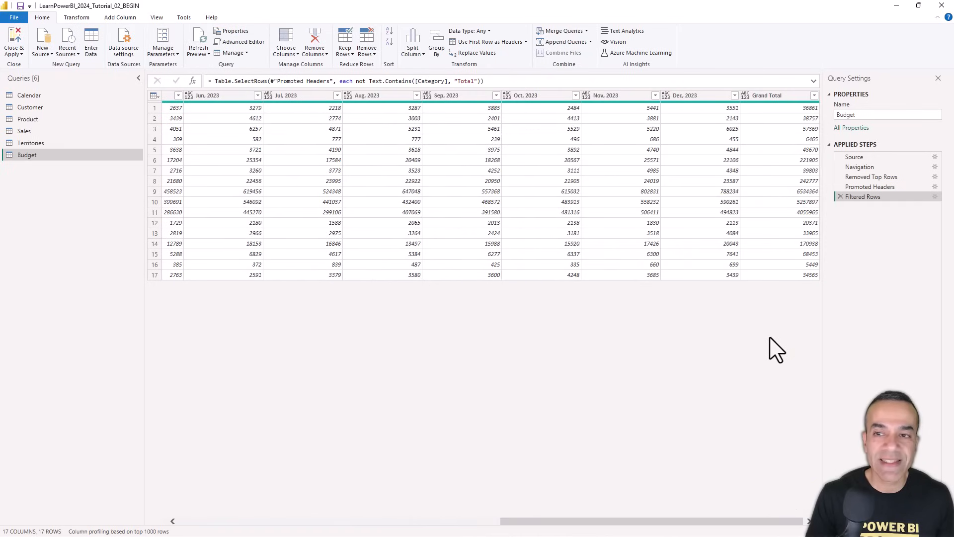
{"action": "left_click", "coordinate": [782, 97]}
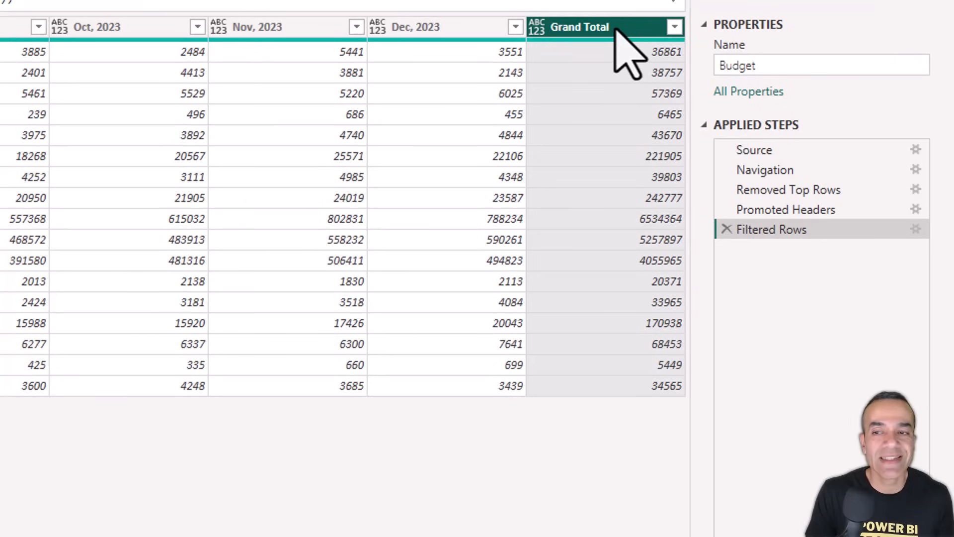
{"action": "right_click", "coordinate": [627, 54]}
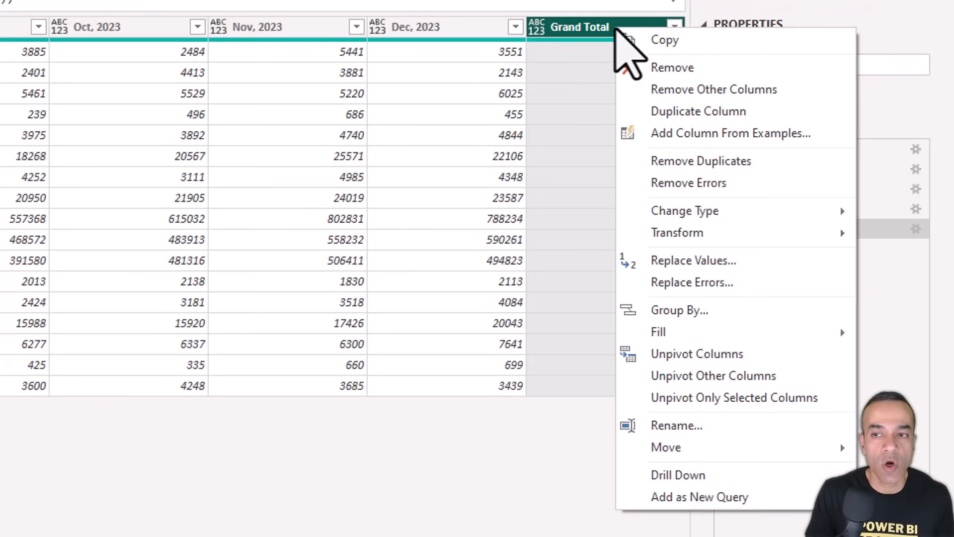
{"action": "left_click", "coordinate": [682, 68]}
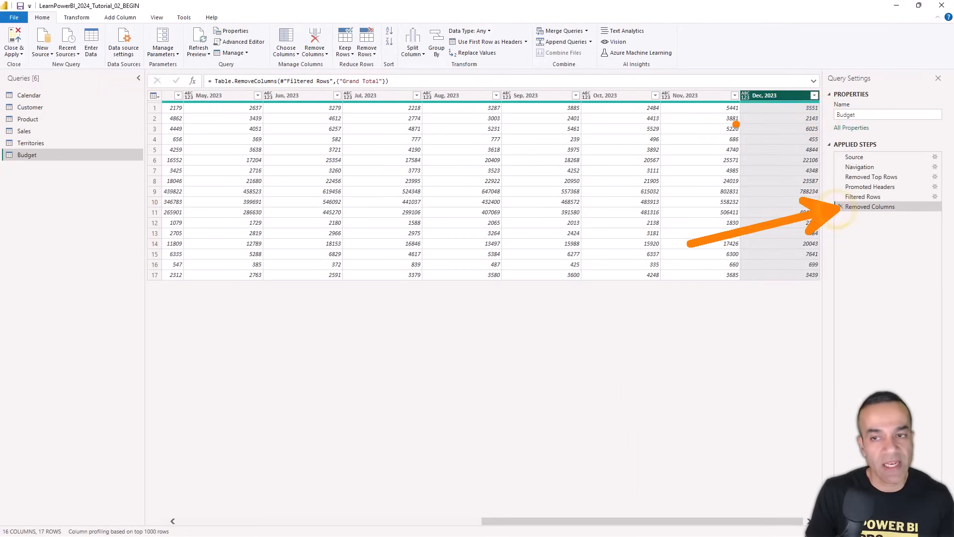
{"action": "left_click", "coordinate": [227, 521]}
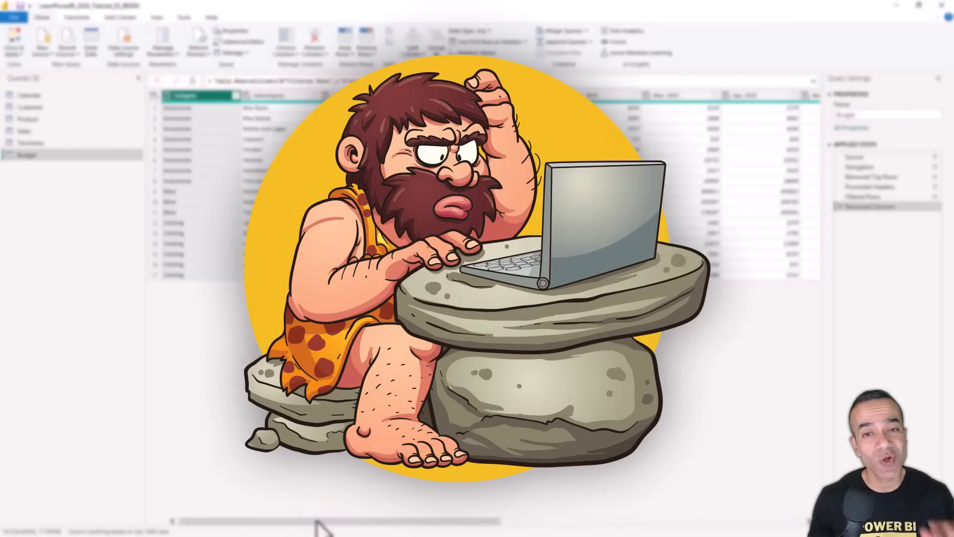
{"action": "left_click_drag", "start_coordinate": [317, 521], "coordinate": [295, 521]}
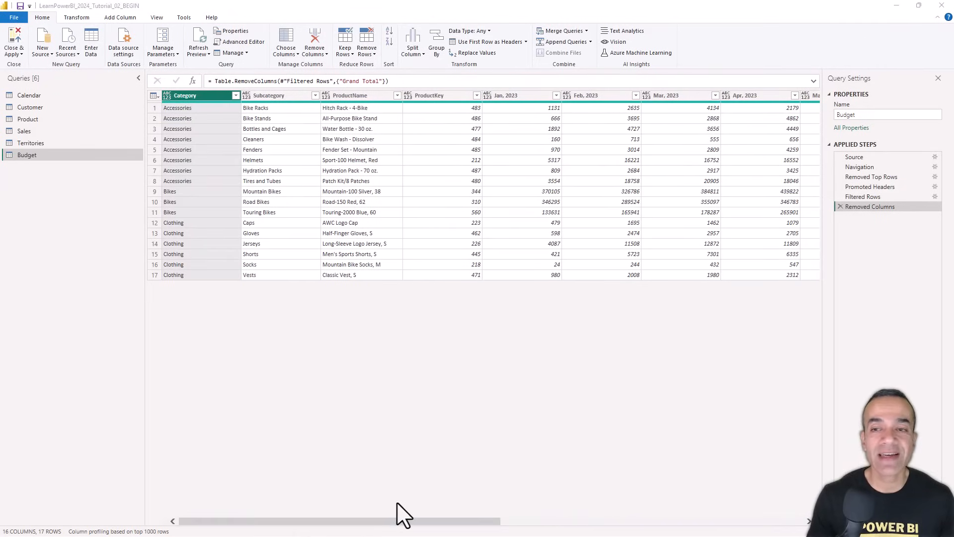
- Switch to Budget.xlsx in Excel and examine how the monthly columns from Jan, 2023 to Dec, 2023 are laid out
{"action": "key", "text": "alt+Tab"}
{"action": "left_click", "coordinate": [282, 112]}
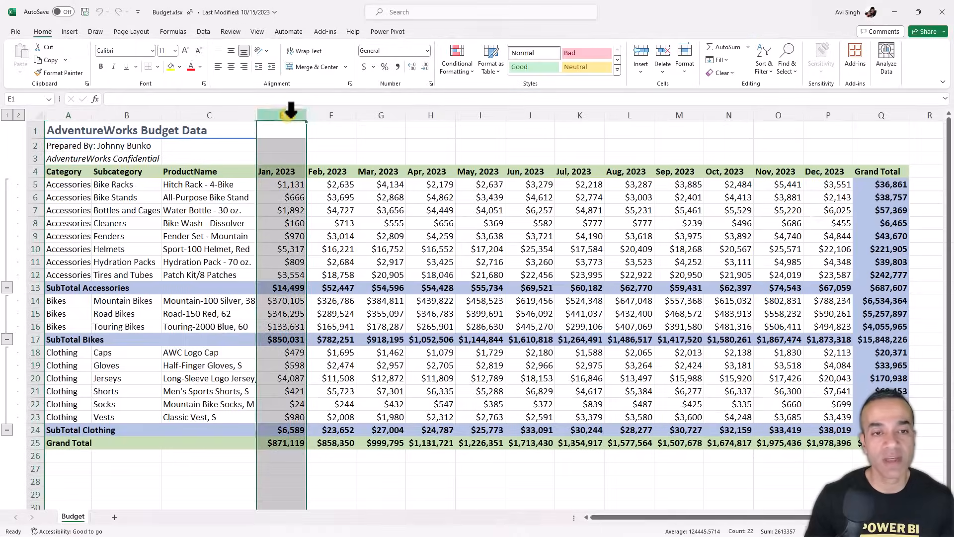
{"action": "left_click", "coordinate": [819, 114], "text": "shift"}
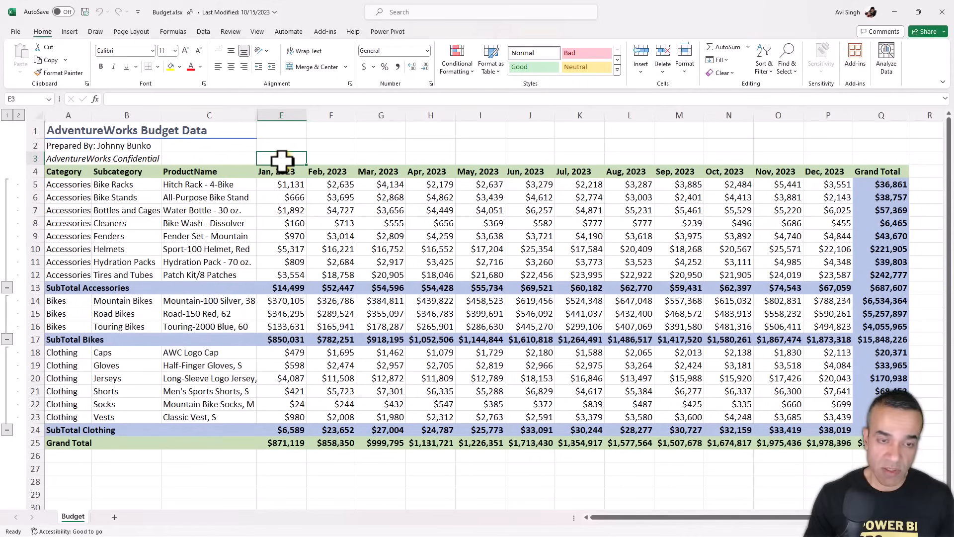
{"action": "left_click", "coordinate": [282, 158]}
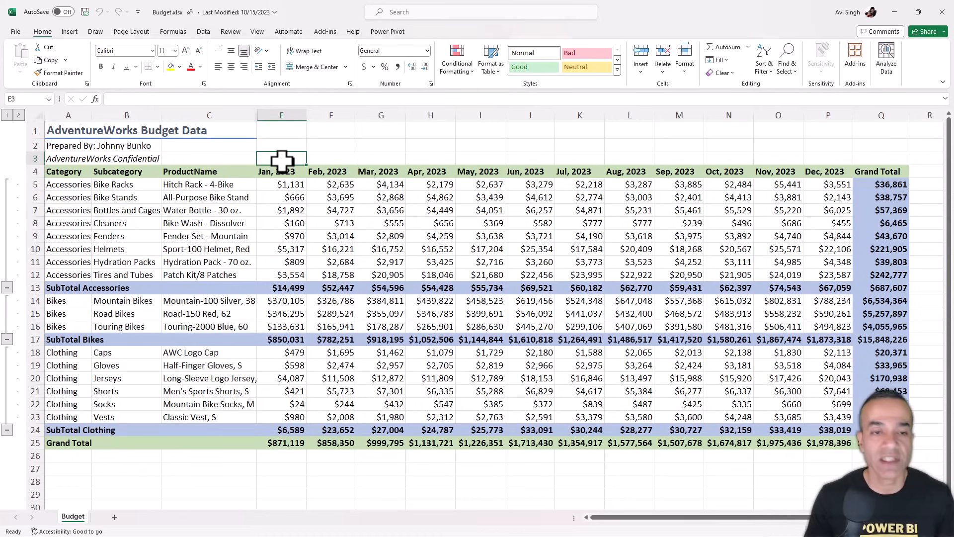
{"action": "left_click", "coordinate": [282, 116]}
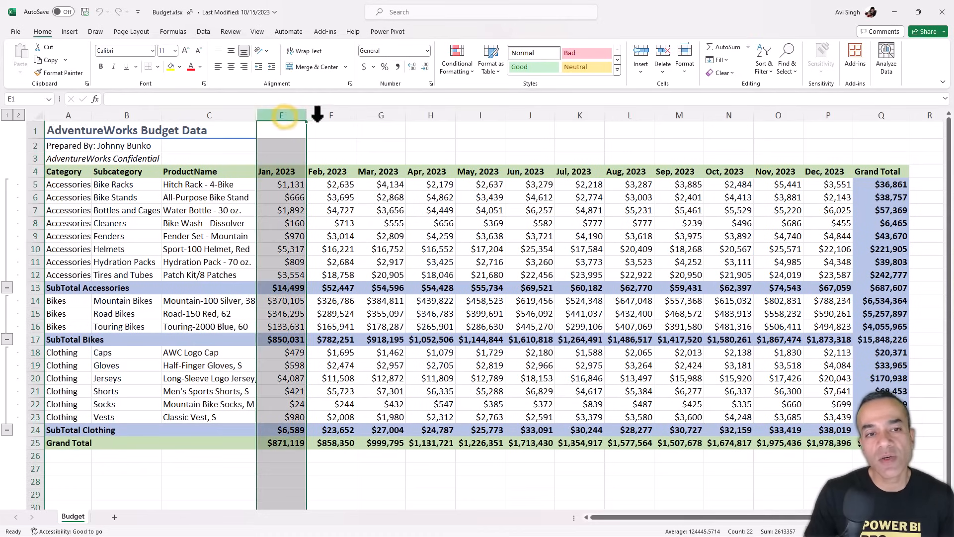
{"action": "left_click", "coordinate": [826, 115], "text": "shift"}
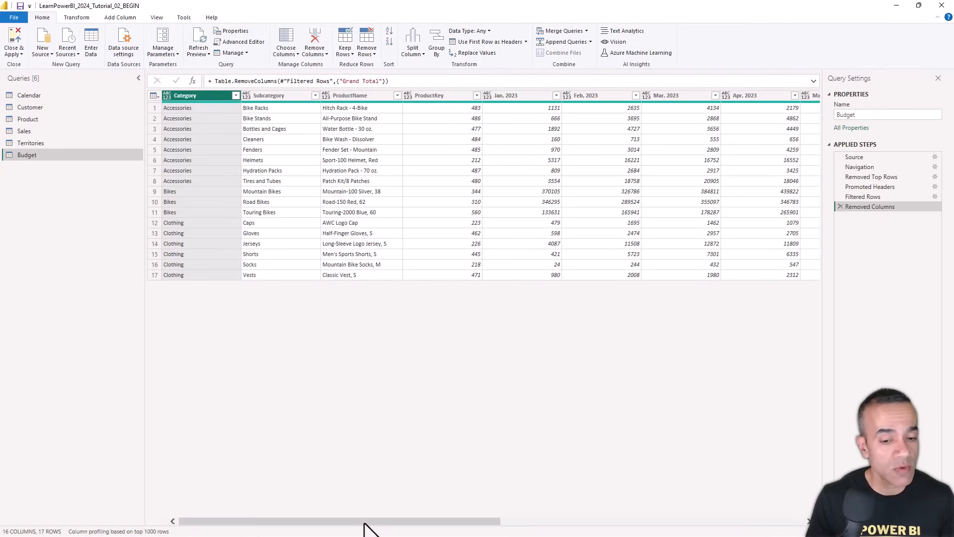
- Unpivot the monthly columns Jan, 2023 through Dec, 2023 in the Budget query into attribute and value columns
{"action": "left_click_drag", "start_coordinate": [366, 522], "coordinate": [756, 524]}
{"action": "left_click", "coordinate": [468, 99]}
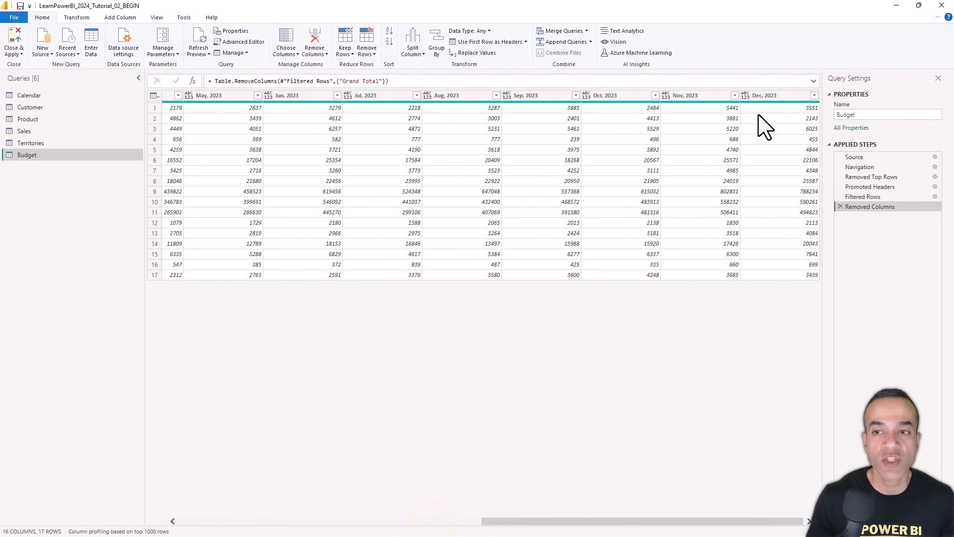
{"action": "left_click", "coordinate": [785, 97], "text": "shift"}
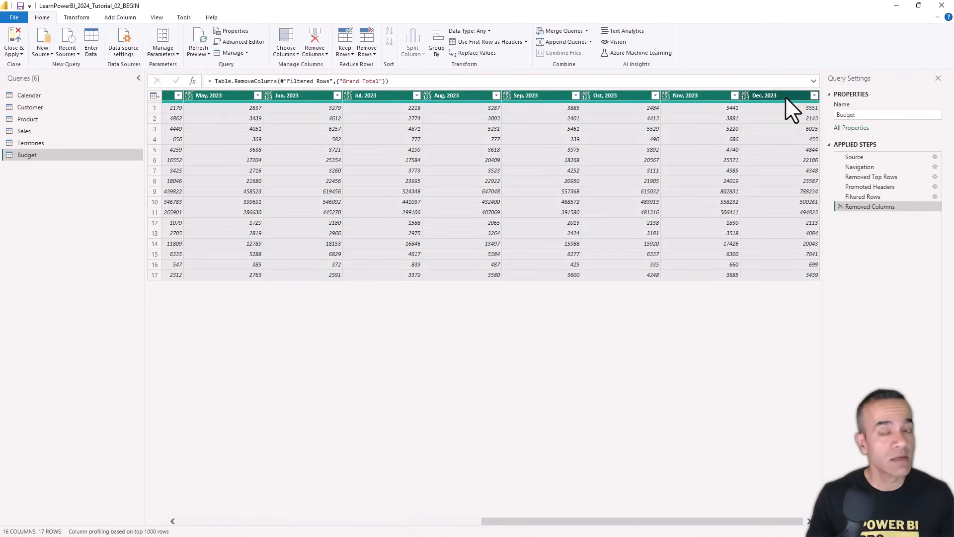
{"action": "right_click", "coordinate": [785, 97]}
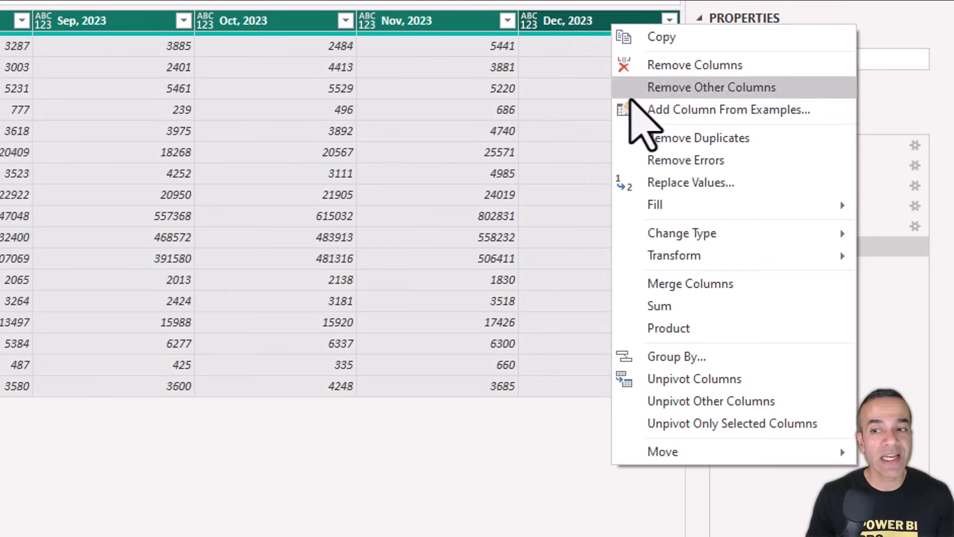
{"action": "left_click", "coordinate": [694, 378]}
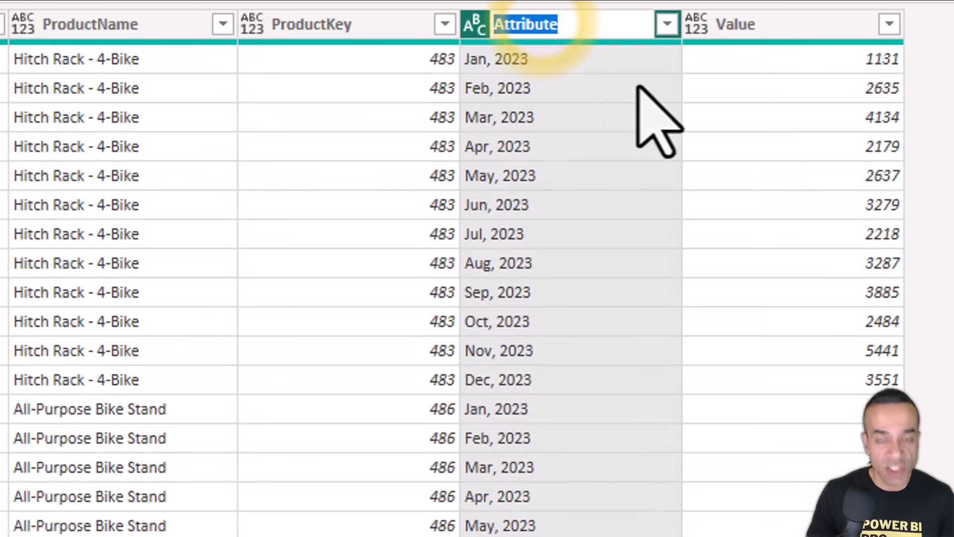
- Rename the unpivoted Attribute column to Month and the Value column to BudgetAmount
{"action": "type", "text": "Month"}
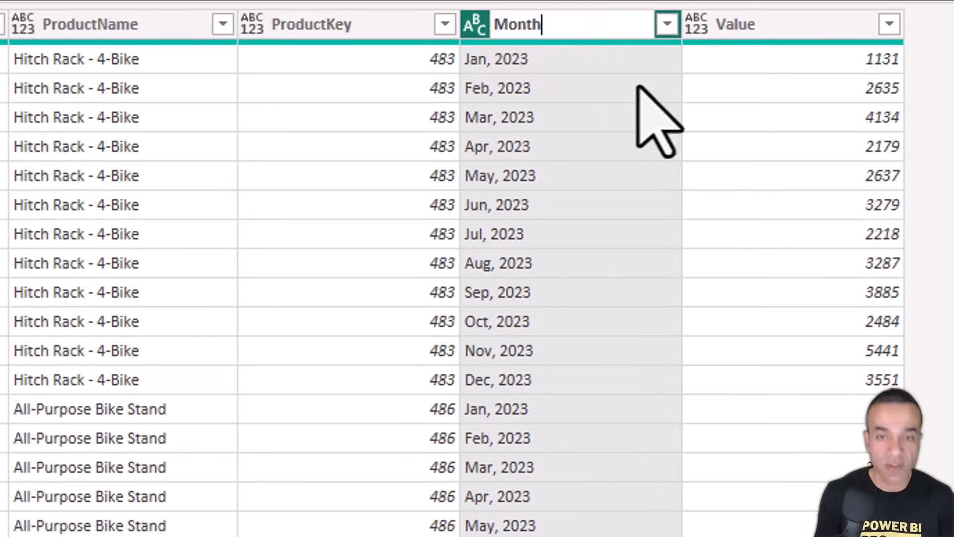
{"action": "key", "text": "Return"}
{"action": "double_click", "coordinate": [759, 23]}
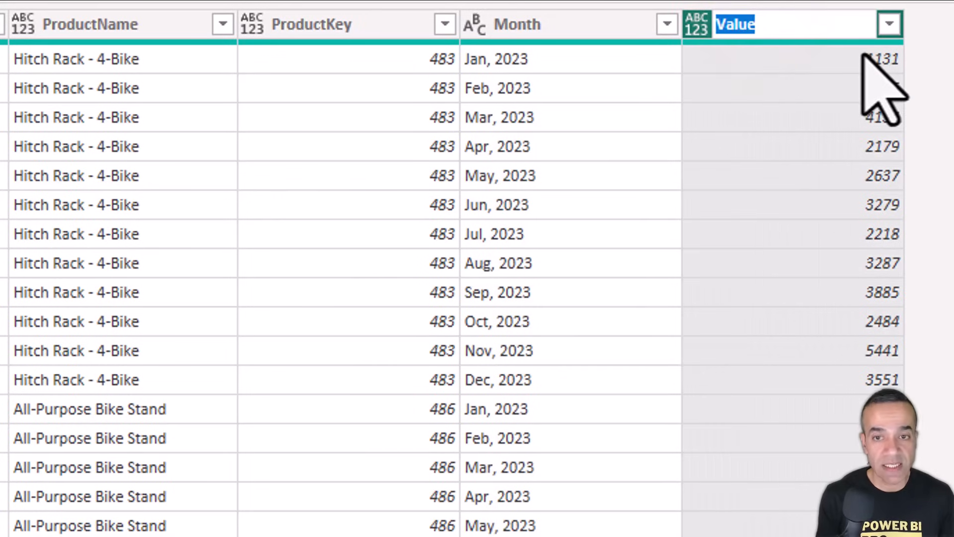
{"action": "type", "text": "Budget"}
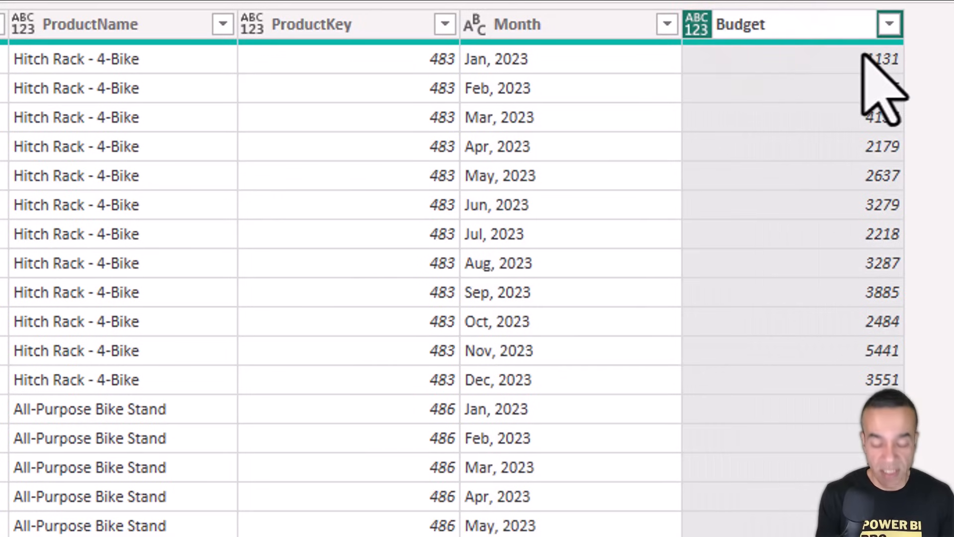
{"action": "type", "text": "Amount"}
{"action": "key", "text": "Return"}
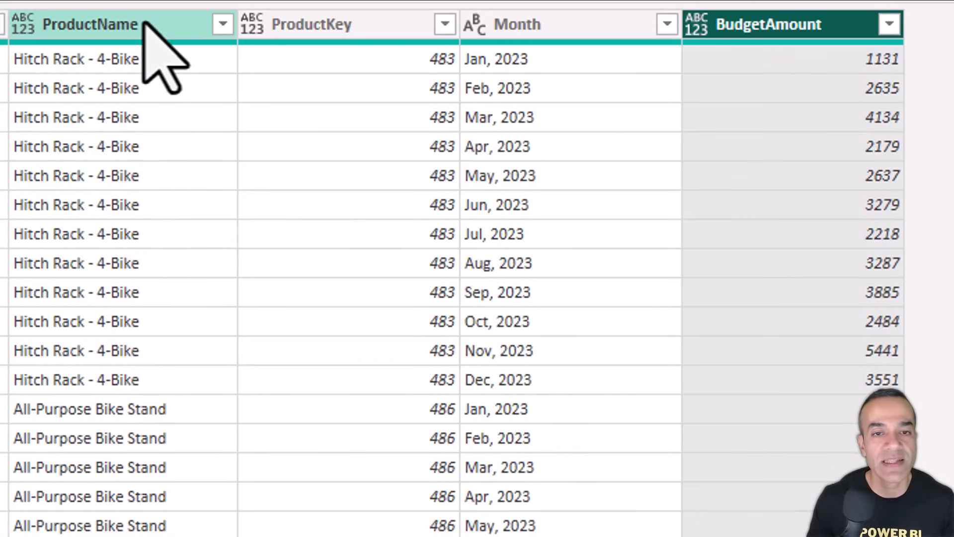
- Set the data types to Whole Number for ProductKey, Date for Month and Fixed decimal number for BudgetAmount
{"action": "left_click", "coordinate": [252, 24]}
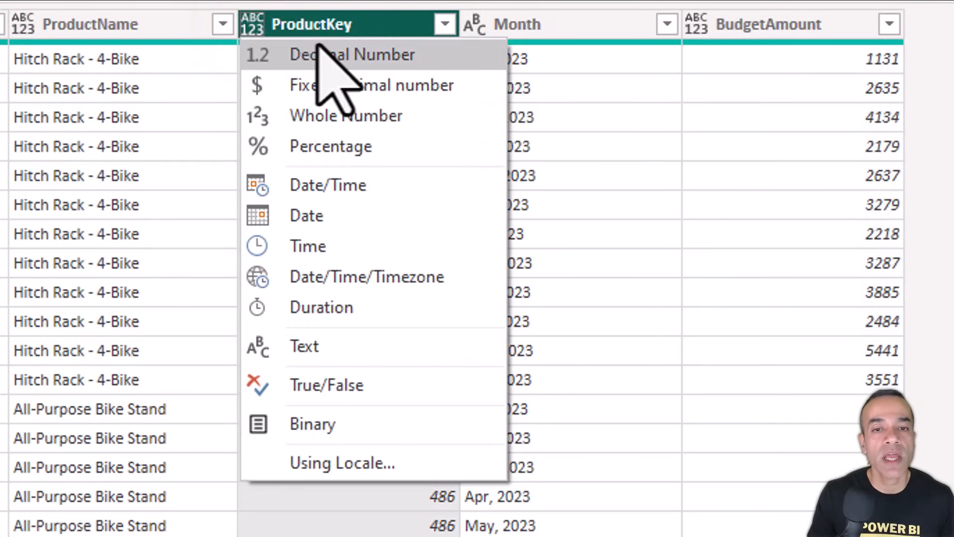
{"action": "left_click", "coordinate": [348, 117]}
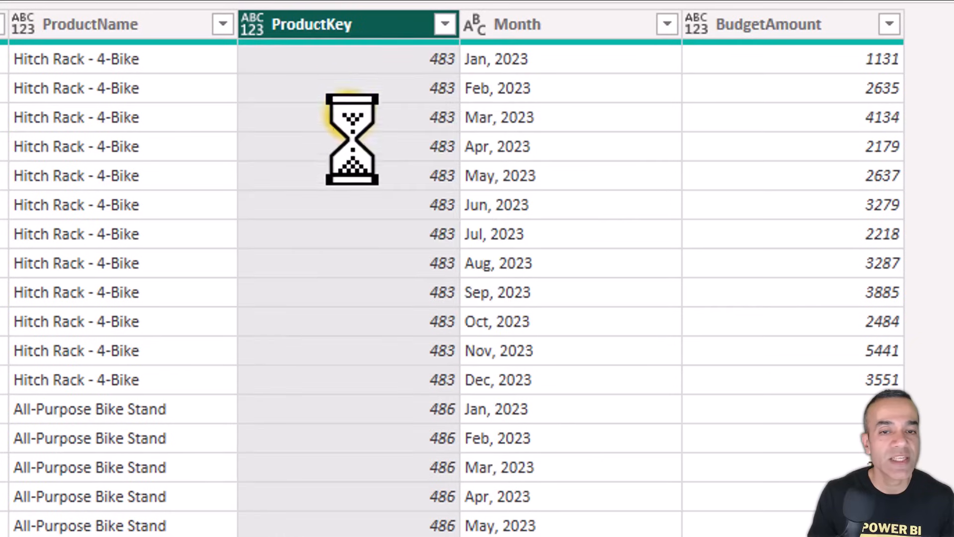
{"action": "left_click", "coordinate": [474, 24]}
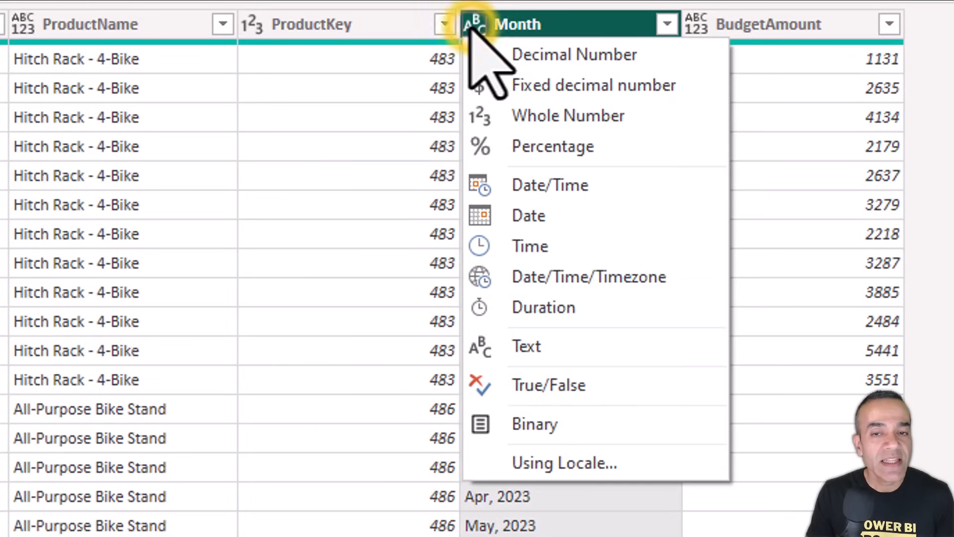
{"action": "left_click", "coordinate": [533, 215]}
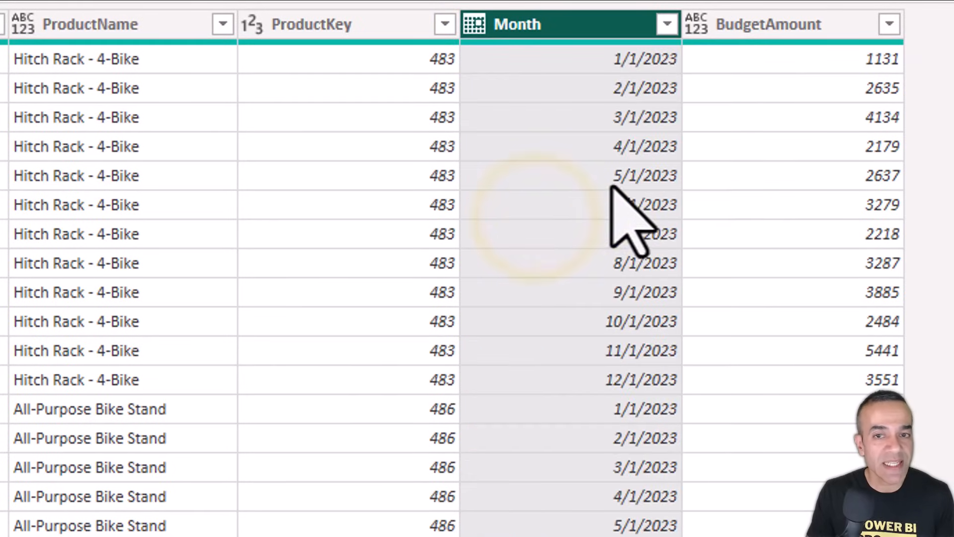
{"action": "left_click", "coordinate": [695, 26]}
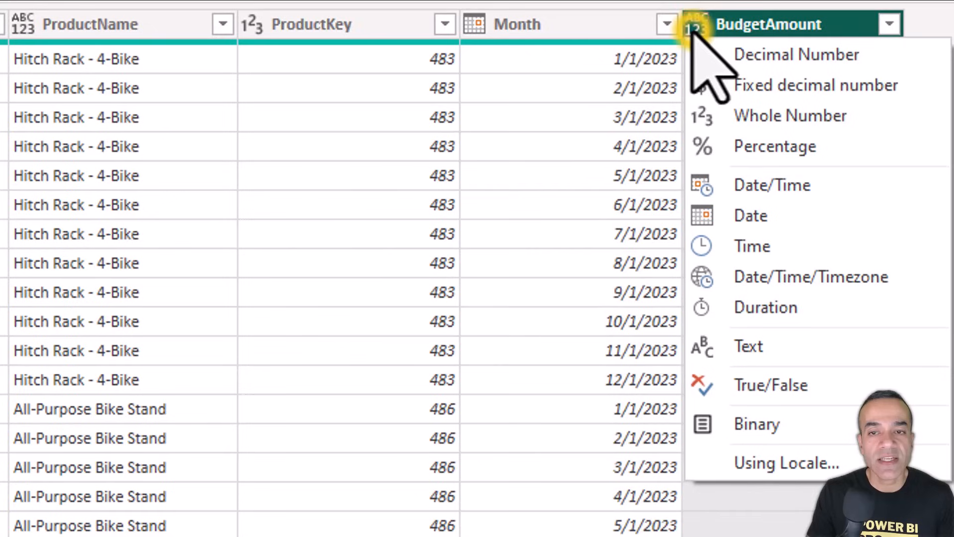
{"action": "left_click", "coordinate": [765, 86]}
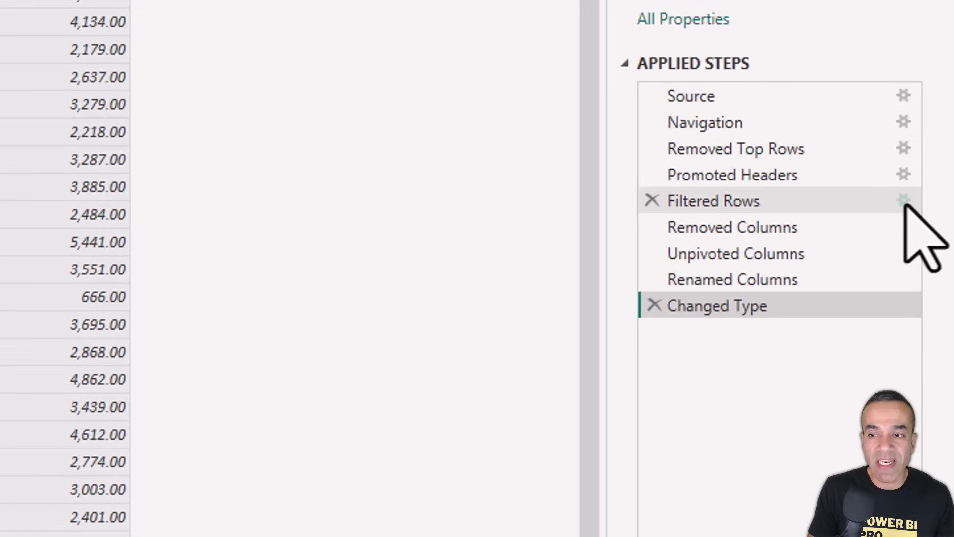
- Inspect the Filtered Rows settings without changing them and view the Budget table at the Promoted Headers step
{"action": "left_click", "coordinate": [935, 196]}
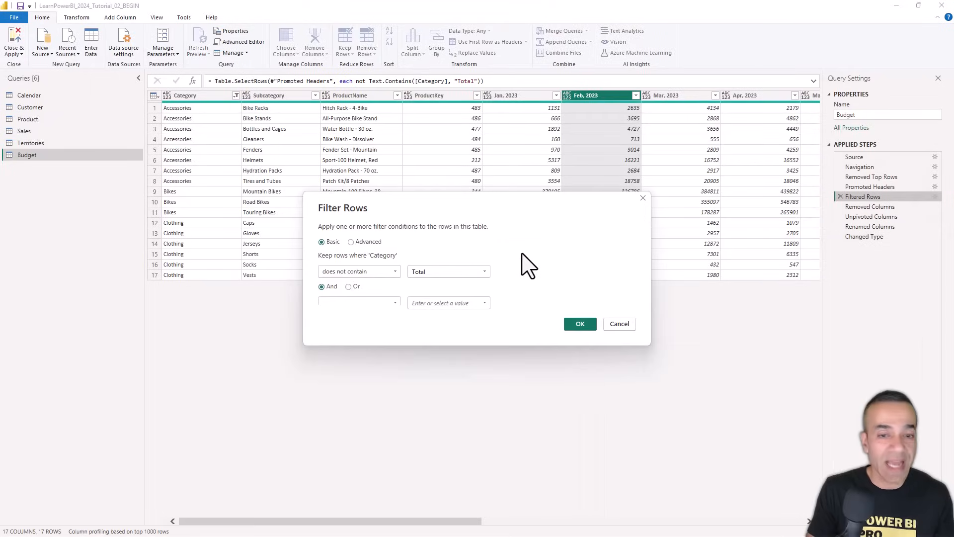
{"action": "left_click", "coordinate": [620, 324]}
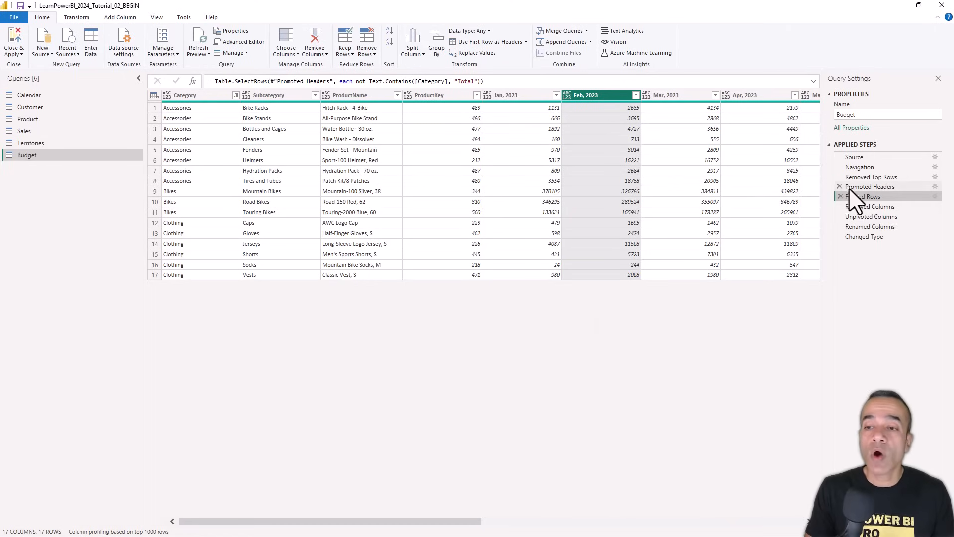
{"action": "left_click", "coordinate": [870, 188]}
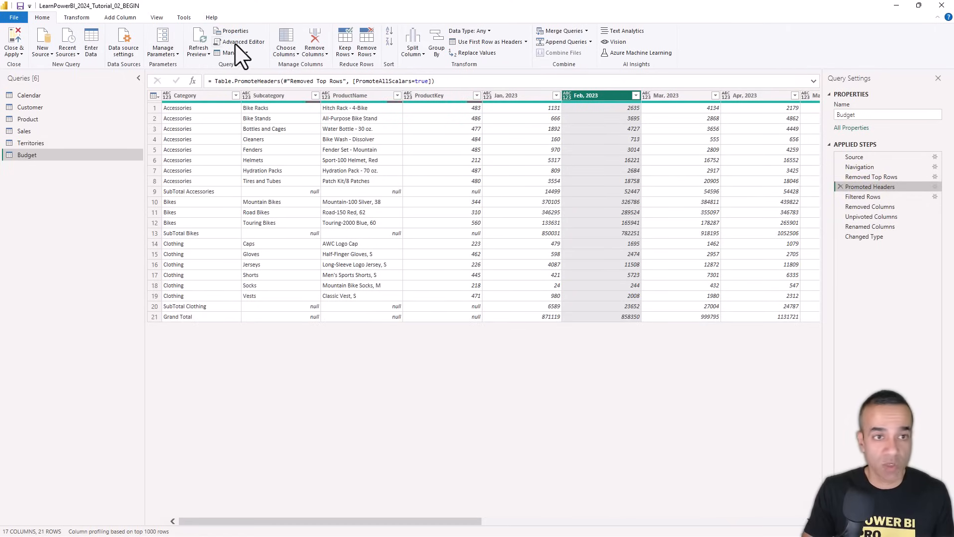
{"action": "left_click", "coordinate": [435, 58]}
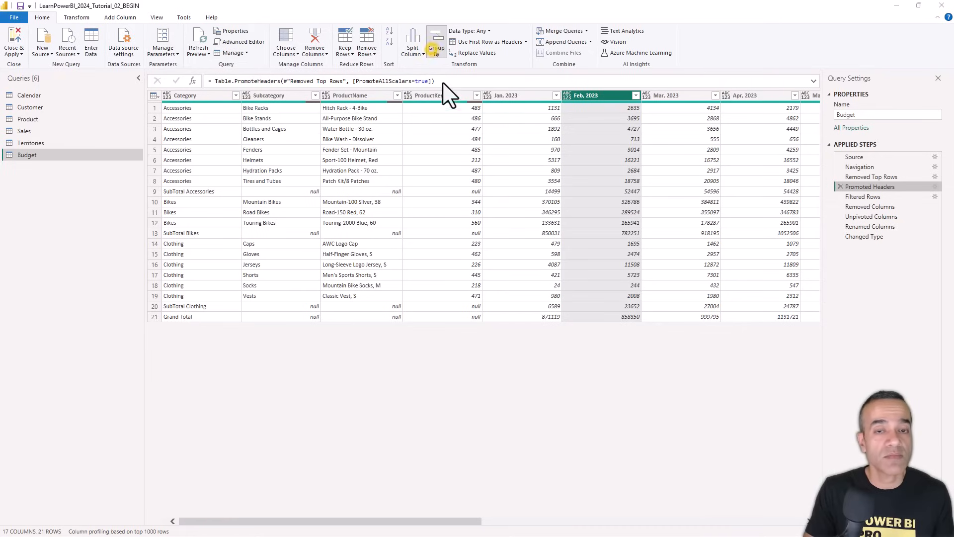
{"action": "left_click", "coordinate": [611, 294]}
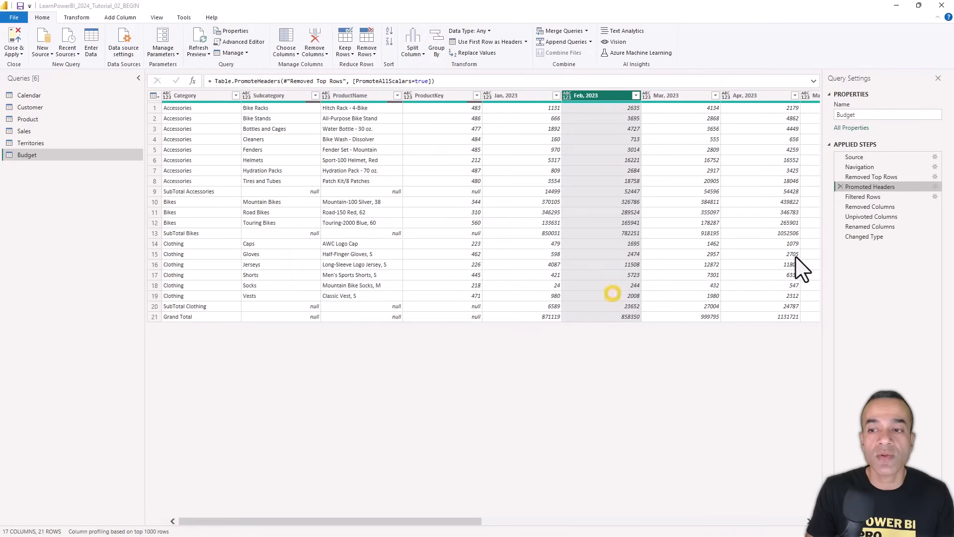
- Review every applied step of the Budget query in order, from Source through Changed Type
{"action": "left_click", "coordinate": [864, 158]}
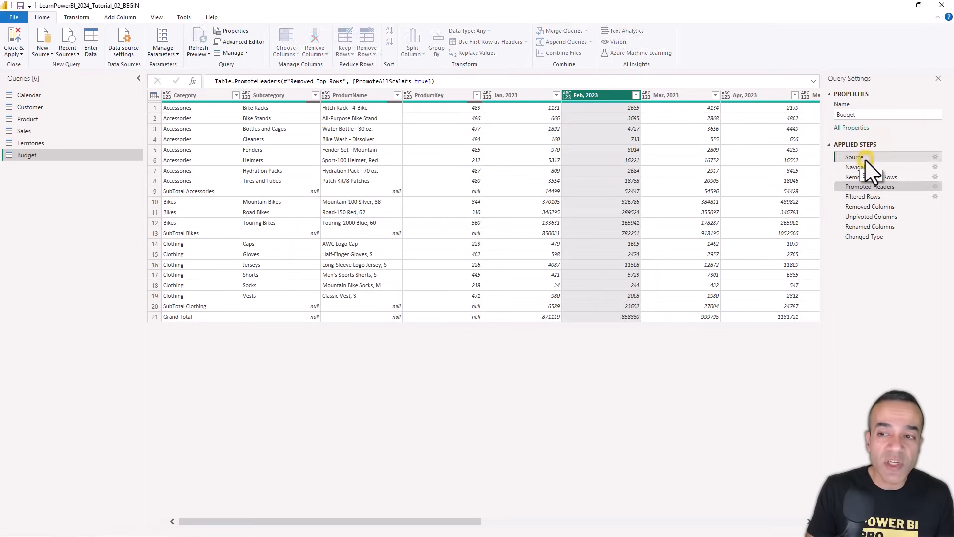
{"action": "left_click", "coordinate": [864, 168]}
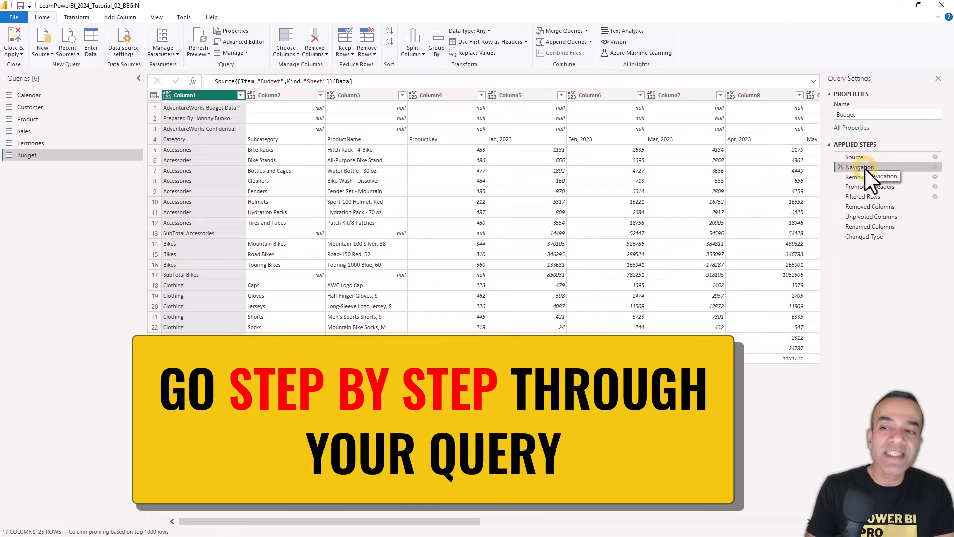
{"action": "left_click", "coordinate": [867, 178]}
{"action": "left_click", "coordinate": [865, 187]}
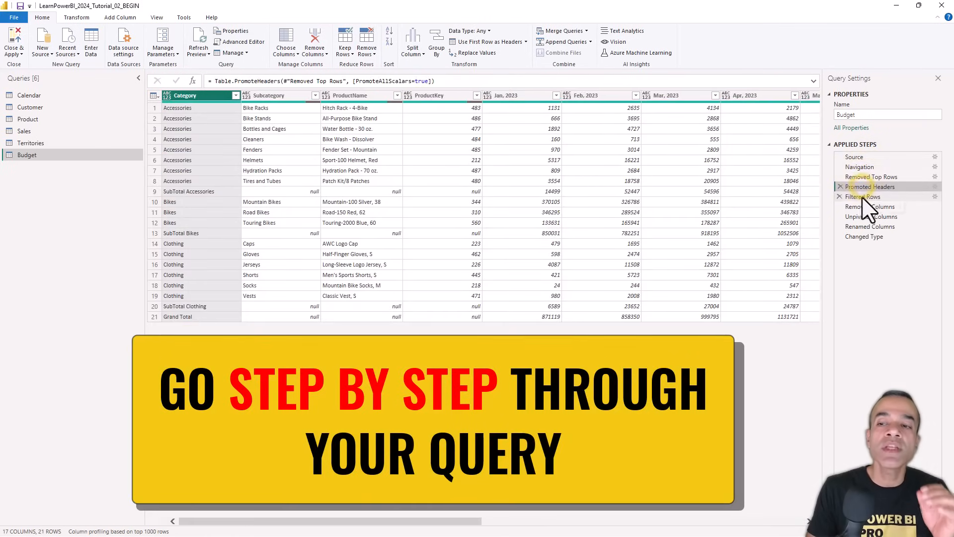
{"action": "left_click", "coordinate": [866, 197]}
{"action": "left_click", "coordinate": [868, 207]}
{"action": "left_click", "coordinate": [864, 218]}
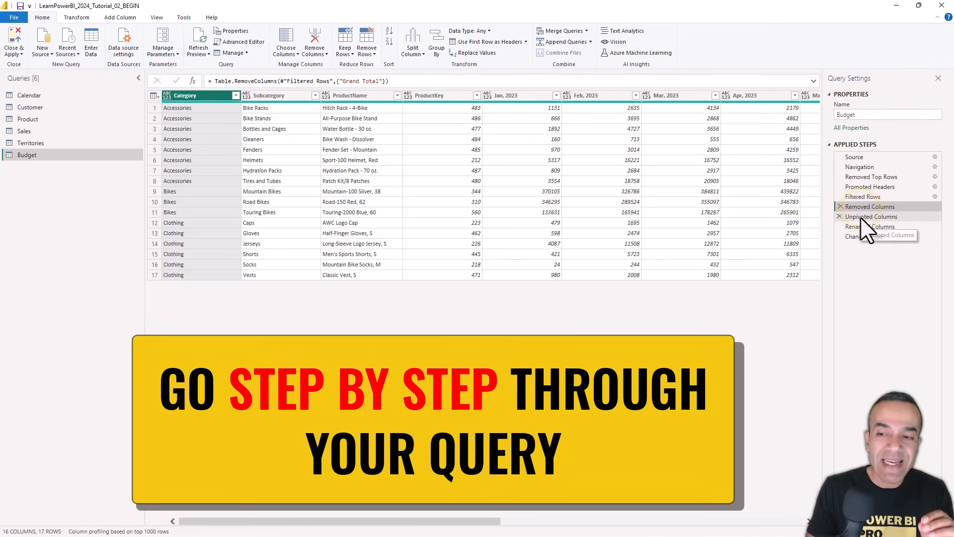
{"action": "left_click", "coordinate": [865, 226]}
{"action": "left_click", "coordinate": [864, 237]}
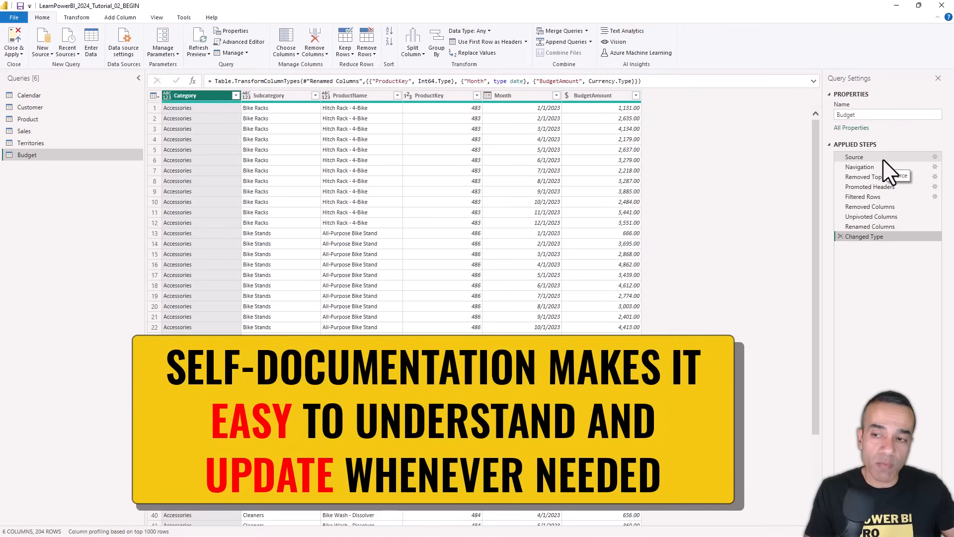
- Revisit the Budget query's first applied steps, from Source through Filtered Rows
{"action": "left_click", "coordinate": [880, 158]}
{"action": "left_click", "coordinate": [872, 168]}
{"action": "left_click", "coordinate": [868, 177]}
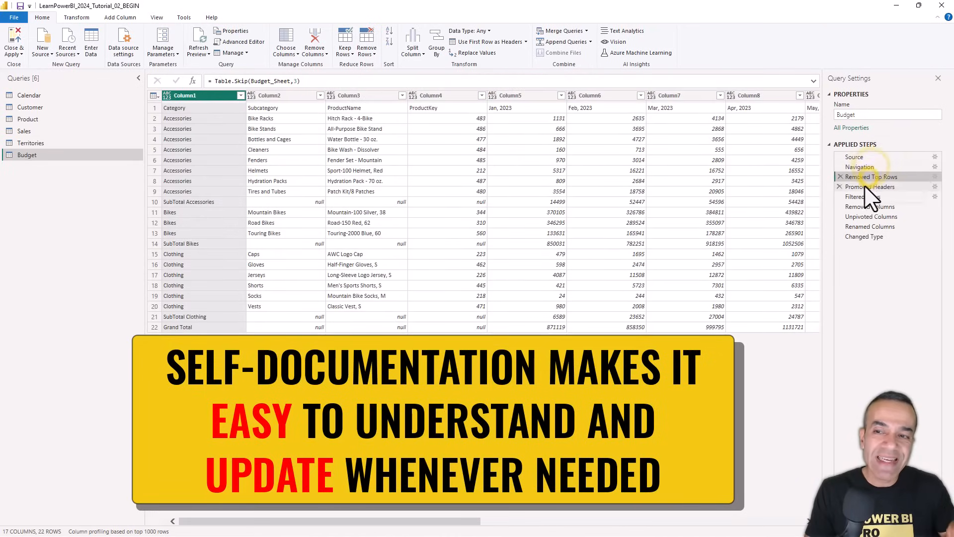
{"action": "left_click", "coordinate": [866, 188]}
{"action": "left_click", "coordinate": [863, 198]}
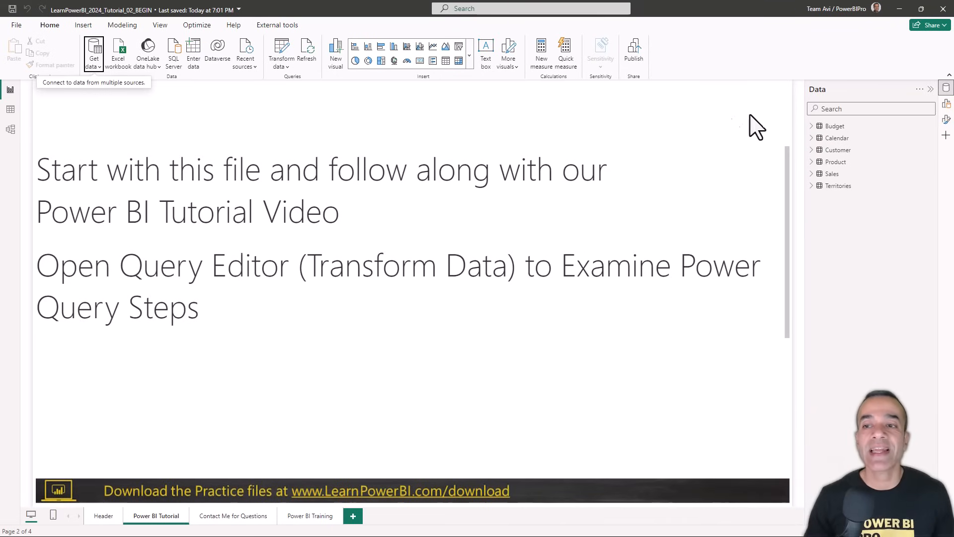
- Examine the loaded Budget table's rows in Table view
{"action": "mouse_move", "coordinate": [813, 142]}
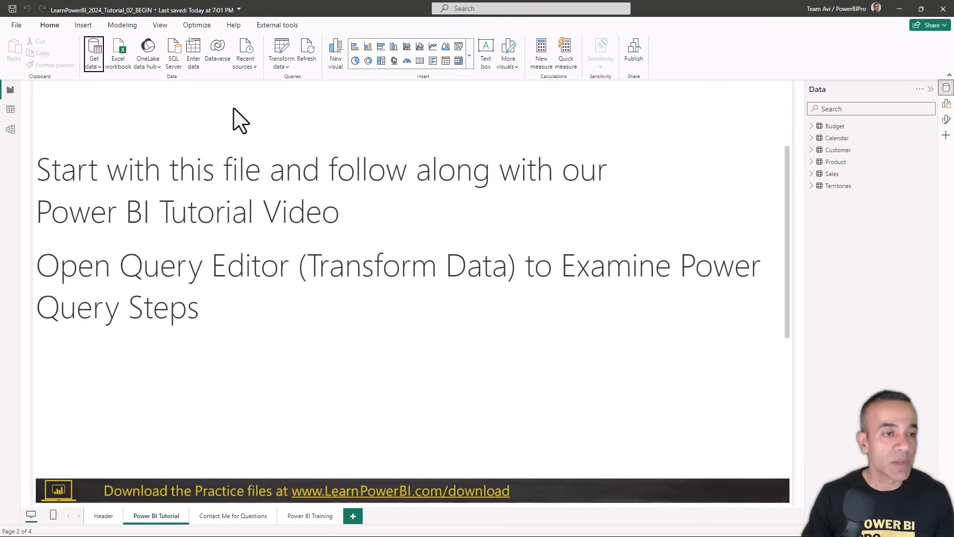
{"action": "left_click", "coordinate": [10, 110]}
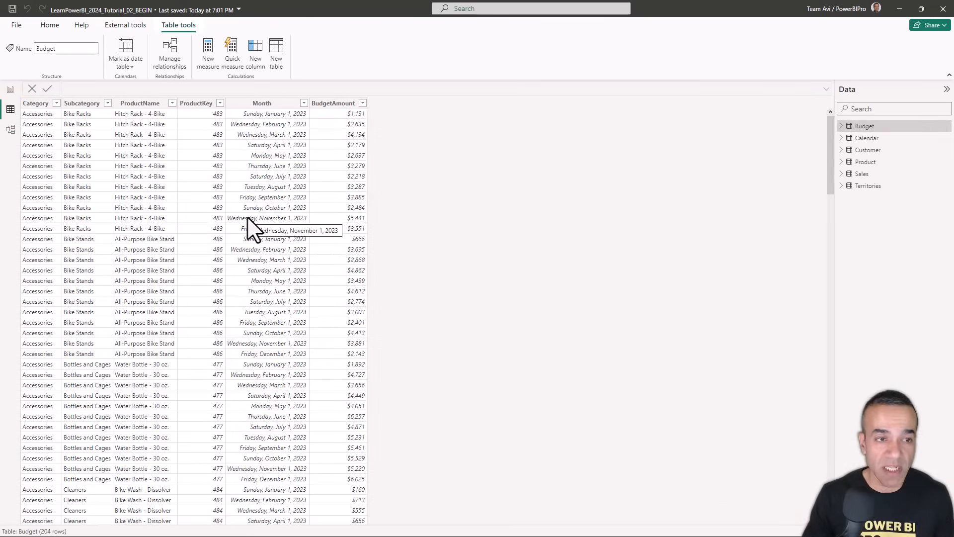
{"action": "key", "text": "alt+Tab"}
{"action": "left_click", "coordinate": [281, 137]}
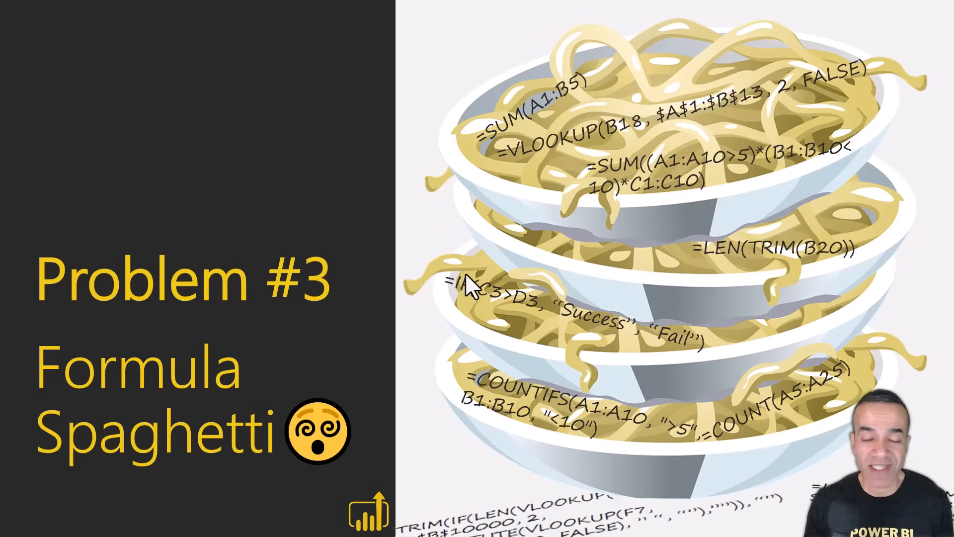
{"action": "left_click", "coordinate": [446, 280]}
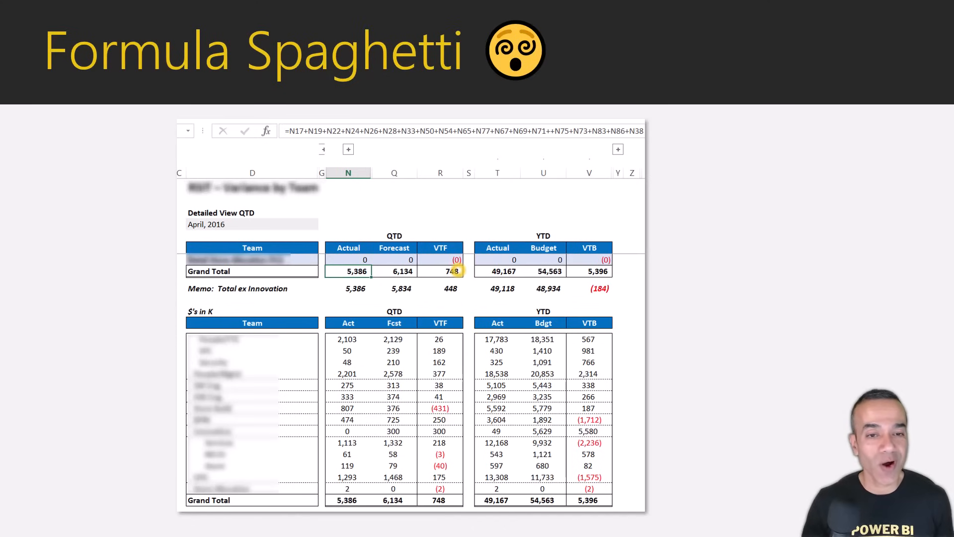
{"action": "left_click", "coordinate": [445, 279]}
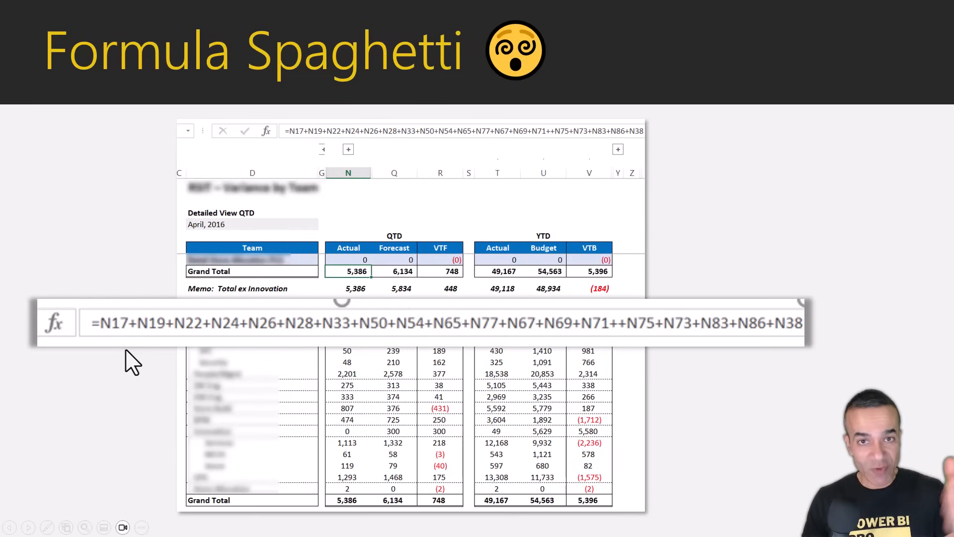
{"action": "left_click", "coordinate": [408, 383]}
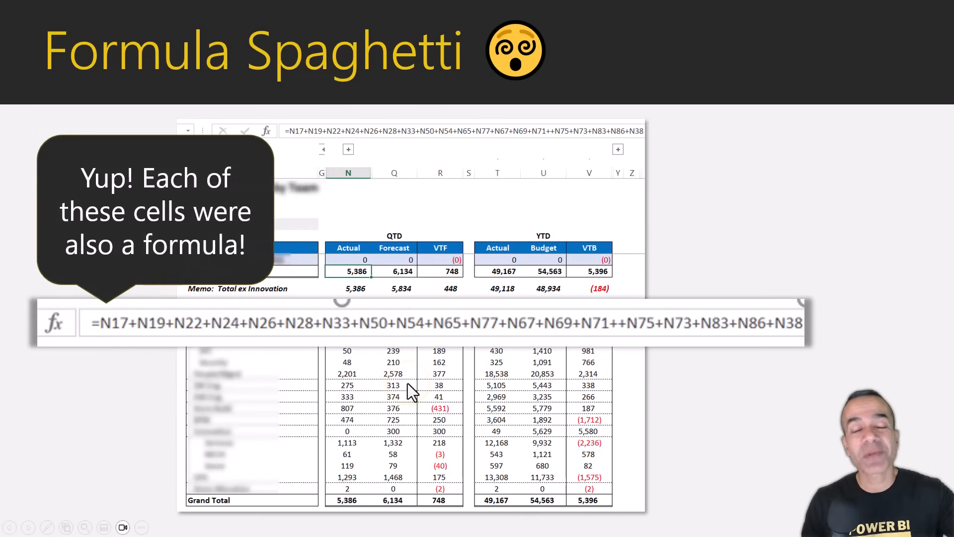
{"action": "left_click", "coordinate": [408, 383]}
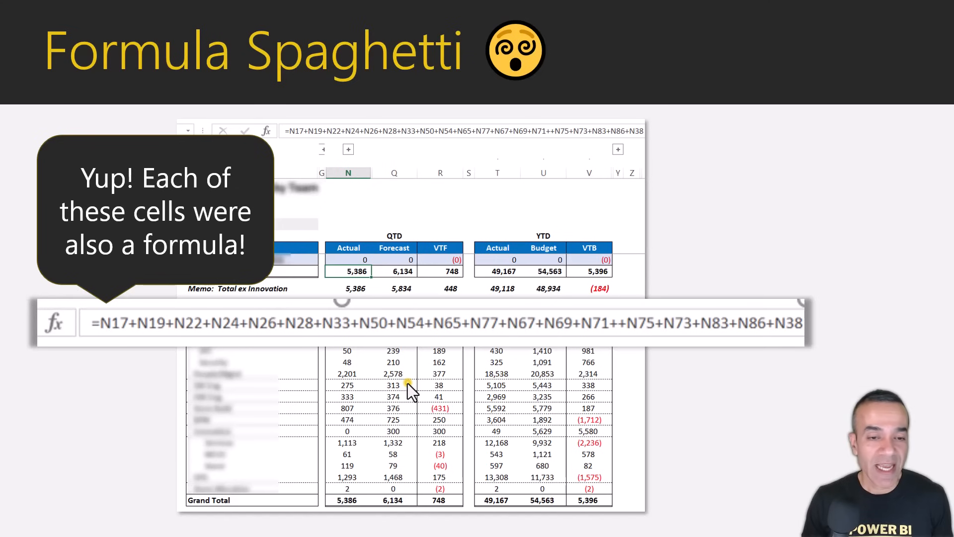
{"action": "left_click", "coordinate": [408, 384]}
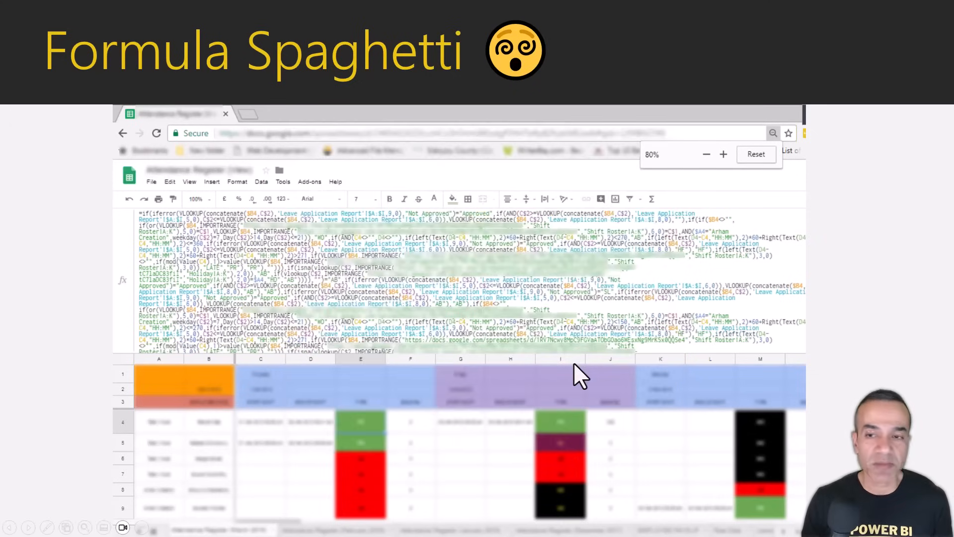
{"action": "left_click", "coordinate": [574, 362]}
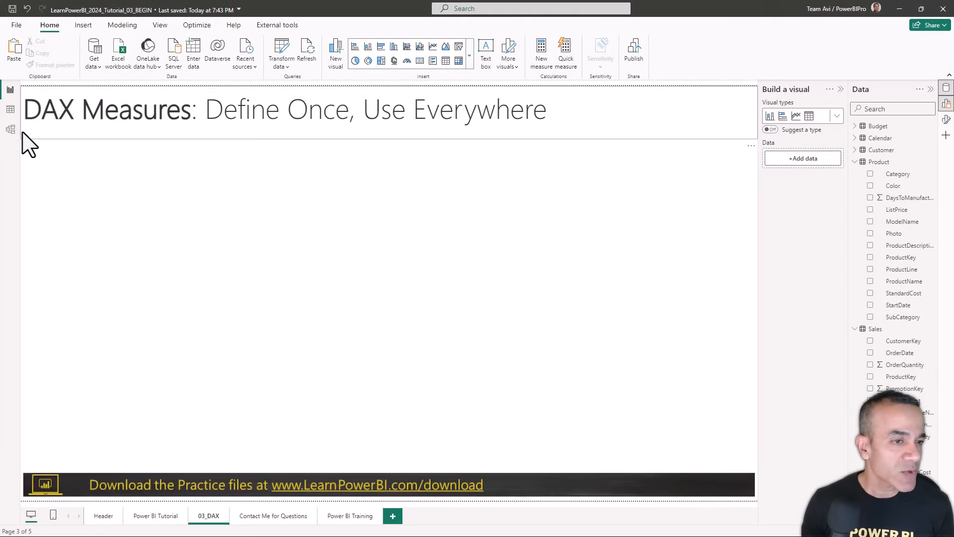
- Examine the Customer-to-Sales relationship in the data model and the lookup tables in the Sales layout
{"action": "left_click", "coordinate": [11, 132]}
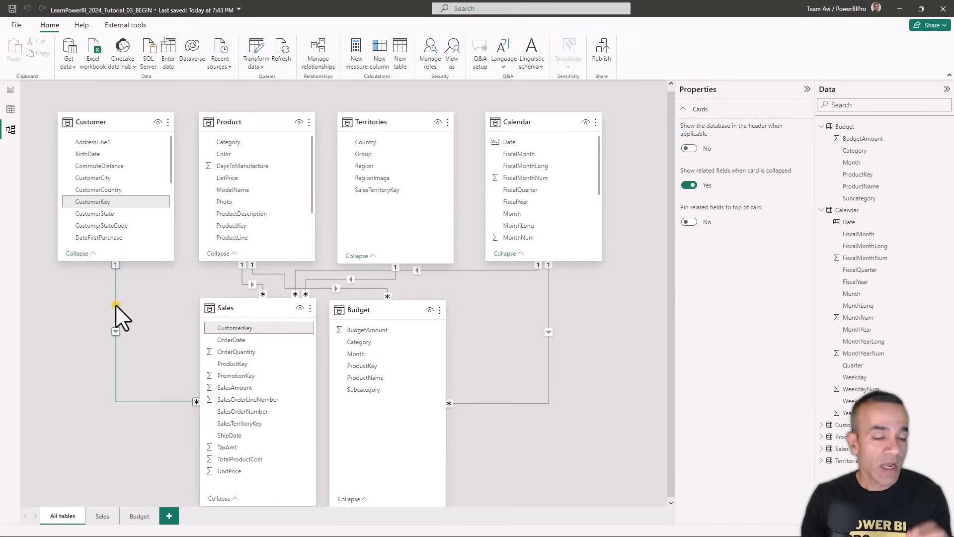
{"action": "left_click", "coordinate": [116, 317]}
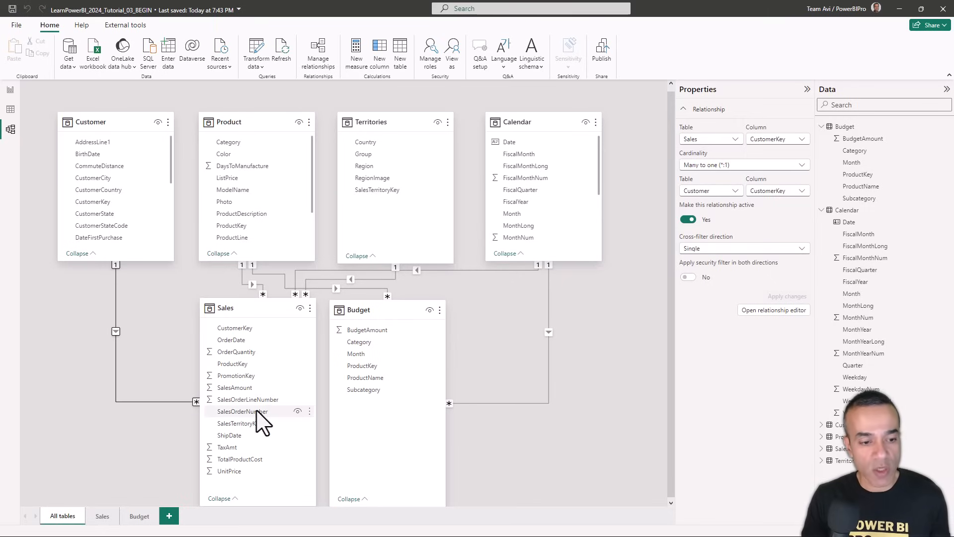
{"action": "left_click", "coordinate": [103, 516]}
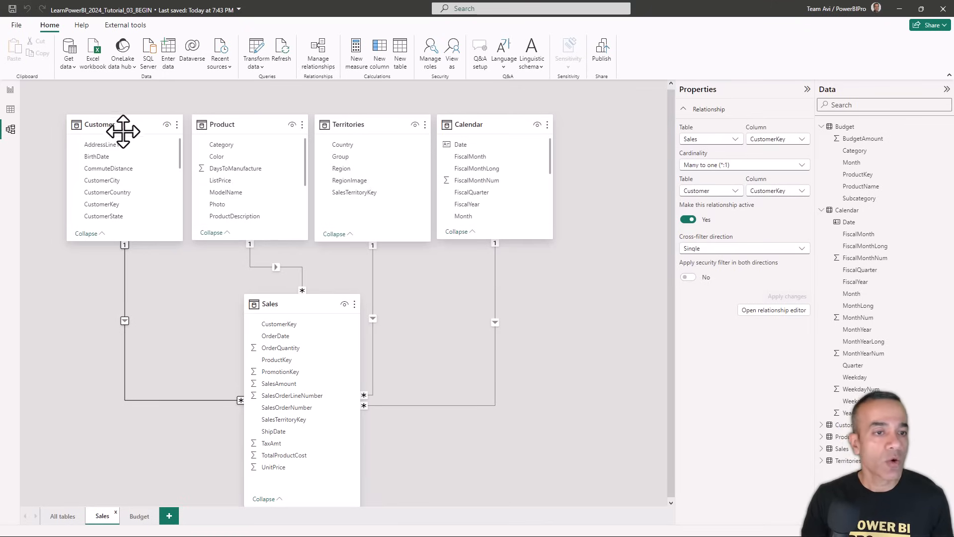
{"action": "left_click", "coordinate": [138, 123]}
{"action": "left_click", "coordinate": [233, 120]}
{"action": "left_click", "coordinate": [370, 124]}
{"action": "left_click", "coordinate": [461, 124]}
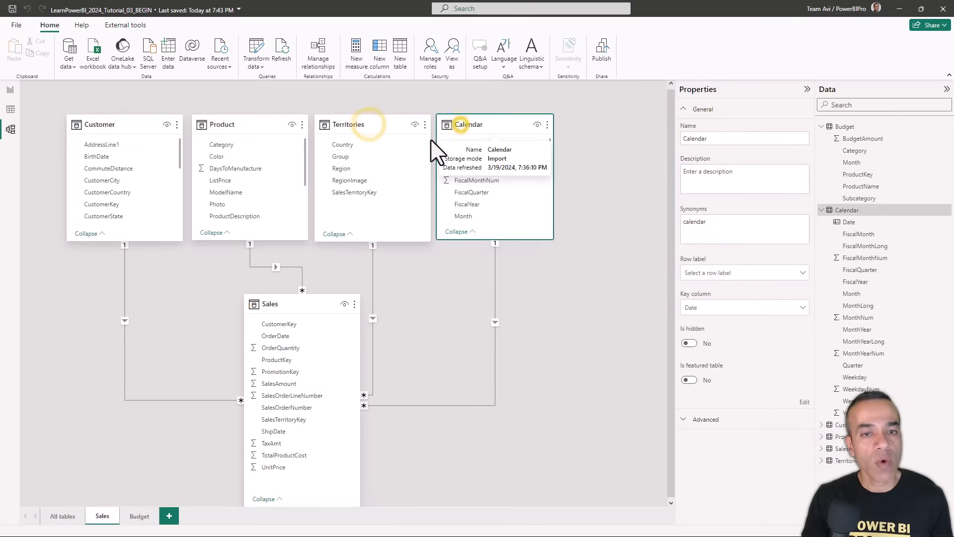
- Build a matrix of SalesAmount by product Category on the 03_DAX report page and narrow it from its left side
{"action": "left_click", "coordinate": [10, 90]}
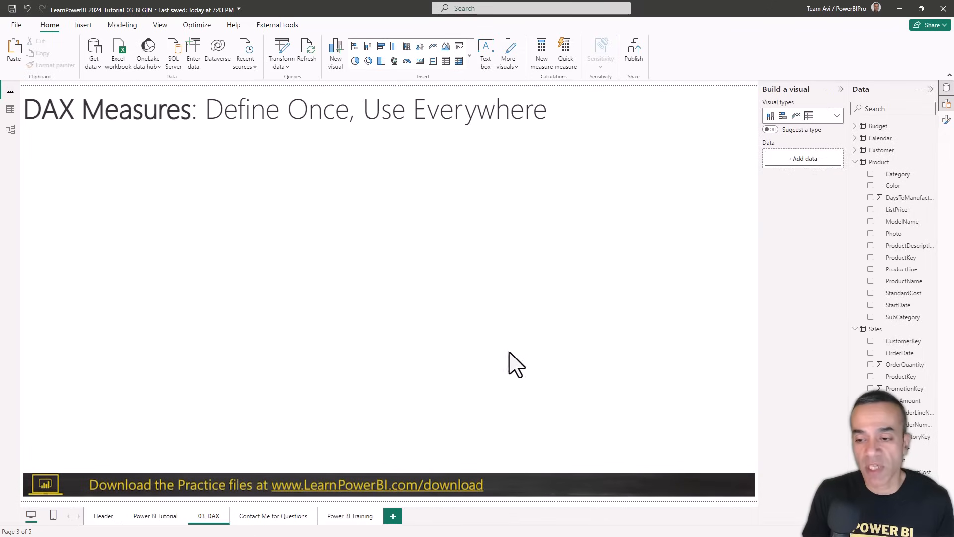
{"action": "left_click_drag", "start_coordinate": [915, 400], "coordinate": [473, 250]}
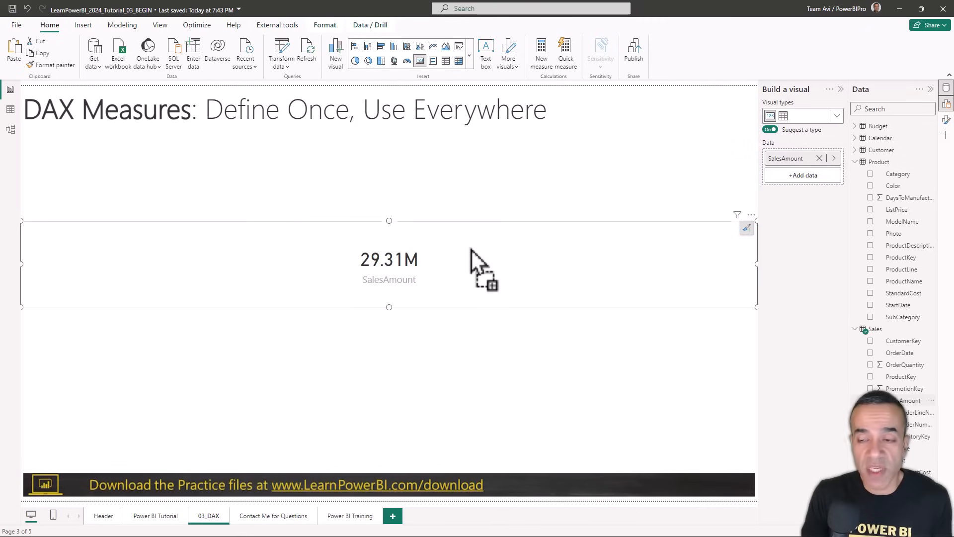
{"action": "left_click_drag", "start_coordinate": [893, 174], "coordinate": [610, 280]}
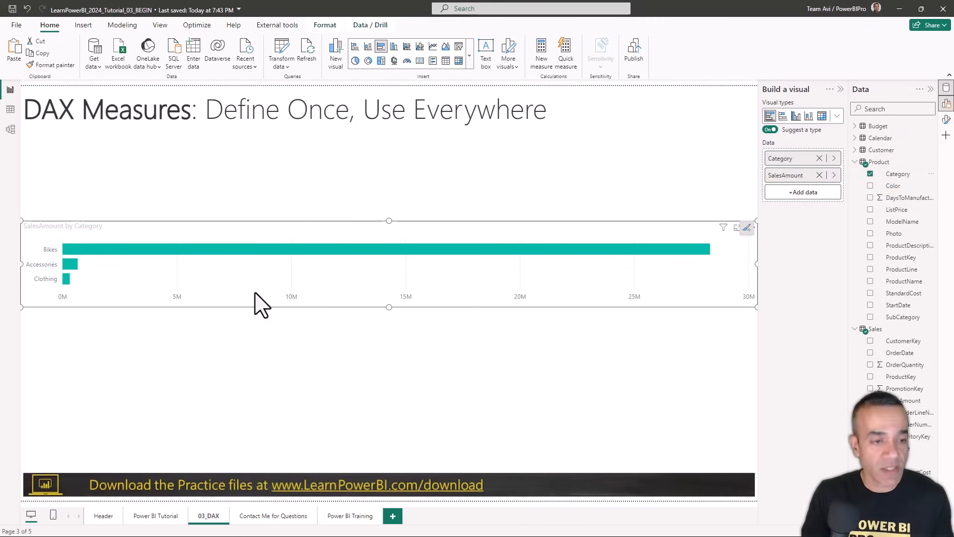
{"action": "left_click", "coordinate": [822, 118]}
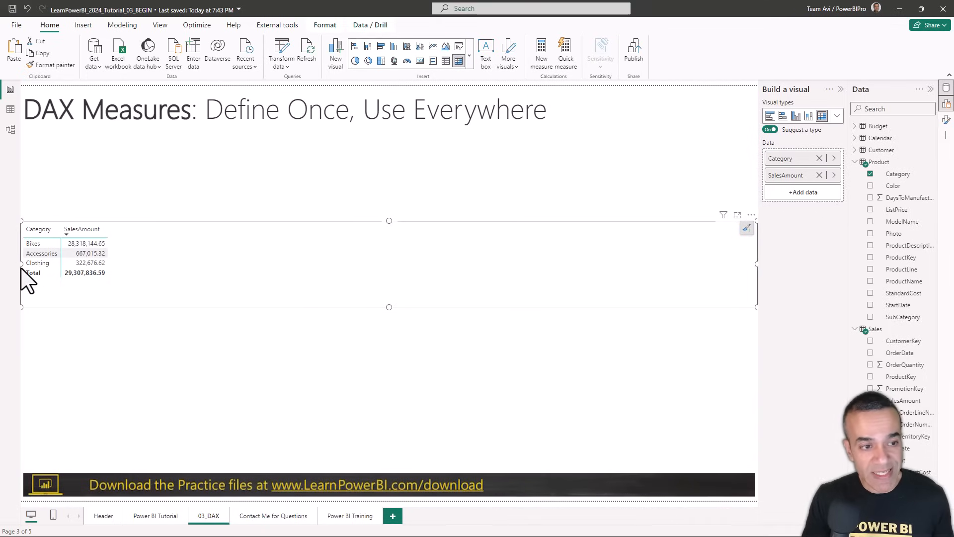
{"action": "left_click_drag", "start_coordinate": [21, 267], "coordinate": [248, 272]}
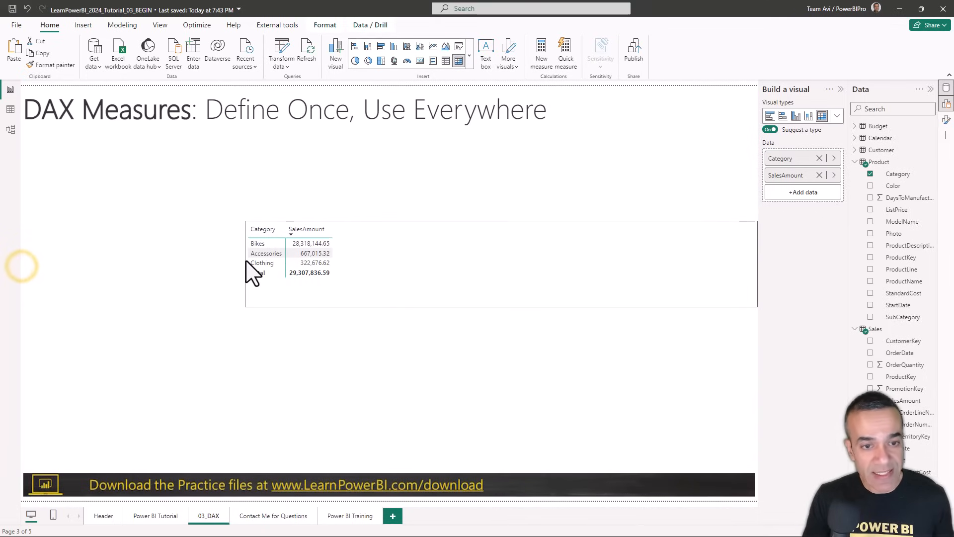
{"action": "left_click", "coordinate": [394, 244]}
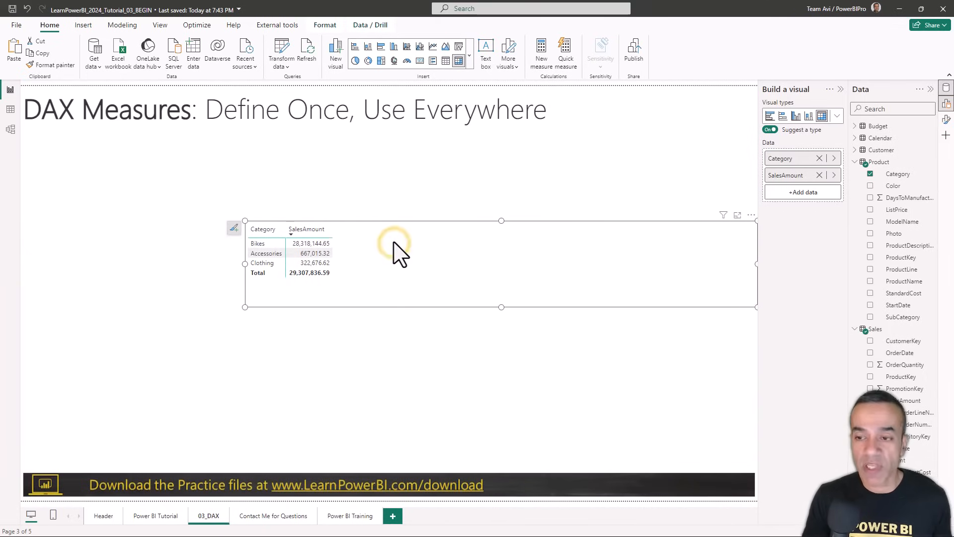
- Create a new measure in the Sales table and name it Sales, enlarging the formula text
{"action": "left_click", "coordinate": [932, 331]}
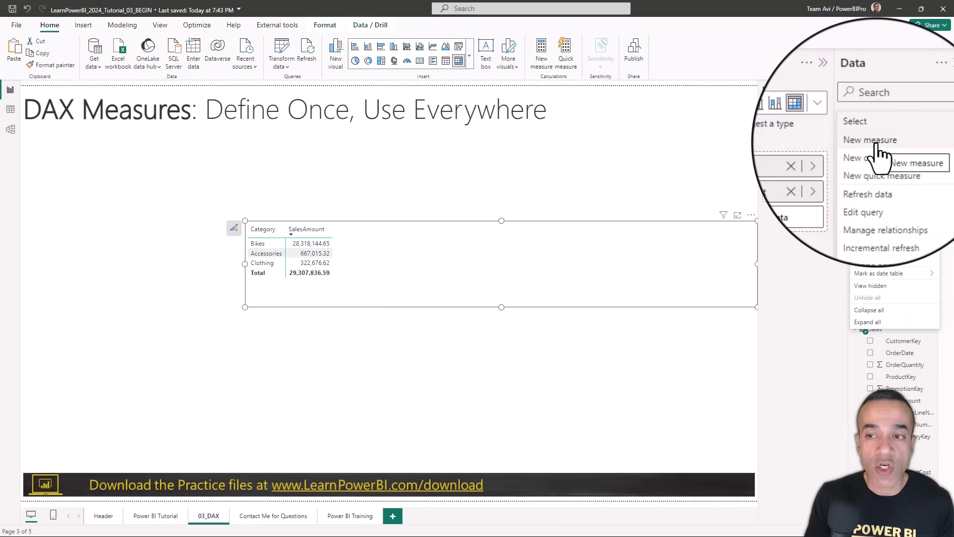
{"action": "left_click", "coordinate": [876, 145]}
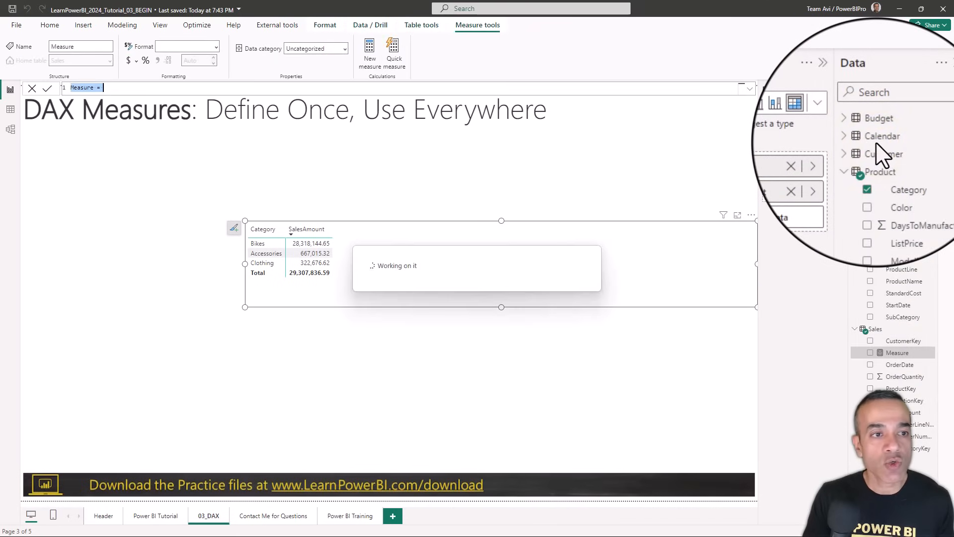
{"action": "scroll", "coordinate": [114, 87], "scroll_direction": "up", "scroll_amount": 5}
{"action": "double_click", "coordinate": [106, 95]}
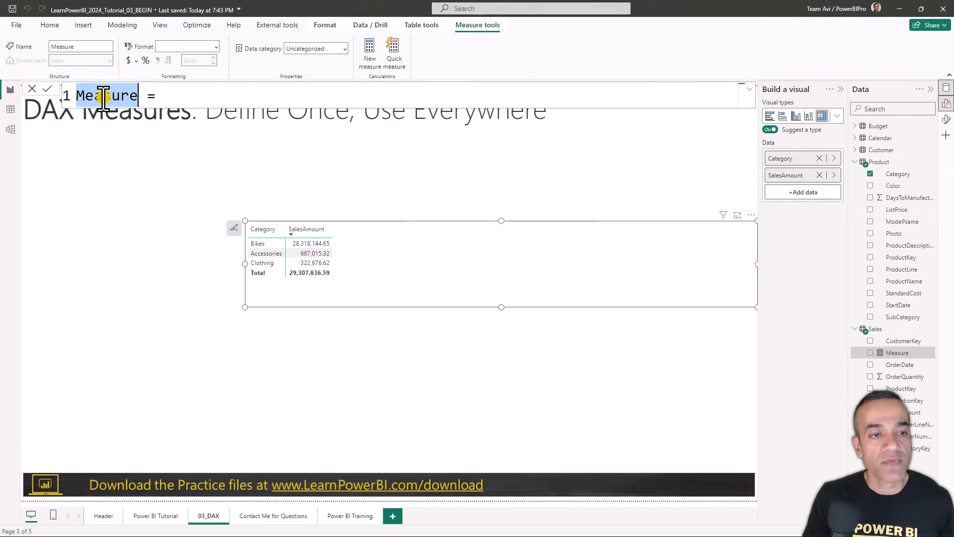
{"action": "type", "text": "Sales"}
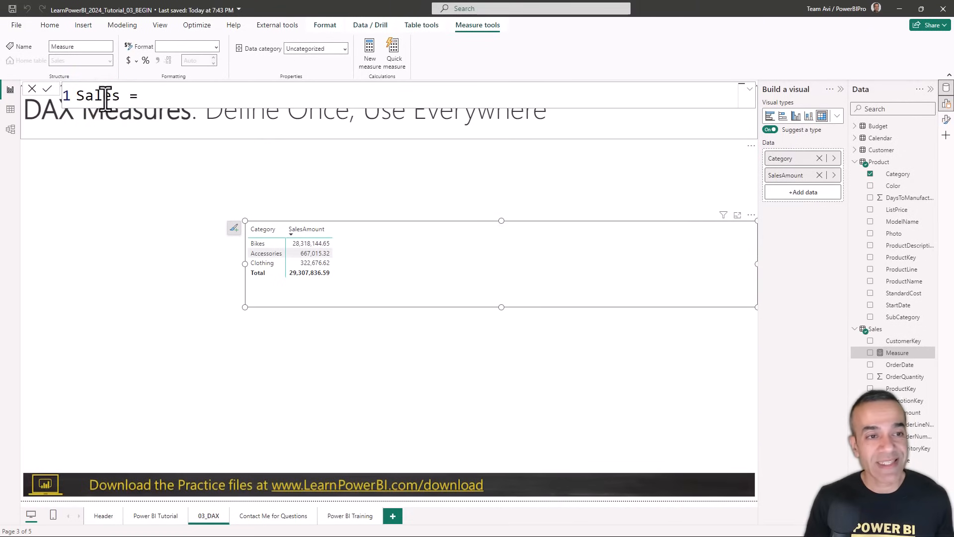
- Define the Sales measure as SUM(Sales[SalesAmount]) and commit the formula
{"action": "left_click", "coordinate": [163, 101]}
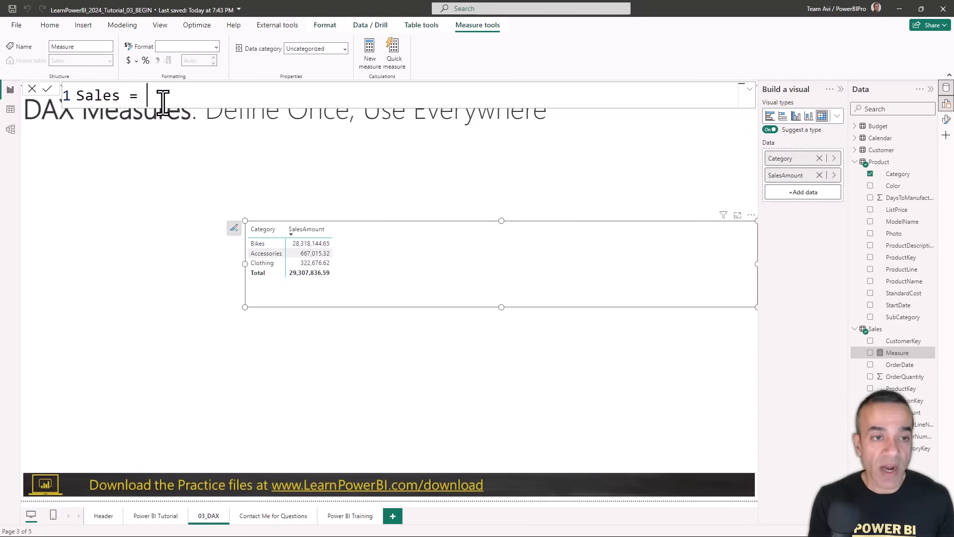
{"action": "type", "text": "SUM"}
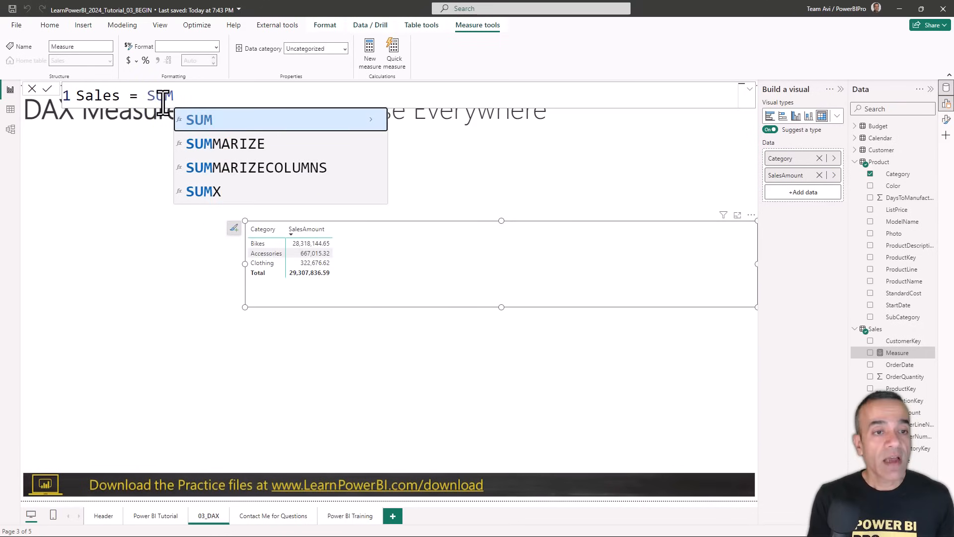
{"action": "type", "text": "("}
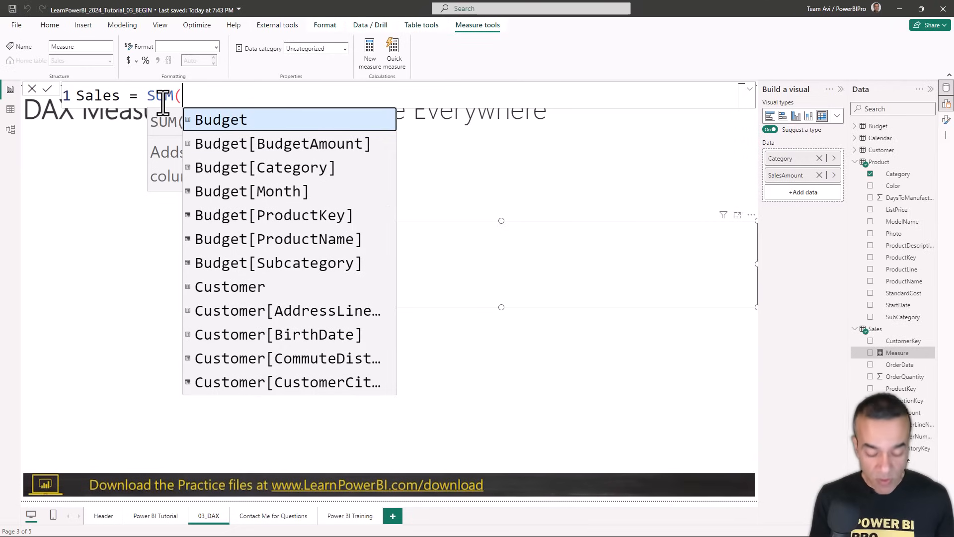
{"action": "type", "text": "SalesAm"}
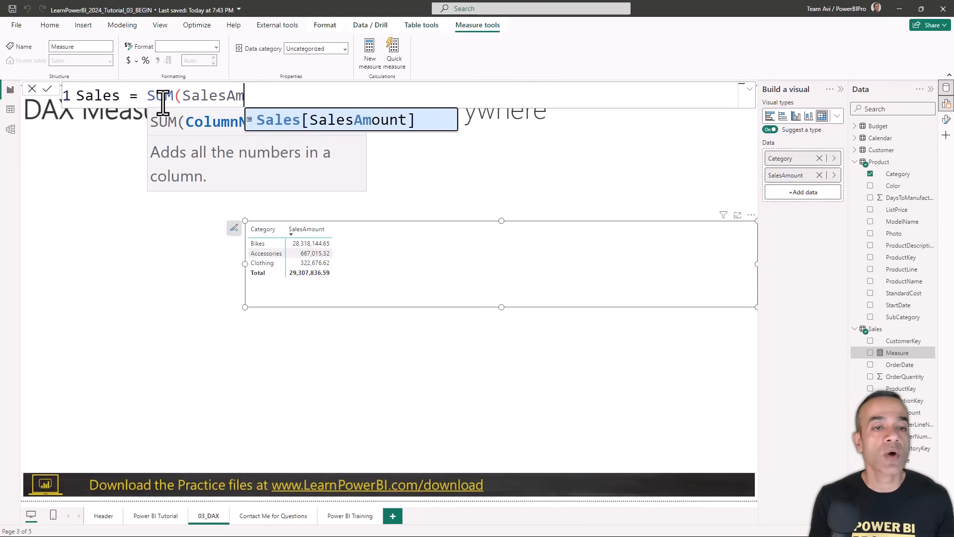
{"action": "left_click", "coordinate": [305, 130]}
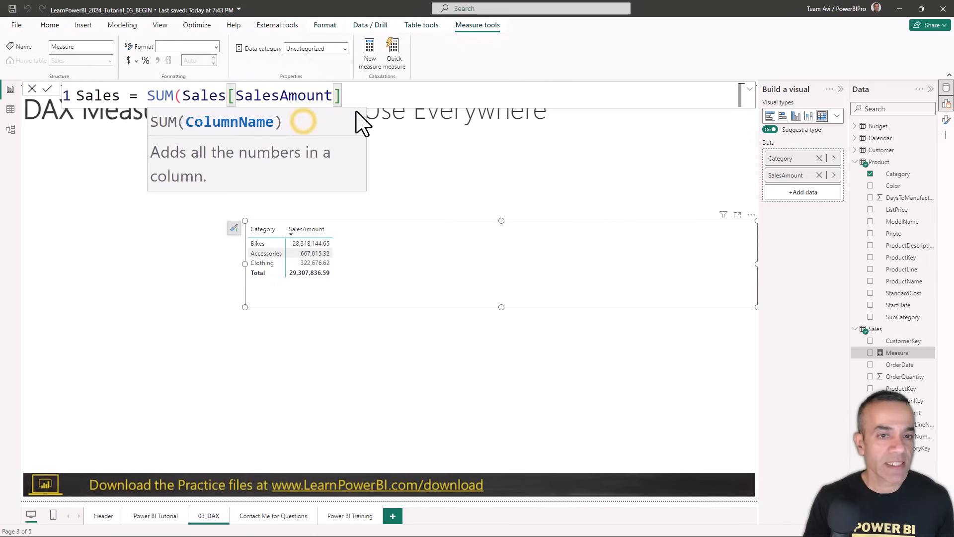
{"action": "type", "text": ")"}
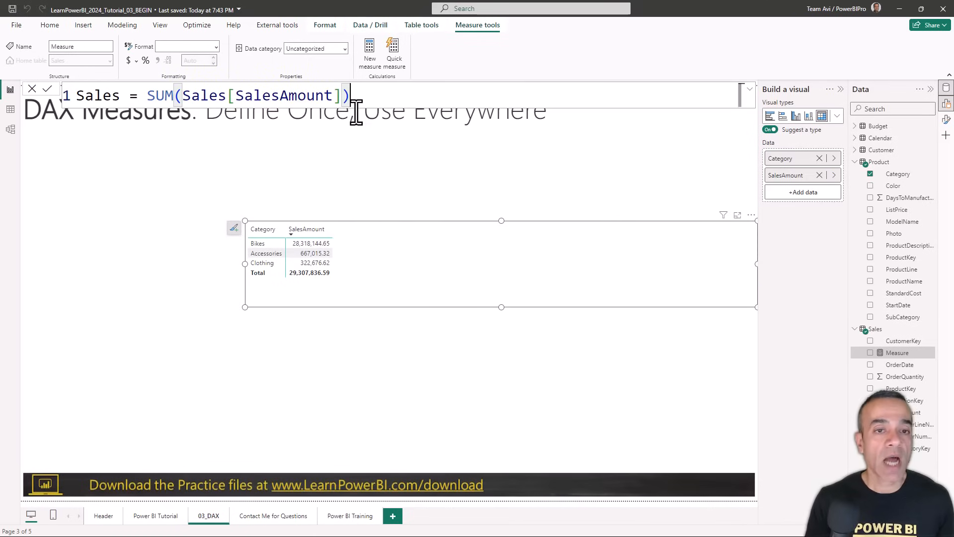
{"action": "left_click", "coordinate": [48, 89]}
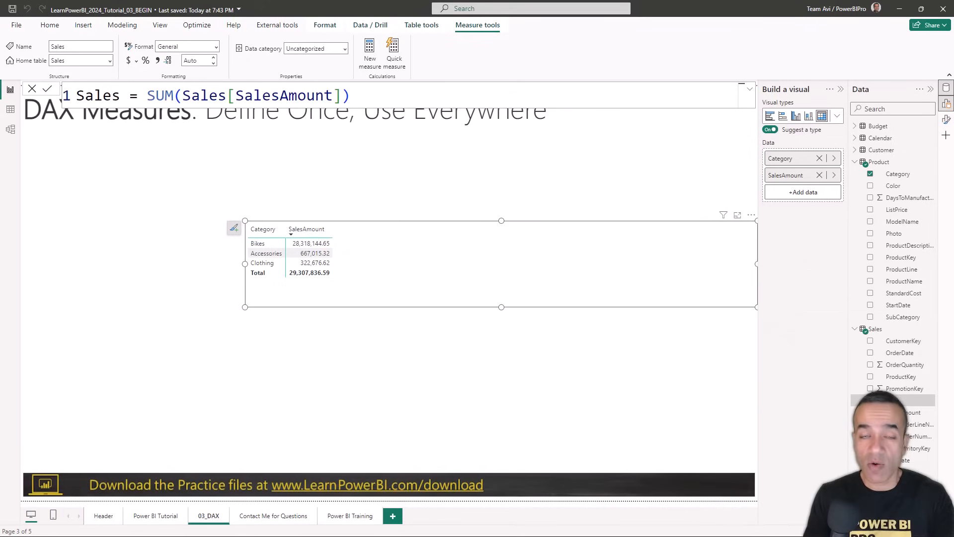
- Add the Sales measure to the Category visual and convert the visual to a table
{"action": "left_click", "coordinate": [455, 287]}
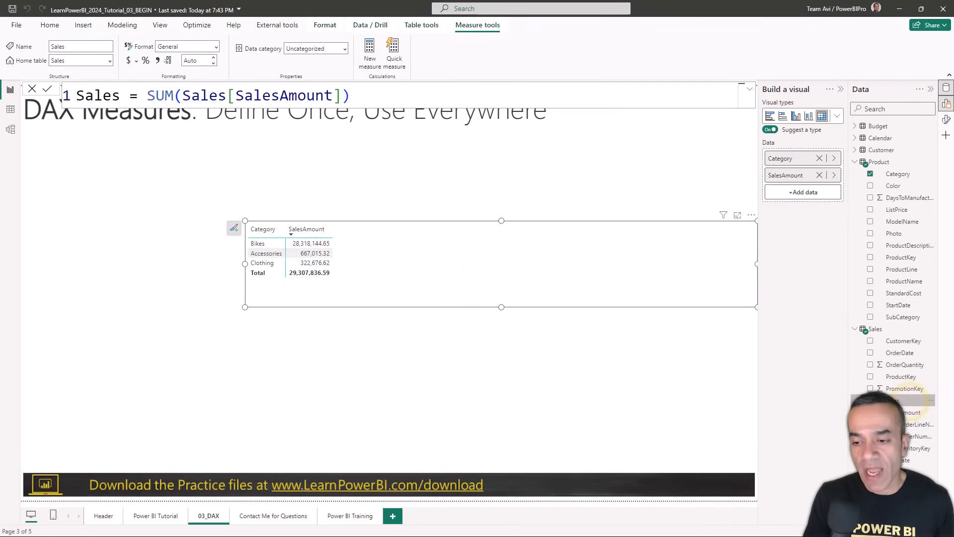
{"action": "left_click", "coordinate": [870, 400]}
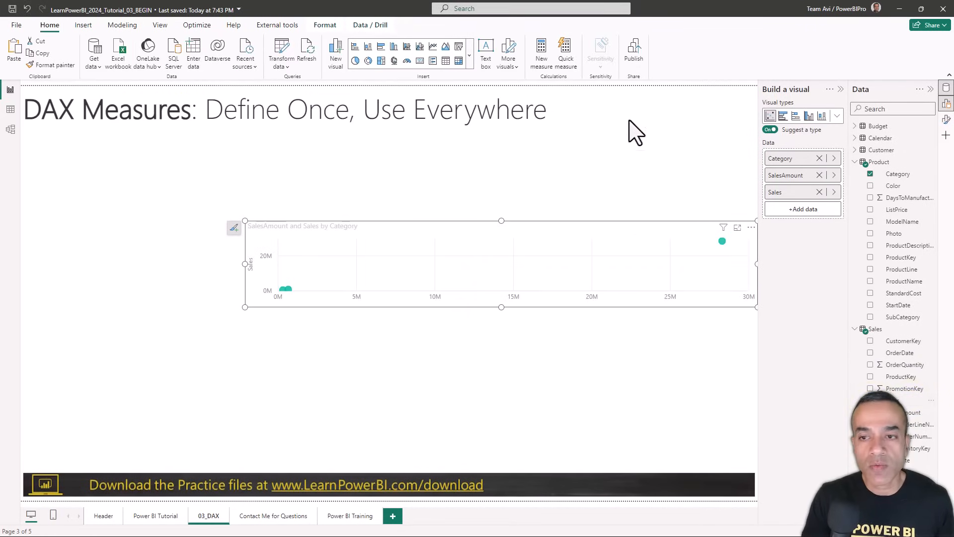
{"action": "left_click", "coordinate": [770, 130]}
{"action": "left_click", "coordinate": [838, 116]}
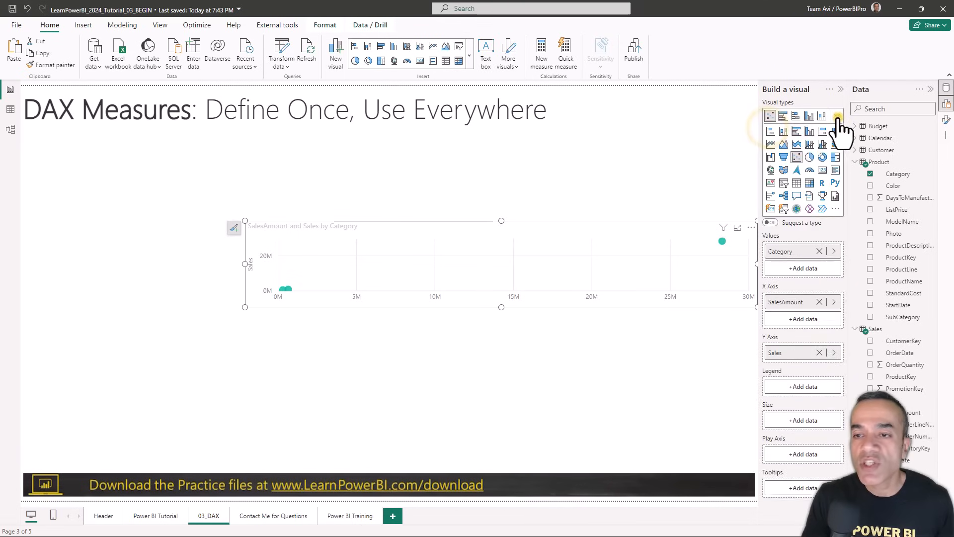
{"action": "left_click", "coordinate": [798, 185]}
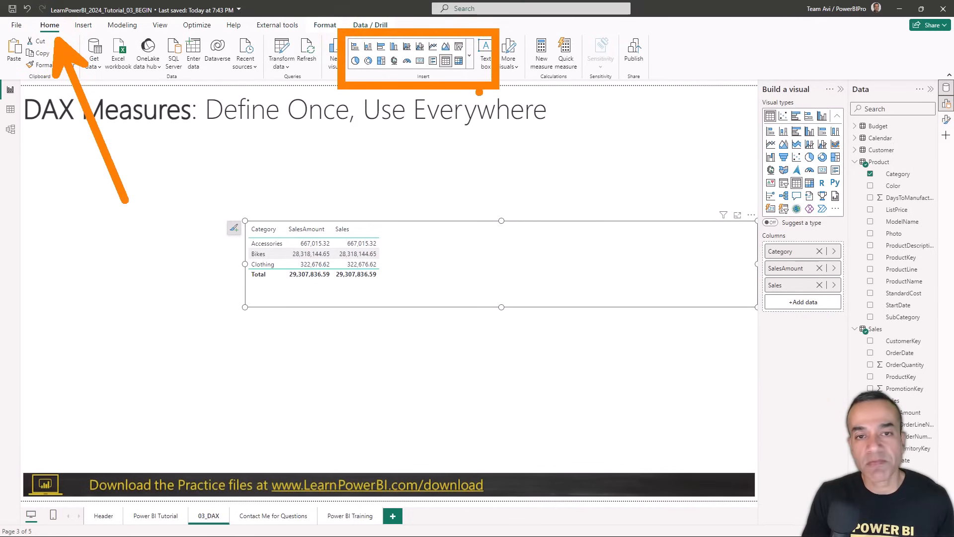
{"action": "left_click", "coordinate": [471, 61]}
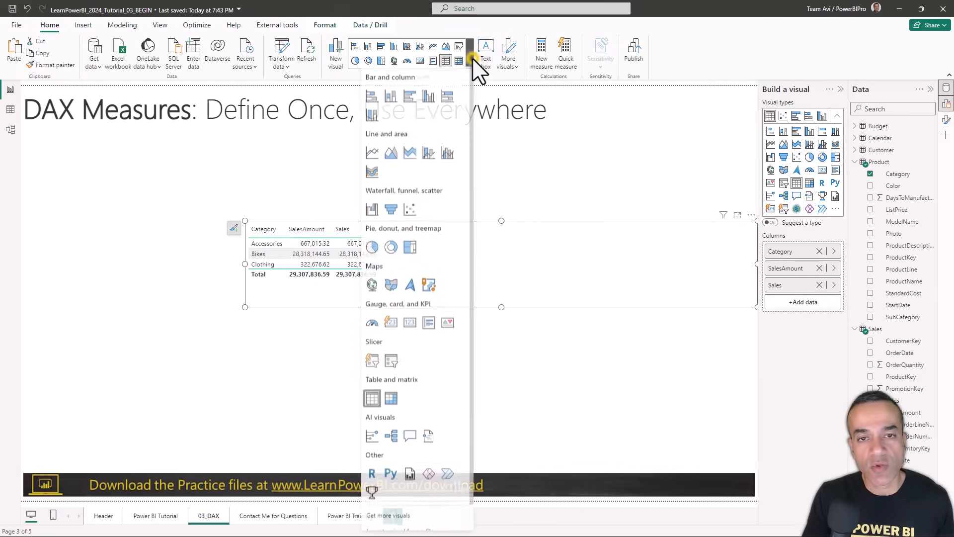
{"action": "left_click", "coordinate": [613, 166]}
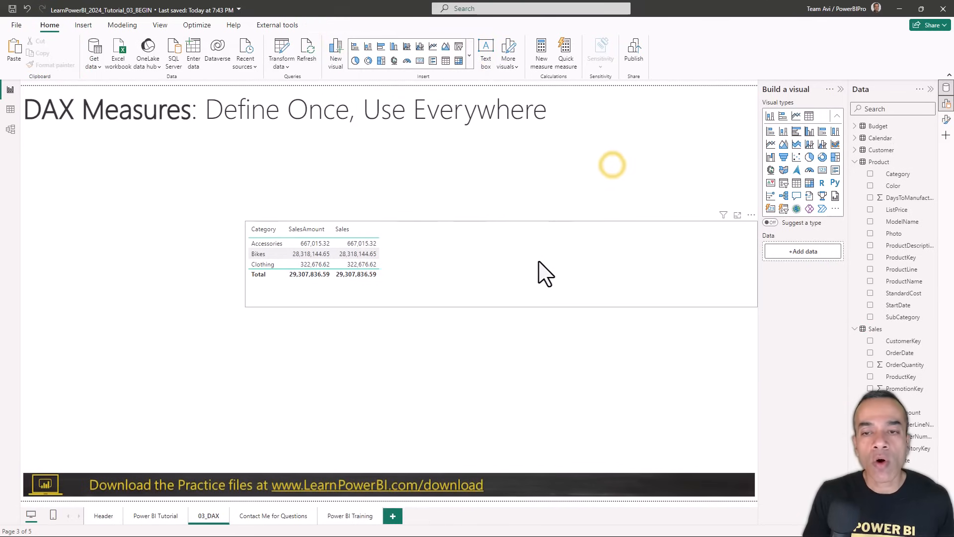
- Remove the SalesAmount column from the table visual and set its global font size to 12
{"action": "left_click", "coordinate": [539, 260]}
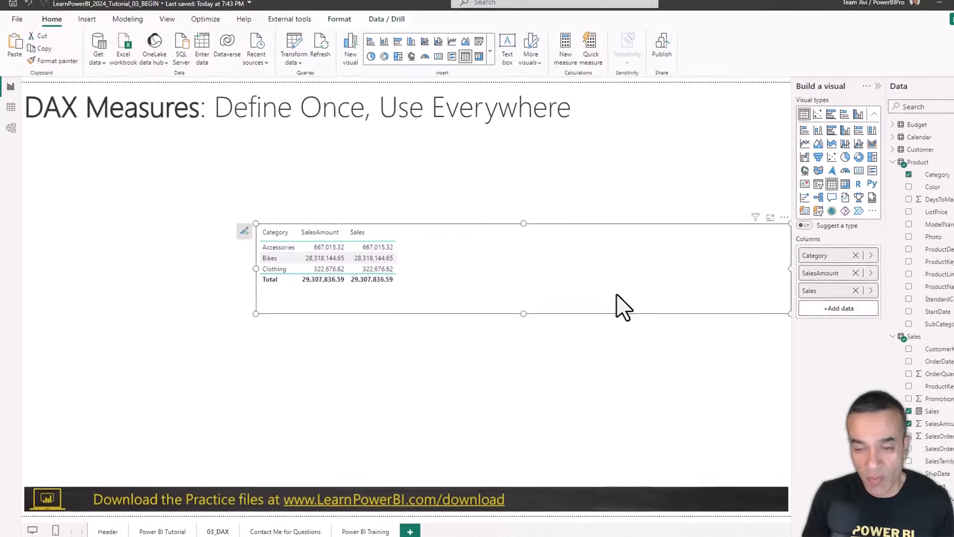
{"action": "left_click", "coordinate": [856, 273]}
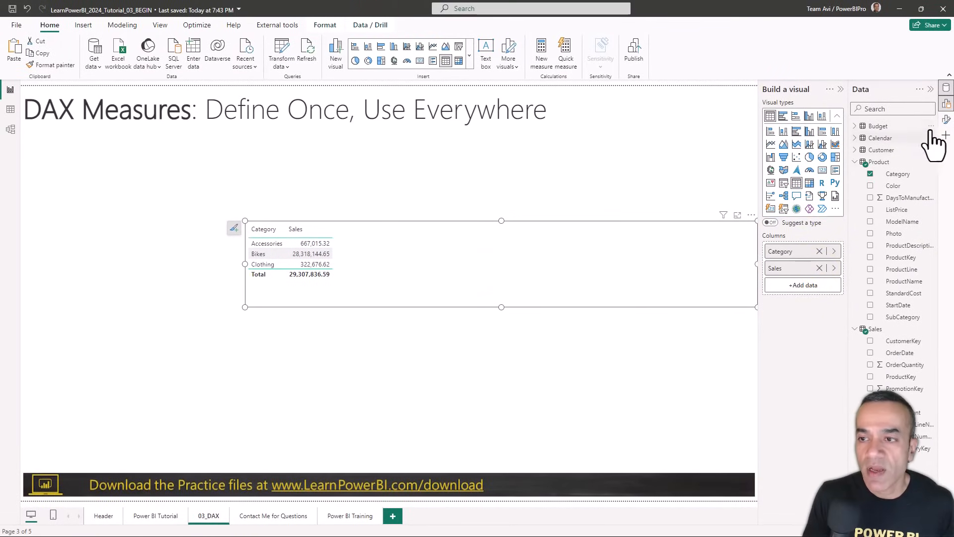
{"action": "left_click", "coordinate": [946, 120]}
{"action": "left_click", "coordinate": [721, 107]}
{"action": "type", "text": "siz"}
{"action": "scroll", "coordinate": [728, 348], "scroll_direction": "down", "scroll_amount": 10}
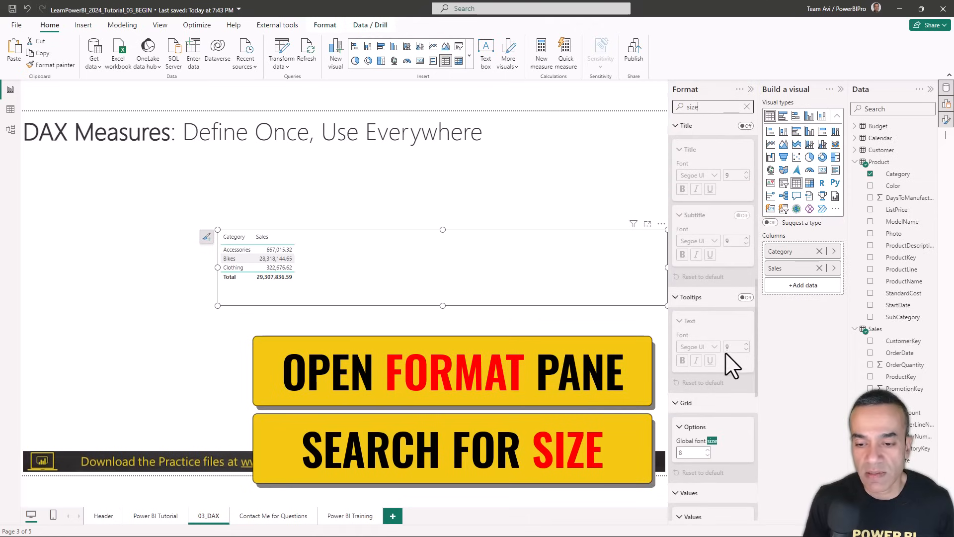
{"action": "left_click", "coordinate": [708, 450]}
{"action": "left_click", "coordinate": [708, 449]}
{"action": "left_click", "coordinate": [707, 449]}
{"action": "left_click", "coordinate": [708, 449]}
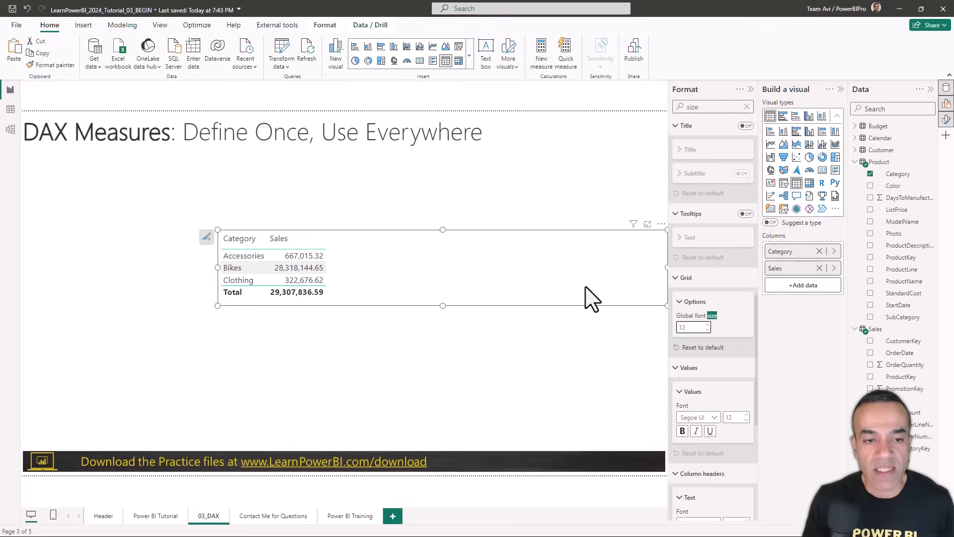
- Collapse the Format, Build a visual and Data panes to give the report page more room
{"action": "left_click", "coordinate": [751, 89]}
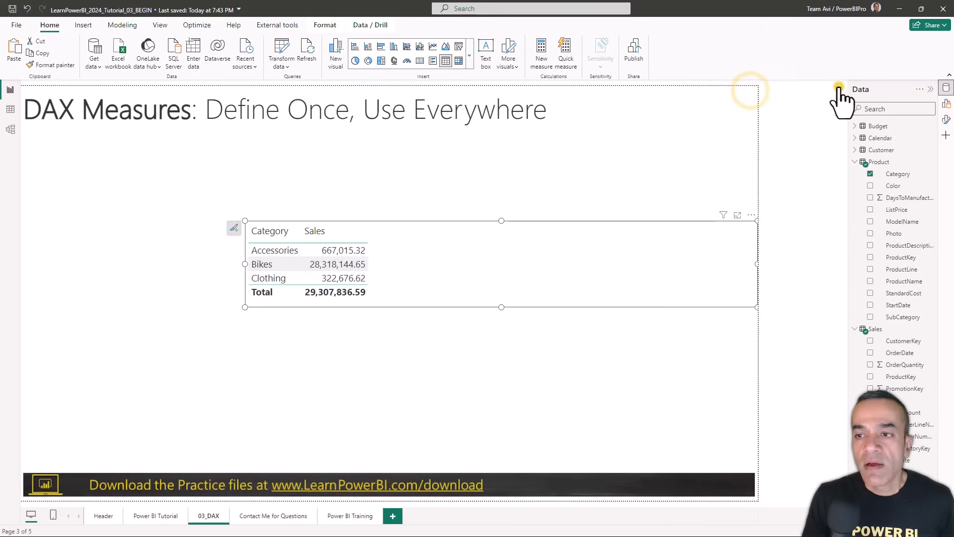
{"action": "left_click", "coordinate": [839, 89]}
{"action": "left_click", "coordinate": [933, 90]}
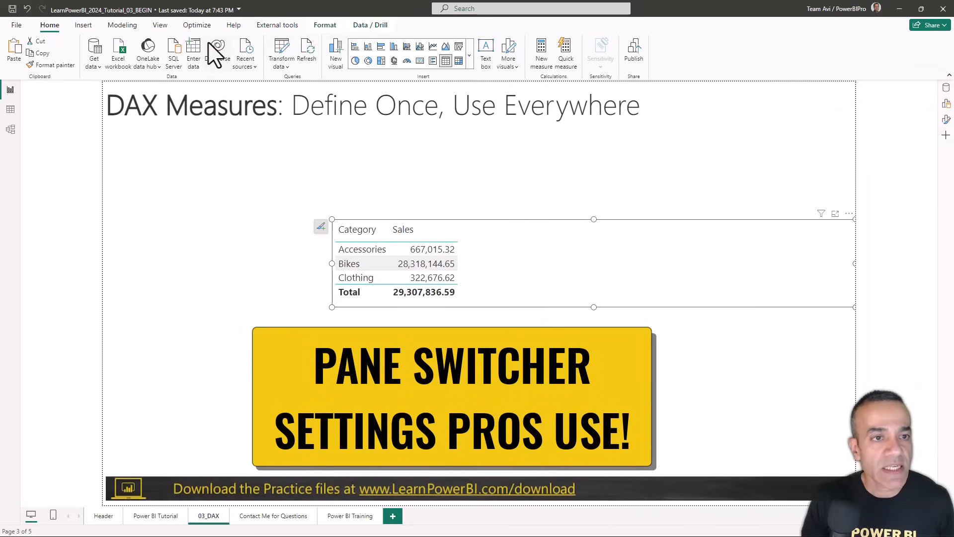
- Turn on the Selection, Bookmarks, Sync slicers and Performance analyzer panes for the pane switcher
{"action": "left_click", "coordinate": [163, 28]}
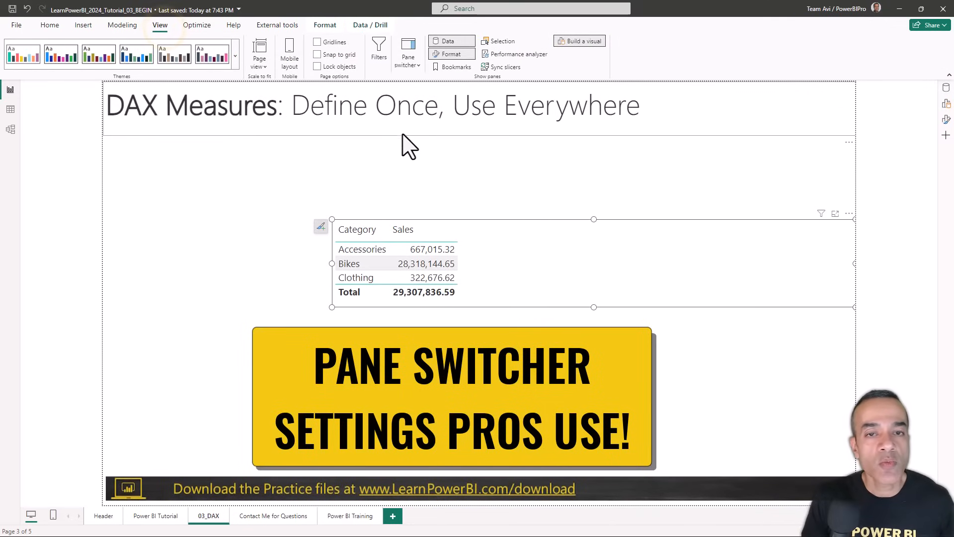
{"action": "left_click", "coordinate": [413, 67]}
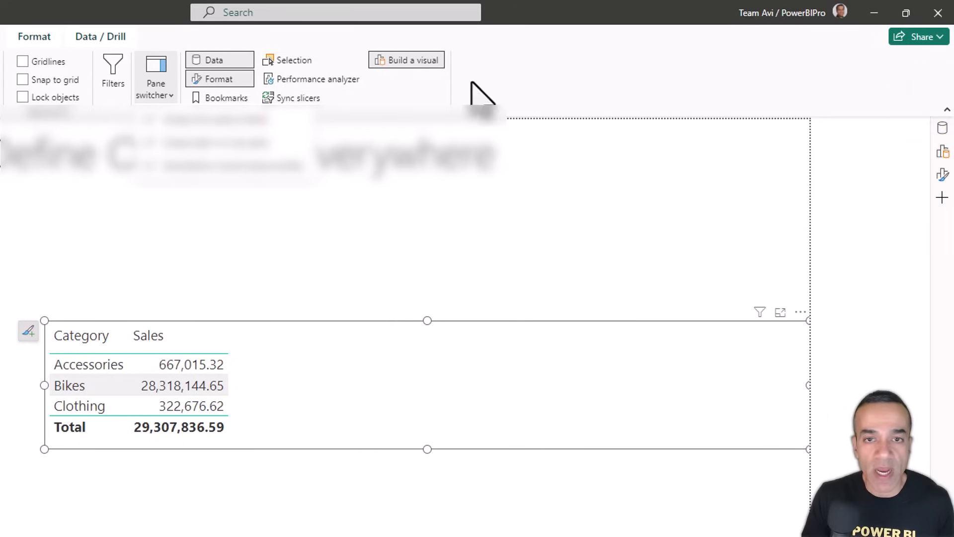
{"action": "left_click", "coordinate": [303, 61]}
{"action": "left_click", "coordinate": [225, 97]}
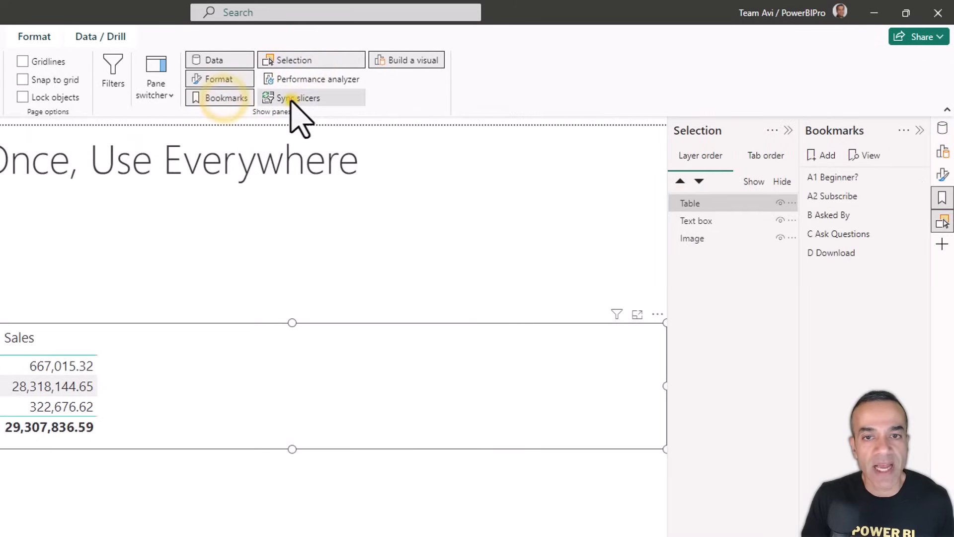
{"action": "left_click", "coordinate": [295, 98]}
{"action": "left_click", "coordinate": [317, 79]}
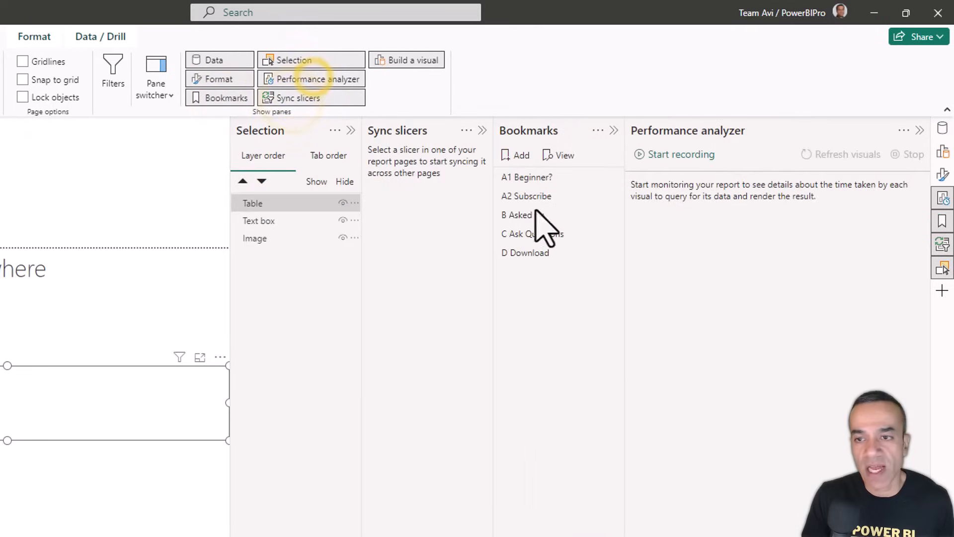
- Collapse the Selection, Sync slicers, Bookmarks and Performance analyzer panes, keeping them available in the pane switcher
{"action": "left_click", "coordinate": [350, 131]}
{"action": "left_click", "coordinate": [482, 130]}
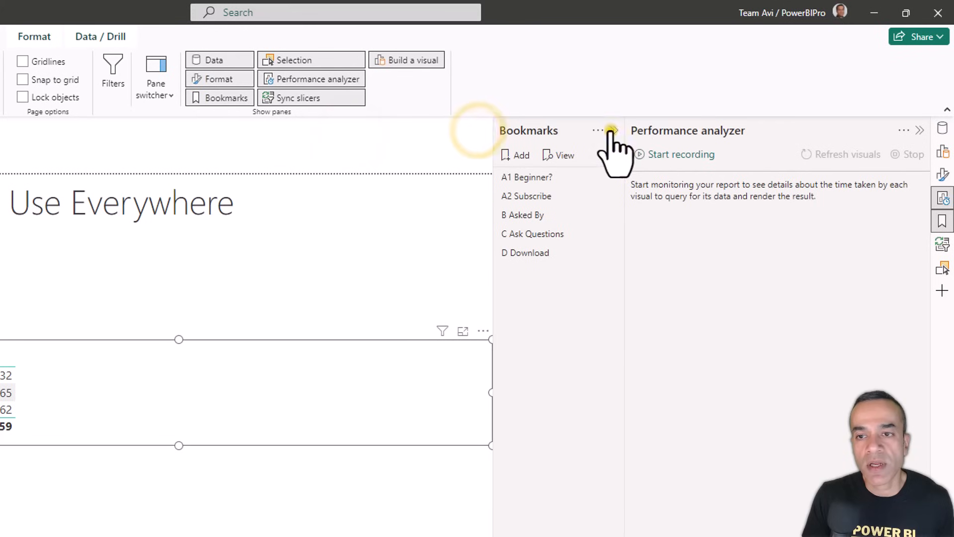
{"action": "left_click", "coordinate": [612, 130]}
{"action": "left_click", "coordinate": [919, 131]}
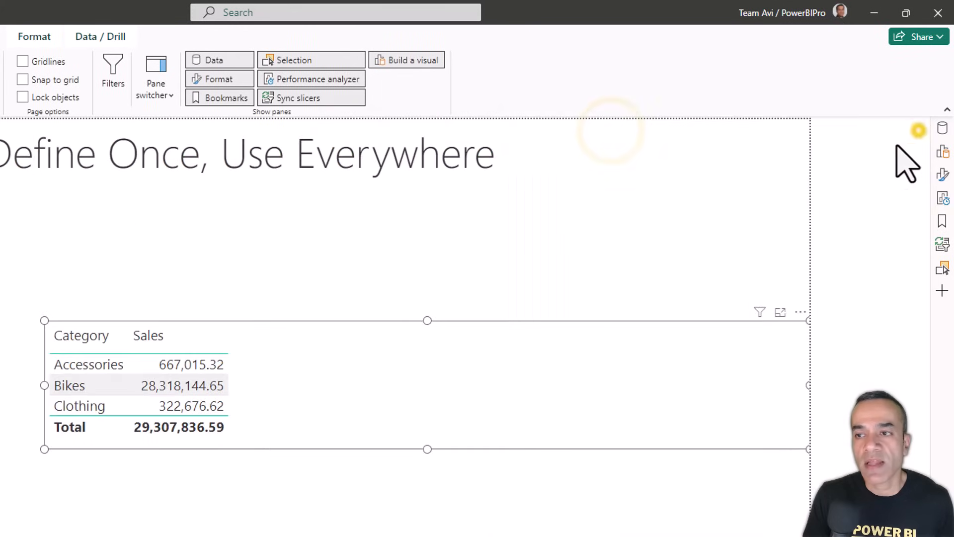
- Expand the Data, Build a visual and Format panes, and narrow the table visual to fit its two columns
{"action": "left_click", "coordinate": [942, 129]}
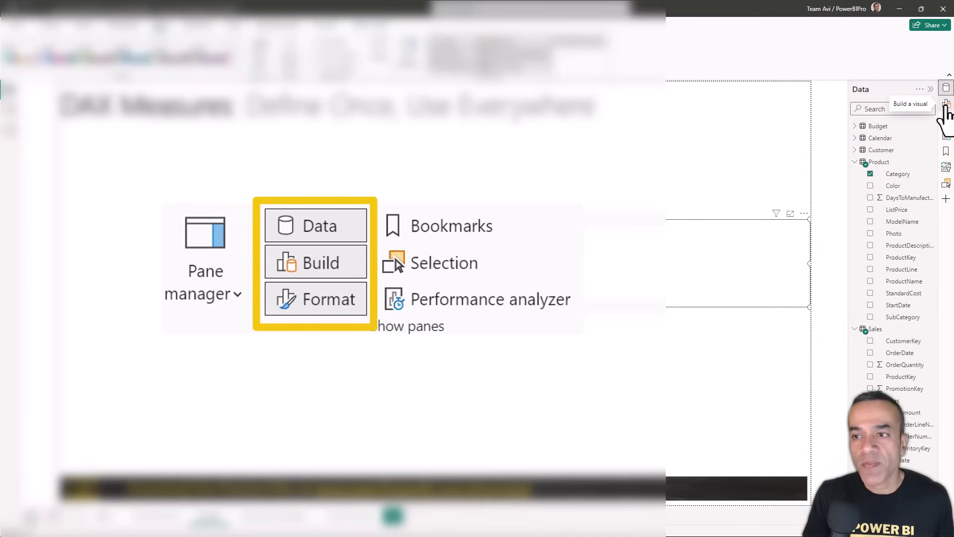
{"action": "left_click", "coordinate": [946, 104]}
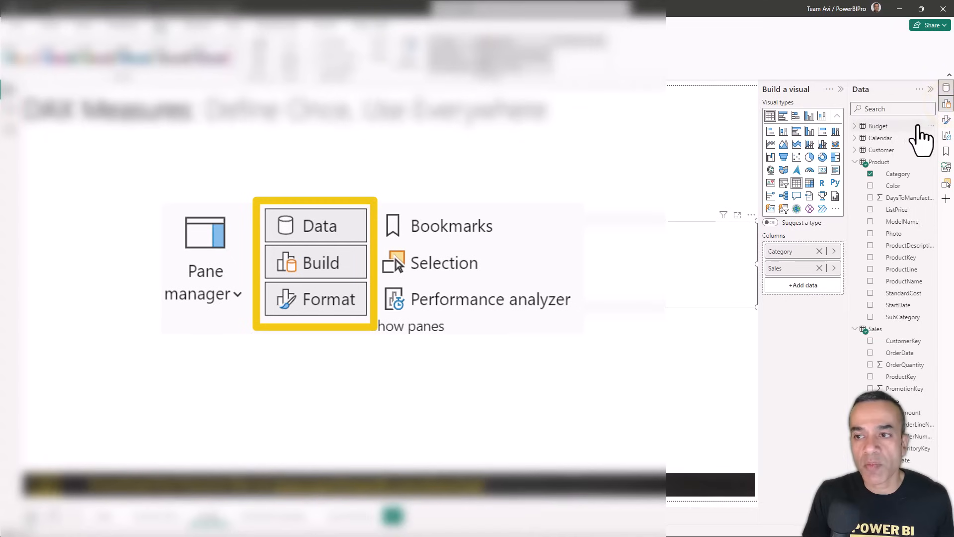
{"action": "left_click", "coordinate": [945, 120]}
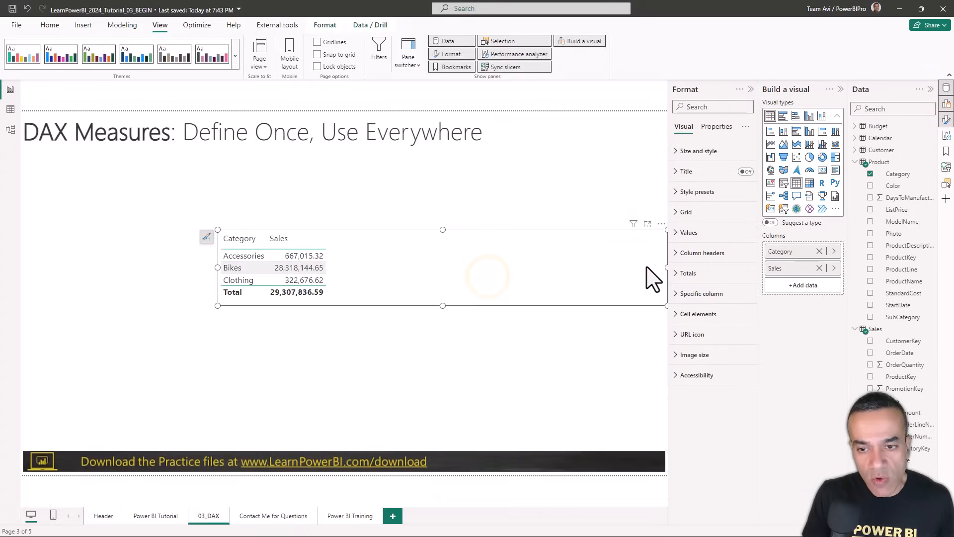
{"action": "left_click_drag", "start_coordinate": [667, 269], "coordinate": [357, 272]}
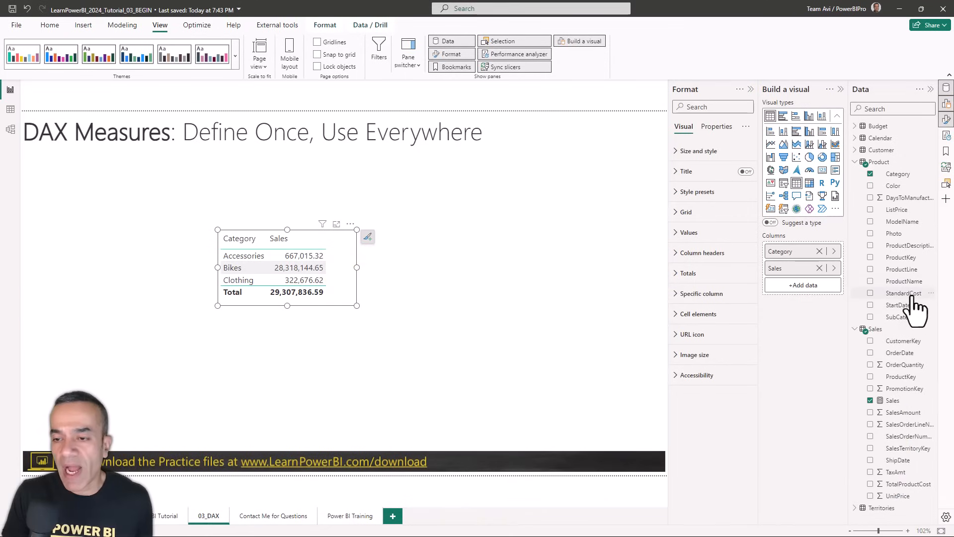
- Examine the contextual tools offered for the Sales measure, the Sales table and its CustomerKey column
{"action": "left_click", "coordinate": [893, 404]}
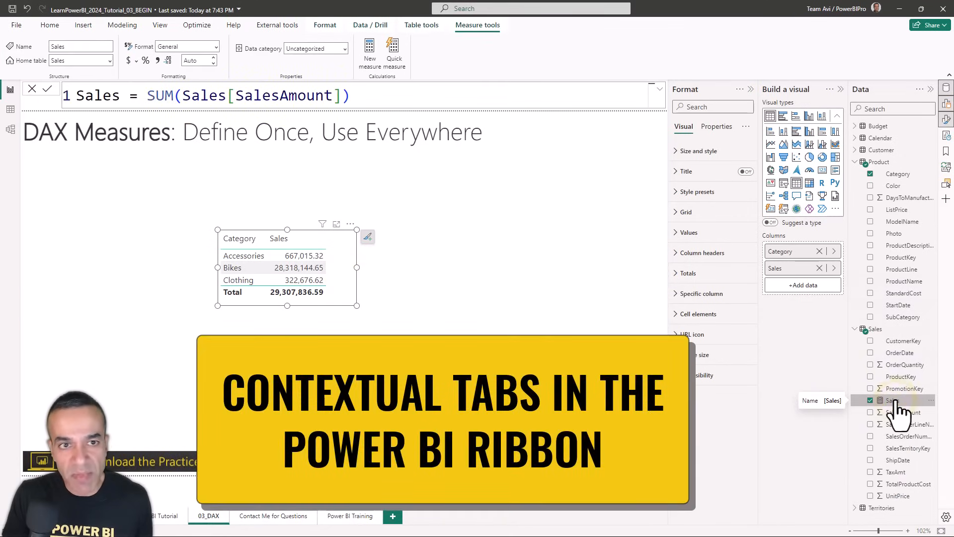
{"action": "left_click", "coordinate": [879, 330]}
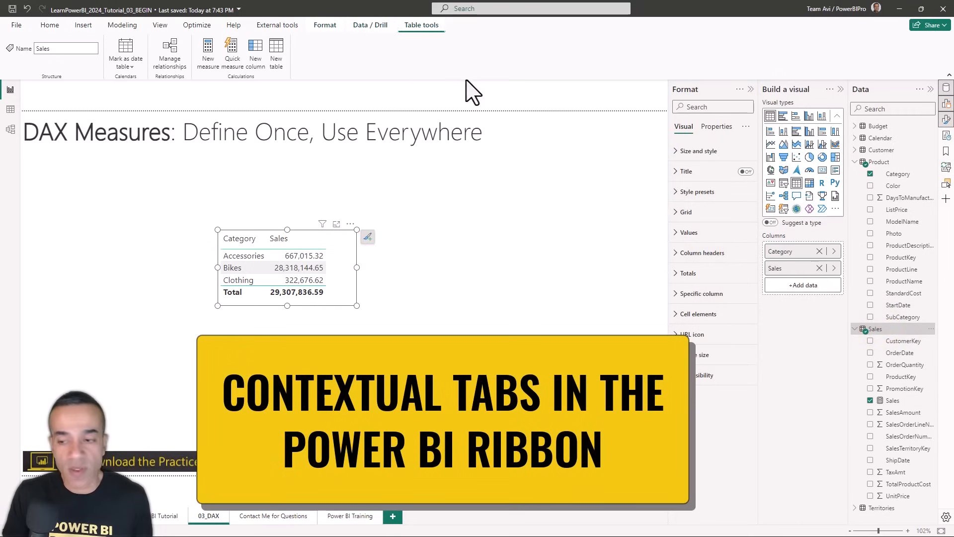
{"action": "left_click", "coordinate": [904, 341]}
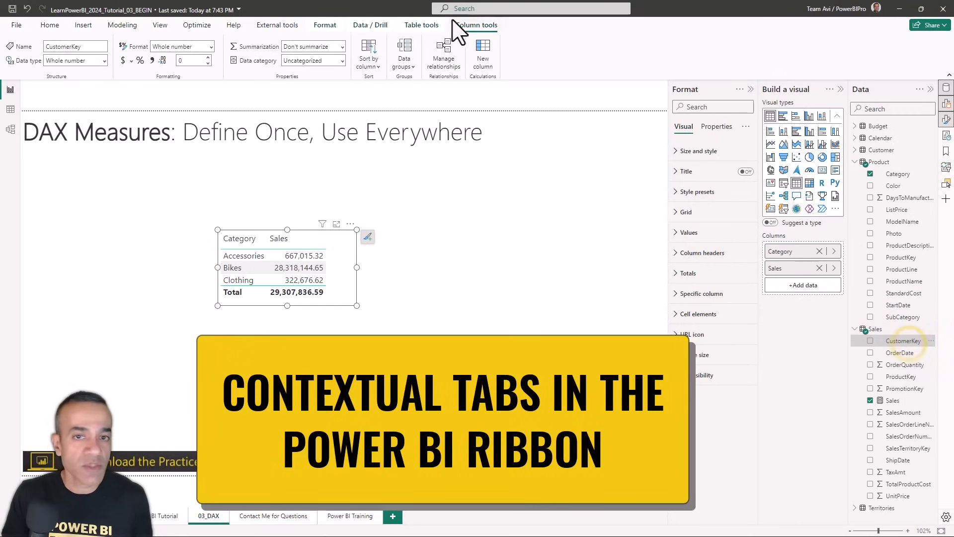
- Format the Sales measure as Currency with 0 decimal places
{"action": "left_click", "coordinate": [900, 401]}
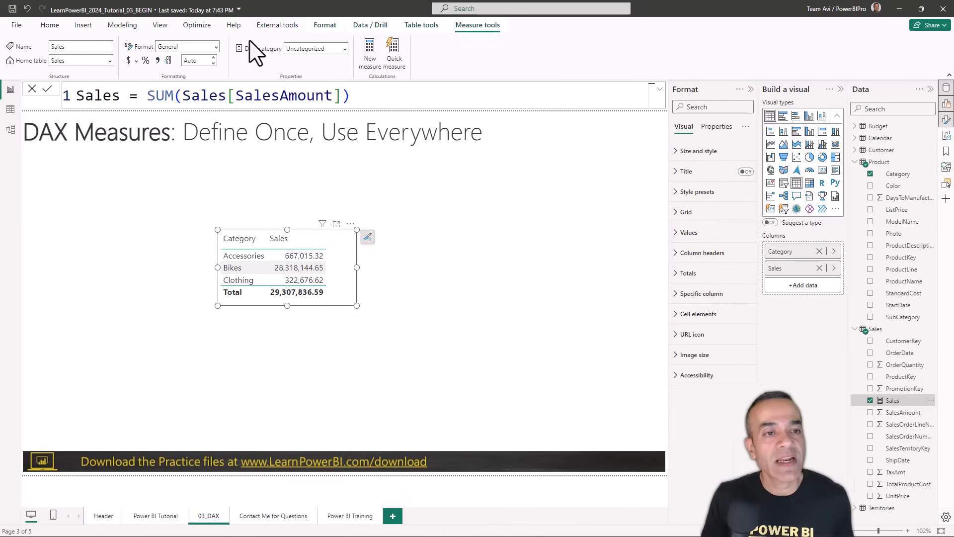
{"action": "left_click", "coordinate": [215, 46]}
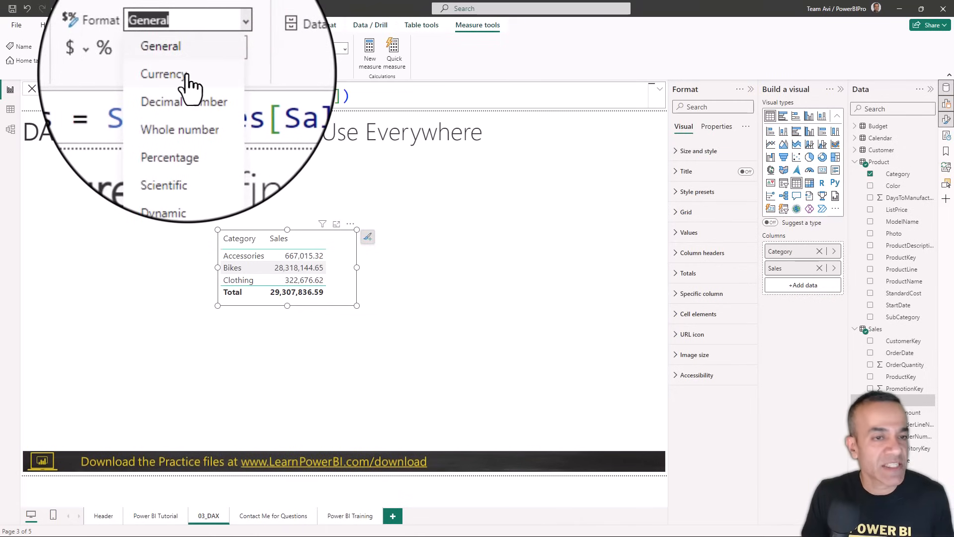
{"action": "left_click", "coordinate": [190, 80]}
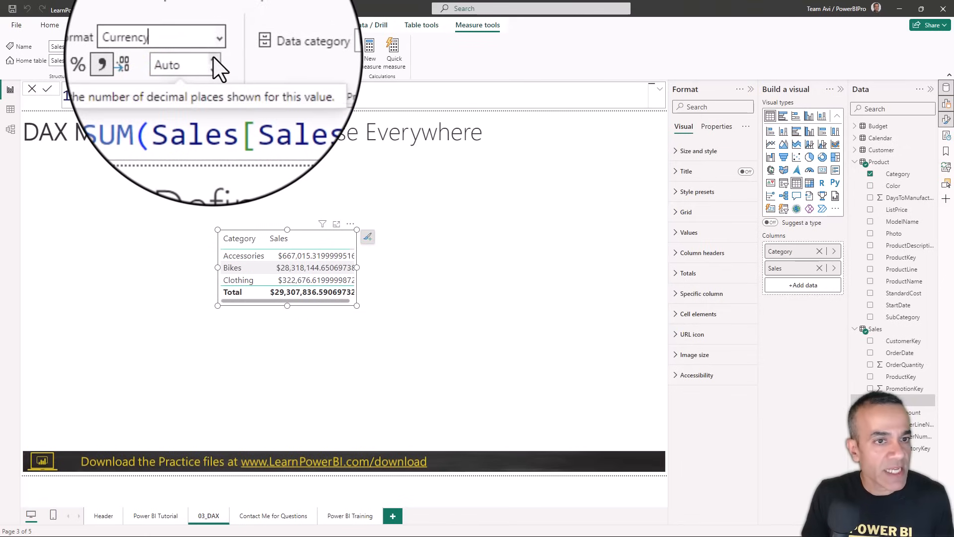
{"action": "left_click", "coordinate": [213, 56]}
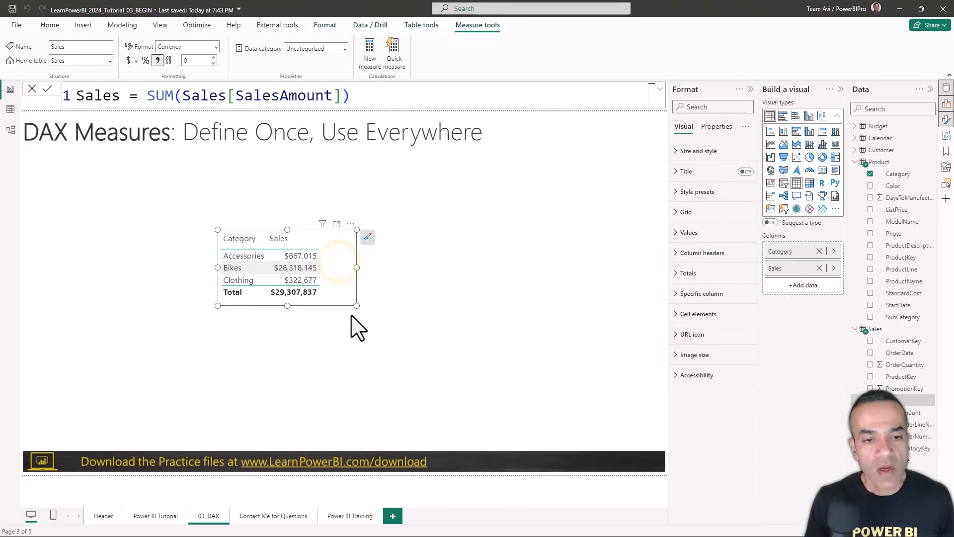
- Replace Category with the Calendar table's Month field in the table visual and enlarge the visual to fit all months
{"action": "left_click", "coordinate": [819, 251]}
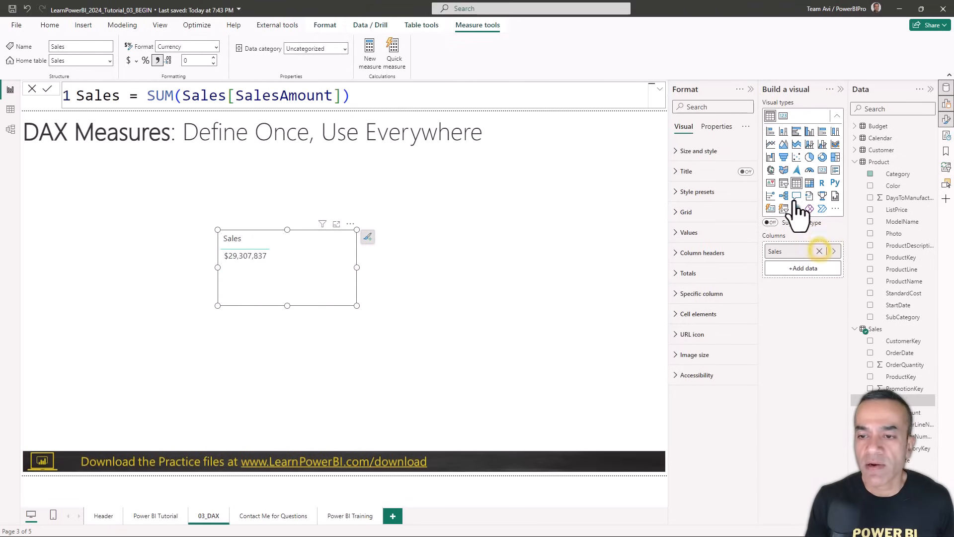
{"action": "left_click", "coordinate": [856, 138]}
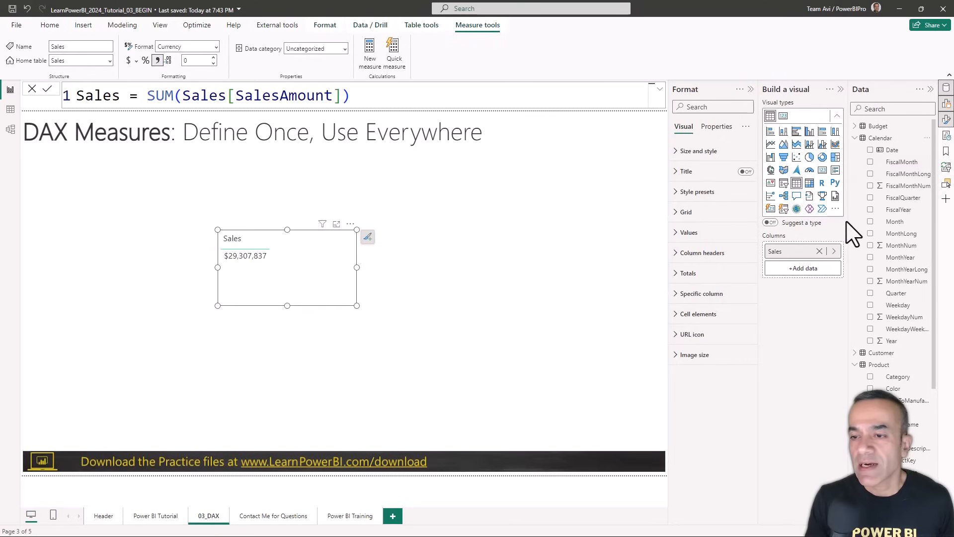
{"action": "left_click_drag", "start_coordinate": [893, 223], "coordinate": [810, 252]}
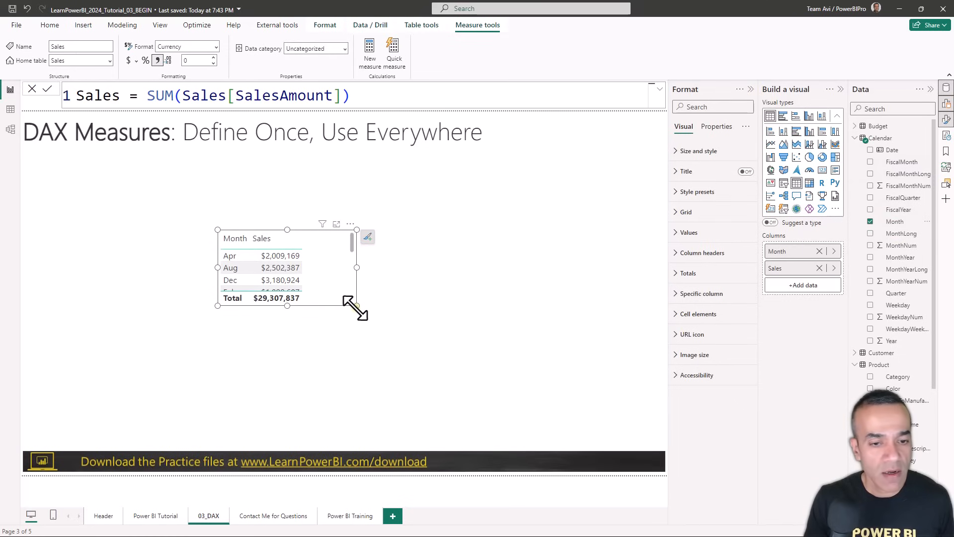
{"action": "left_click_drag", "start_coordinate": [355, 308], "coordinate": [372, 420]}
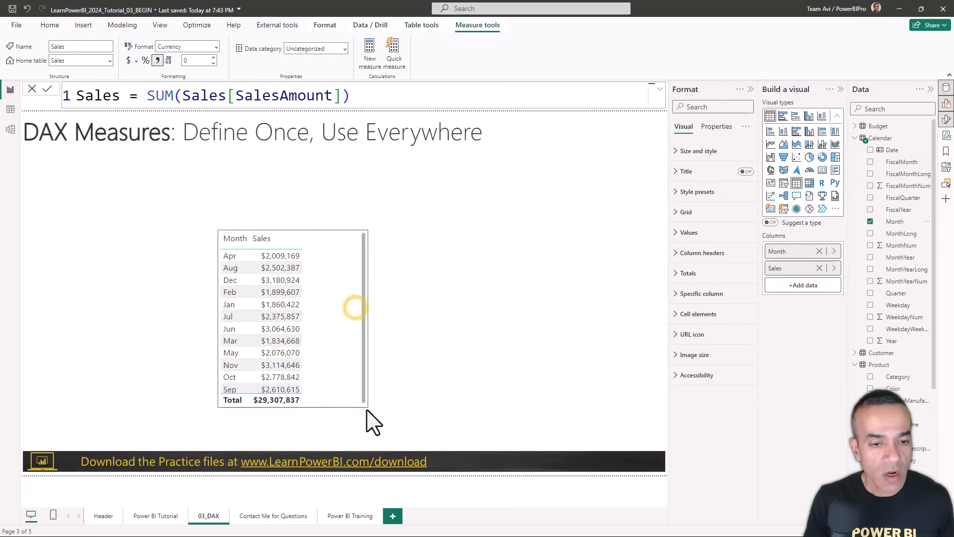
{"action": "left_click", "coordinate": [345, 235]}
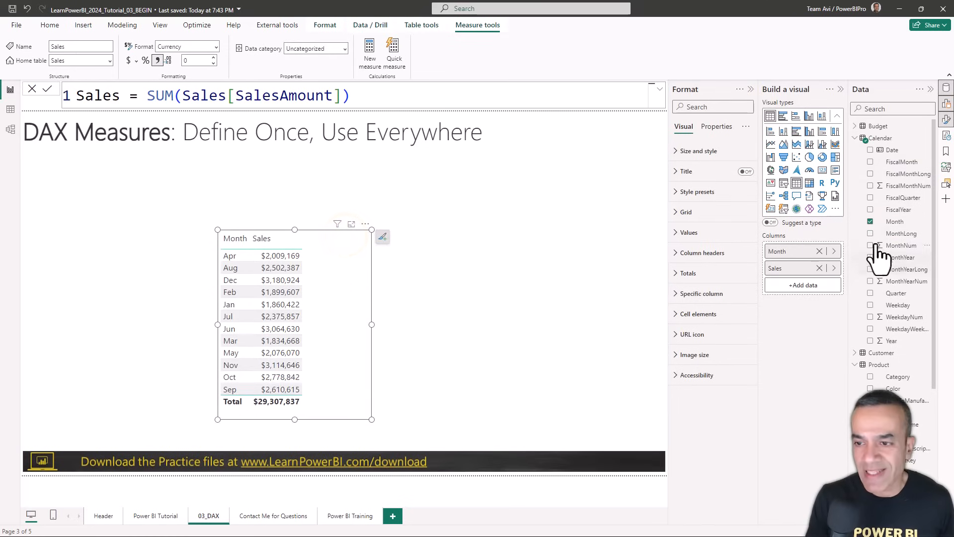
- Sort the Calendar table's Month column by MonthNum so the table visual follows calendar order
{"action": "left_click", "coordinate": [899, 222]}
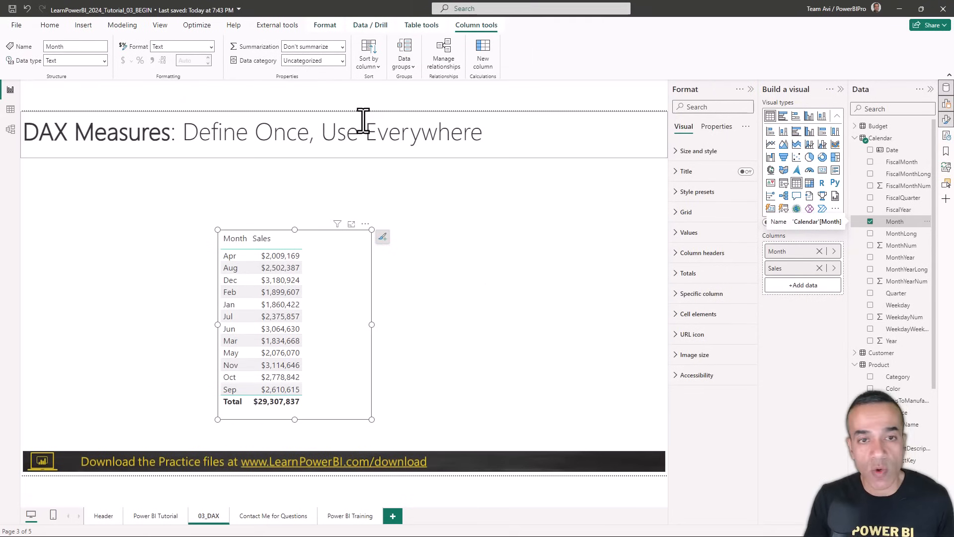
{"action": "left_click", "coordinate": [371, 63]}
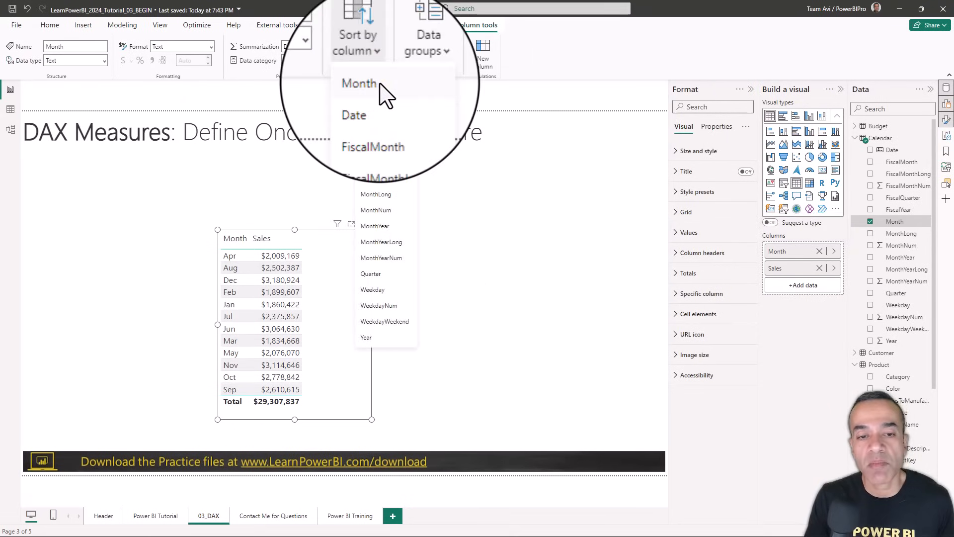
{"action": "left_click", "coordinate": [388, 211]}
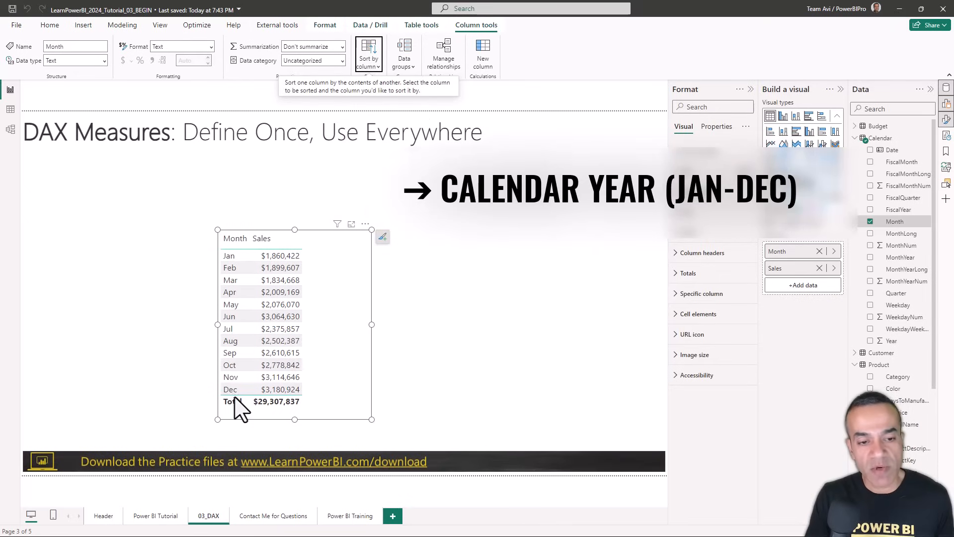
{"action": "left_click", "coordinate": [330, 308]}
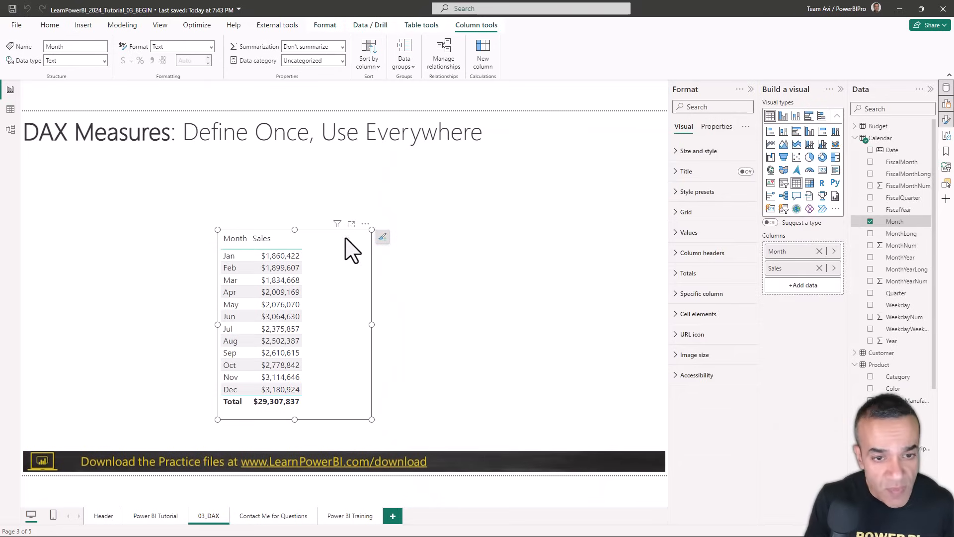
{"action": "left_click", "coordinate": [332, 238]}
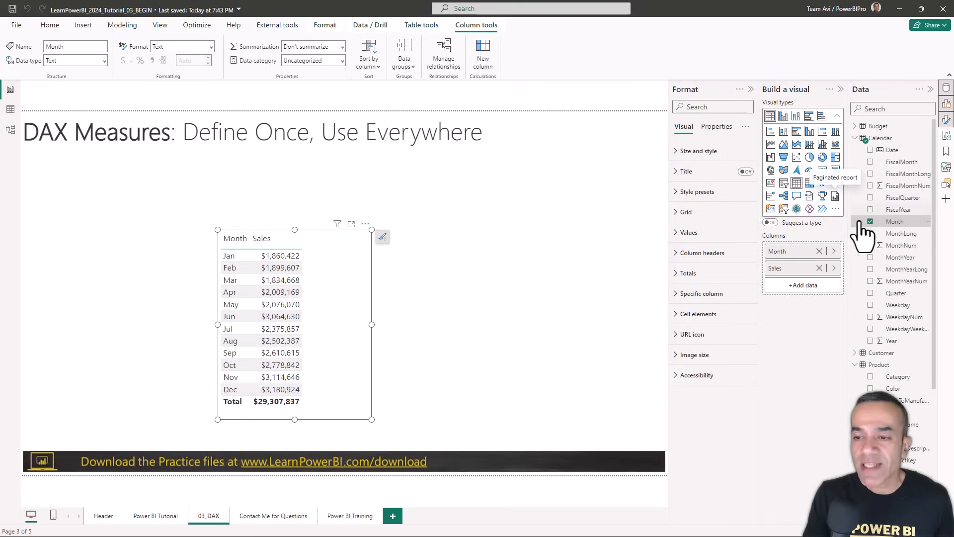
- Add the Calendar table's Year field as a new visual beside the table, narrow it and convert it to a slicer
{"action": "left_click_drag", "start_coordinate": [891, 341], "coordinate": [580, 208]}
{"action": "left_click_drag", "start_coordinate": [22, 219], "coordinate": [511, 224]}
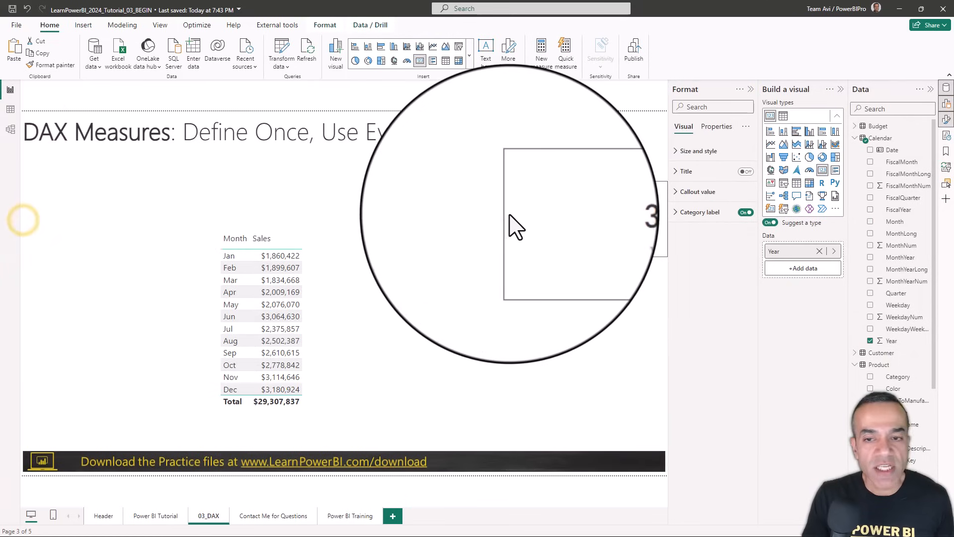
{"action": "left_click", "coordinate": [469, 62]}
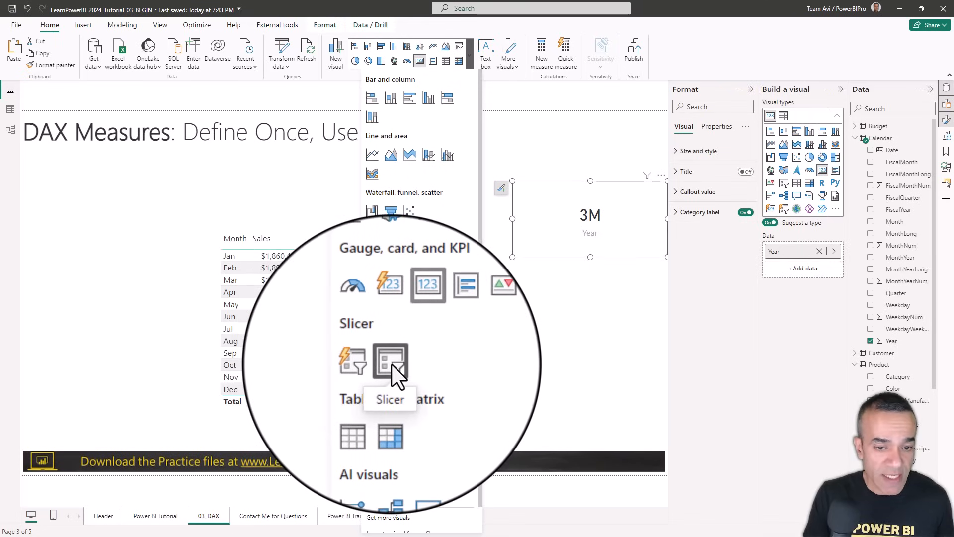
{"action": "left_click", "coordinate": [393, 364]}
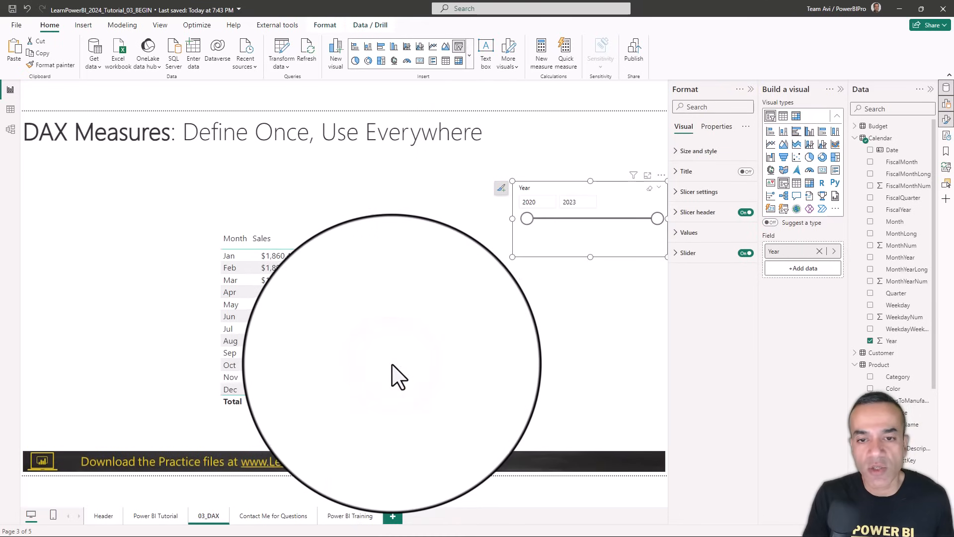
- Set the Year slicer's style to Vertical list and narrow the slicer from its outer edge
{"action": "left_click", "coordinate": [660, 186]}
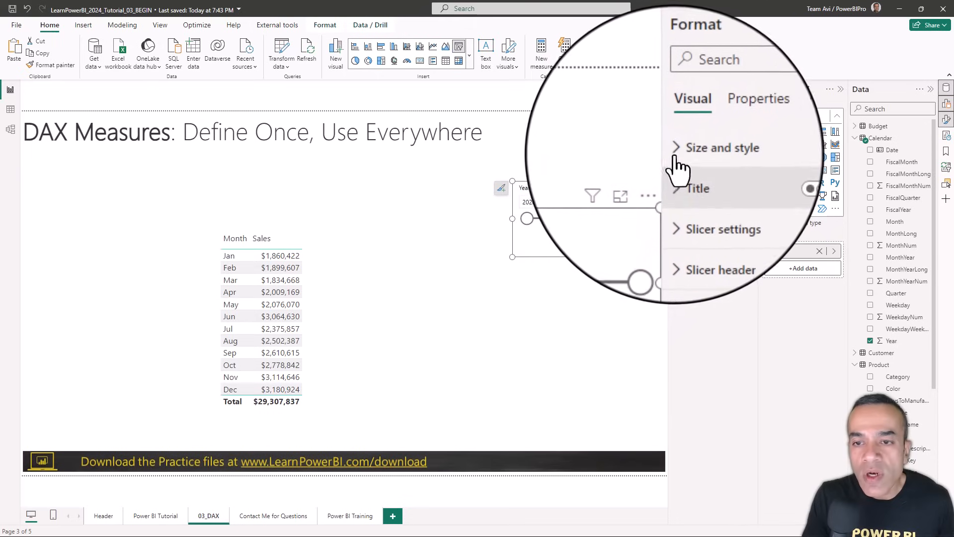
{"action": "left_click", "coordinate": [677, 149]}
{"action": "left_click", "coordinate": [667, 136]}
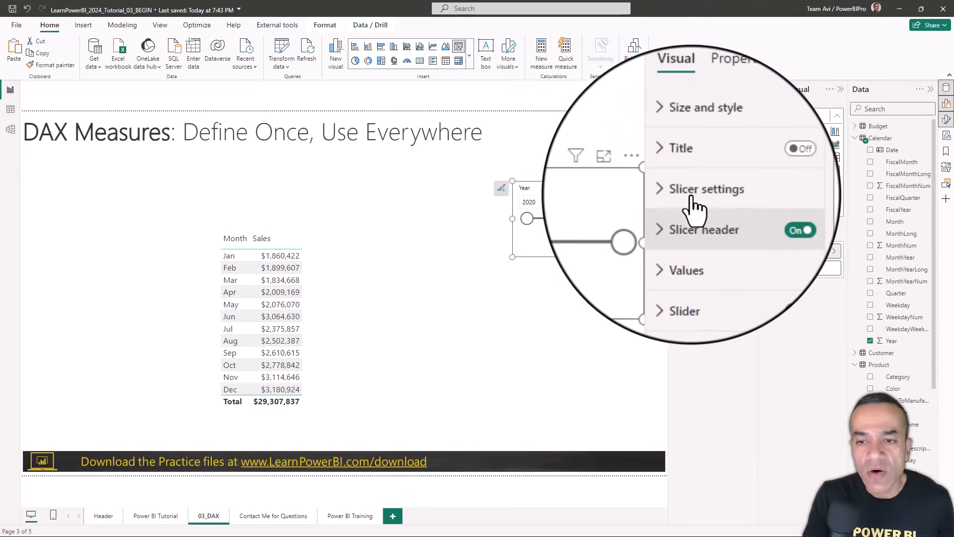
{"action": "left_click", "coordinate": [692, 195]}
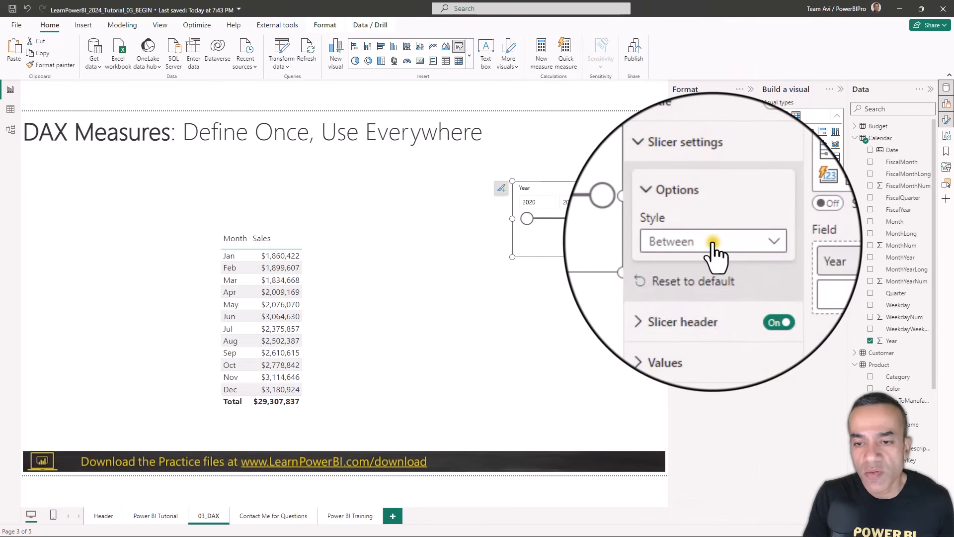
{"action": "left_click", "coordinate": [713, 243]}
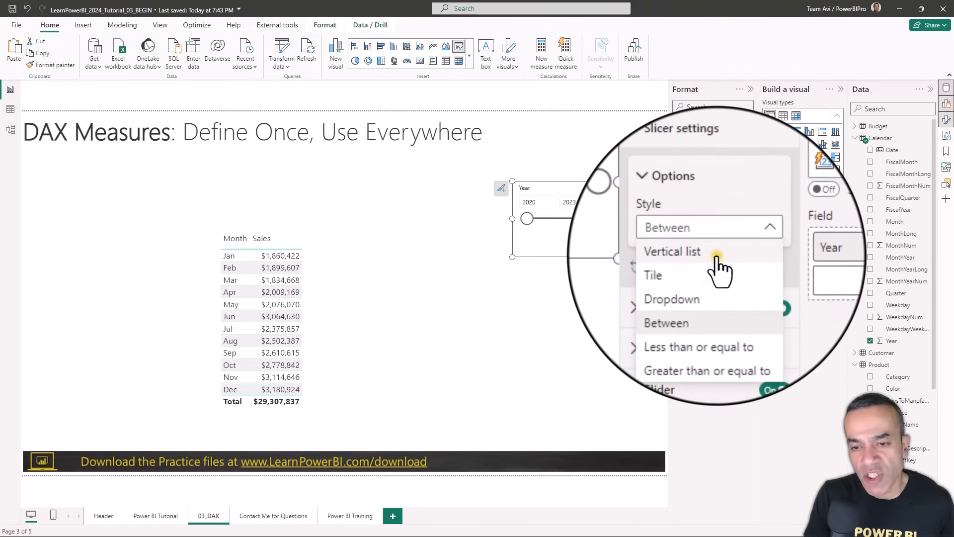
{"action": "left_click", "coordinate": [716, 256]}
{"action": "left_click_drag", "start_coordinate": [513, 257], "coordinate": [597, 250]}
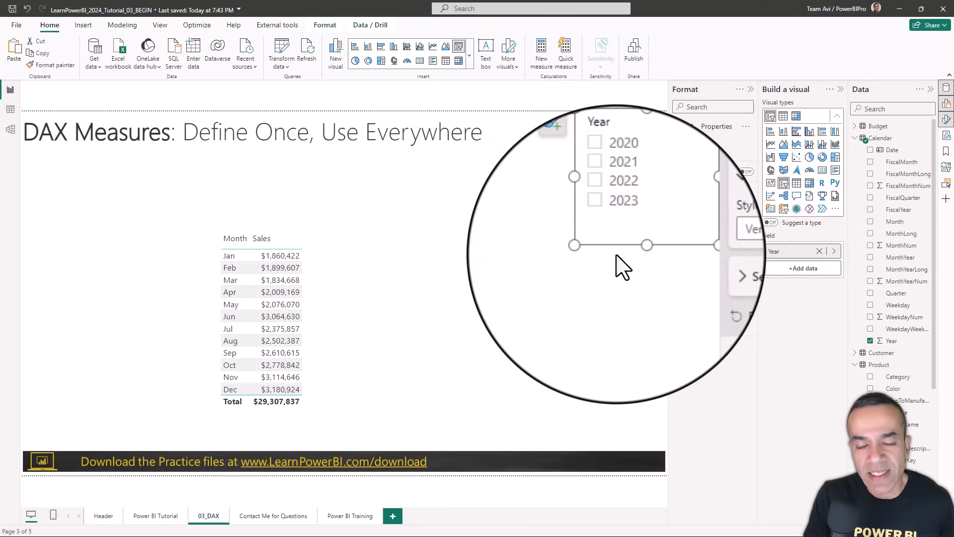
- Filter the report page to 2023 with the Year slicer and move the Month and Sales table up and left beneath the page title
{"action": "left_click", "coordinate": [619, 228]}
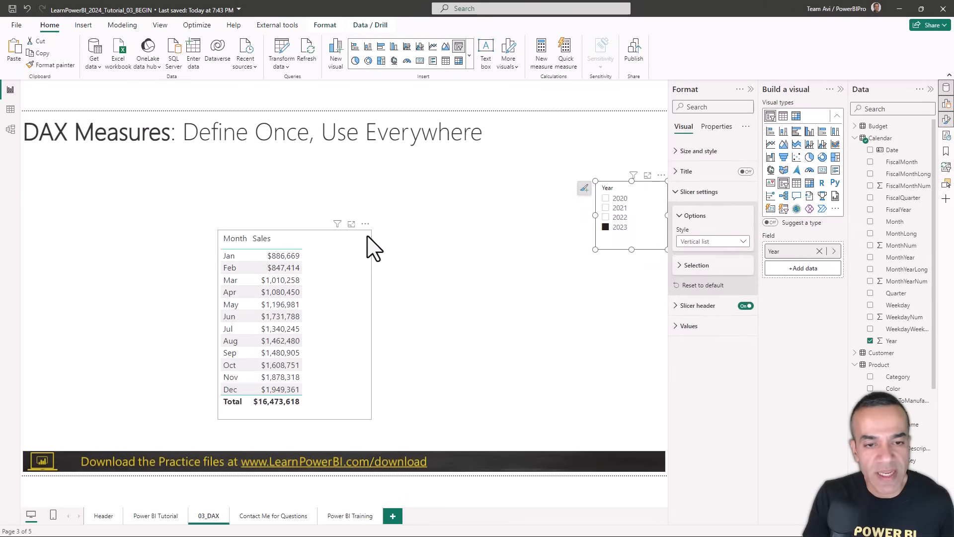
{"action": "left_click_drag", "start_coordinate": [367, 229], "coordinate": [245, 186]}
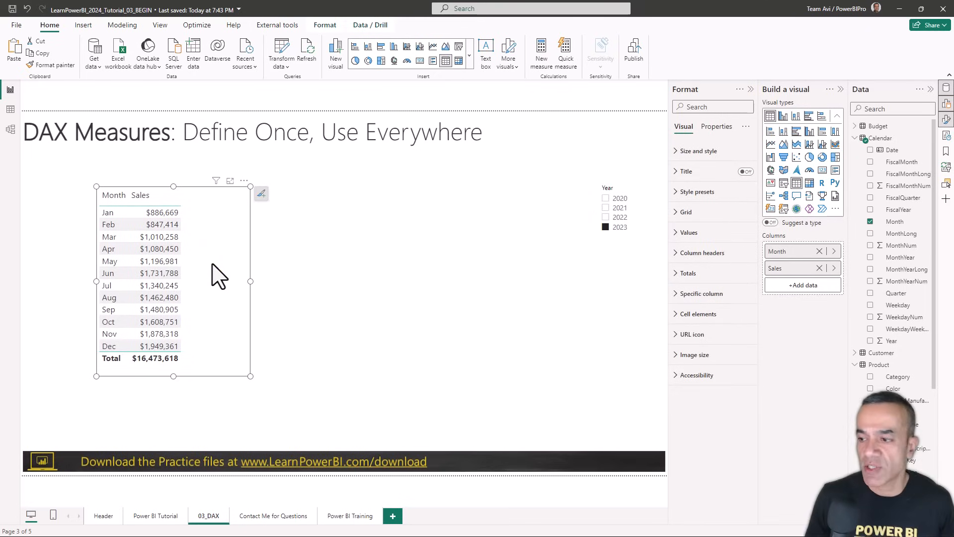
- Collapse the field lists of the Calendar and Product tables and start a new measure in the Sales table
{"action": "left_click", "coordinate": [855, 137]}
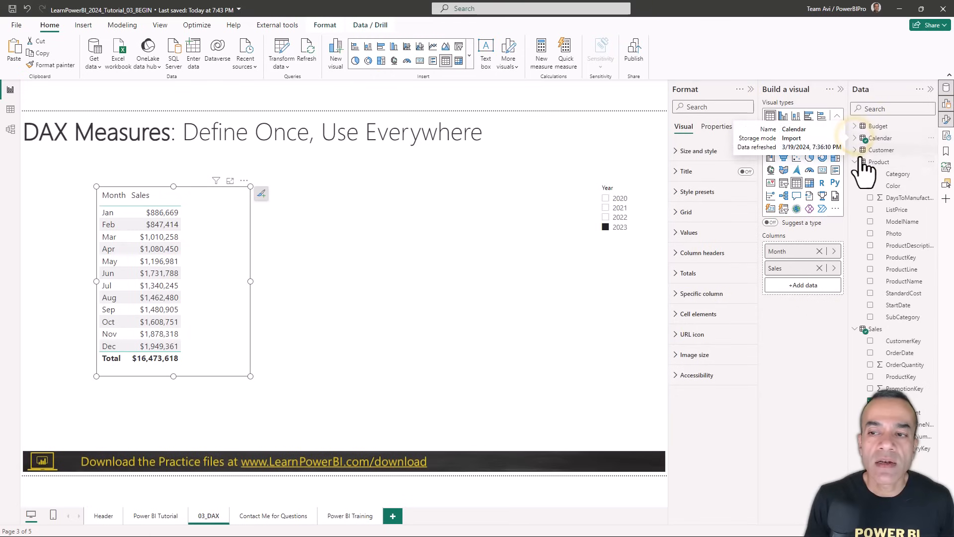
{"action": "left_click", "coordinate": [856, 162]}
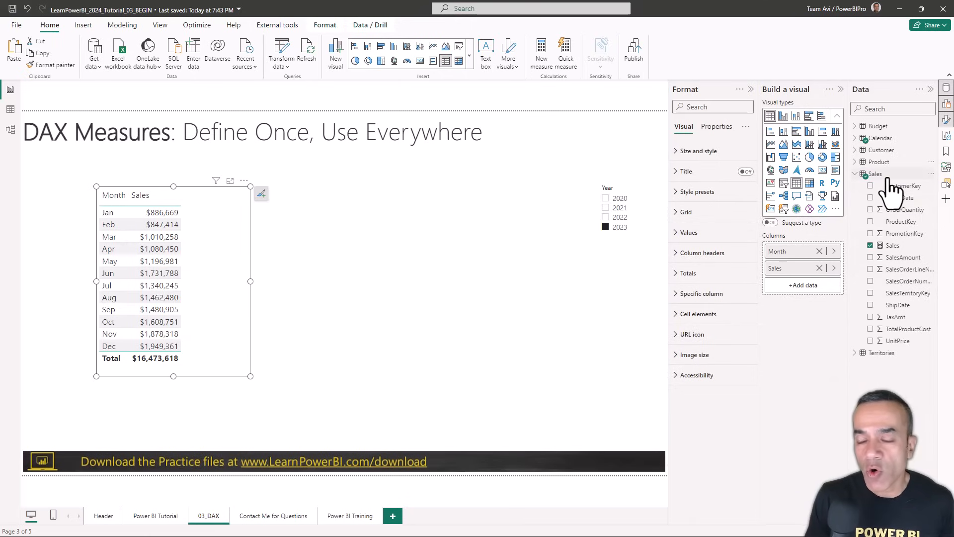
{"action": "left_click", "coordinate": [932, 175]}
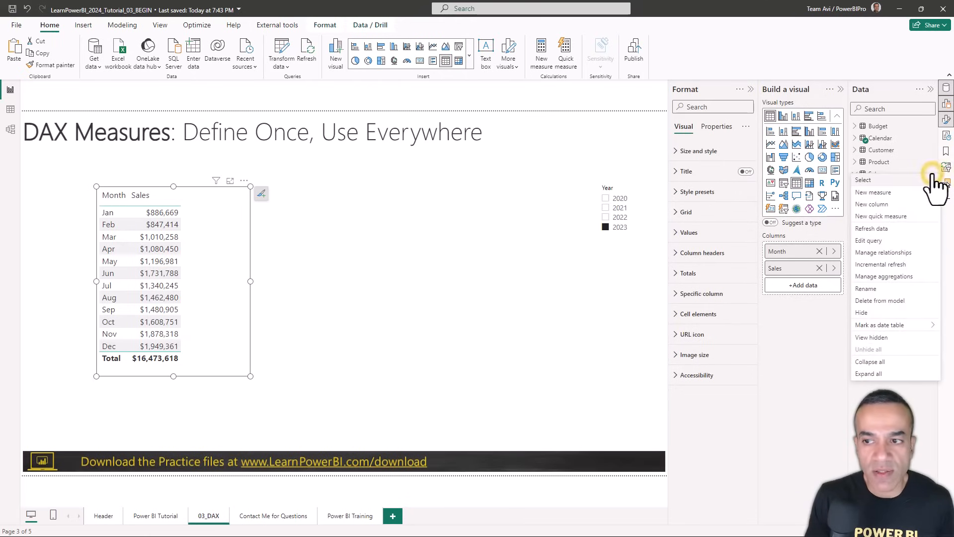
{"action": "left_click", "coordinate": [884, 194]}
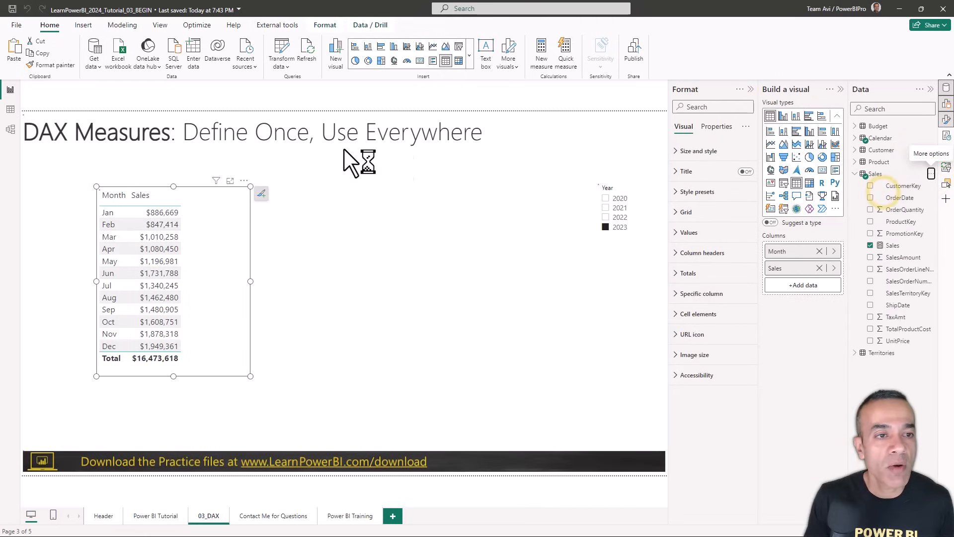
- Name the new Sales table measure Sales Prior Year and begin its formula with CALCULATE([Sales],
{"action": "left_click", "coordinate": [181, 96]}
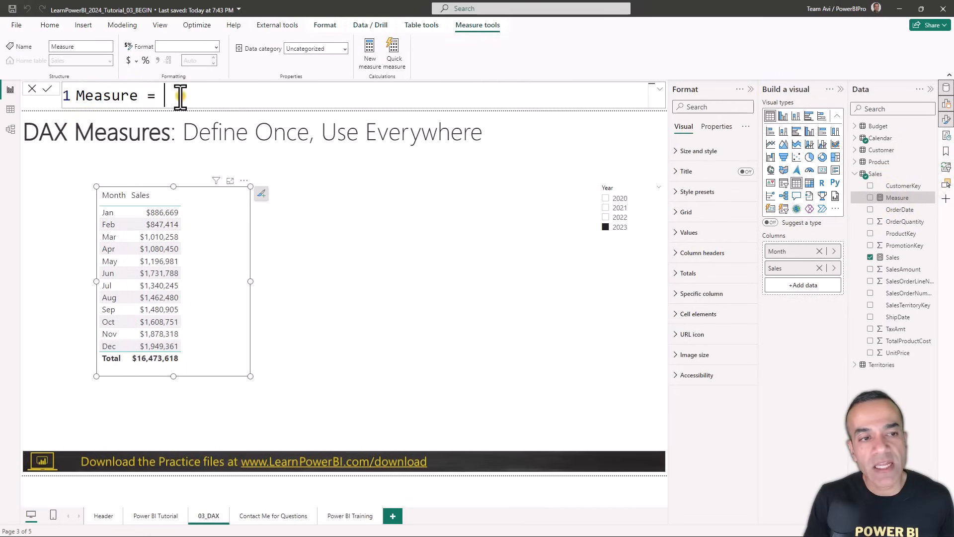
{"action": "key", "text": "ctrl+shift+Left"}
{"action": "type", "text": "Sales Prior Y"}
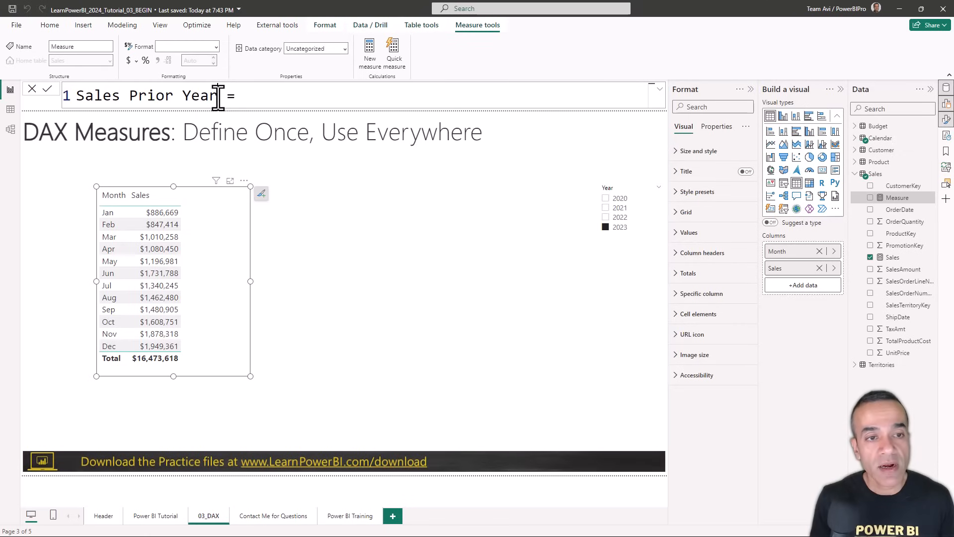
{"action": "type", "text": "ear = CAL"}
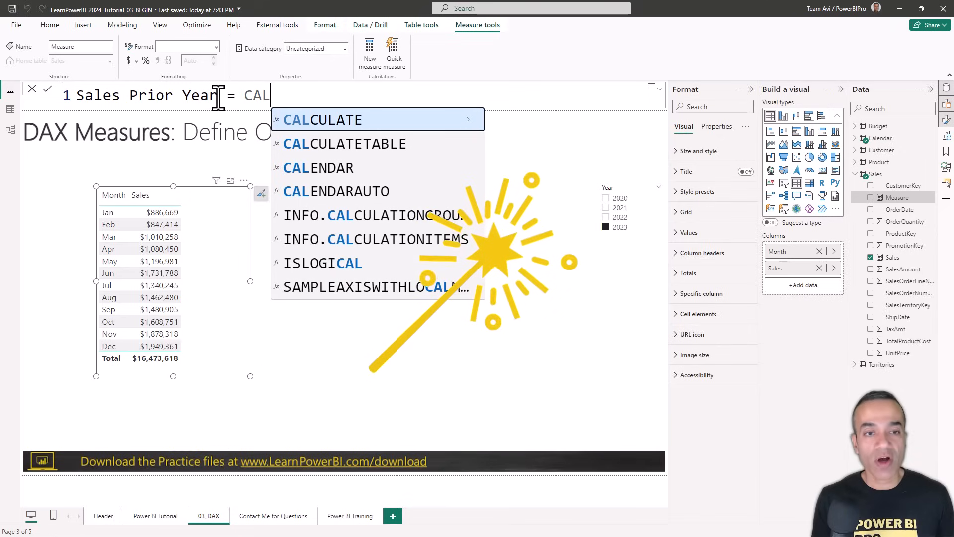
{"action": "key", "text": "Tab"}
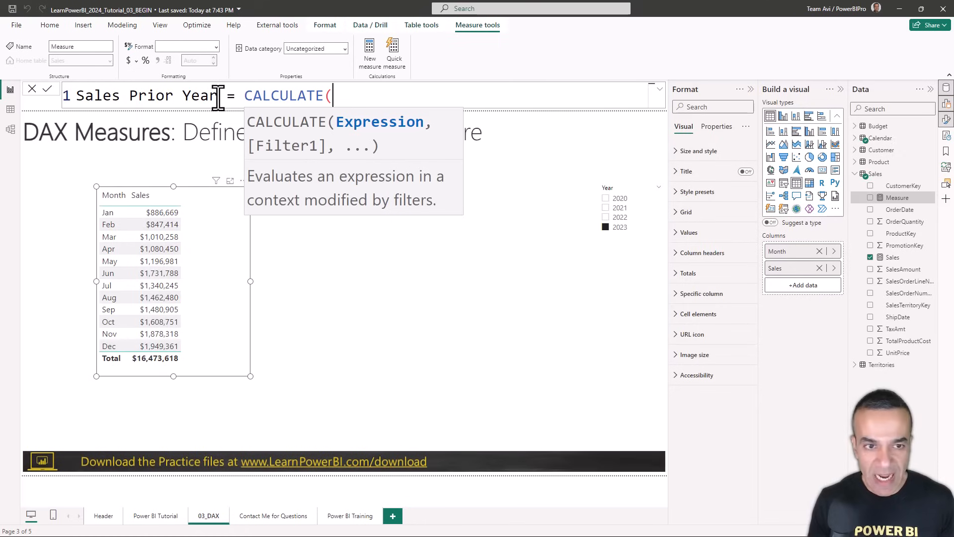
{"action": "type", "text": "["}
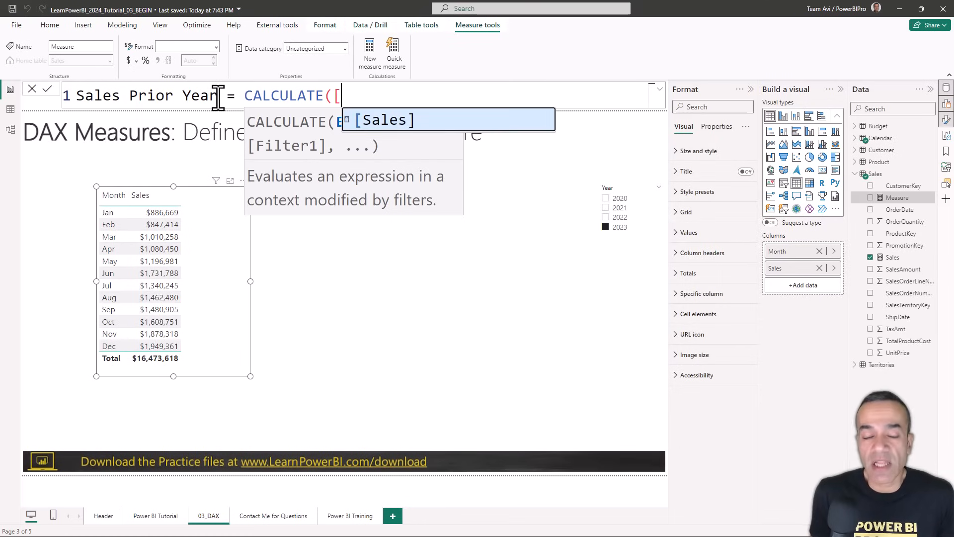
{"action": "key", "text": "Tab"}
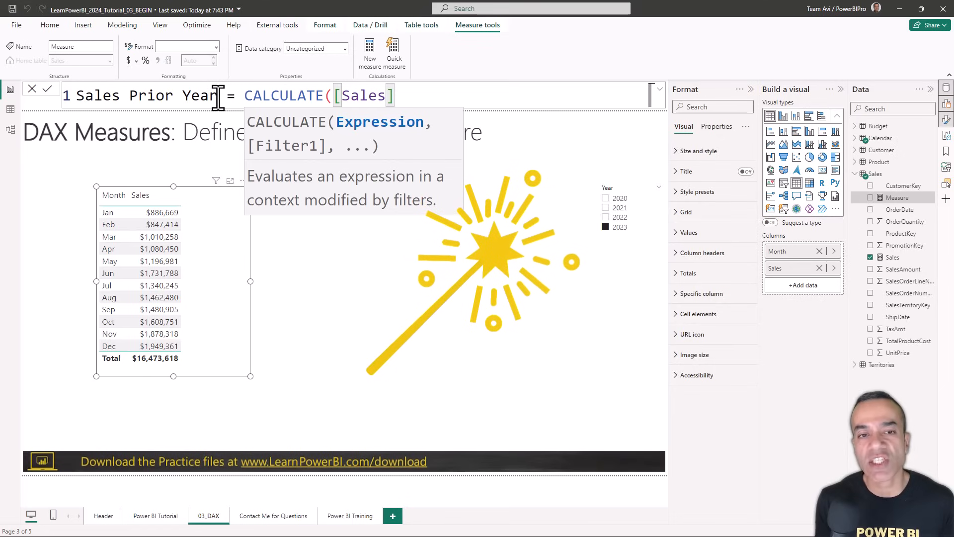
{"action": "type", "text": ","}
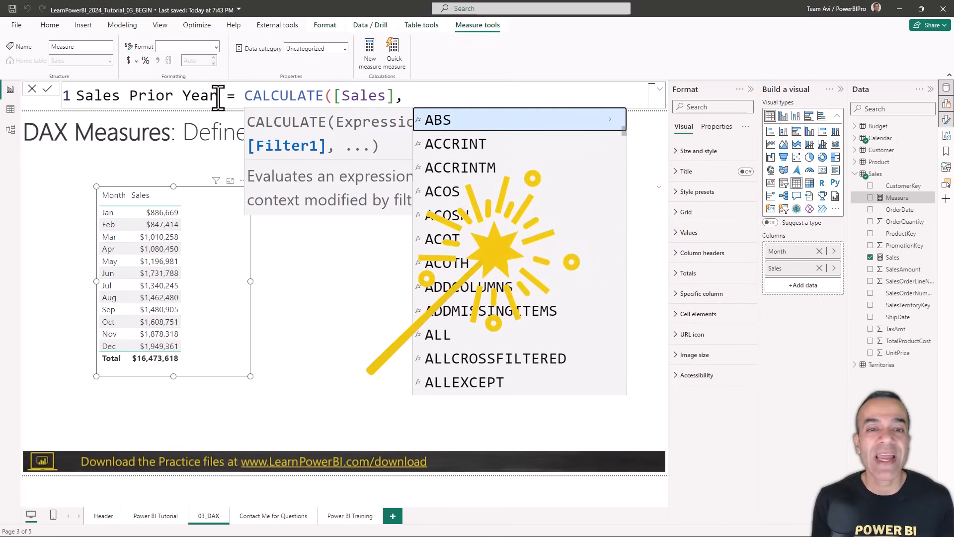
- Complete the Sales Prior Year formula with the filter SAMEPERIODLASTYEAR('Calendar'[Date]) and commit the measure
{"action": "key", "text": "BackSpace"}
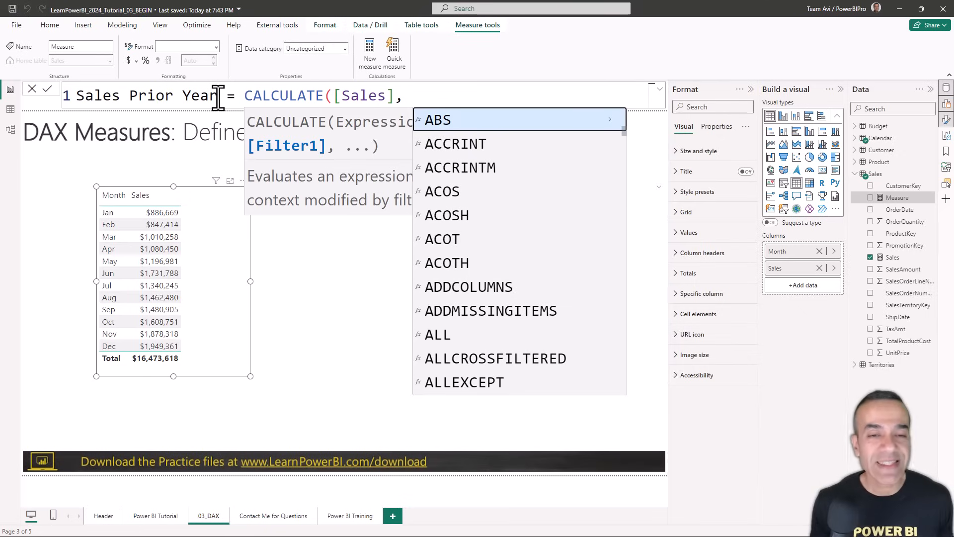
{"action": "type", "text": "SAM"}
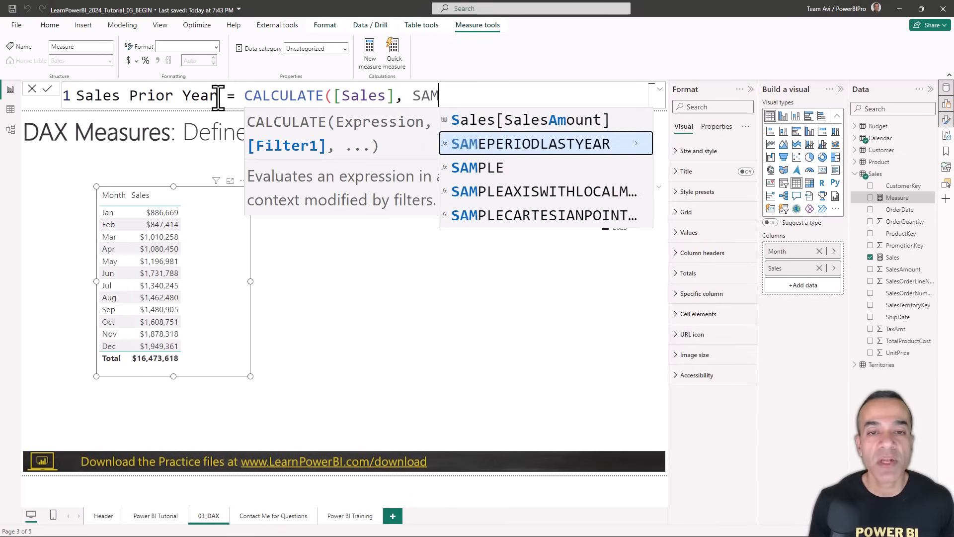
{"action": "key", "text": "Tab"}
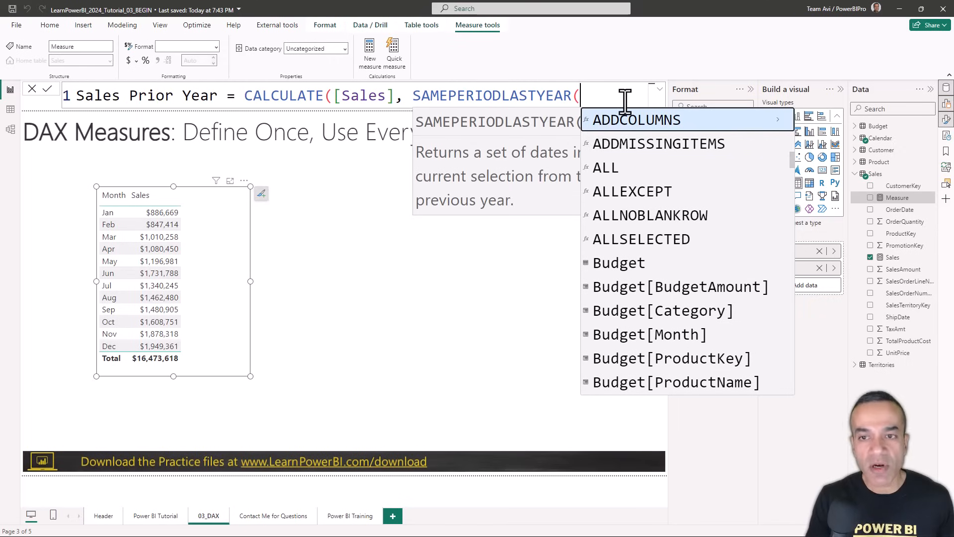
{"action": "scroll", "coordinate": [596, 99], "scroll_direction": "down", "scroll_amount": 1}
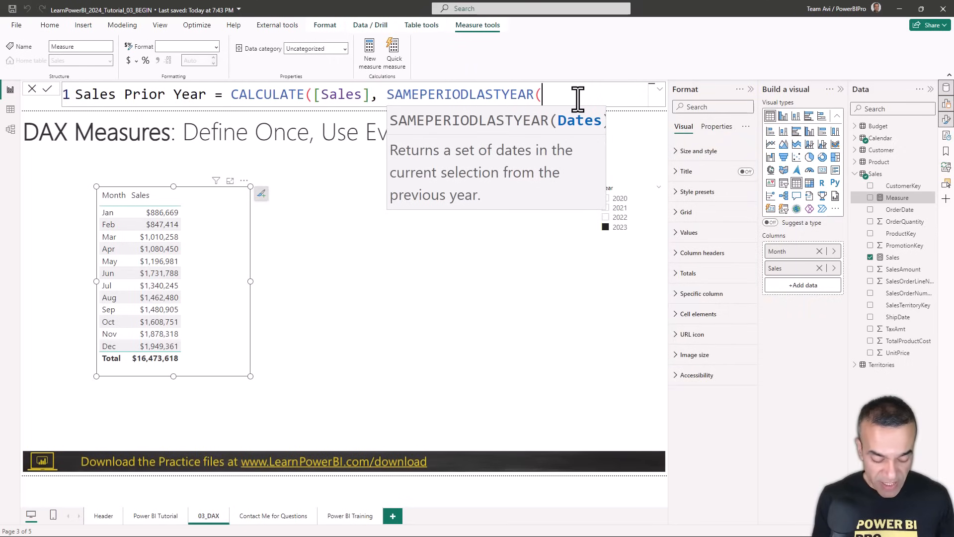
{"action": "type", "text": "Date"}
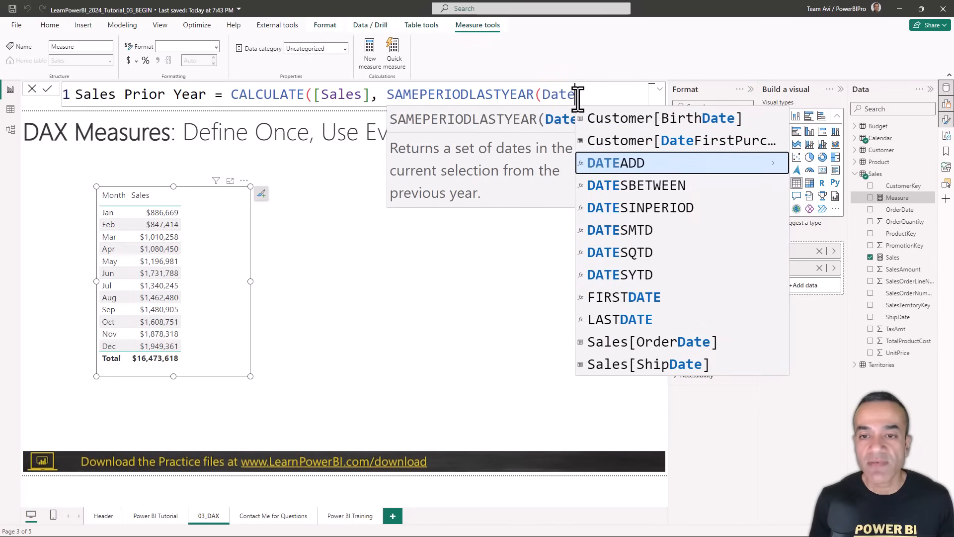
{"action": "double_click", "coordinate": [576, 95]}
{"action": "type", "text": "Calend"}
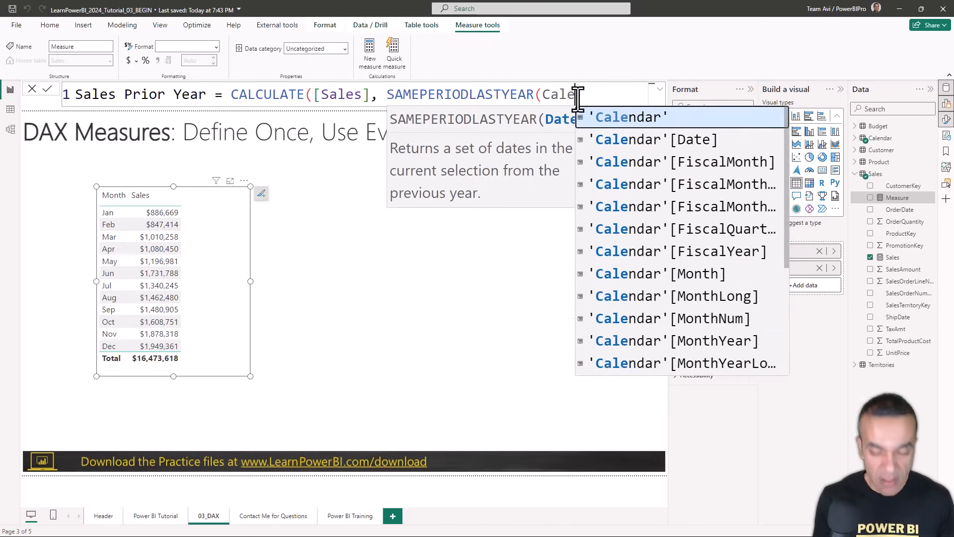
{"action": "left_click", "coordinate": [663, 141]}
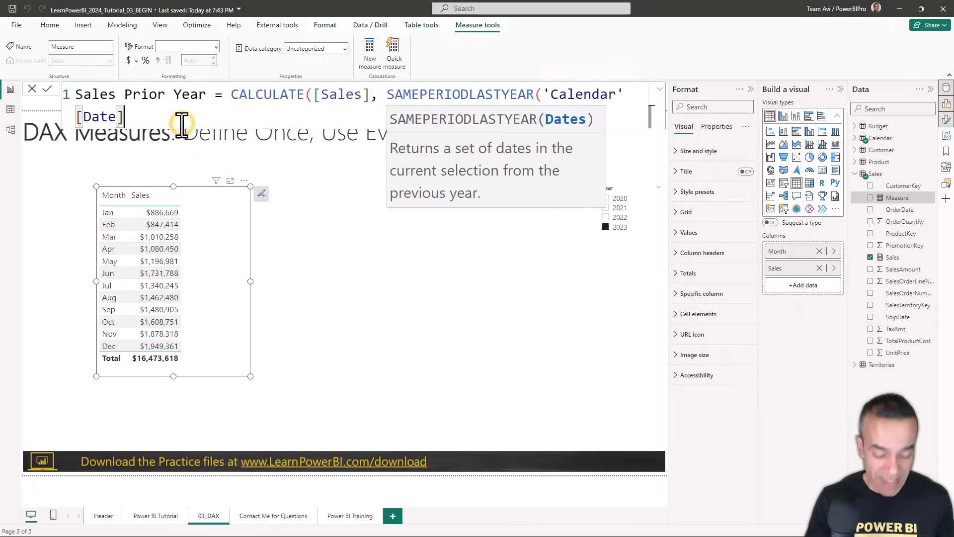
{"action": "type", "text": ")"}
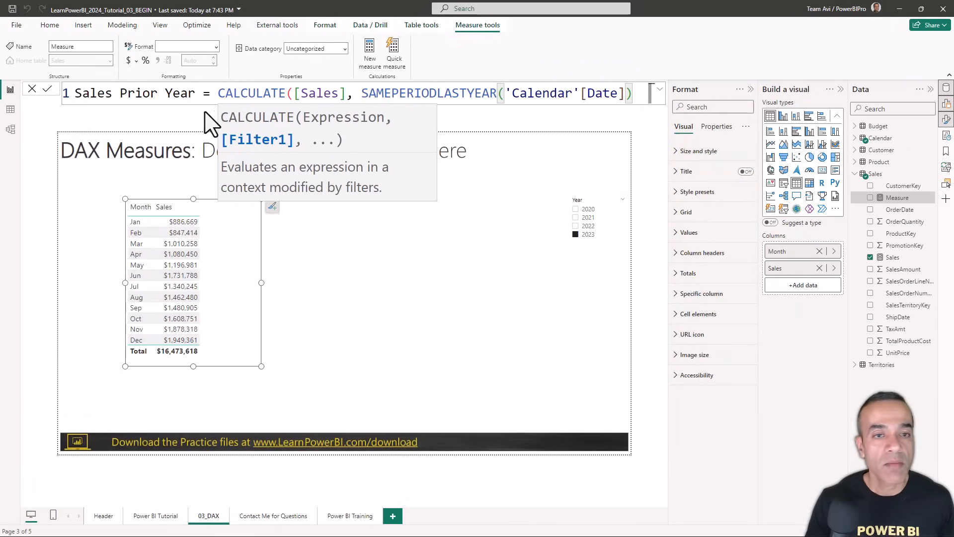
{"action": "left_click", "coordinate": [141, 97]}
{"action": "left_click", "coordinate": [47, 89]}
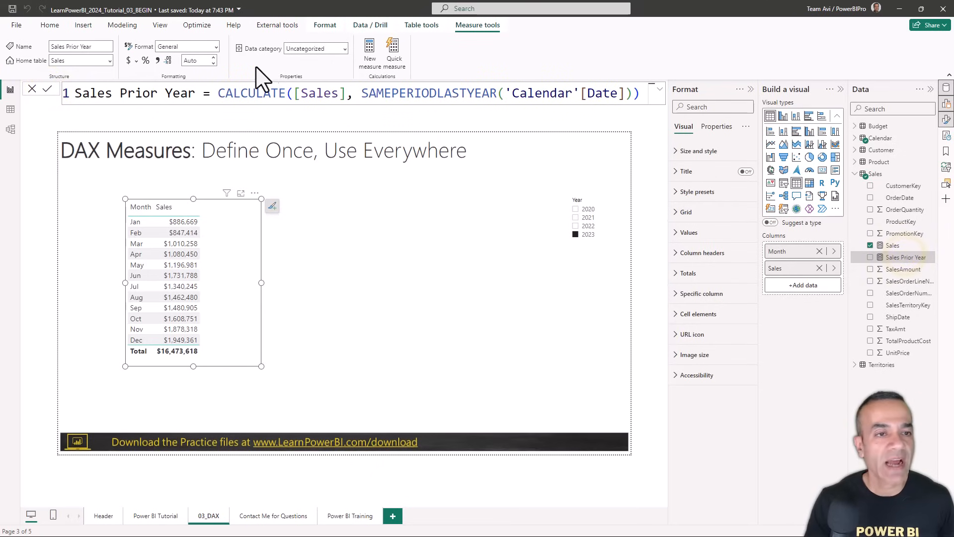
- Format the Sales Prior Year measure as Currency with 0 decimal places
{"action": "left_click", "coordinate": [215, 47]}
{"action": "left_click", "coordinate": [191, 74]}
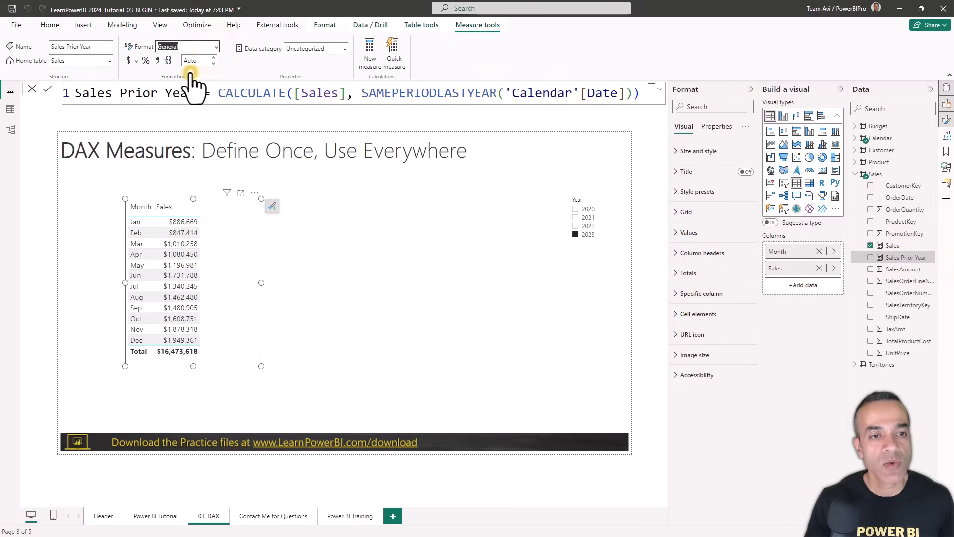
{"action": "left_click", "coordinate": [213, 59]}
{"action": "left_click", "coordinate": [227, 242]}
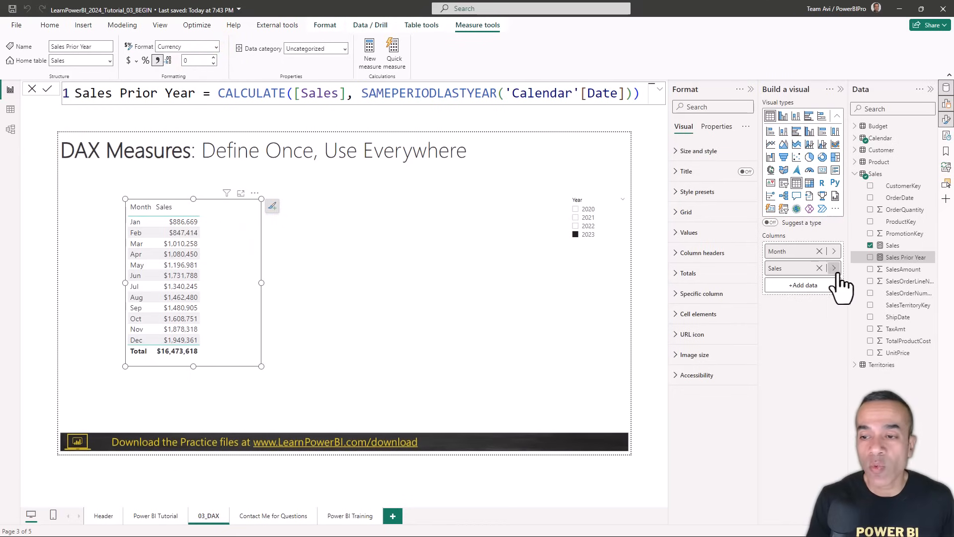
- Add Sales Prior Year to the monthly table and check it by switching the Year slicer to 2022 and back to 2023
{"action": "left_click", "coordinate": [870, 258]}
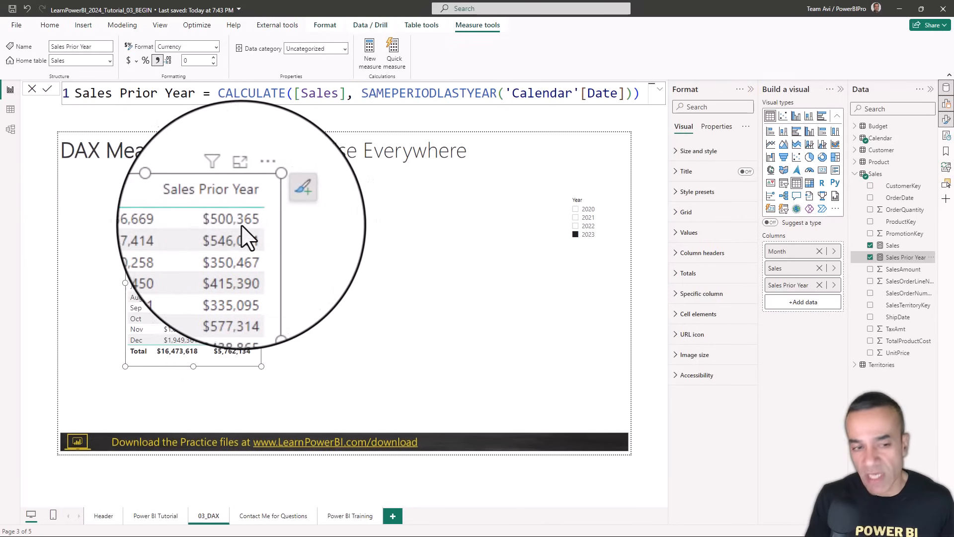
{"action": "left_click", "coordinate": [585, 226]}
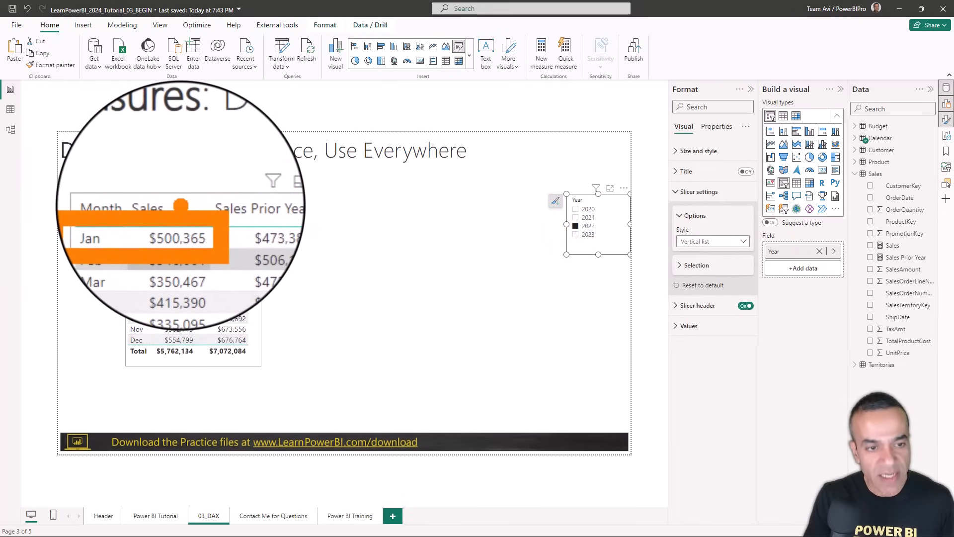
{"action": "left_click", "coordinate": [587, 234]}
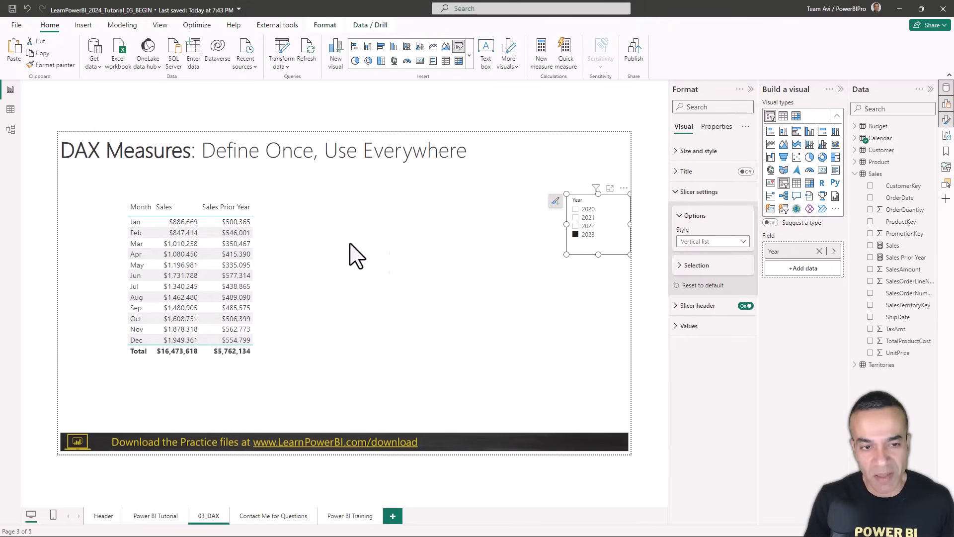
- Move the monthly table up beneath the page title's left end and place a duplicate of it alongside to the right
{"action": "left_click_drag", "start_coordinate": [257, 201], "coordinate": [200, 176]}
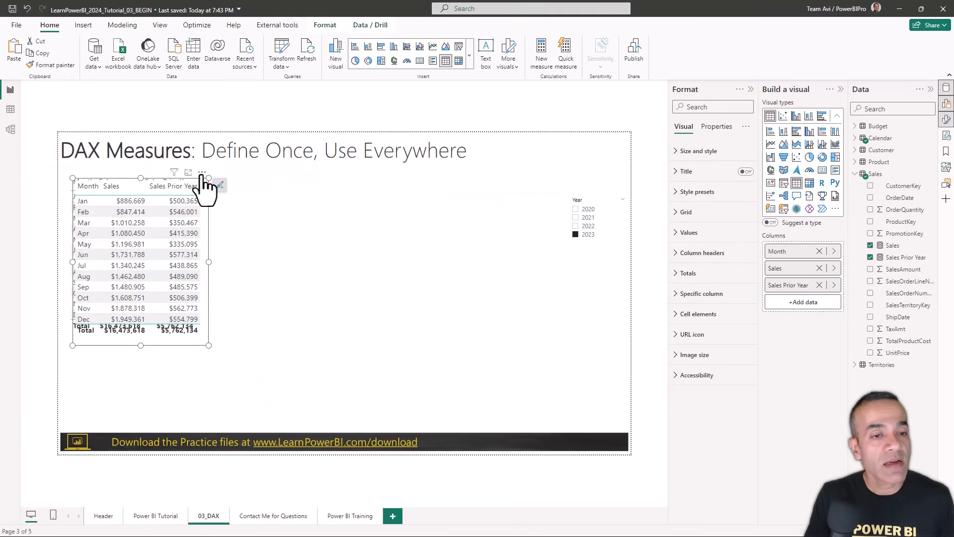
{"action": "key", "text": "ctrl+c"}
{"action": "key", "text": "ctrl+v"}
{"action": "left_click_drag", "start_coordinate": [202, 187], "coordinate": [352, 185]}
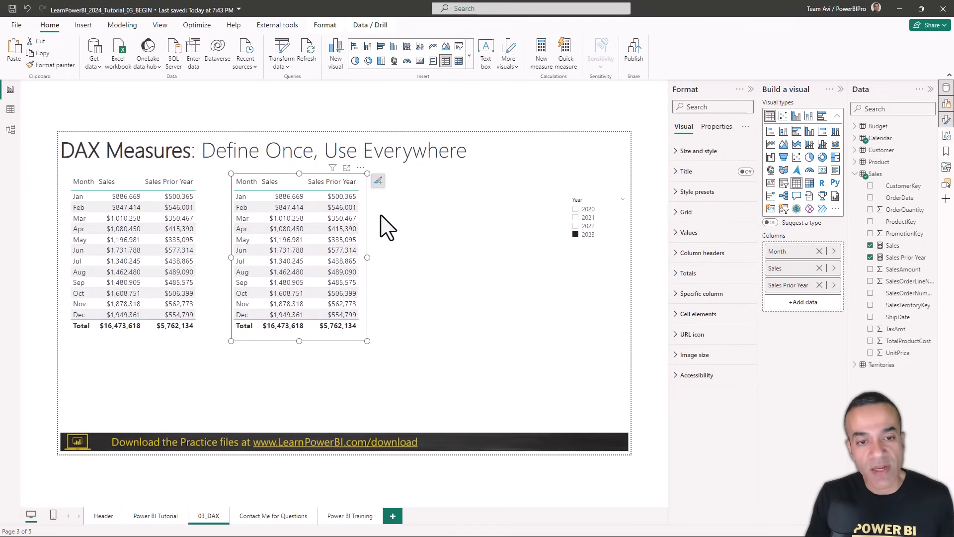
{"action": "left_click", "coordinate": [363, 244]}
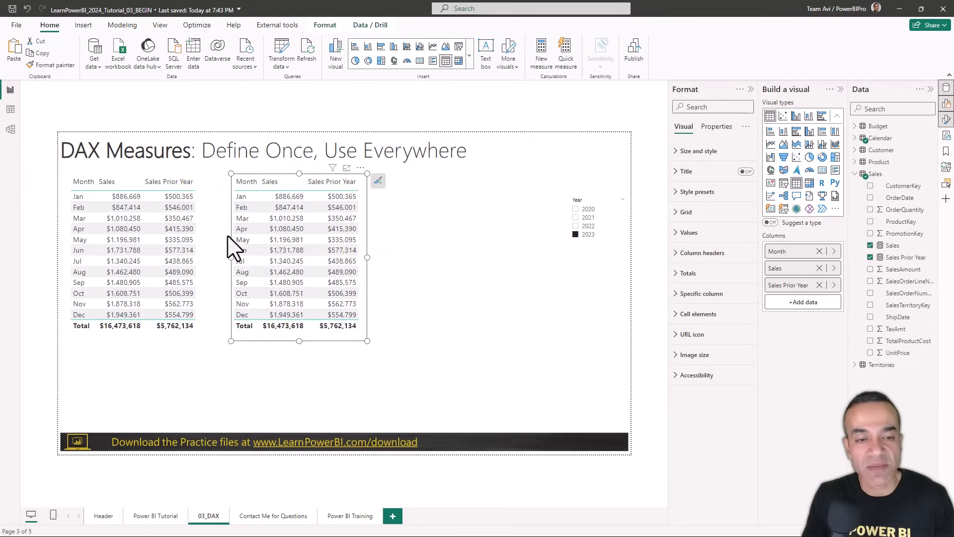
- Replace Month with Country from the Territories table in the duplicated table, then widen and shorten it to fit its contents
{"action": "left_click", "coordinate": [819, 251]}
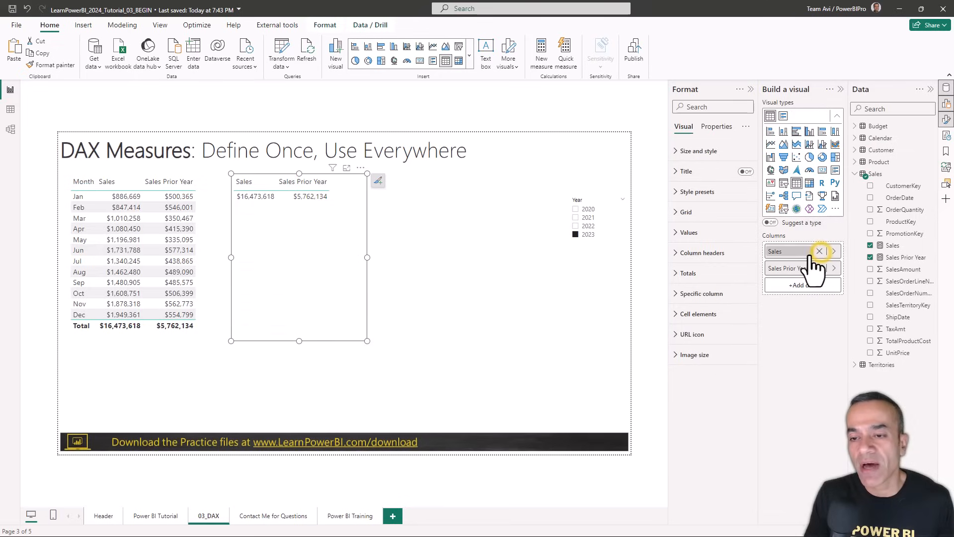
{"action": "left_click", "coordinate": [858, 174]}
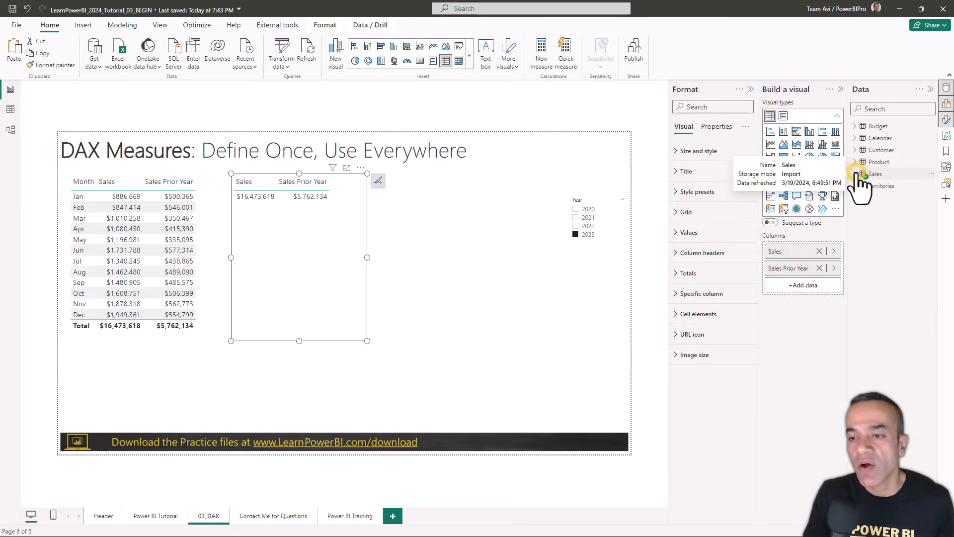
{"action": "left_click", "coordinate": [859, 185]}
{"action": "left_click_drag", "start_coordinate": [895, 198], "coordinate": [790, 246]}
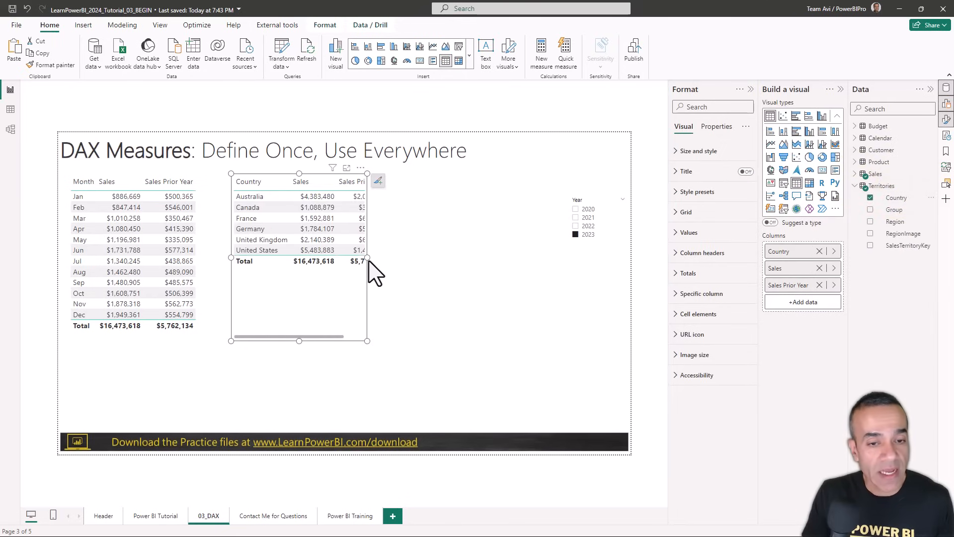
{"action": "left_click_drag", "start_coordinate": [367, 257], "coordinate": [433, 270]}
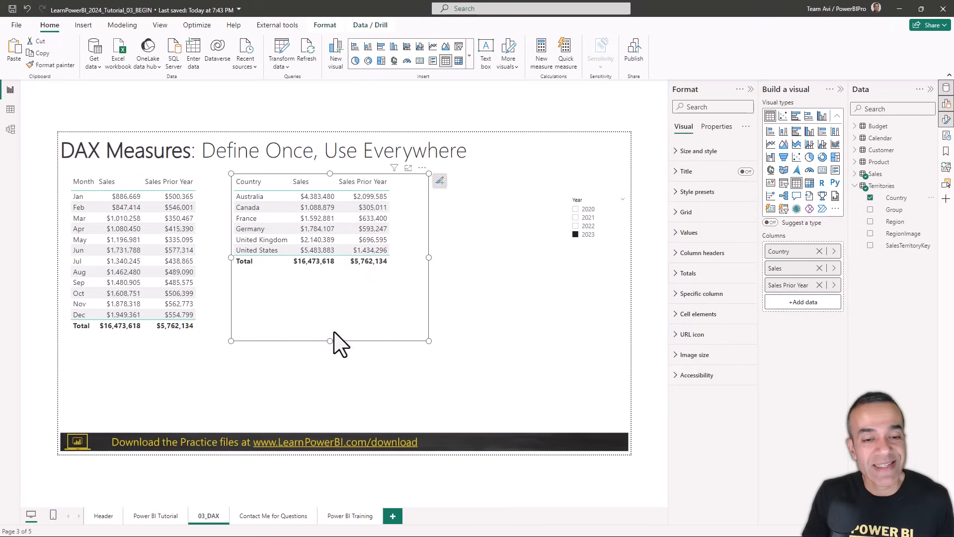
{"action": "left_click_drag", "start_coordinate": [330, 342], "coordinate": [330, 276]}
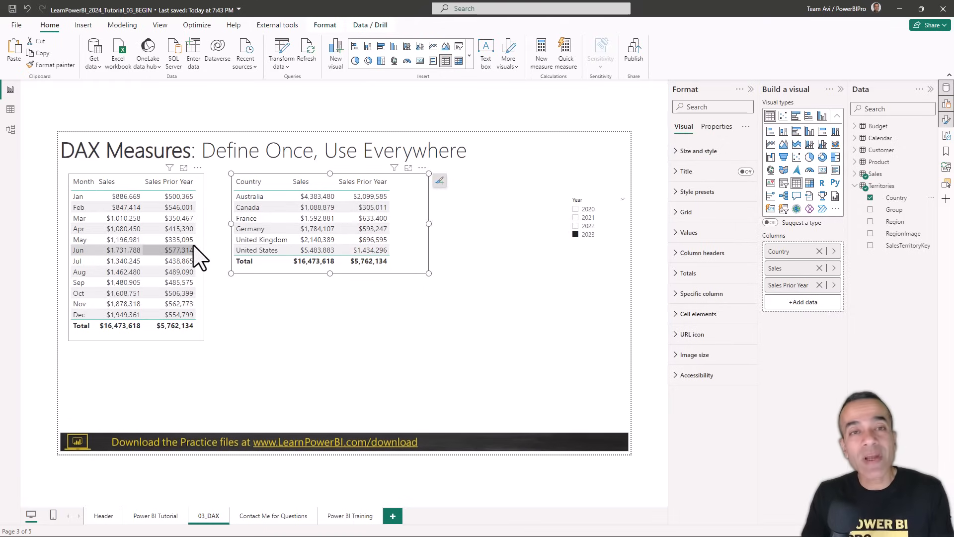
- Examine how the Product, Territories and Calendar tables relate to Sales in the data model, then return to the report
{"action": "left_click", "coordinate": [15, 137]}
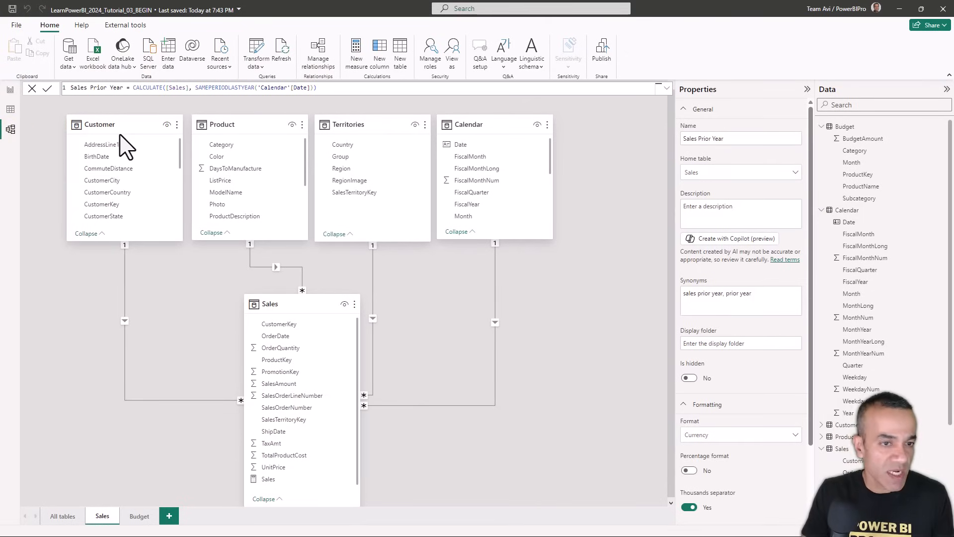
{"action": "left_click", "coordinate": [219, 133]}
{"action": "left_click", "coordinate": [347, 128]}
{"action": "left_click", "coordinate": [482, 125]}
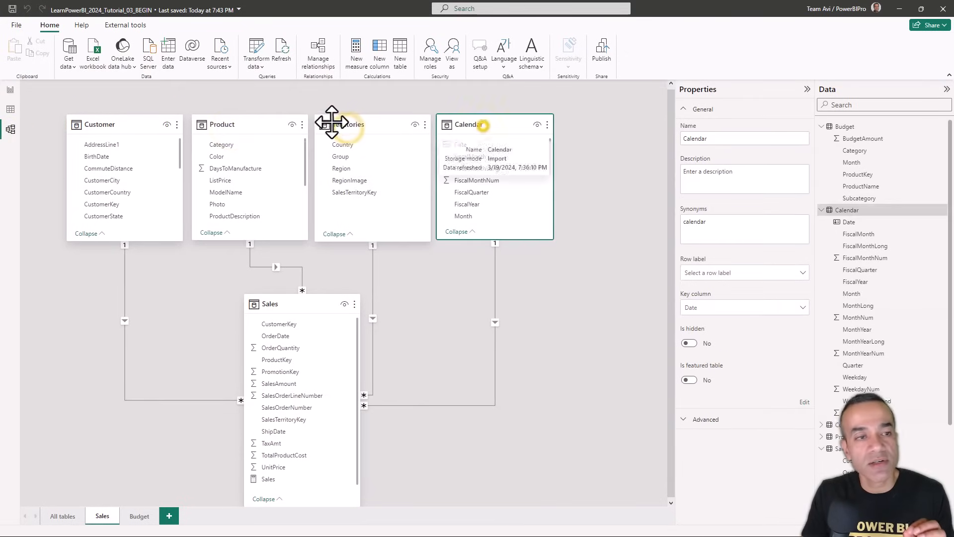
{"action": "left_click", "coordinate": [11, 91]}
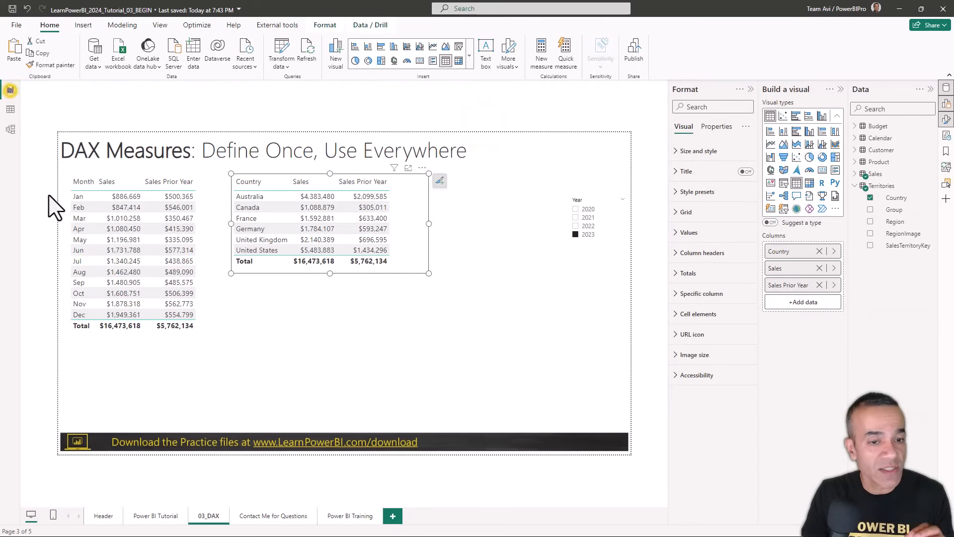
- Duplicate the monthly table as a line chart of Sales and Sales Prior Year by Month, resized and placed below the original
{"action": "left_click", "coordinate": [202, 305]}
{"action": "key", "text": "ctrl+c"}
{"action": "key", "text": "ctrl+v"}
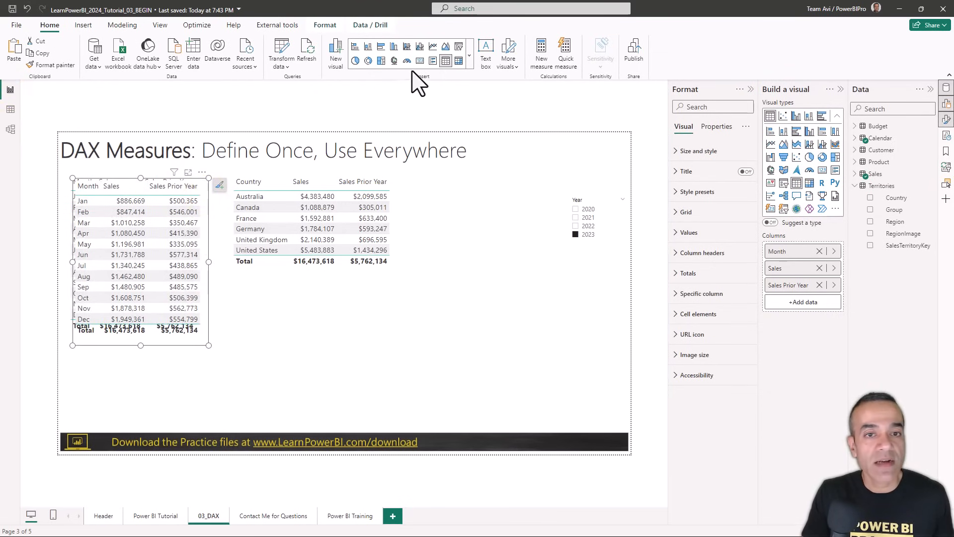
{"action": "left_click", "coordinate": [433, 46]}
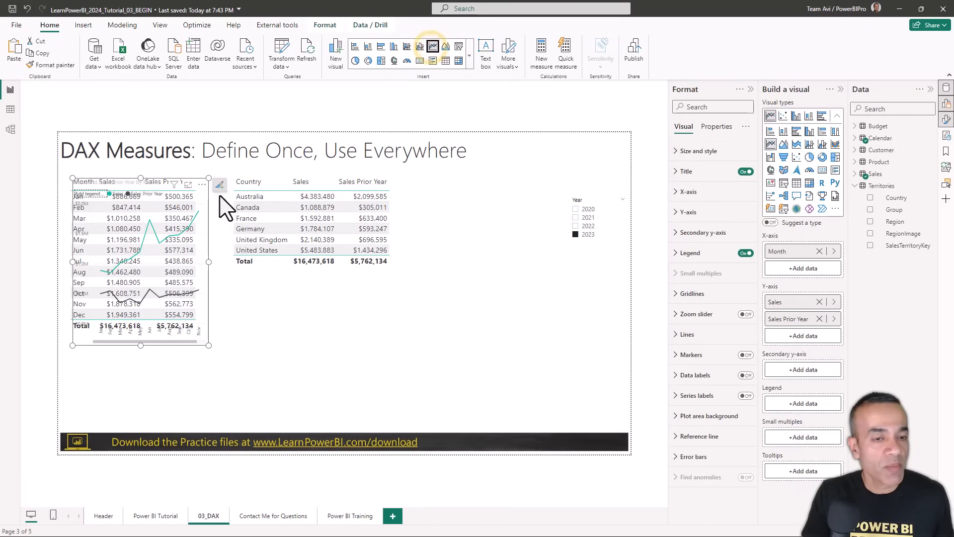
{"action": "left_click_drag", "start_coordinate": [209, 179], "coordinate": [256, 354]}
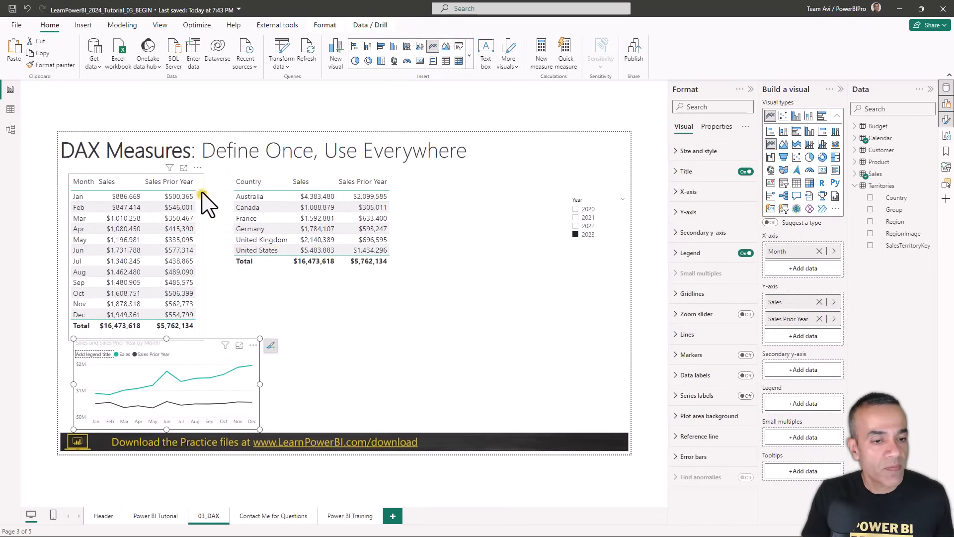
- Shift the monthly table slightly up and left, then inspect the monthly line chart enlarged in focus mode and return to the report
{"action": "left_click_drag", "start_coordinate": [206, 200], "coordinate": [201, 192]}
{"action": "left_click", "coordinate": [237, 342]}
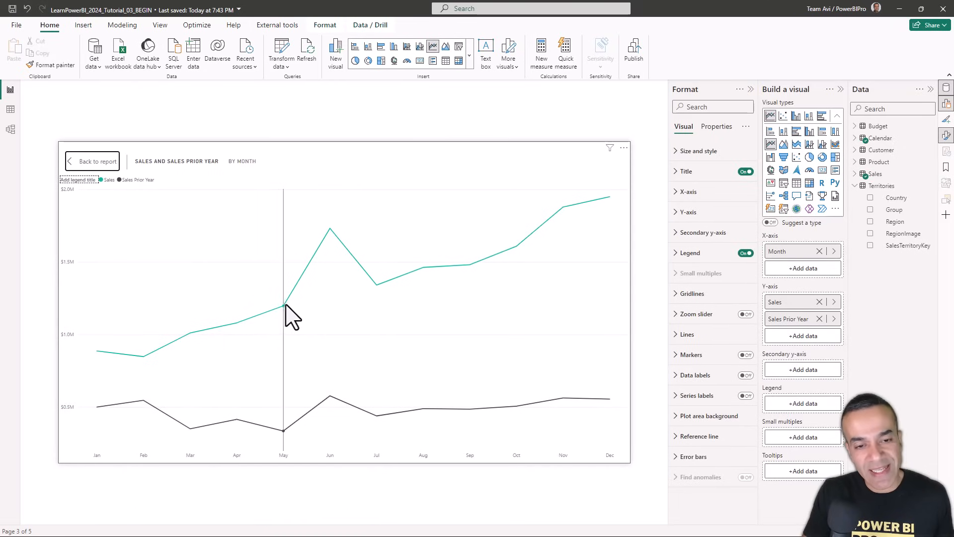
{"action": "left_click", "coordinate": [102, 162]}
- Duplicate the country table, place the copy beside the line chart, and convert it to a clustered column chart
{"action": "left_click", "coordinate": [420, 207]}
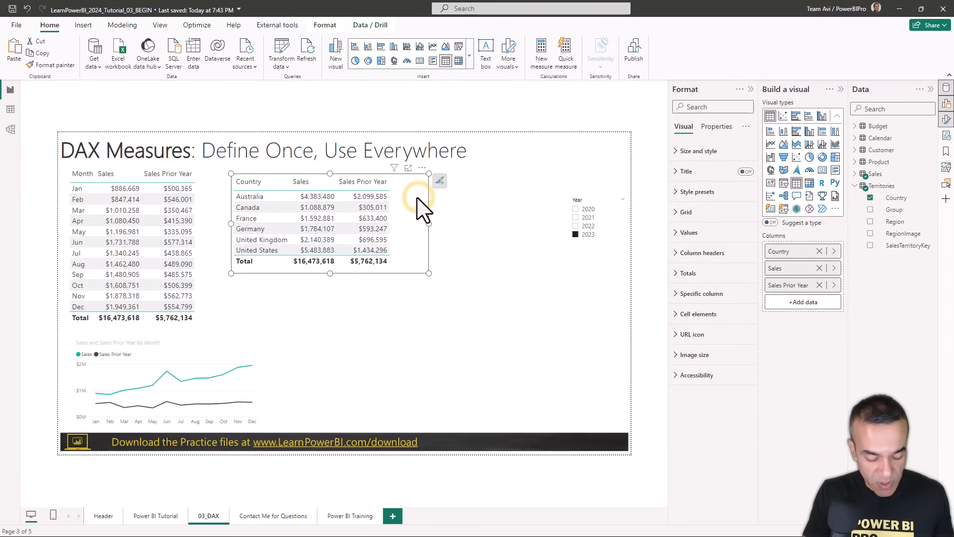
{"action": "key", "text": "ctrl+c"}
{"action": "key", "text": "ctrl+v"}
{"action": "left_click_drag", "start_coordinate": [428, 173], "coordinate": [481, 309]}
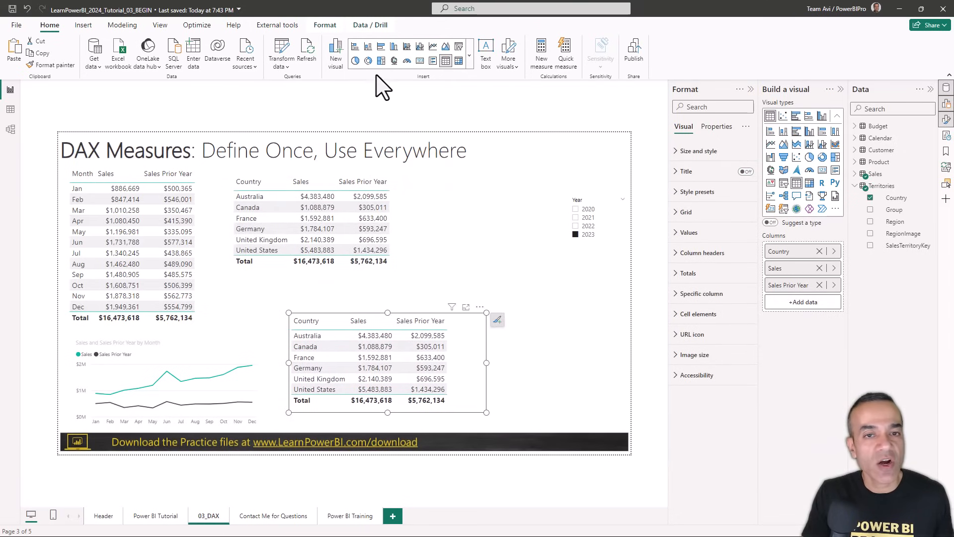
{"action": "left_click", "coordinate": [394, 47]}
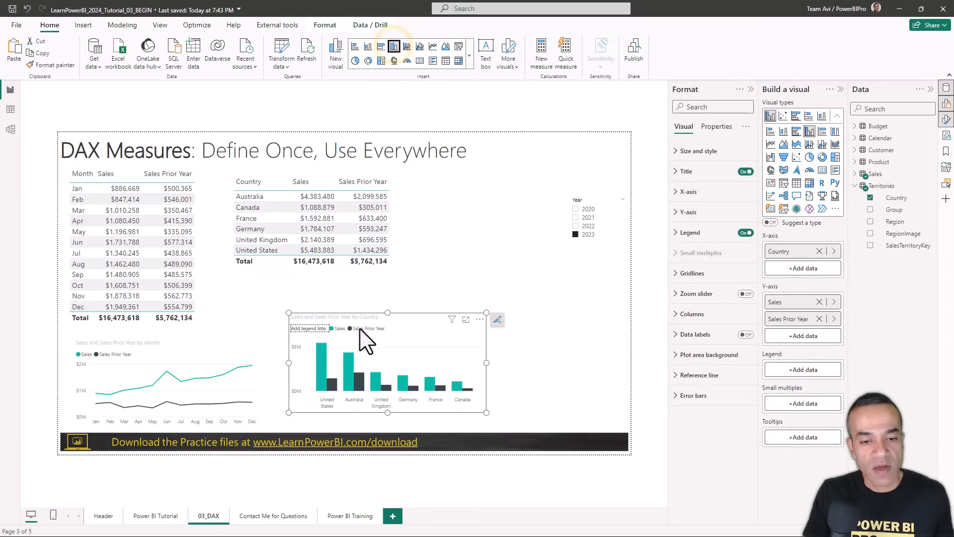
- Inspect the country column chart enlarged in focus mode, then return to the report and deselect the chart
{"action": "left_click", "coordinate": [466, 319]}
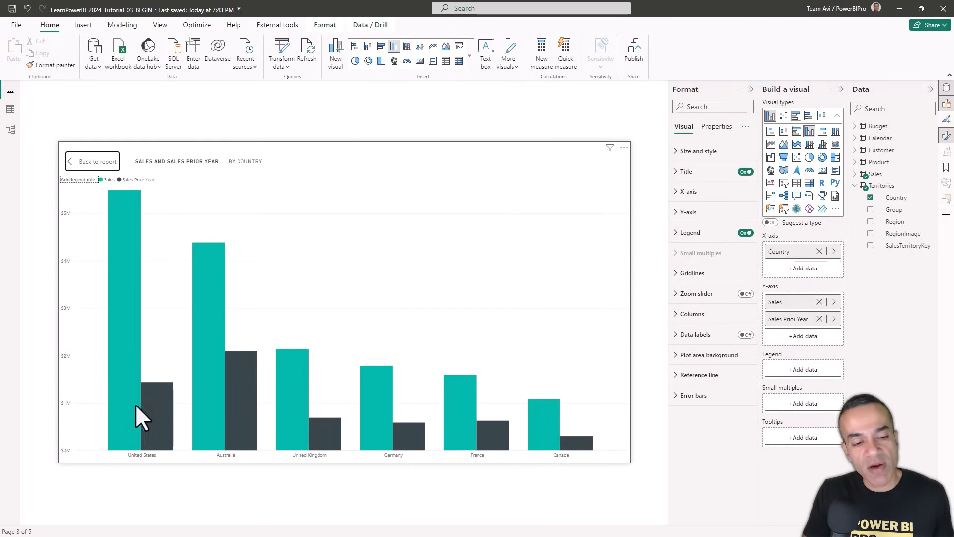
{"action": "left_click", "coordinate": [99, 167]}
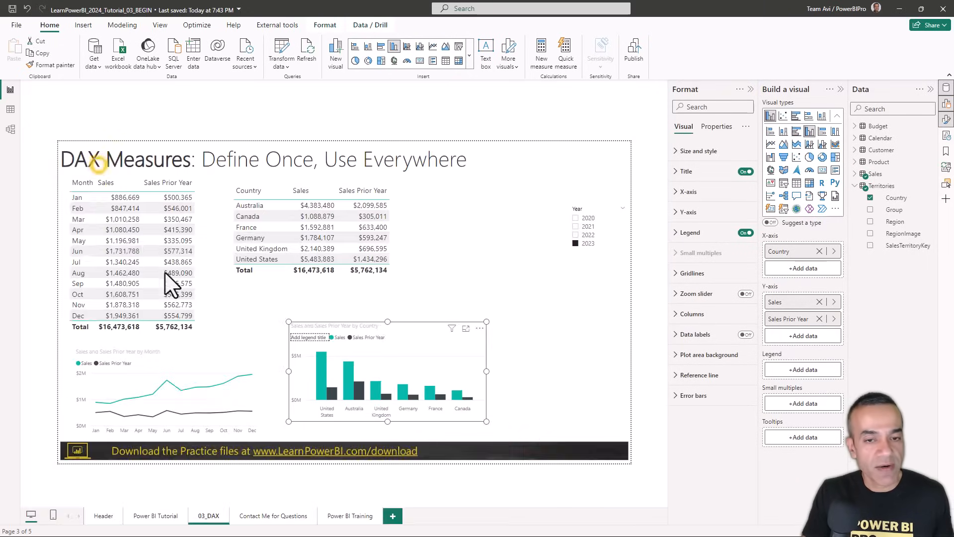
{"action": "left_click", "coordinate": [473, 271]}
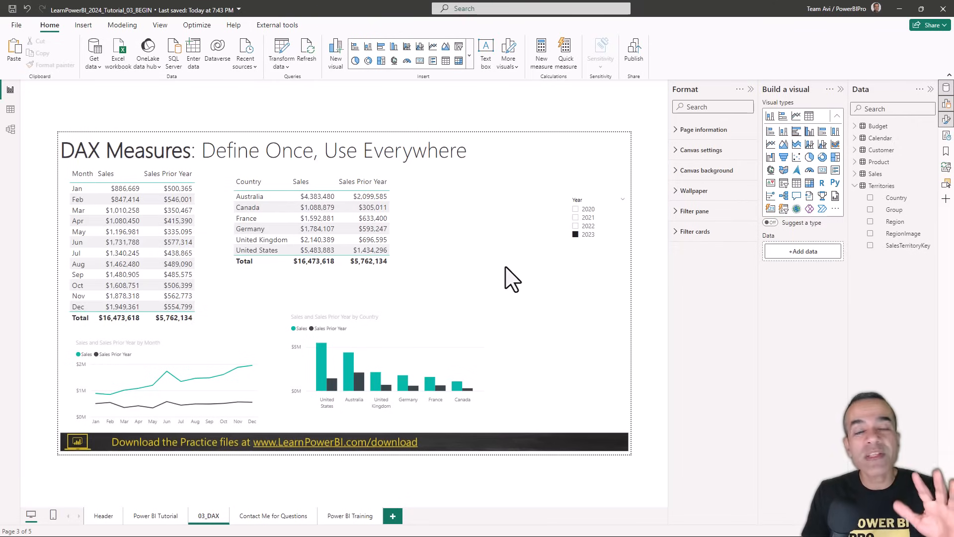
- Review the DAX formulas of the Sales and Sales Prior Year measures in the Sales table
{"action": "left_click", "coordinate": [855, 175]}
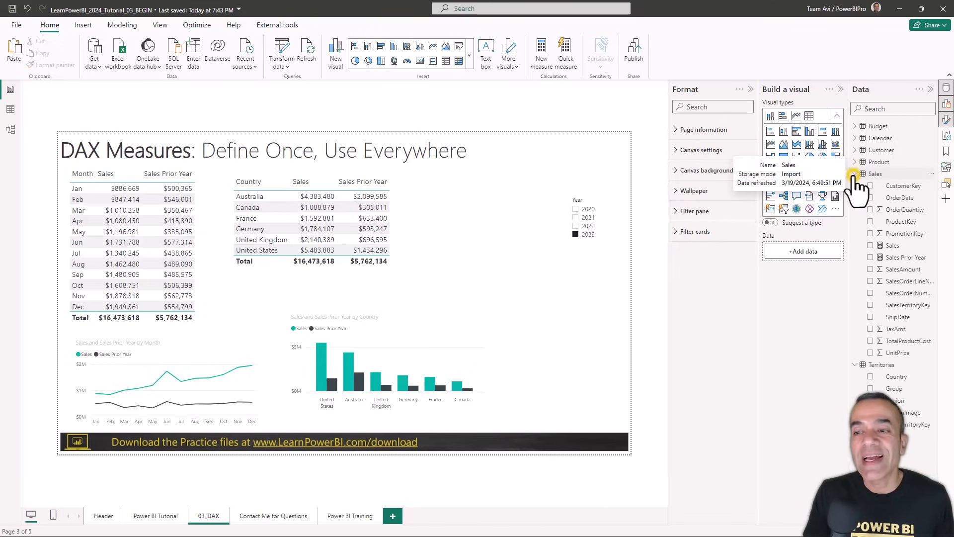
{"action": "left_click", "coordinate": [895, 246]}
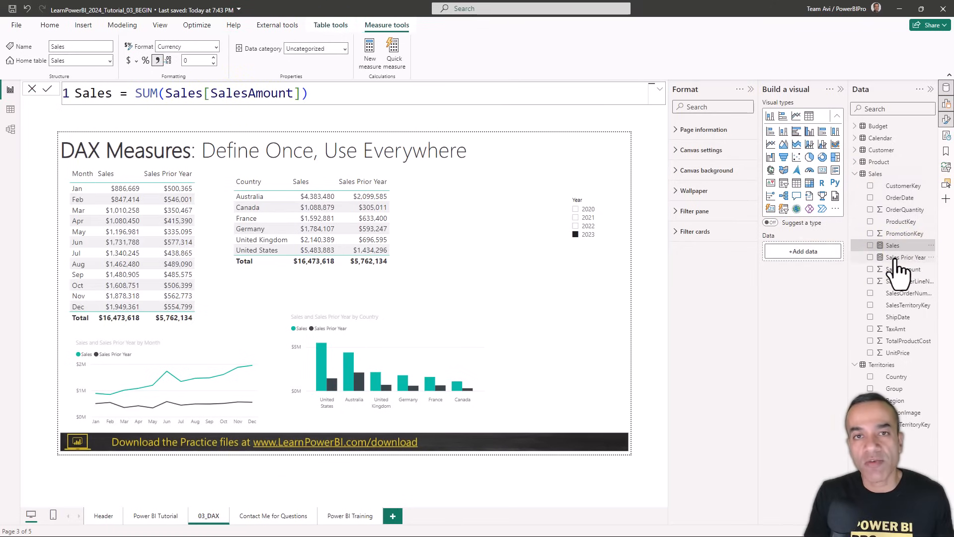
{"action": "left_click", "coordinate": [898, 257]}
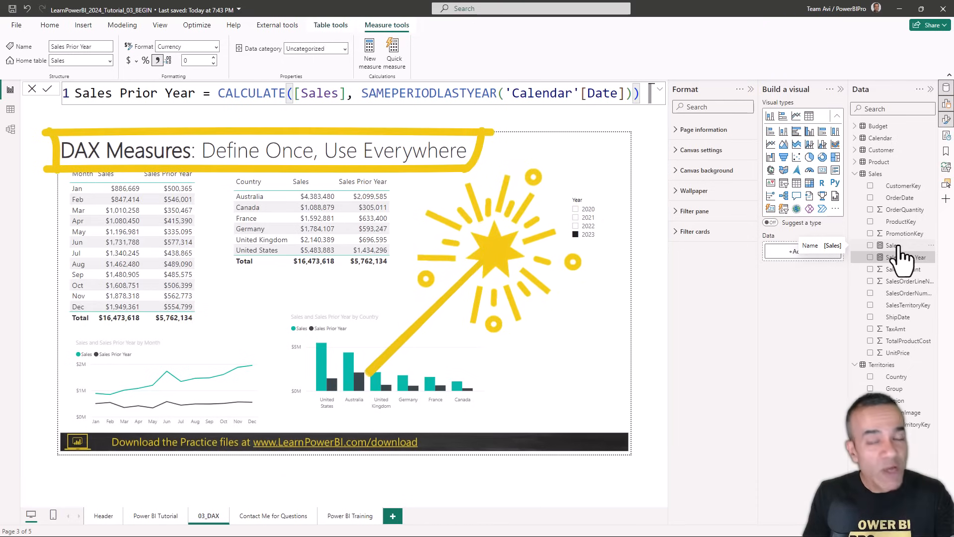
{"action": "left_click", "coordinate": [899, 247]}
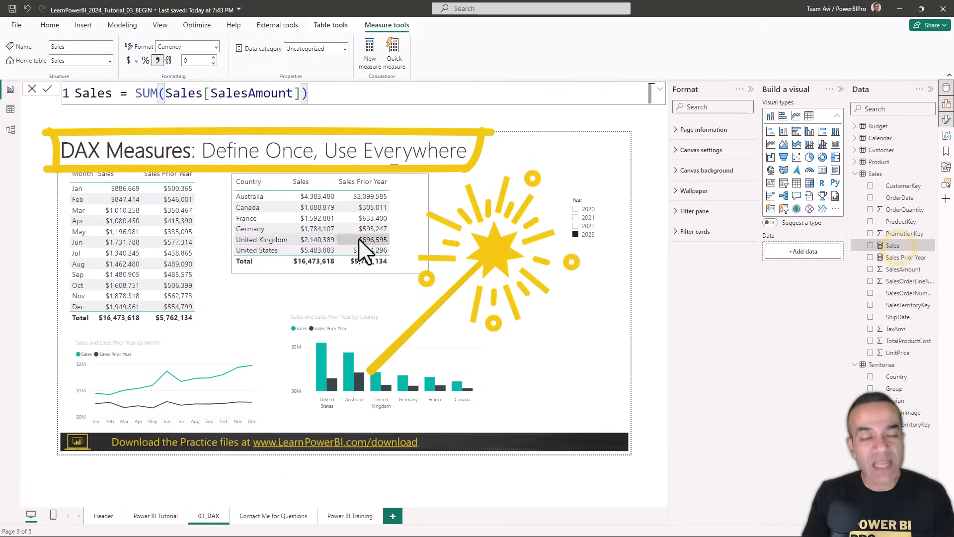
- View the table relationships in the data model, then return to the report and reopen the Sales Prior Year measure's formula
{"action": "left_click", "coordinate": [10, 130]}
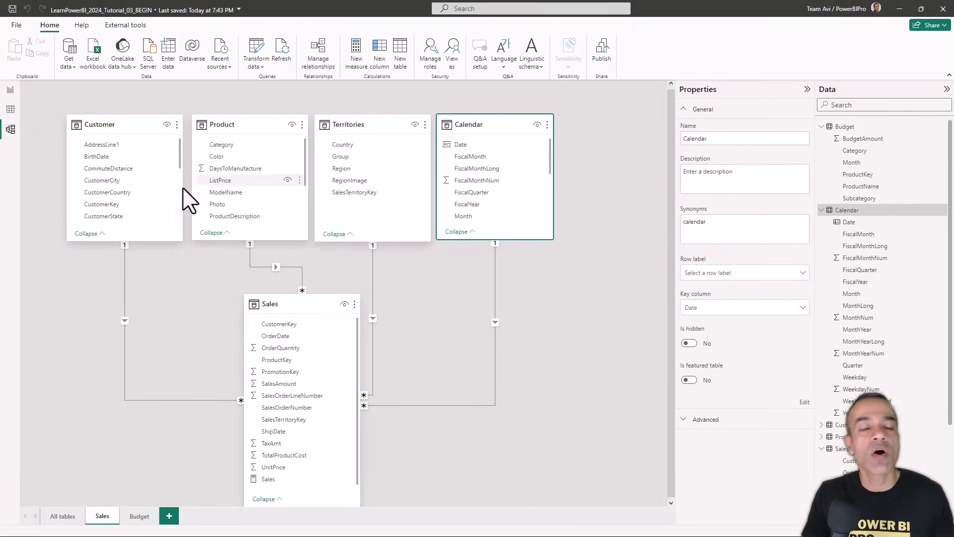
{"action": "left_click", "coordinate": [11, 90]}
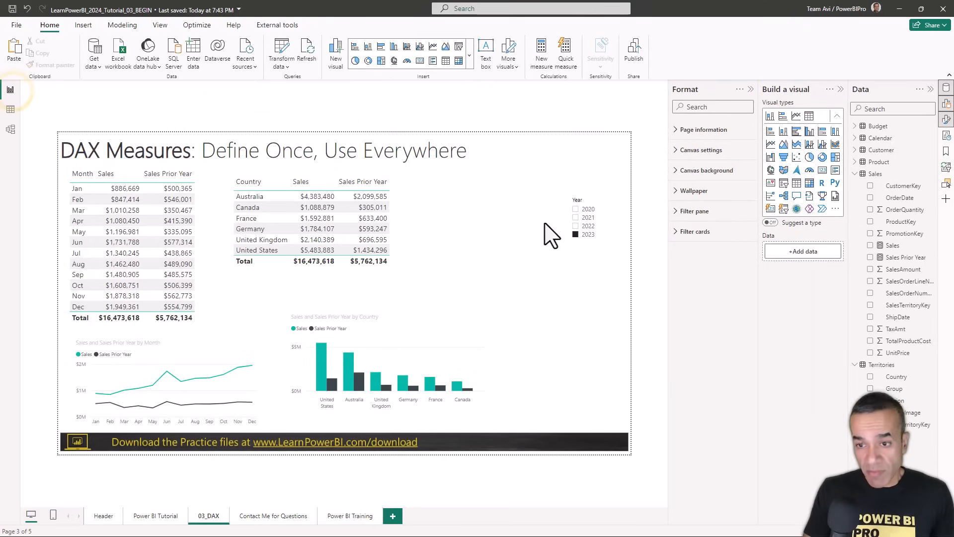
{"action": "left_click", "coordinate": [903, 257]}
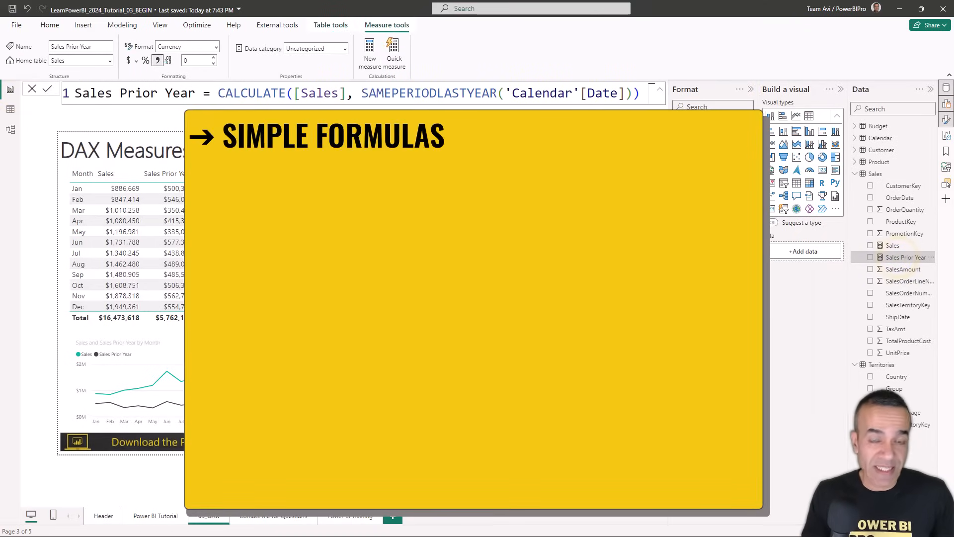
{"action": "left_click", "coordinate": [441, 92]}
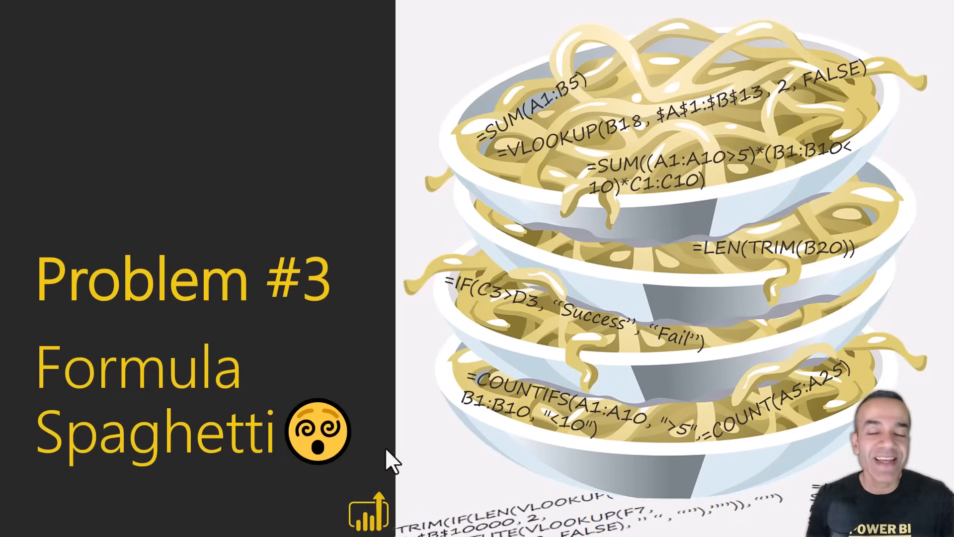
{"action": "key", "text": "Right"}
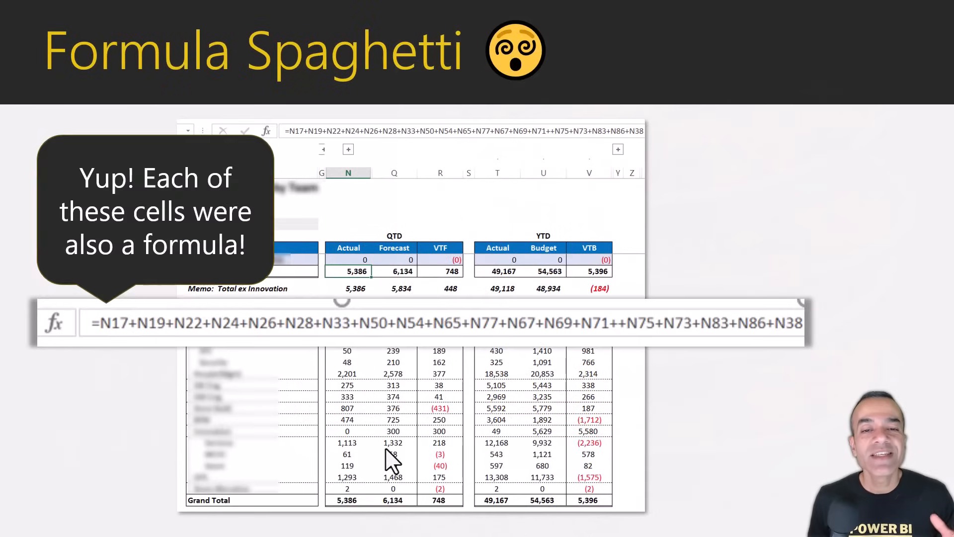
{"action": "key", "text": "Right"}
{"action": "key", "text": "Right"}
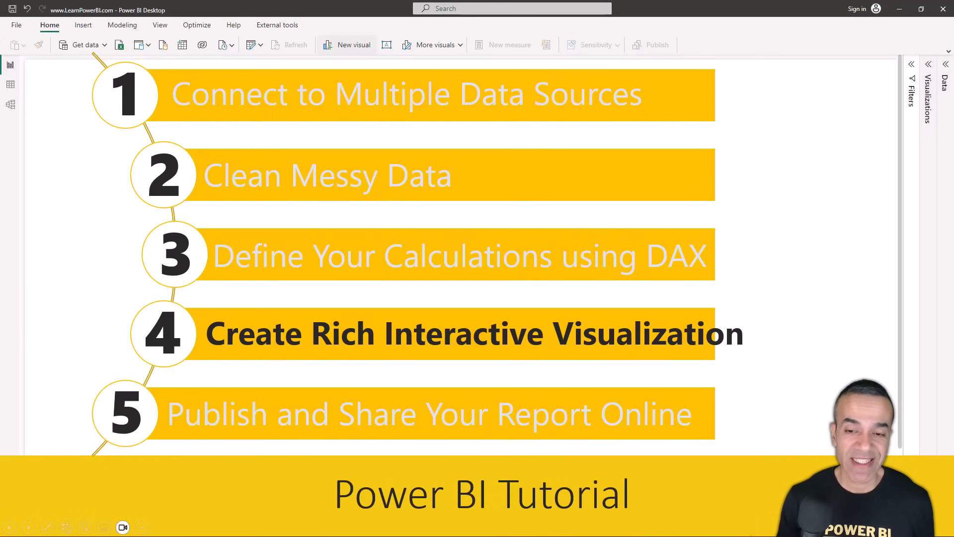
{"action": "key", "text": "Right"}
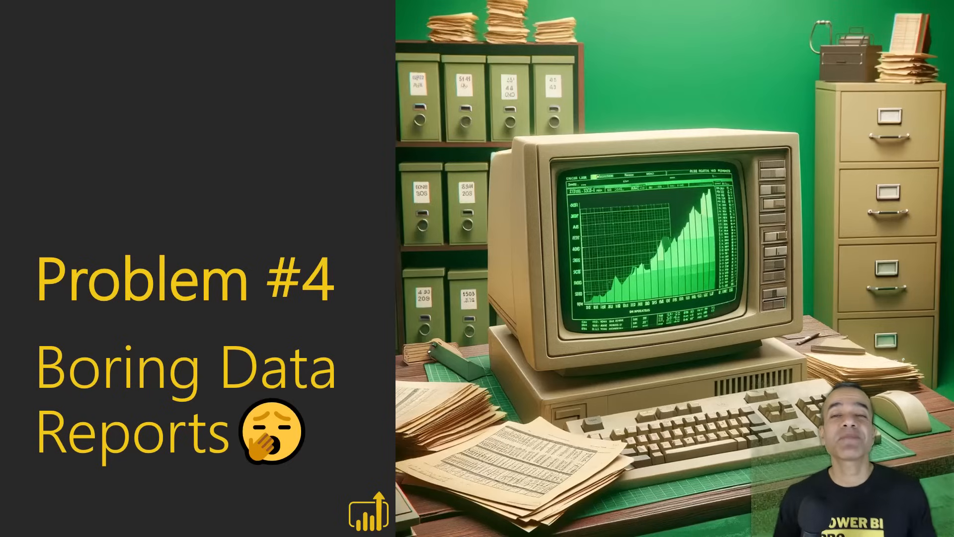
{"action": "left_click", "coordinate": [686, 479]}
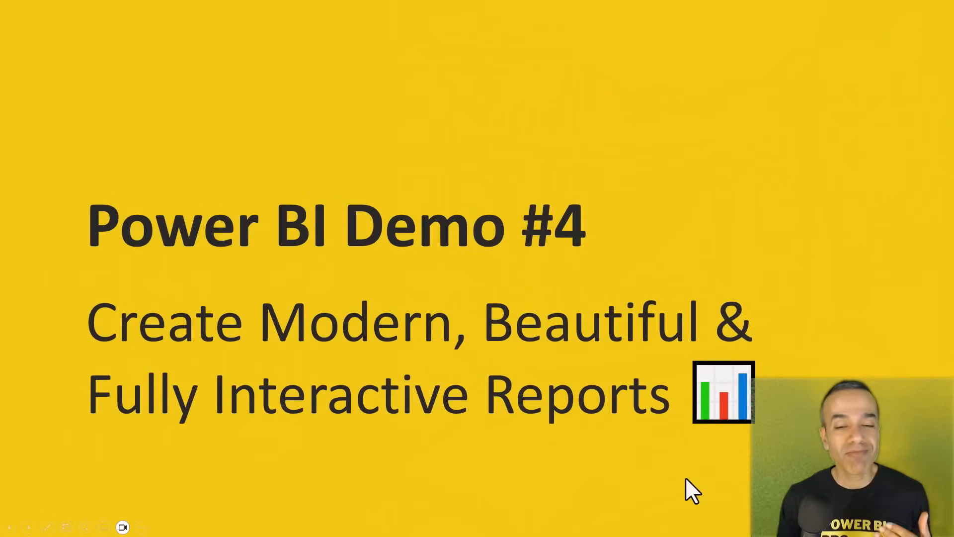
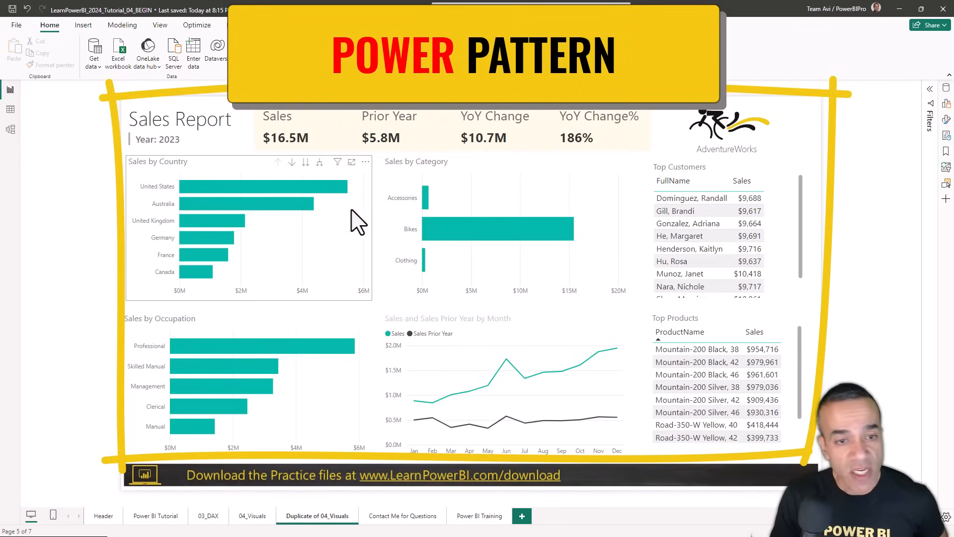
- Cross-filter the sales report by United States, Australia and United Kingdom in turn from Sales by Country, clearing the selection at the end
{"action": "left_click", "coordinate": [326, 188]}
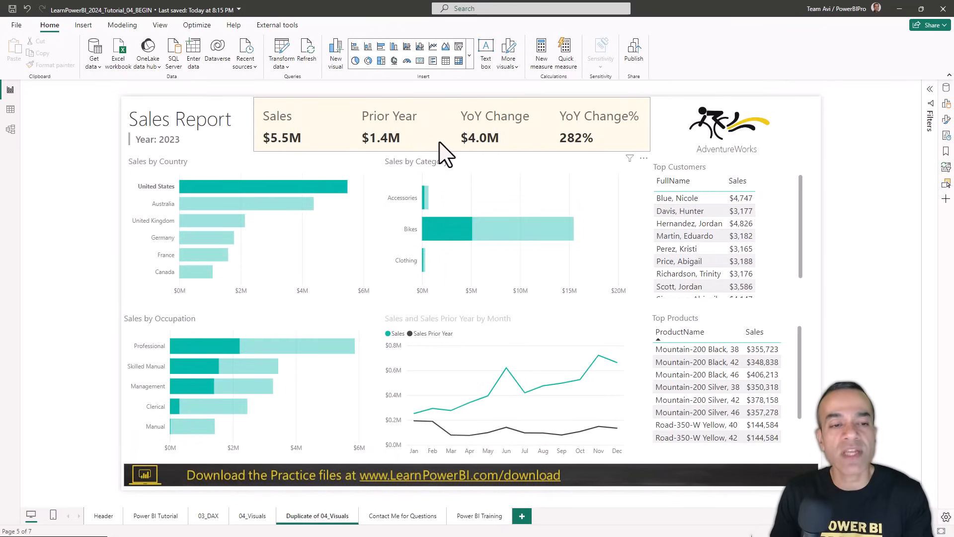
{"action": "left_click", "coordinate": [342, 236]}
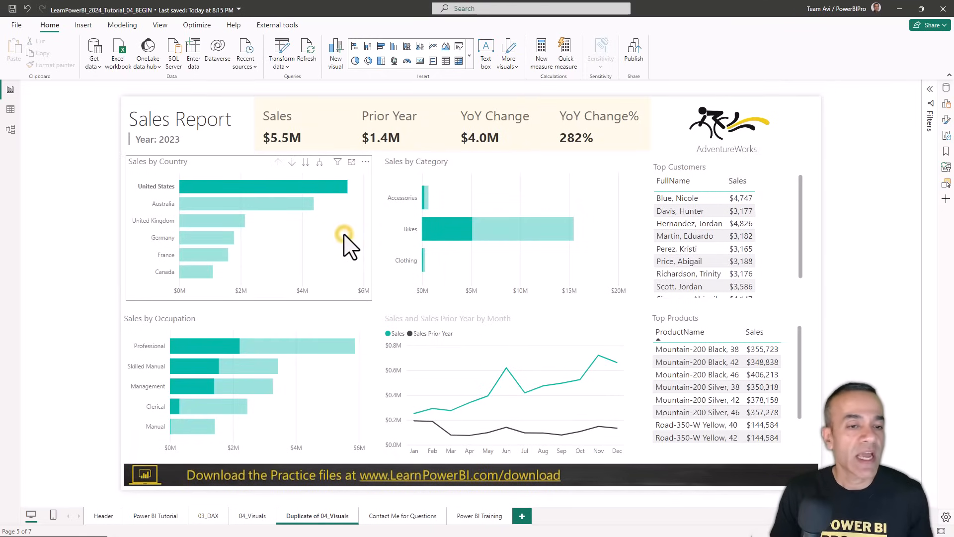
{"action": "left_click", "coordinate": [296, 207]}
{"action": "left_click", "coordinate": [236, 219]}
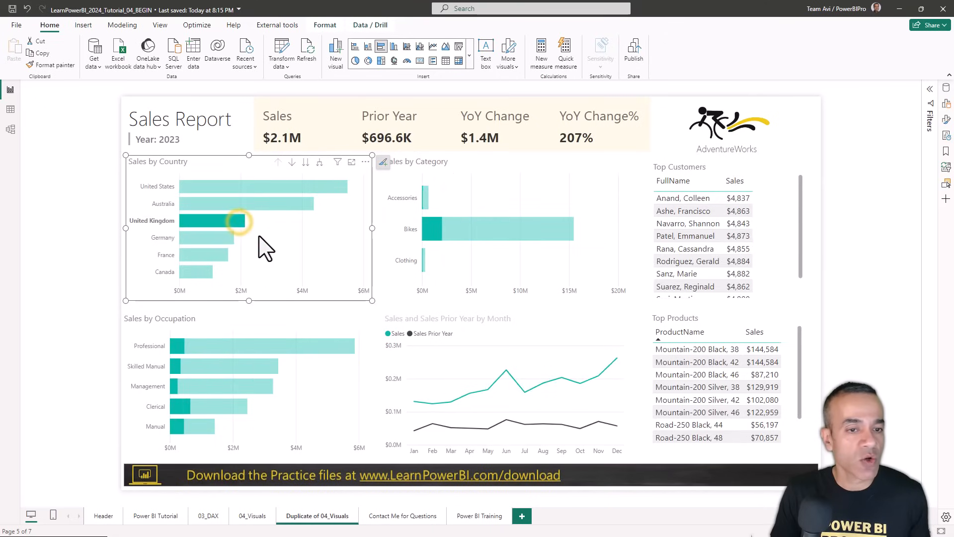
{"action": "left_click", "coordinate": [259, 235]}
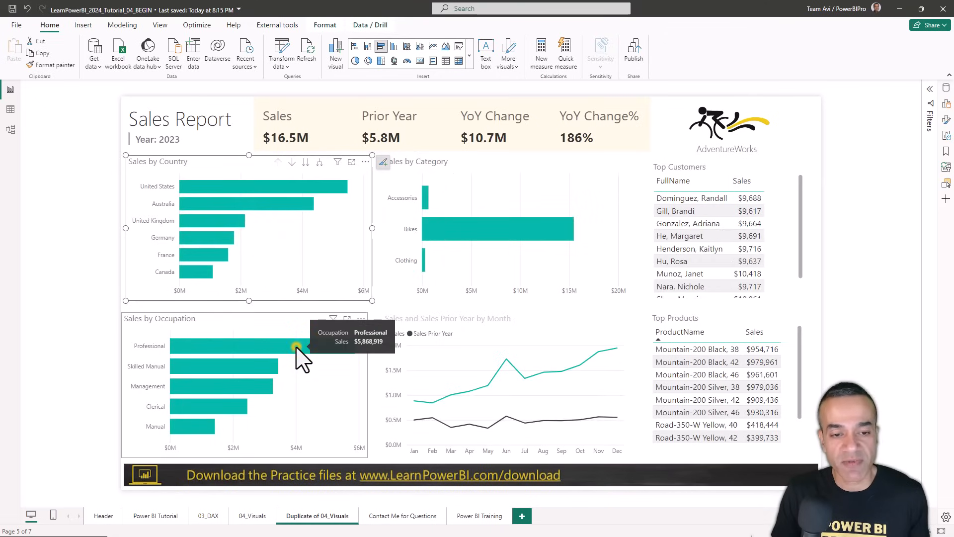
- Cross-filter the report by the Professional occupation combined with United States, then clear the selection
{"action": "left_click", "coordinate": [297, 350]}
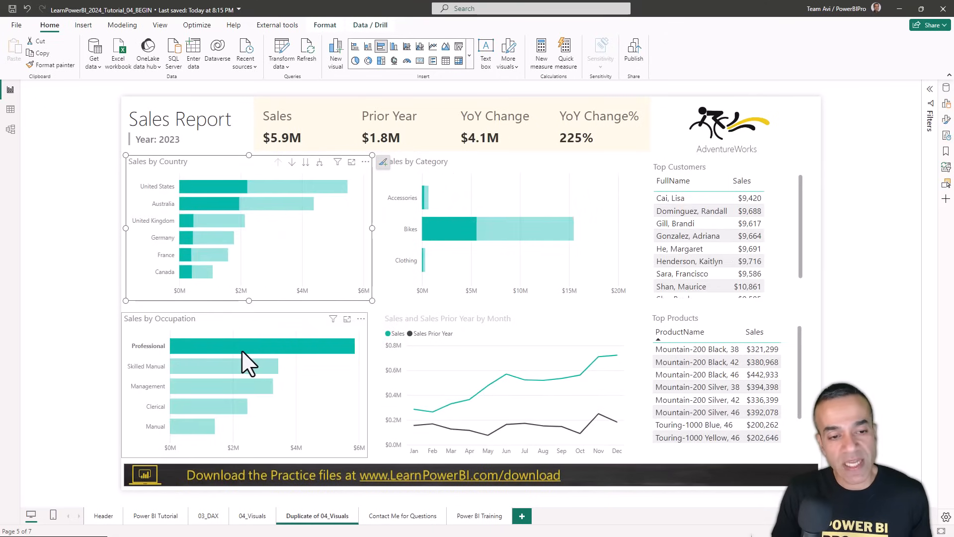
{"action": "left_click", "coordinate": [219, 186], "text": "ctrl"}
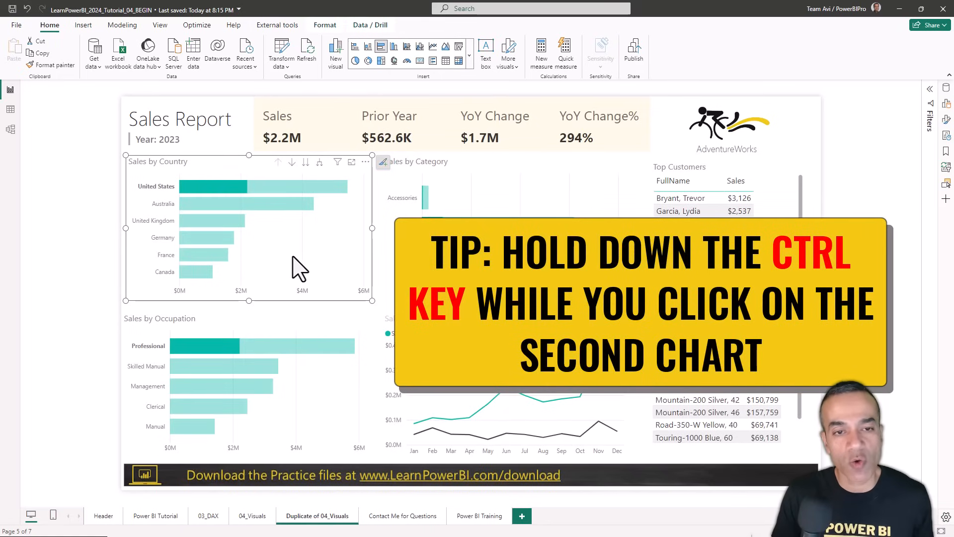
{"action": "left_click", "coordinate": [284, 246]}
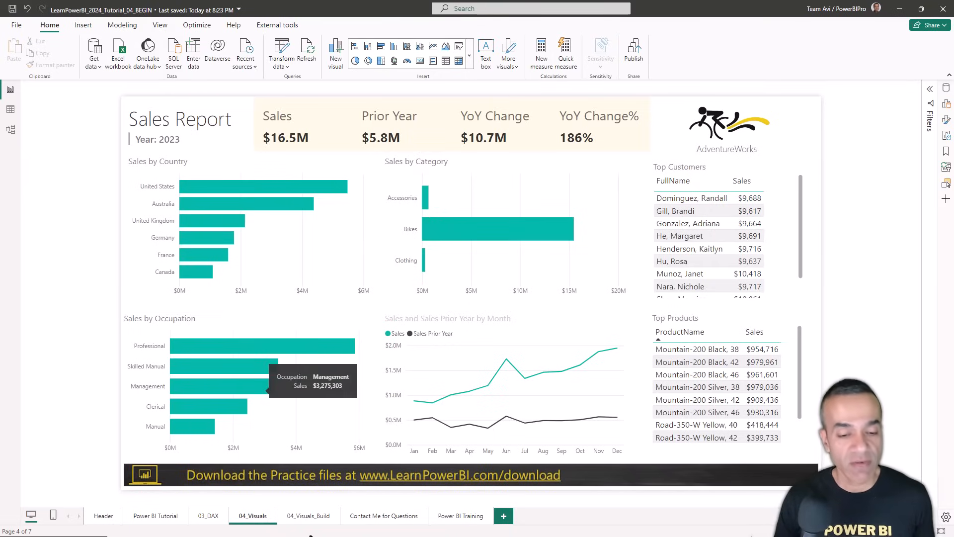
- Open the 04_Visuals_Build page and remove its existing Year page filter
{"action": "left_click", "coordinate": [315, 522]}
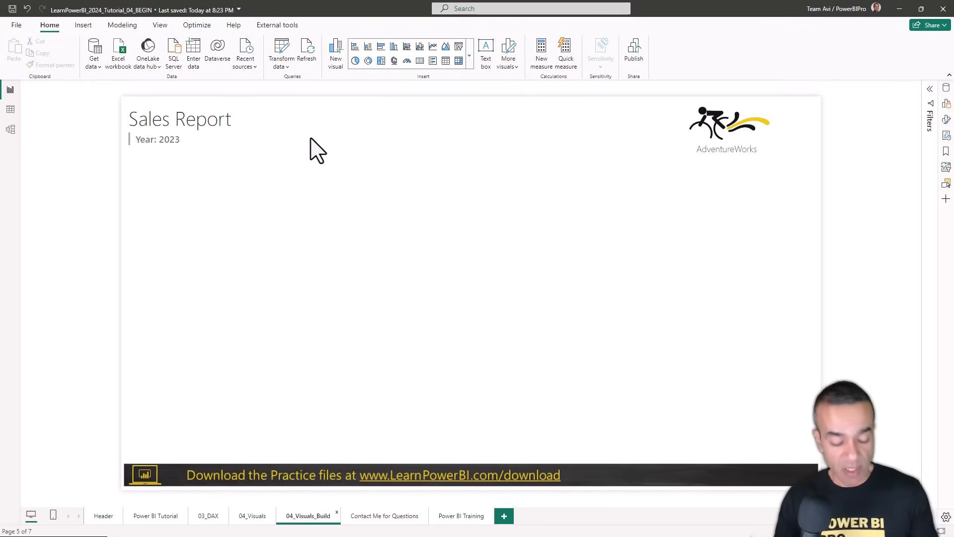
{"action": "mouse_move", "coordinate": [284, 107]}
{"action": "left_mouse_down"}
{"action": "mouse_move", "coordinate": [577, 158]}
{"action": "mouse_move", "coordinate": [675, 162]}
{"action": "left_mouse_up"}
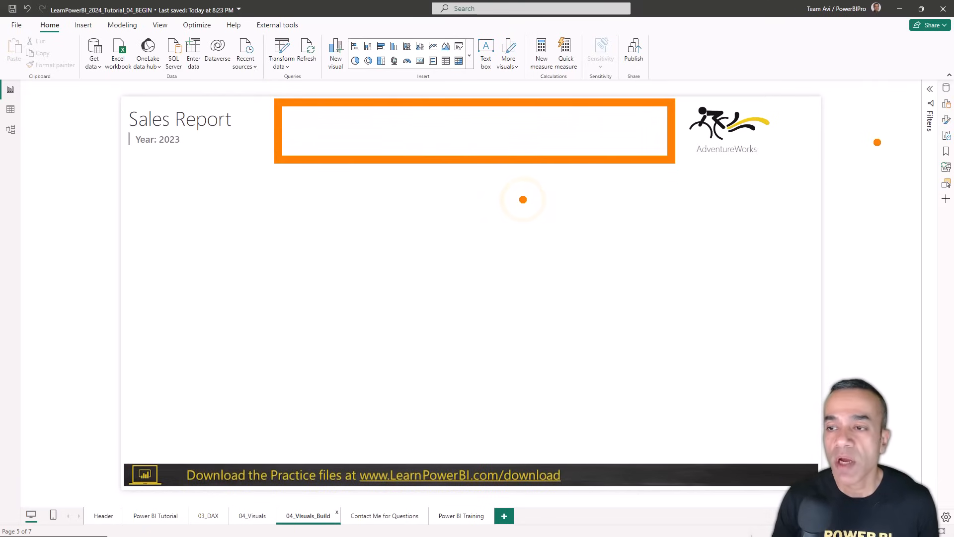
{"action": "key", "text": "Escape"}
{"action": "left_click", "coordinate": [930, 90]}
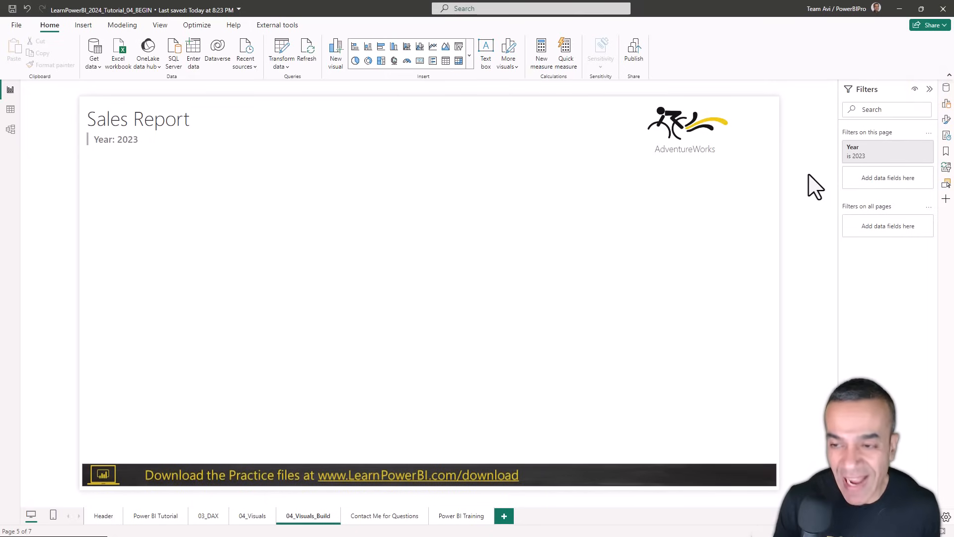
{"action": "left_click", "coordinate": [916, 148]}
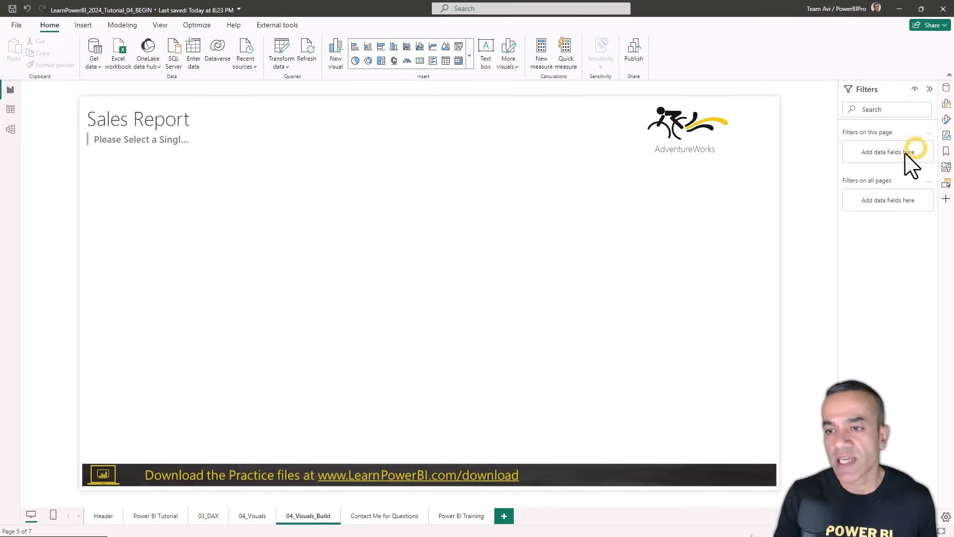
- Add Calendar's Year field as a page filter with Basic filtering and limit it to 2023
{"action": "left_click", "coordinate": [946, 94]}
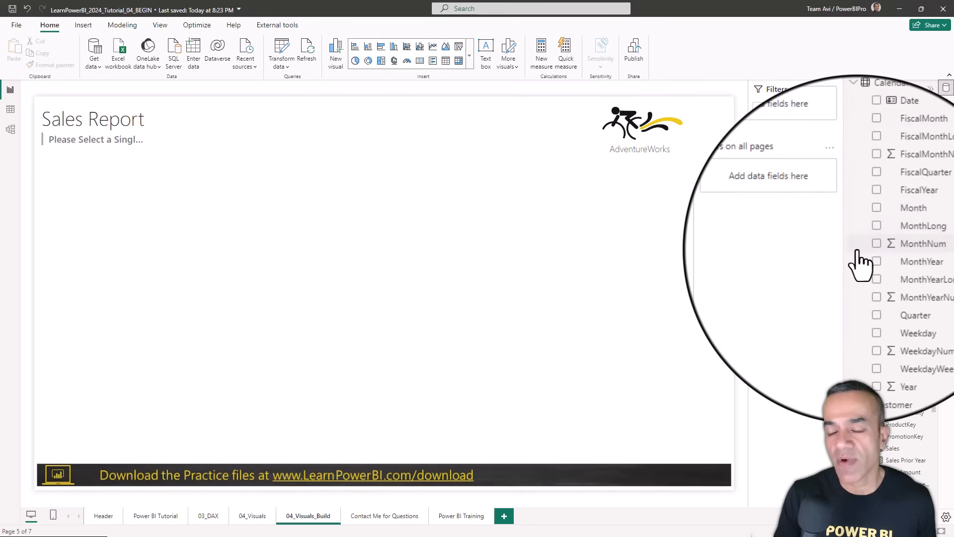
{"action": "left_click_drag", "start_coordinate": [889, 342], "coordinate": [812, 153]}
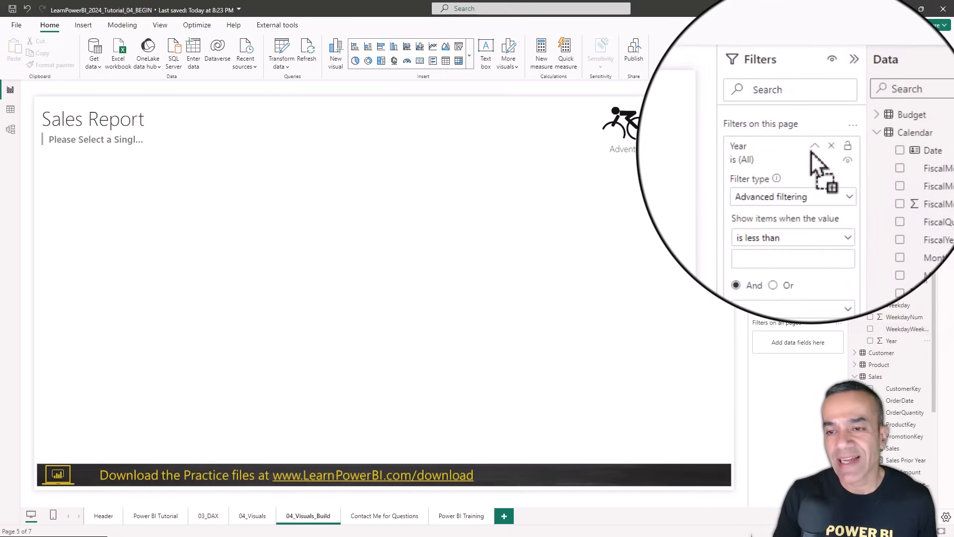
{"action": "left_click", "coordinate": [816, 184]}
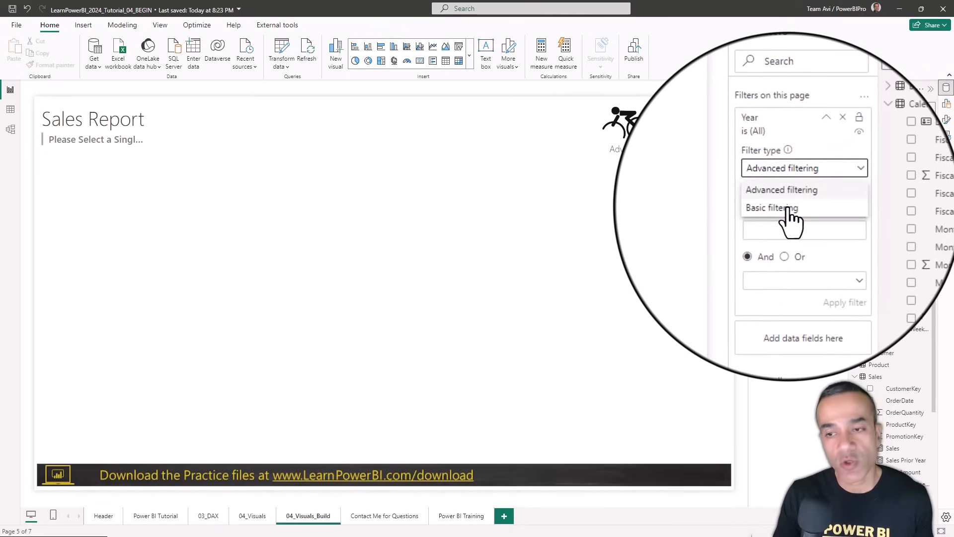
{"action": "left_click", "coordinate": [788, 209]}
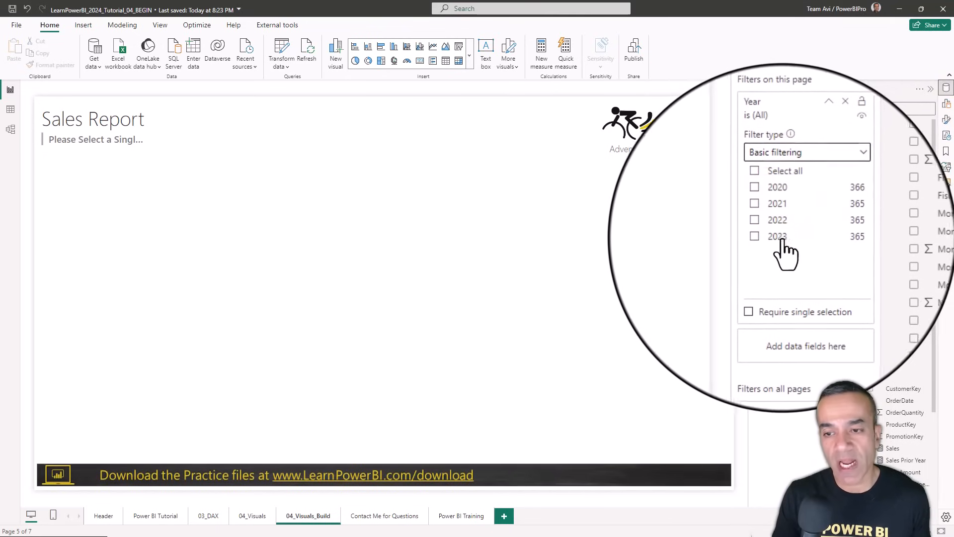
{"action": "left_click", "coordinate": [764, 238]}
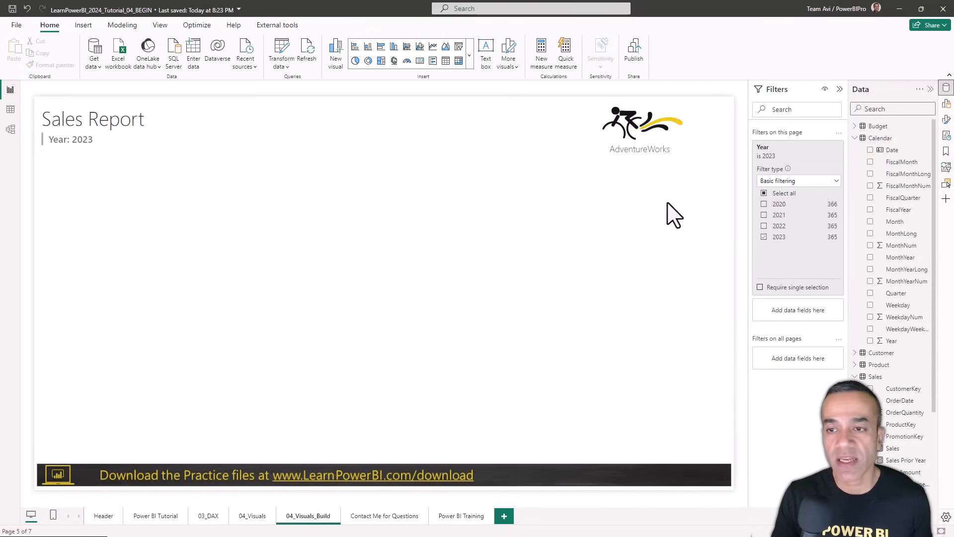
{"action": "left_click", "coordinate": [840, 89]}
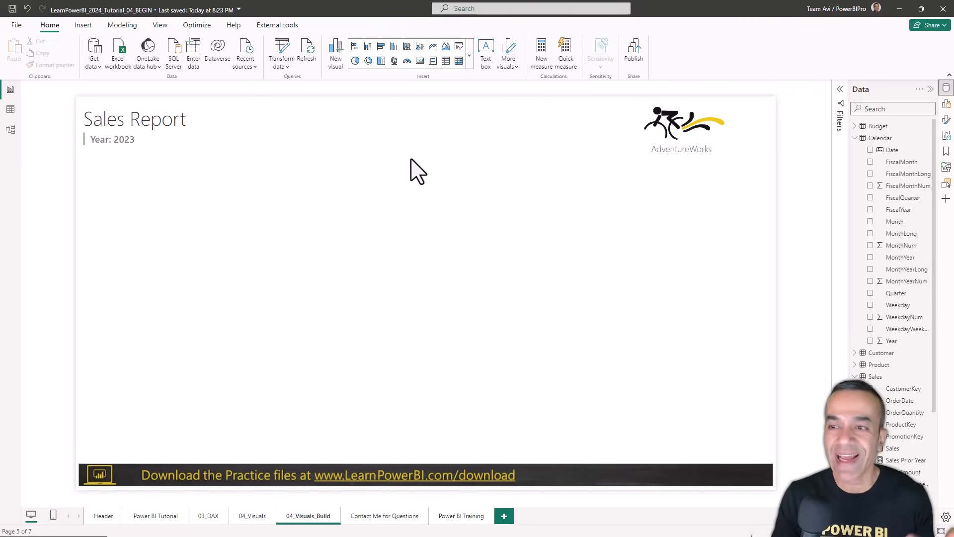
- Add a card visual with the Sales measure beside the report title, and add Sales Prior Year to the same visual
{"action": "left_click", "coordinate": [855, 138]}
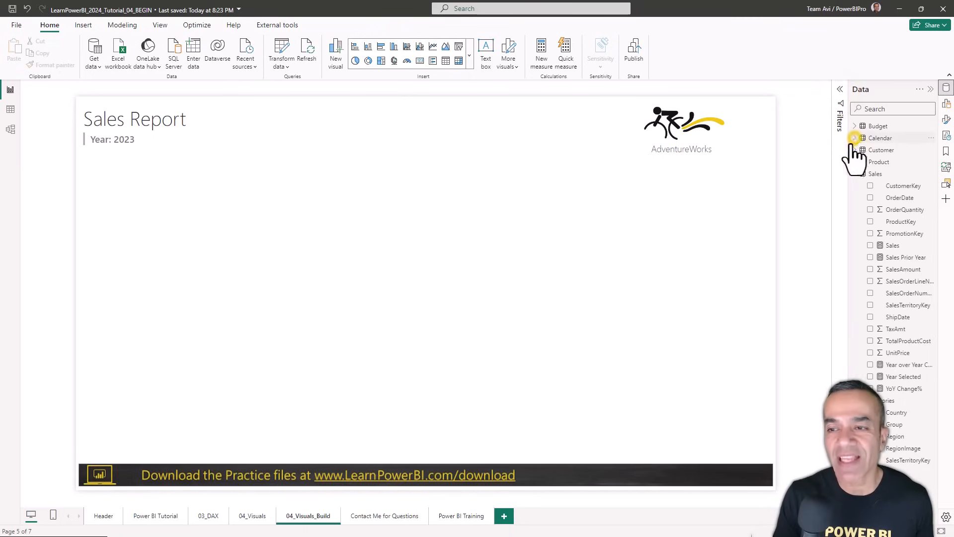
{"action": "left_click_drag", "start_coordinate": [878, 247], "coordinate": [390, 202]}
{"action": "left_click_drag", "start_coordinate": [733, 162], "coordinate": [357, 169]}
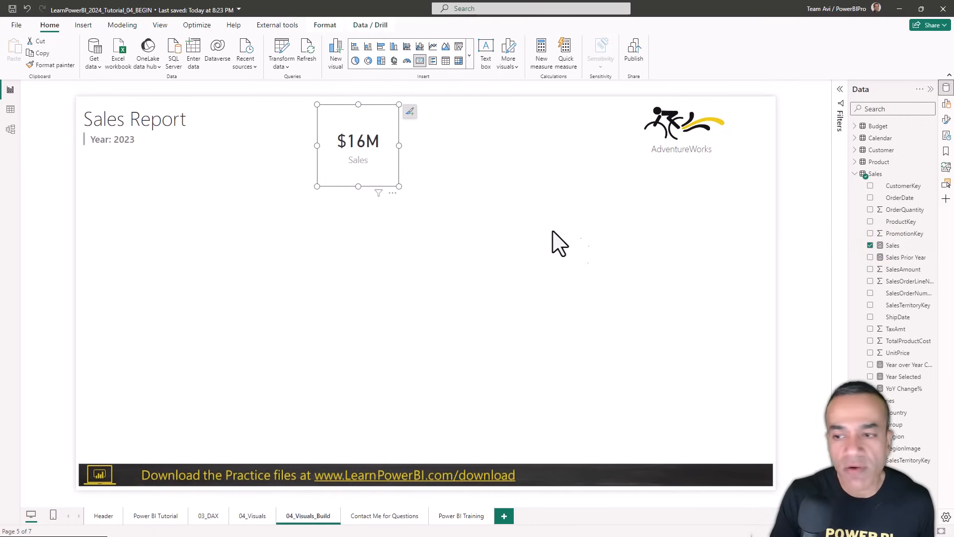
{"action": "left_click", "coordinate": [469, 60]}
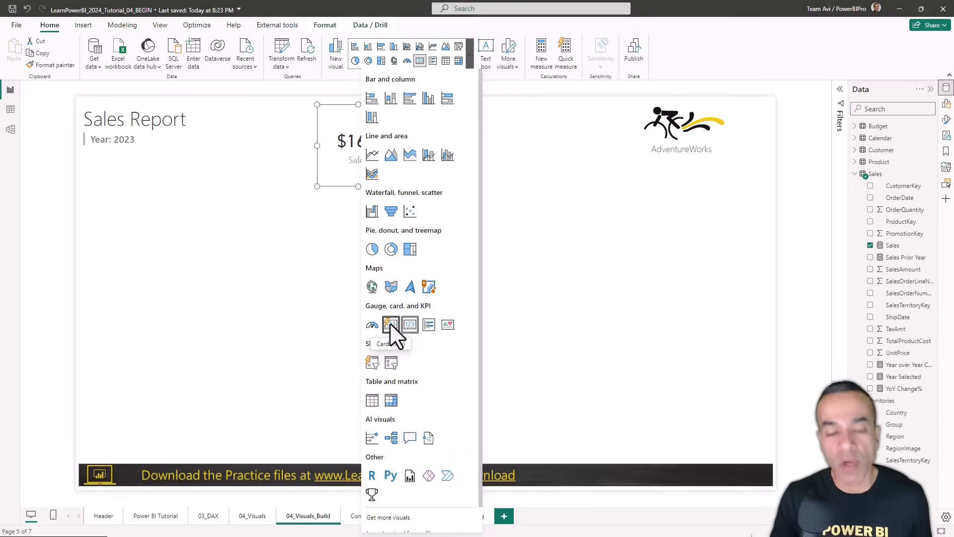
{"action": "left_click", "coordinate": [542, 186]}
{"action": "left_click", "coordinate": [380, 168]}
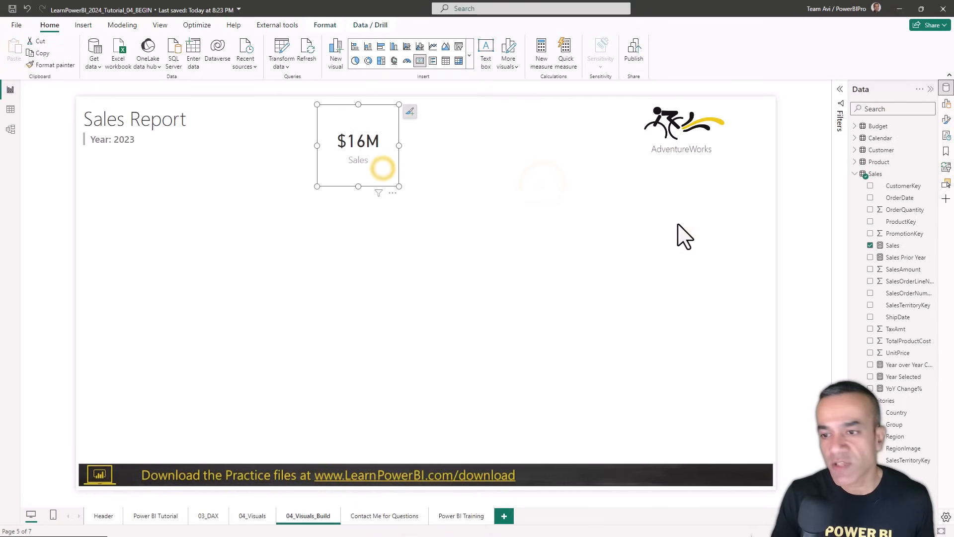
{"action": "left_click_drag", "start_coordinate": [878, 260], "coordinate": [368, 149]}
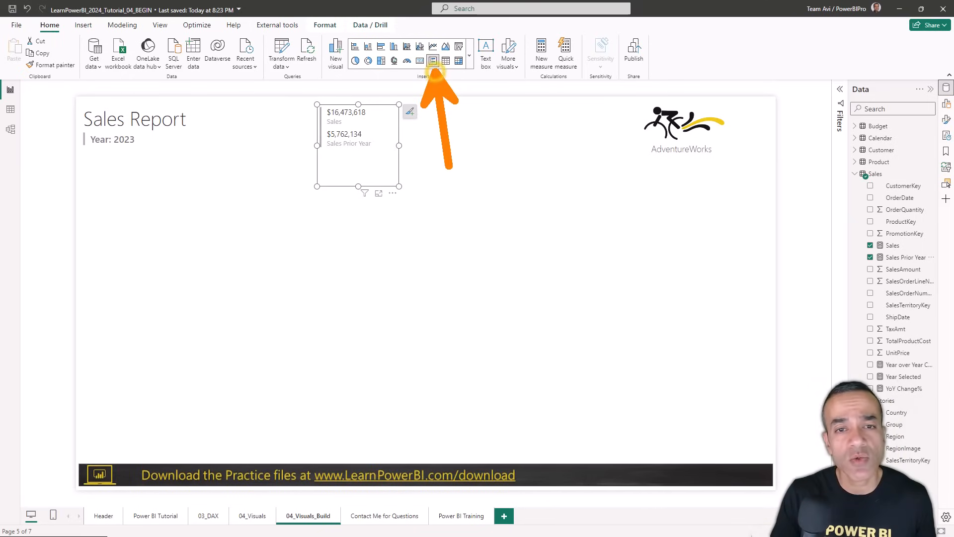
- Turn off Suggest a type for the visual and convert it to the Card (new) type
{"action": "left_click", "coordinate": [947, 120]}
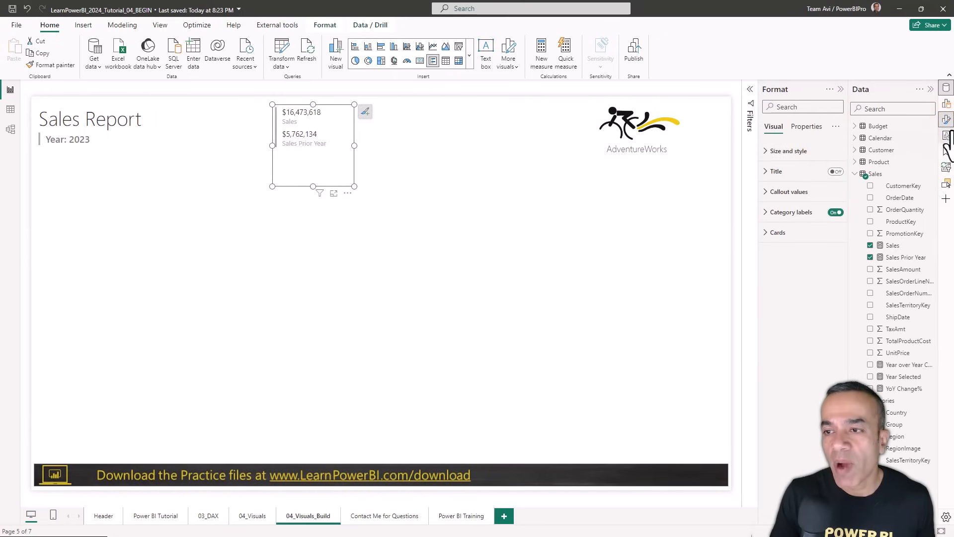
{"action": "left_click", "coordinate": [947, 104]}
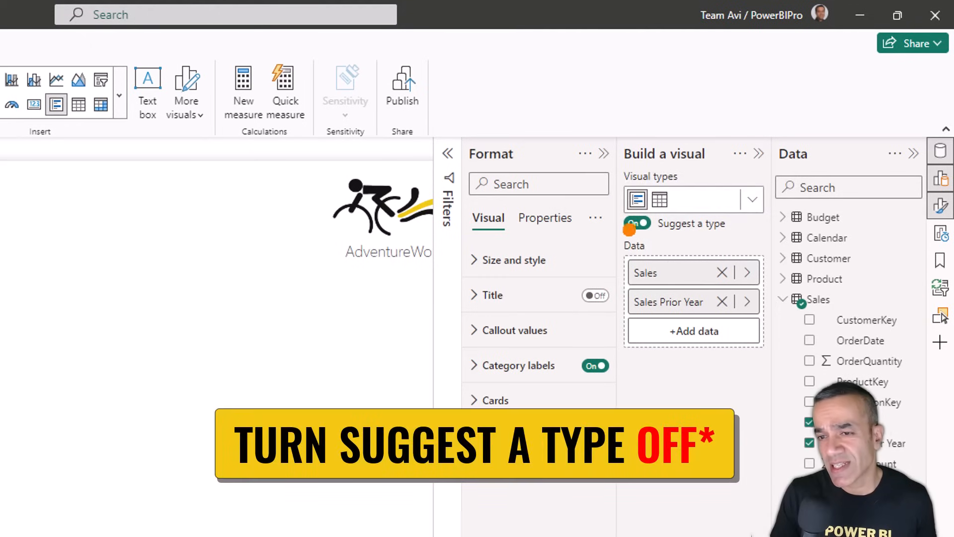
{"action": "left_click", "coordinate": [636, 223]}
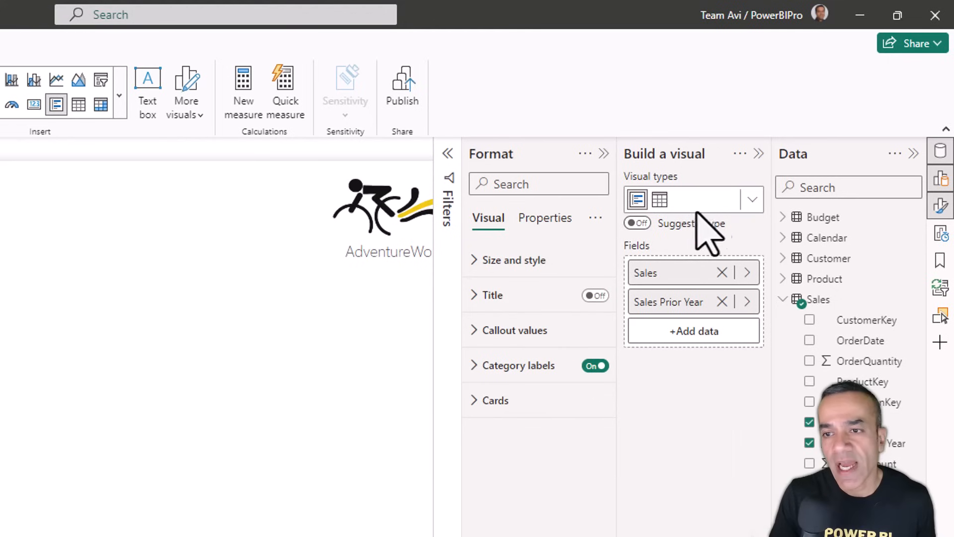
{"action": "left_click", "coordinate": [753, 199]}
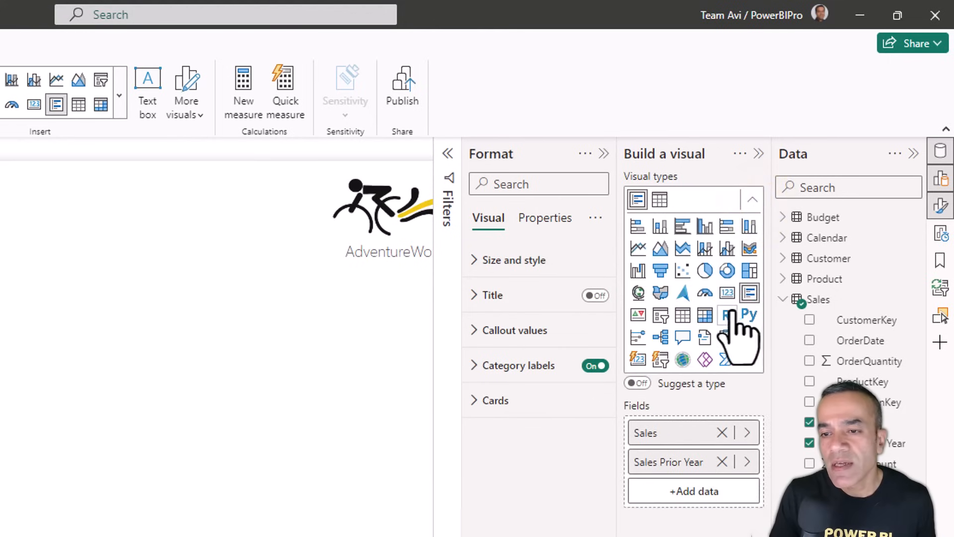
{"action": "left_click", "coordinate": [638, 359]}
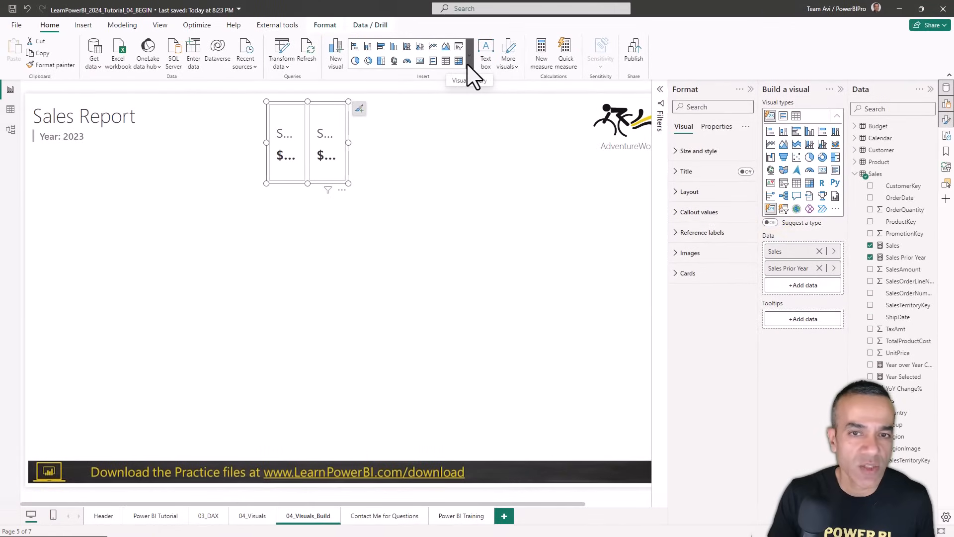
{"action": "left_click", "coordinate": [469, 64]}
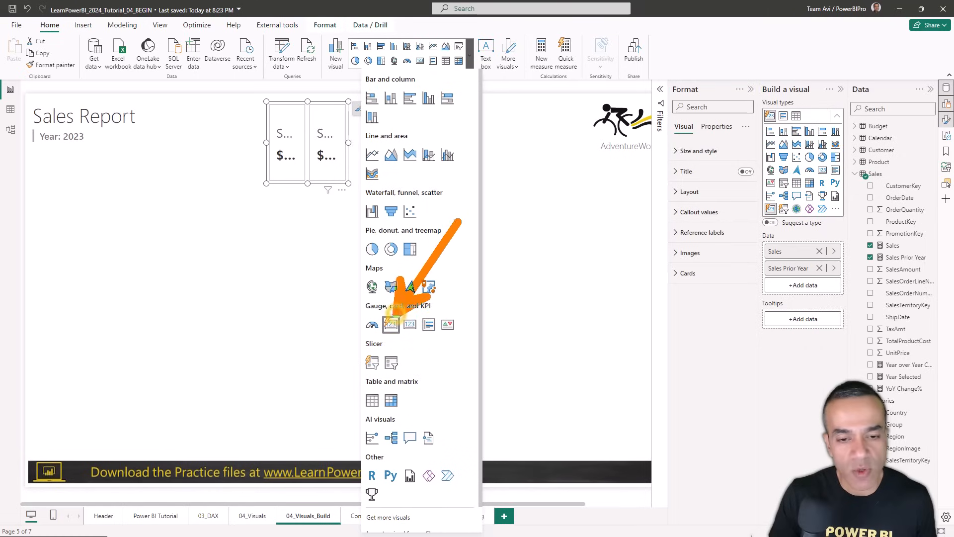
{"action": "left_click", "coordinate": [224, 308]}
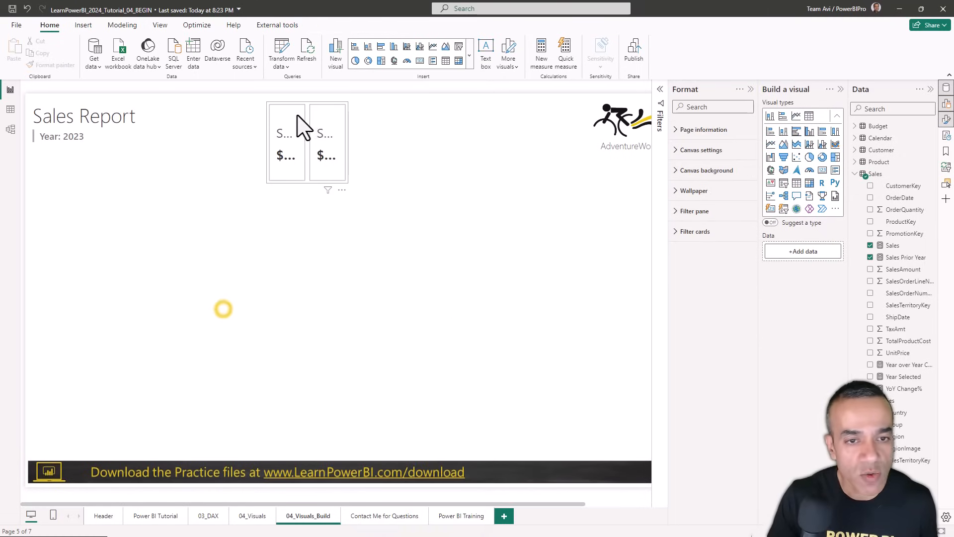
- Resize and reposition the card into a wide, short strip between the Sales Report title and the AdventureWorks logo
{"action": "left_click", "coordinate": [348, 143]}
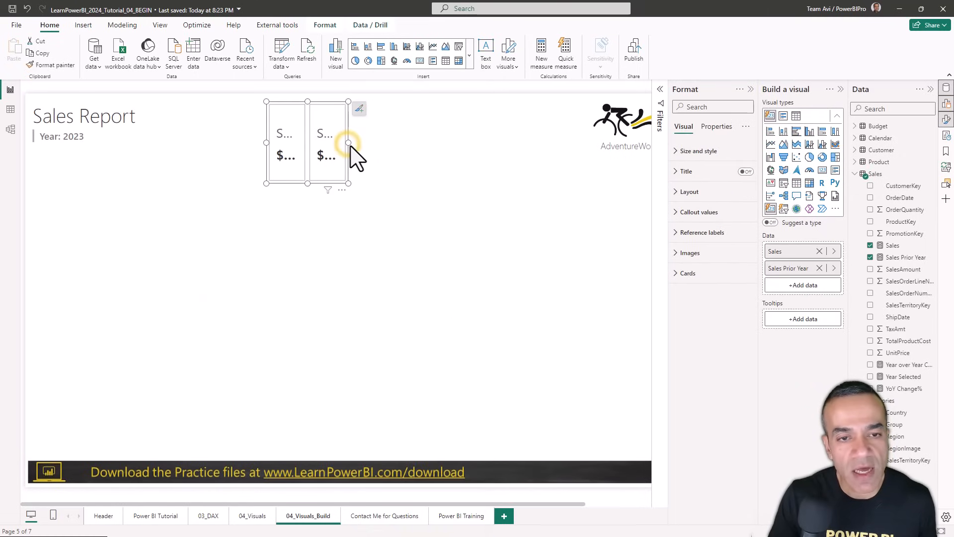
{"action": "left_click_drag", "start_coordinate": [348, 145], "coordinate": [547, 143]}
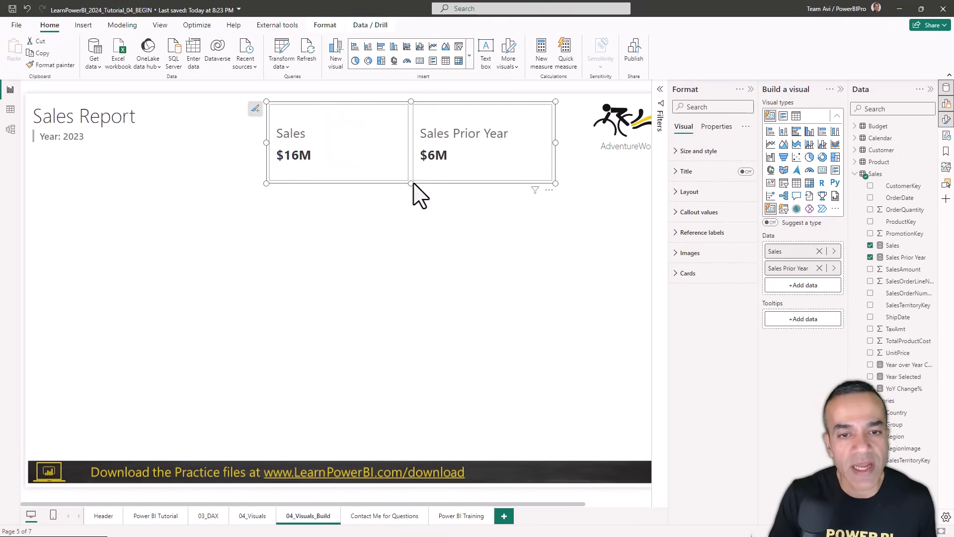
{"action": "left_click_drag", "start_coordinate": [409, 183], "coordinate": [411, 146]}
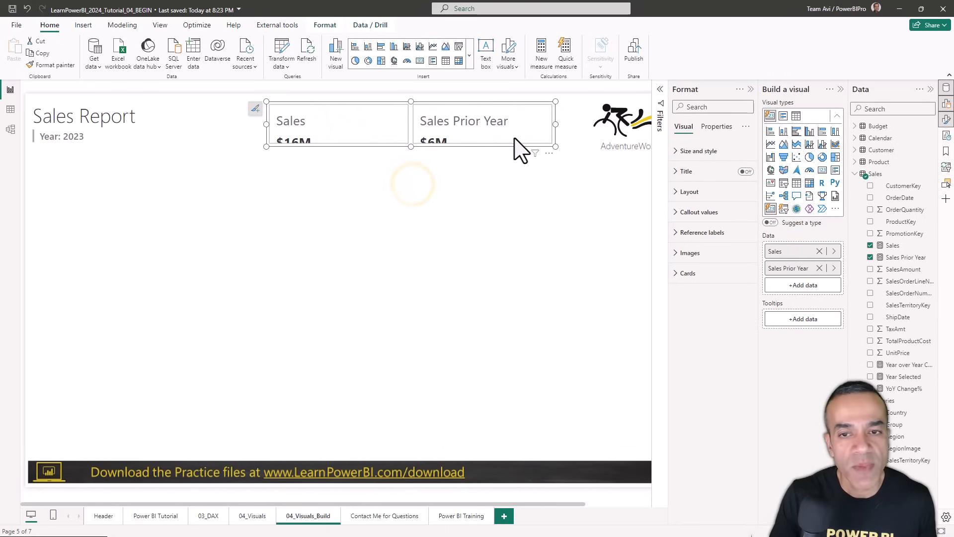
{"action": "left_click_drag", "start_coordinate": [539, 143], "coordinate": [503, 154]}
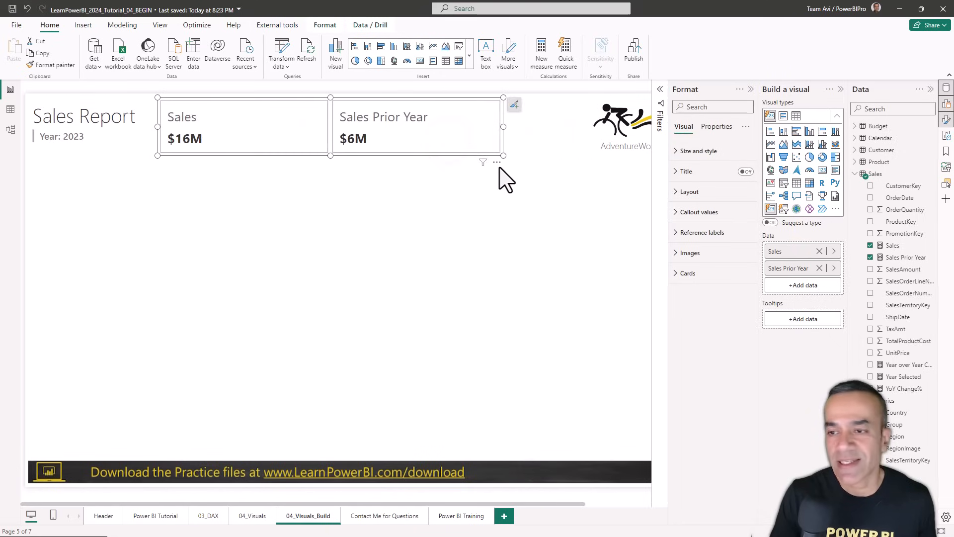
- Add the Year over Year Change and YoY Change% measures to the card and widen it towards the logo
{"action": "left_click", "coordinate": [870, 365]}
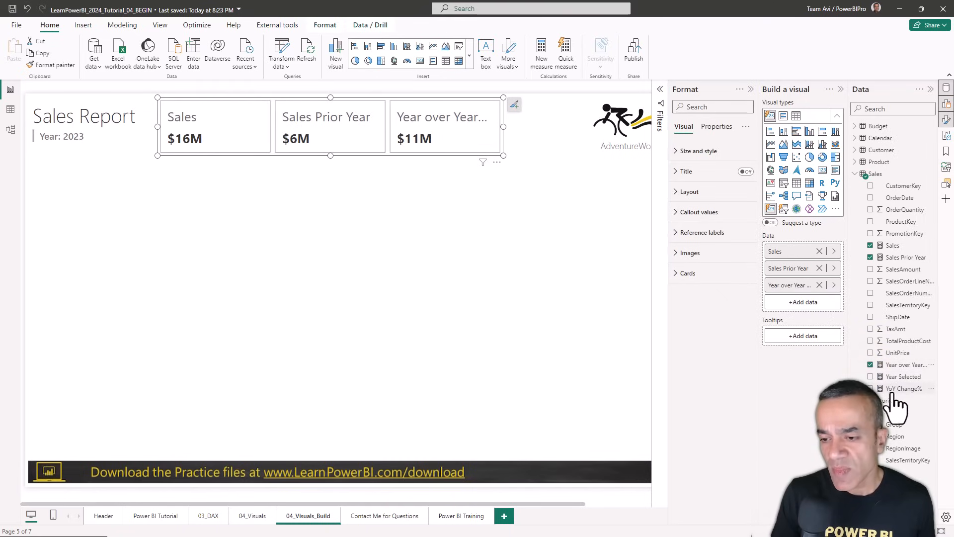
{"action": "left_click", "coordinate": [870, 388]}
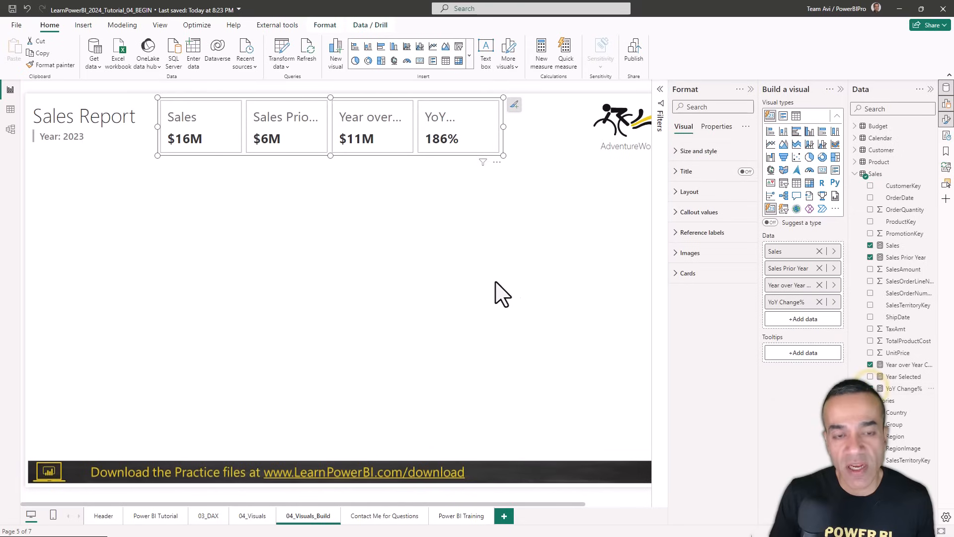
{"action": "left_click_drag", "start_coordinate": [505, 126], "coordinate": [566, 127]}
{"action": "left_click_drag", "start_coordinate": [351, 154], "coordinate": [349, 156]}
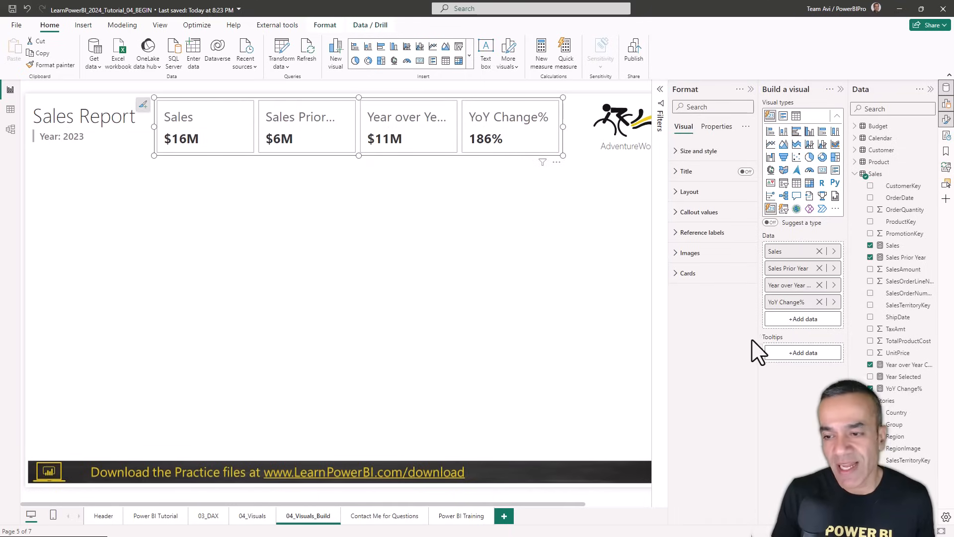
- Check the Year over Year Change measure's formula and rename that field to "YoY Change" for this card only
{"action": "left_click", "coordinate": [899, 365]}
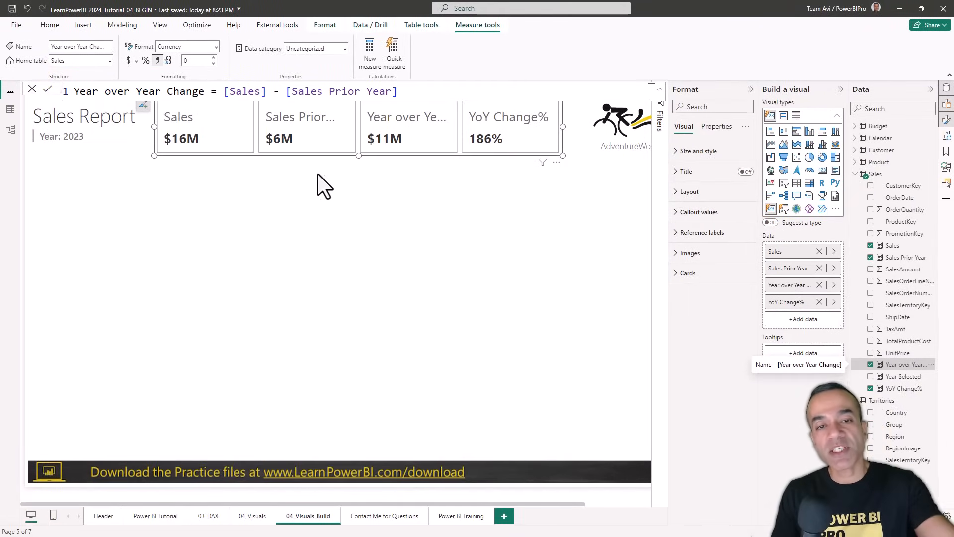
{"action": "left_click", "coordinate": [352, 198]}
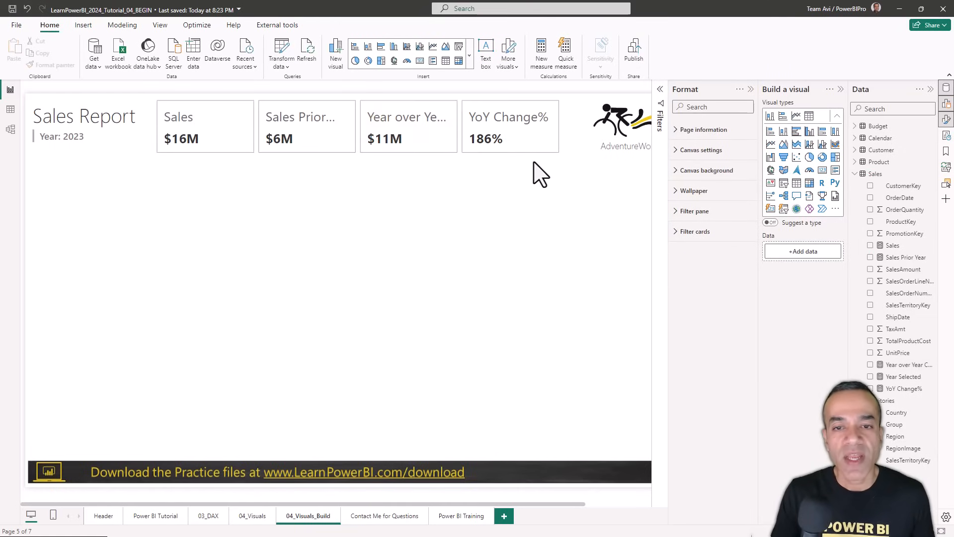
{"action": "left_click", "coordinate": [561, 150]}
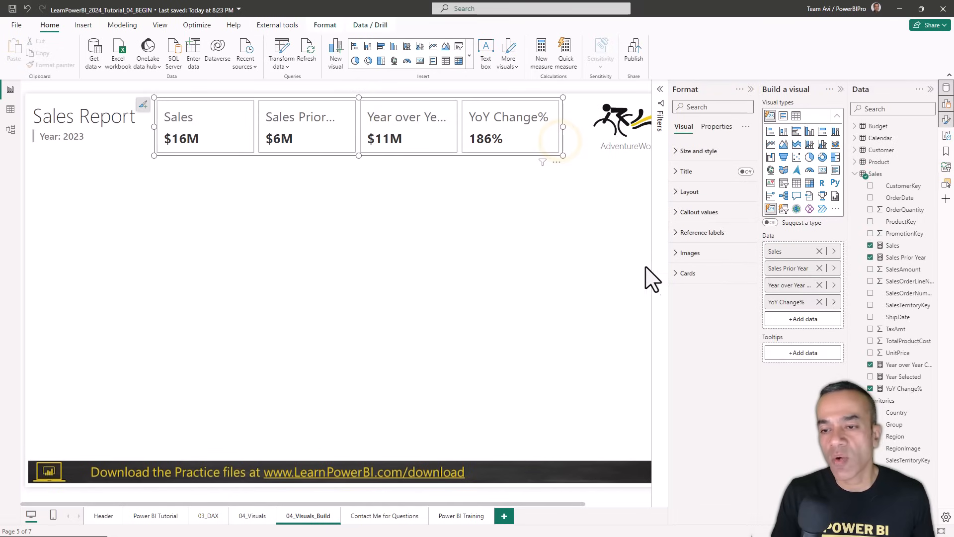
{"action": "right_click", "coordinate": [780, 286]}
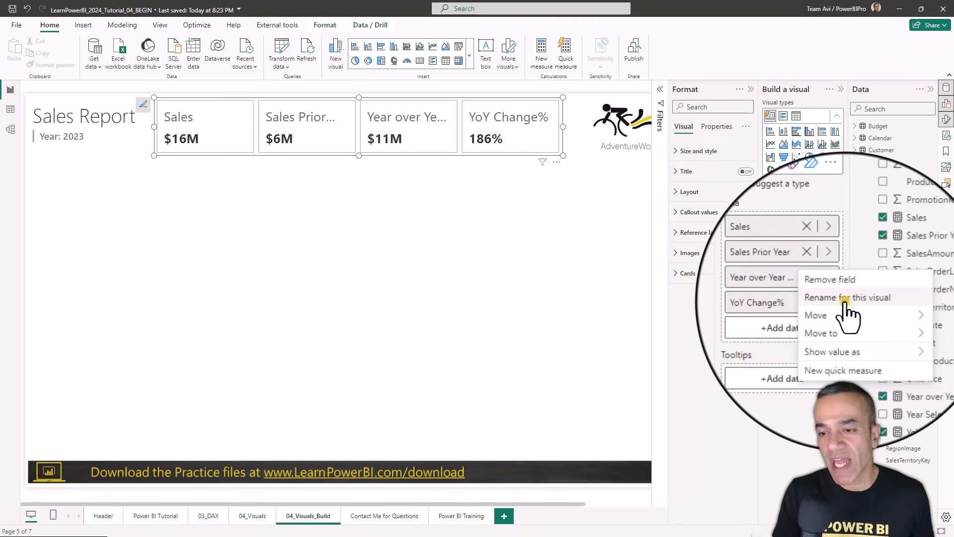
{"action": "left_click", "coordinate": [845, 298]}
{"action": "left_click", "coordinate": [786, 286]}
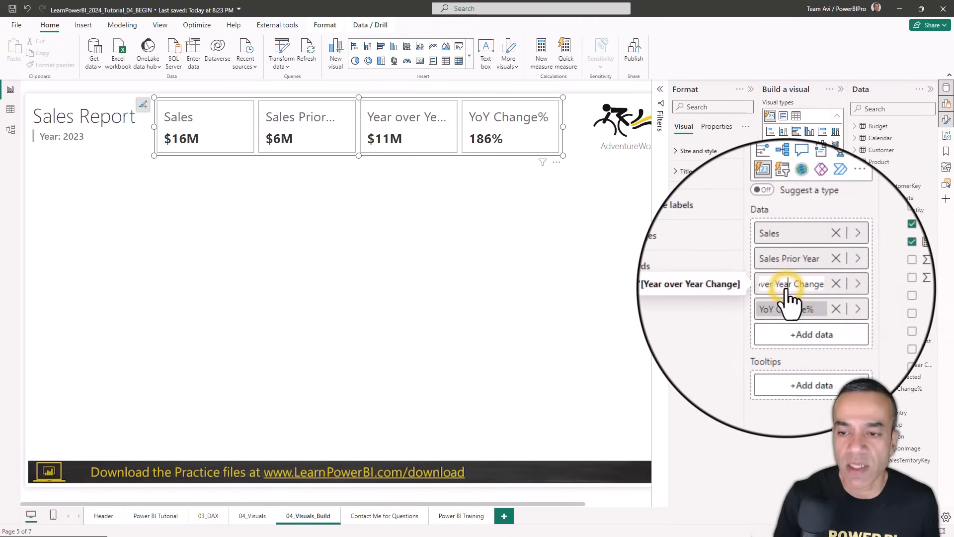
{"action": "key", "text": "Home"}
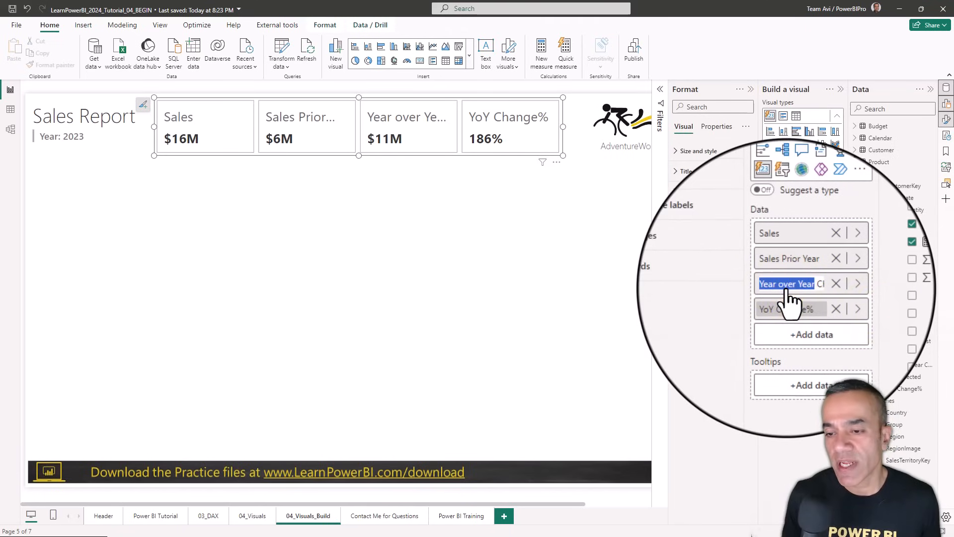
{"action": "type", "text": "YoY Change"}
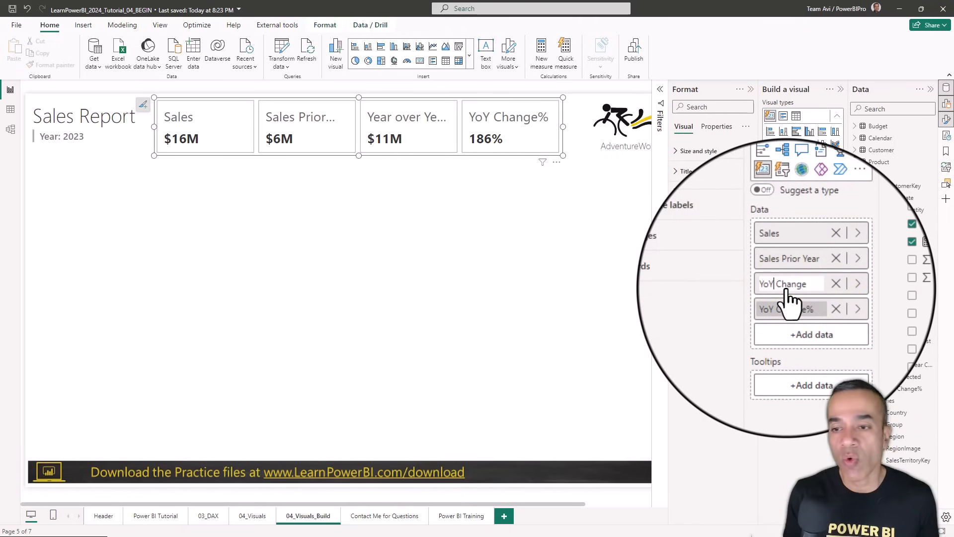
{"action": "key", "text": "Return"}
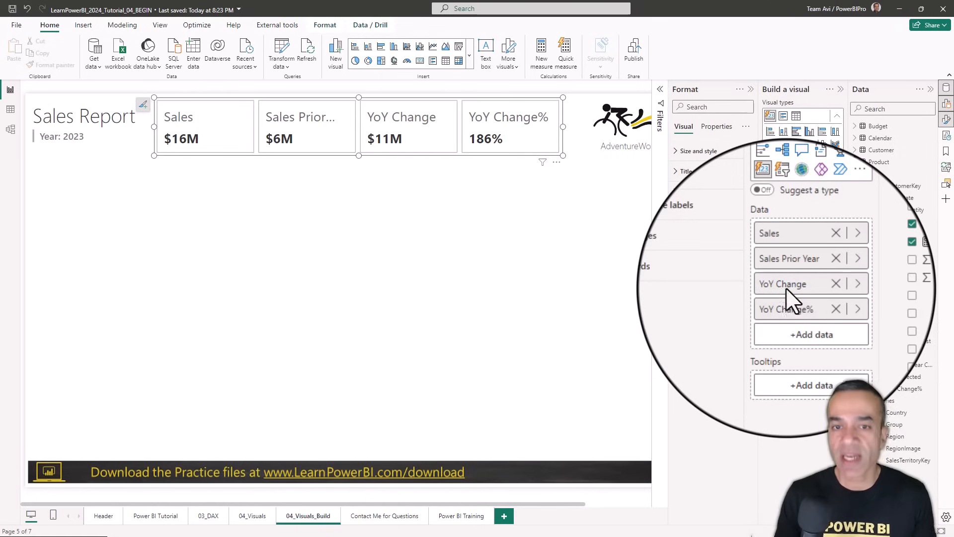
{"action": "left_click", "coordinate": [384, 225]}
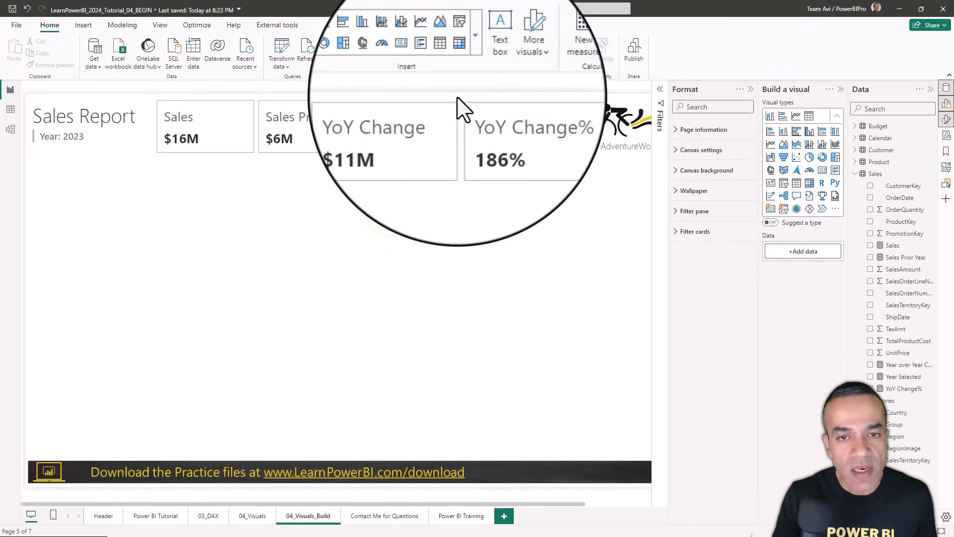
- Turn off the border around all the individual cards in the card visual
{"action": "left_click", "coordinate": [456, 99]}
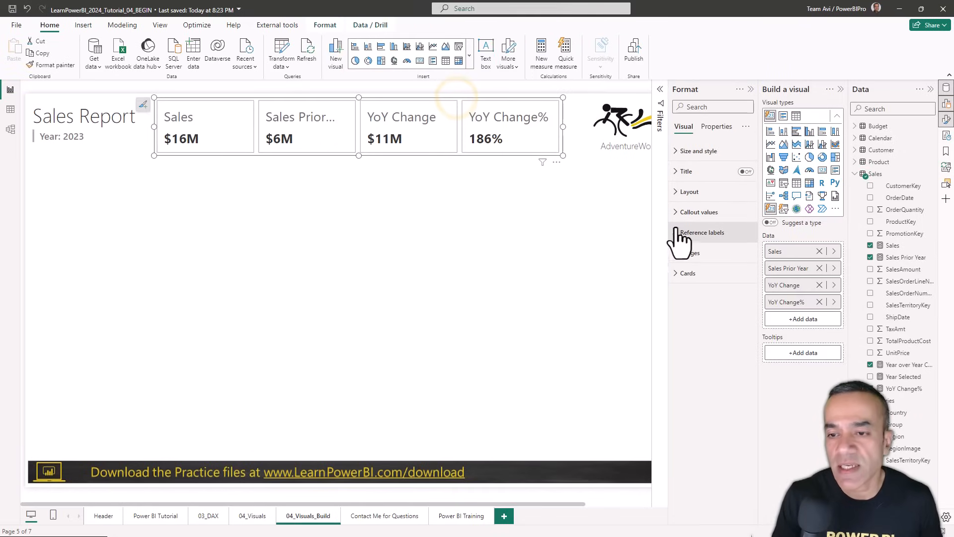
{"action": "left_click", "coordinate": [947, 120]}
{"action": "left_click", "coordinate": [947, 121]}
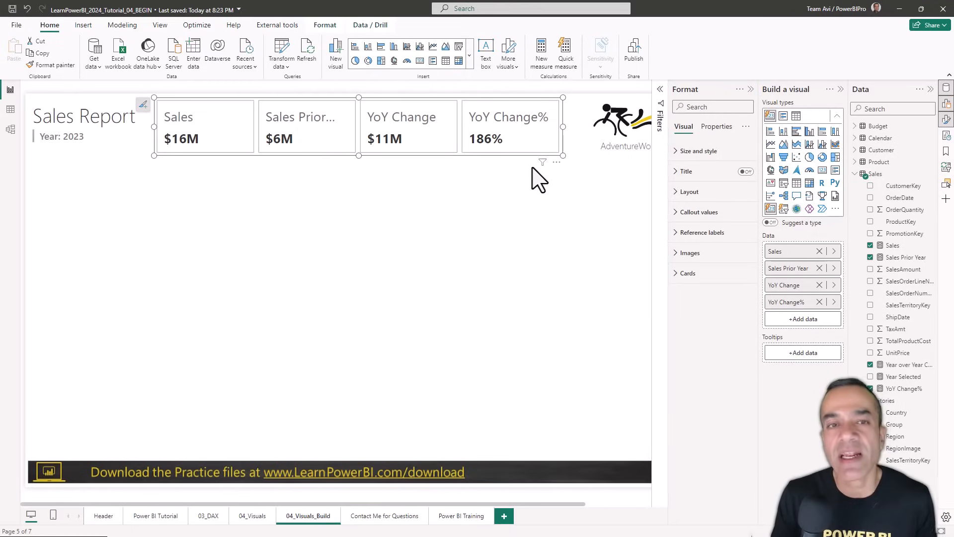
{"action": "left_click", "coordinate": [561, 154]}
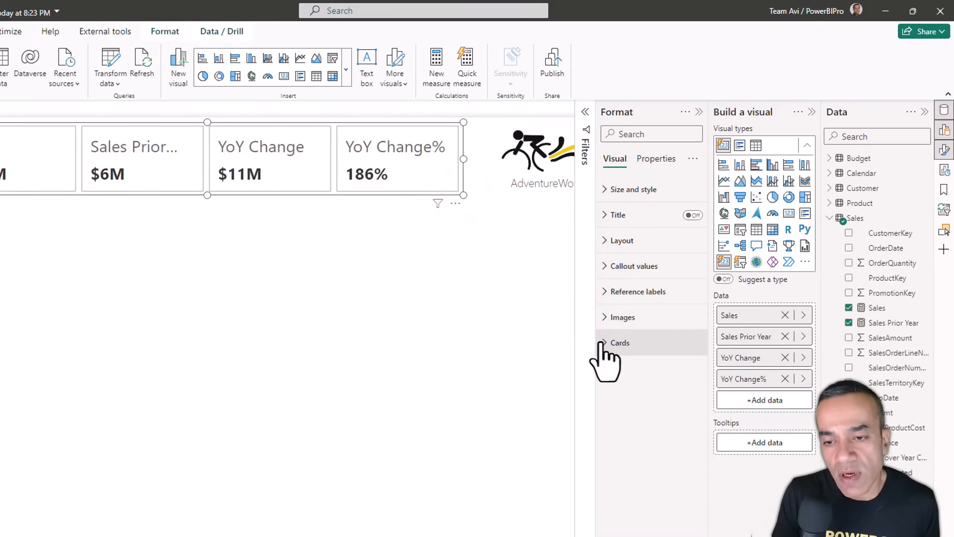
{"action": "left_click", "coordinate": [605, 267]}
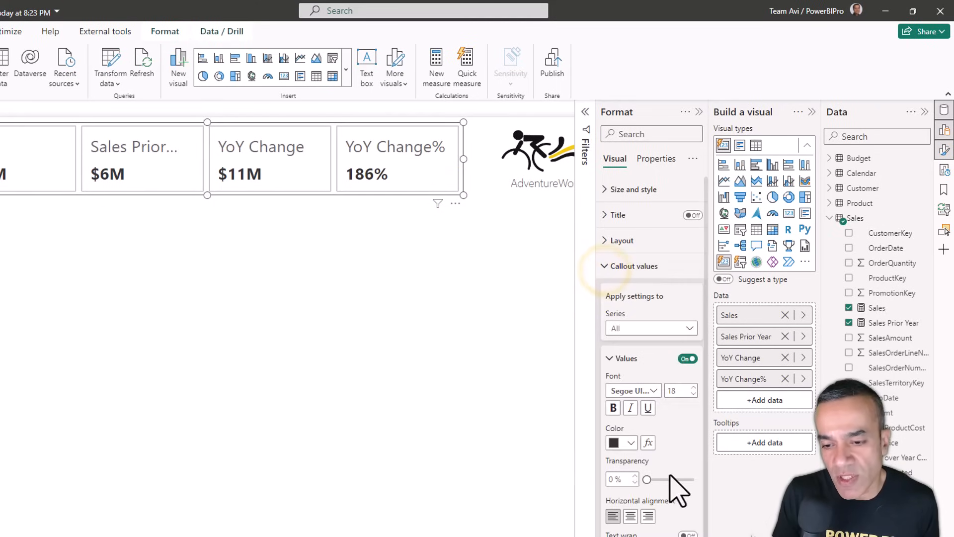
{"action": "scroll", "coordinate": [673, 480], "scroll_direction": "down", "scroll_amount": 2}
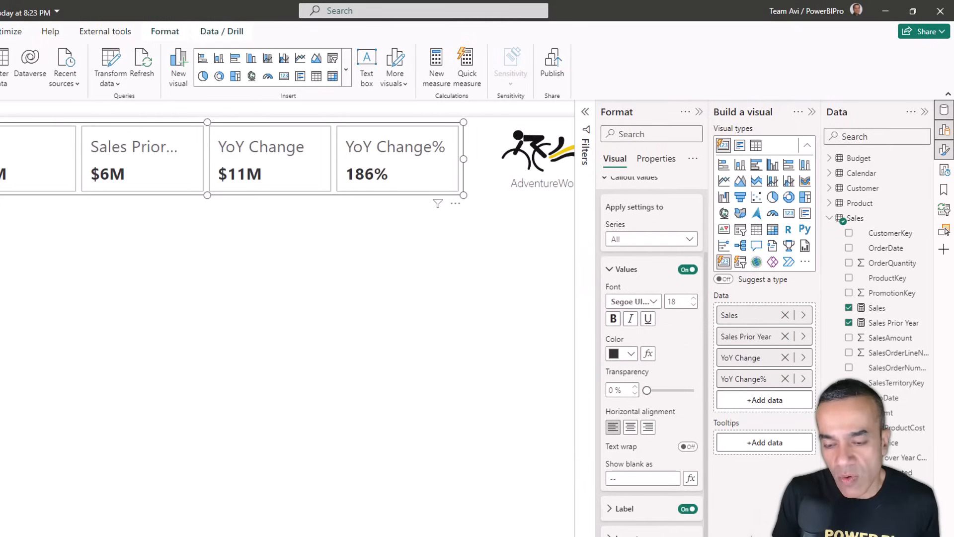
{"action": "scroll", "coordinate": [646, 436], "scroll_direction": "down", "scroll_amount": 5}
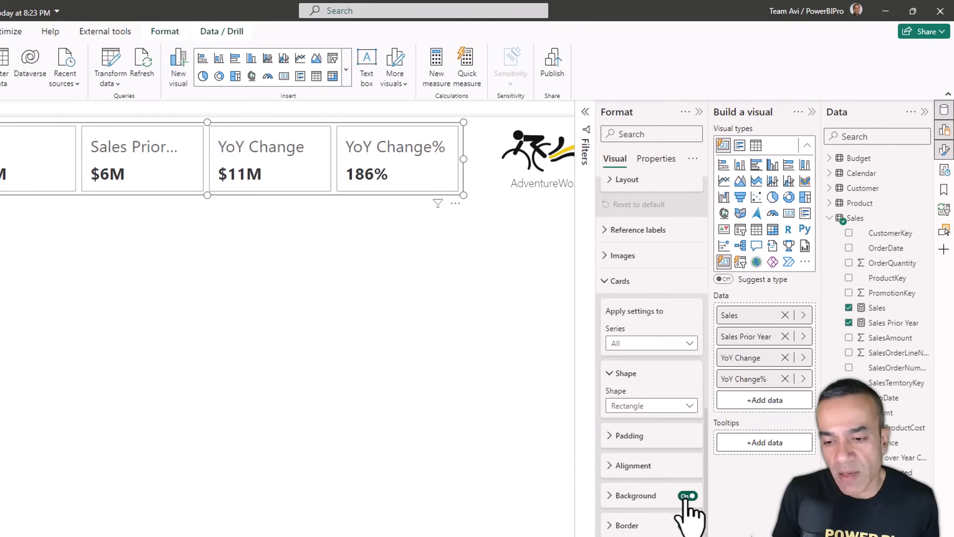
{"action": "left_click", "coordinate": [687, 526]}
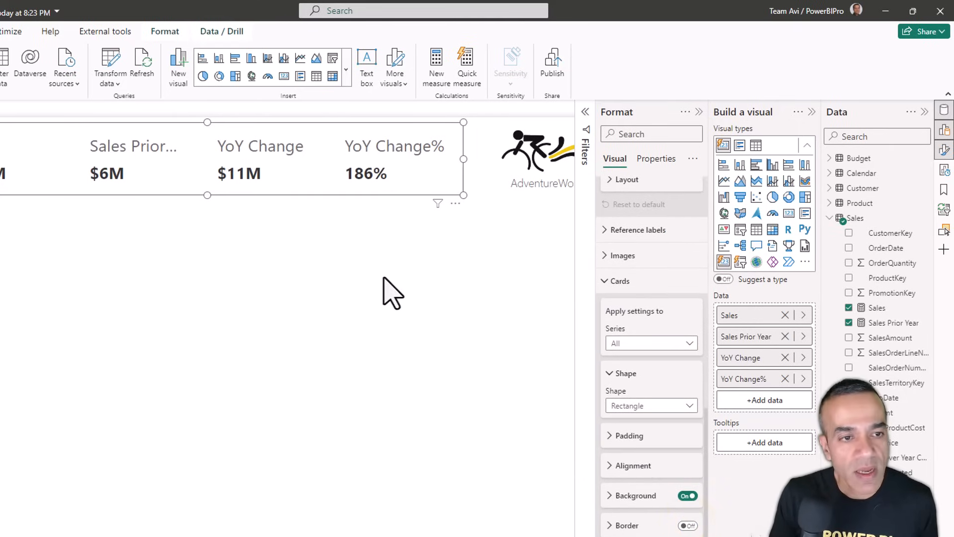
- Set the callout value decimal places to 1 for the Sales series only
{"action": "scroll", "coordinate": [659, 333], "scroll_direction": "up", "scroll_amount": 1}
{"action": "left_click", "coordinate": [610, 351]}
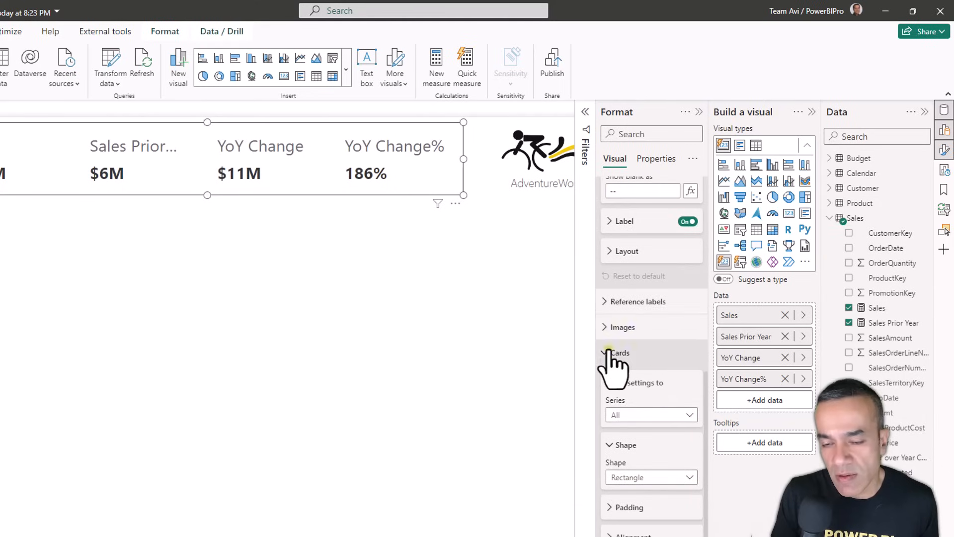
{"action": "scroll", "coordinate": [666, 278], "scroll_direction": "up", "scroll_amount": 2}
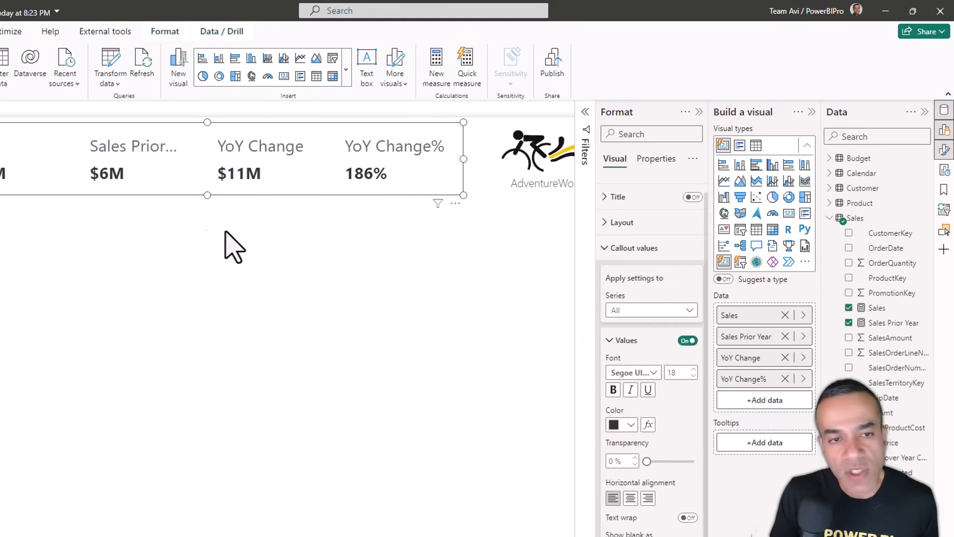
{"action": "scroll", "coordinate": [639, 338], "scroll_direction": "down", "scroll_amount": 2}
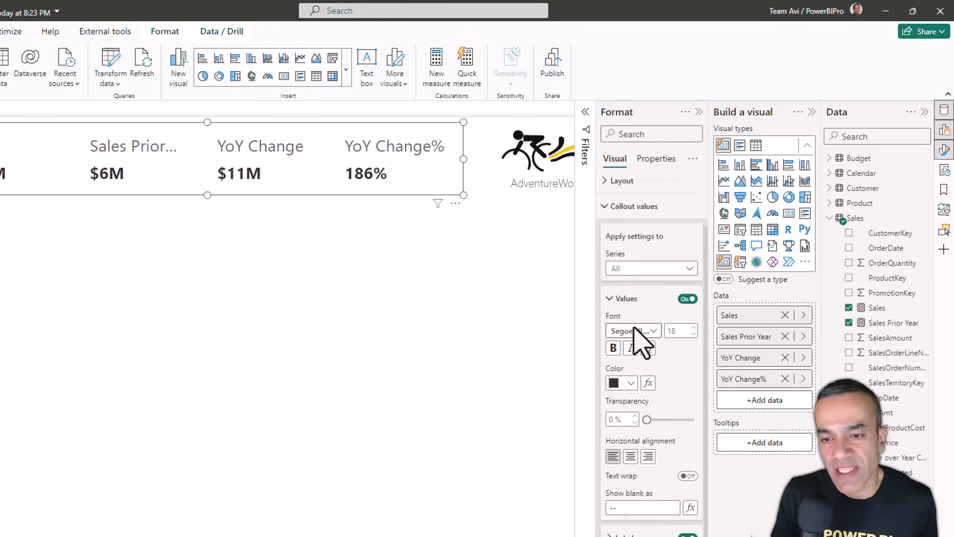
{"action": "left_click", "coordinate": [655, 240]}
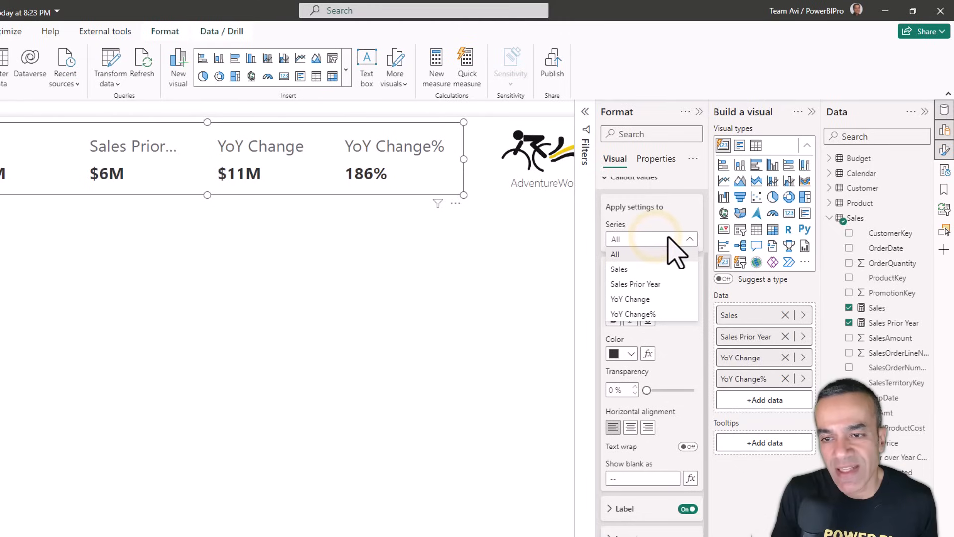
{"action": "left_click", "coordinate": [658, 192]}
{"action": "scroll", "coordinate": [679, 203], "scroll_direction": "up", "scroll_amount": 2}
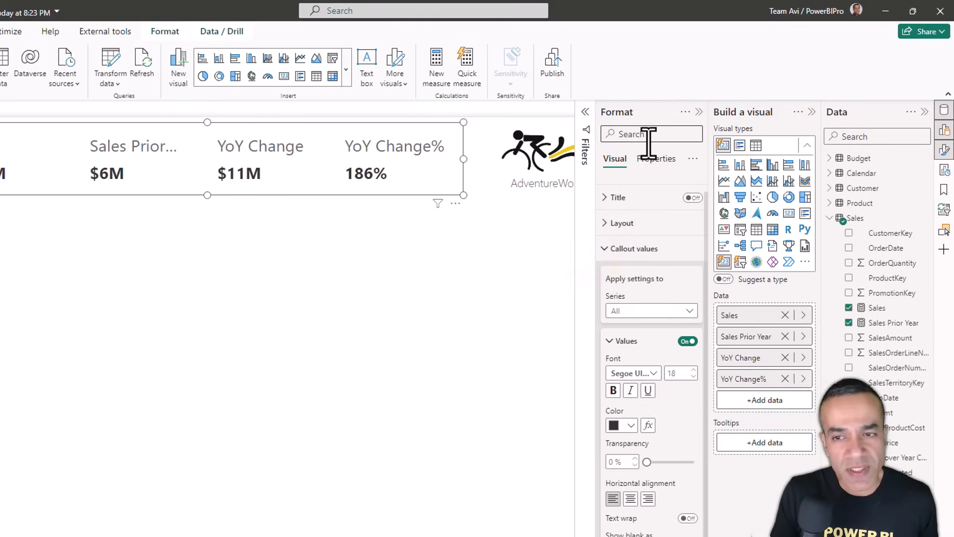
{"action": "left_click", "coordinate": [664, 308]}
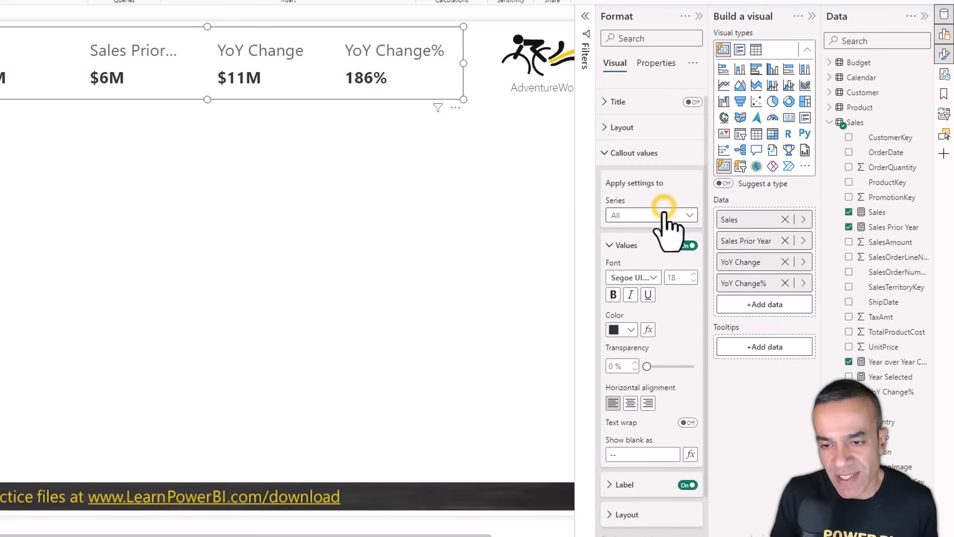
{"action": "left_click", "coordinate": [651, 246]}
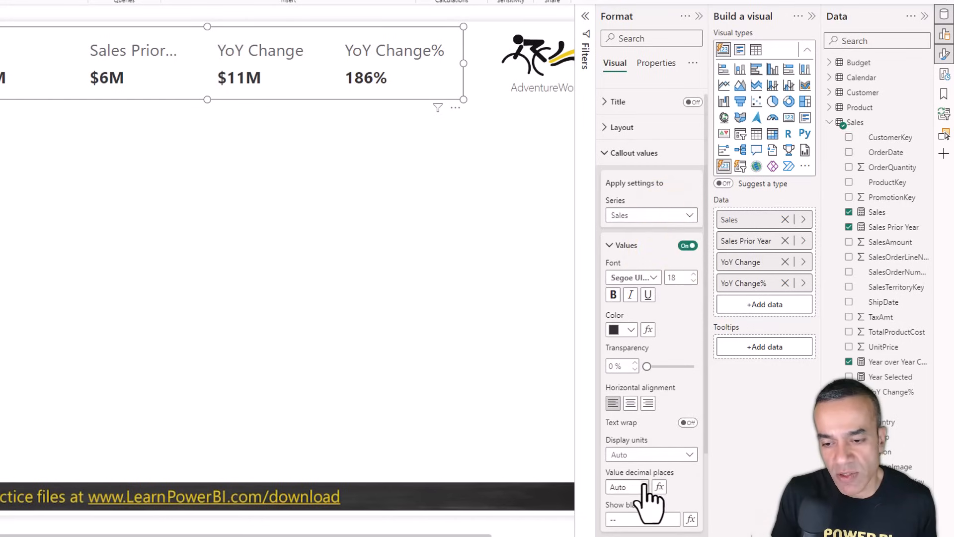
- Set the callout value decimal places to 1 for the Sales Prior Year and YoY Change series
{"action": "left_click", "coordinate": [656, 217]}
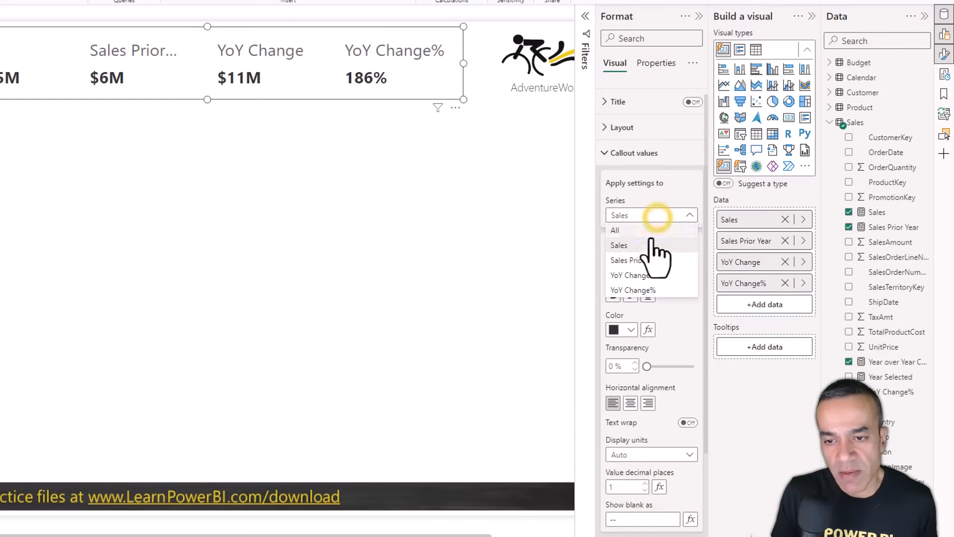
{"action": "left_click", "coordinate": [639, 260]}
{"action": "left_click", "coordinate": [642, 486]}
{"action": "left_click", "coordinate": [669, 216]}
{"action": "left_click", "coordinate": [641, 277]}
{"action": "left_click", "coordinate": [646, 483]}
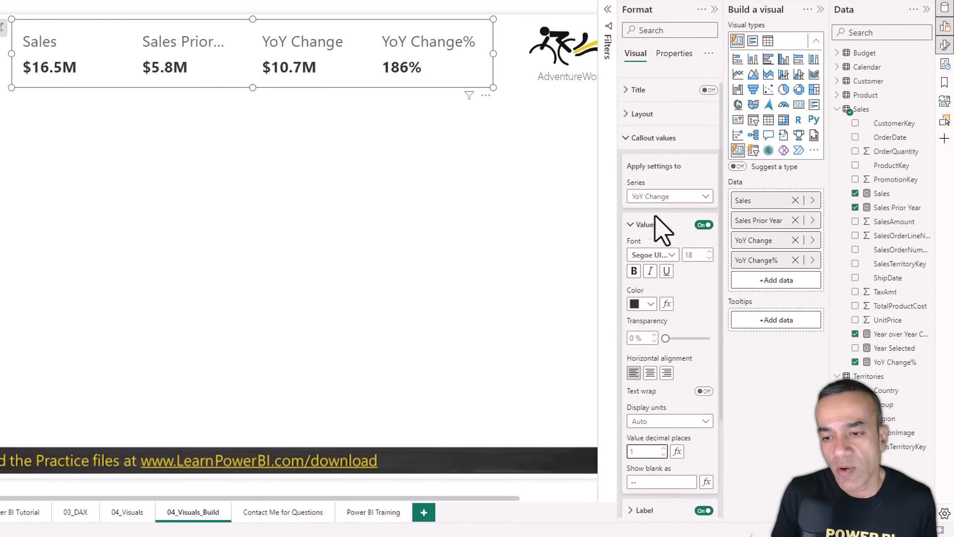
- Rename the Sales Prior Year field to "Prior Year" for this card only and deselect the visual
{"action": "double_click", "coordinate": [749, 223]}
{"action": "key", "text": "Home"}
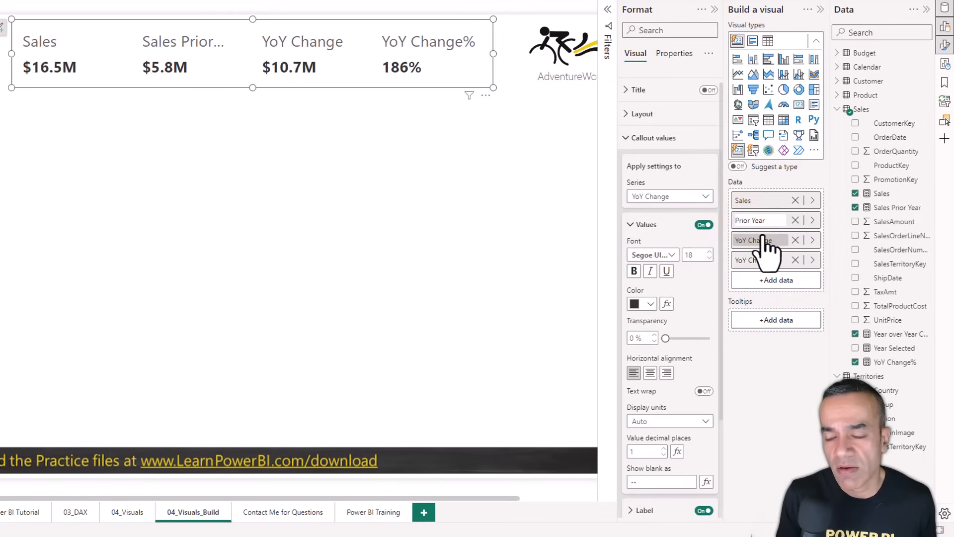
{"action": "key", "text": "Return"}
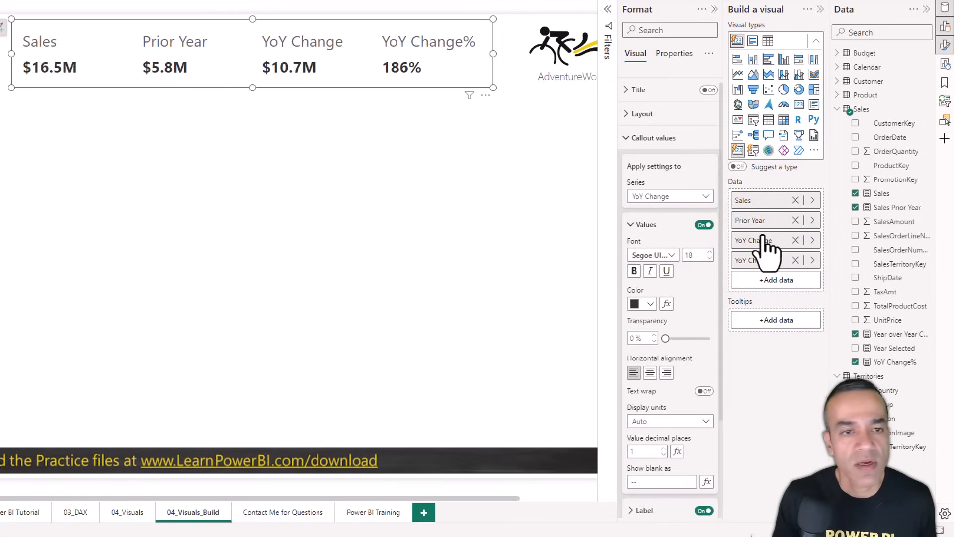
{"action": "left_click", "coordinate": [142, 125]}
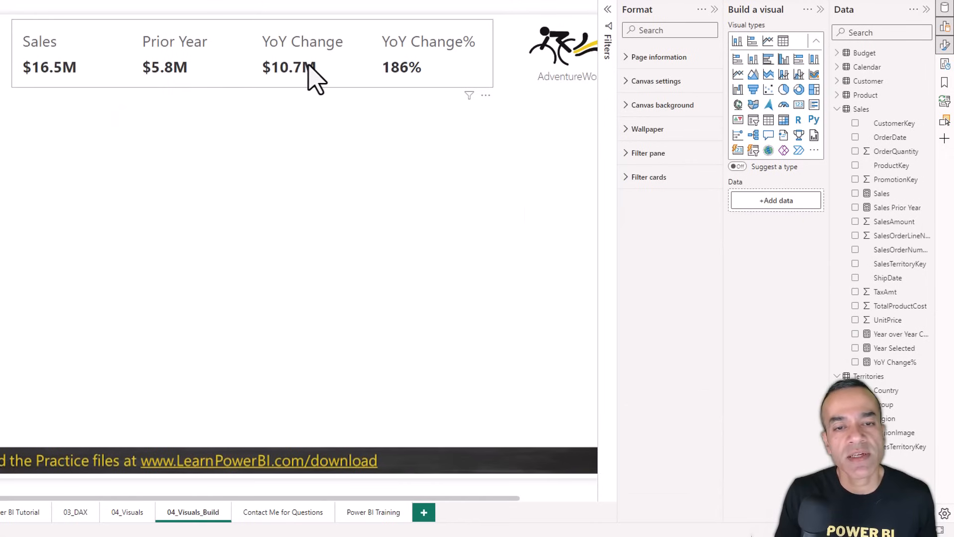
- Review the card's size and style settings and the Sales diagram of the data model, then return to the report
{"action": "left_click", "coordinate": [456, 85]}
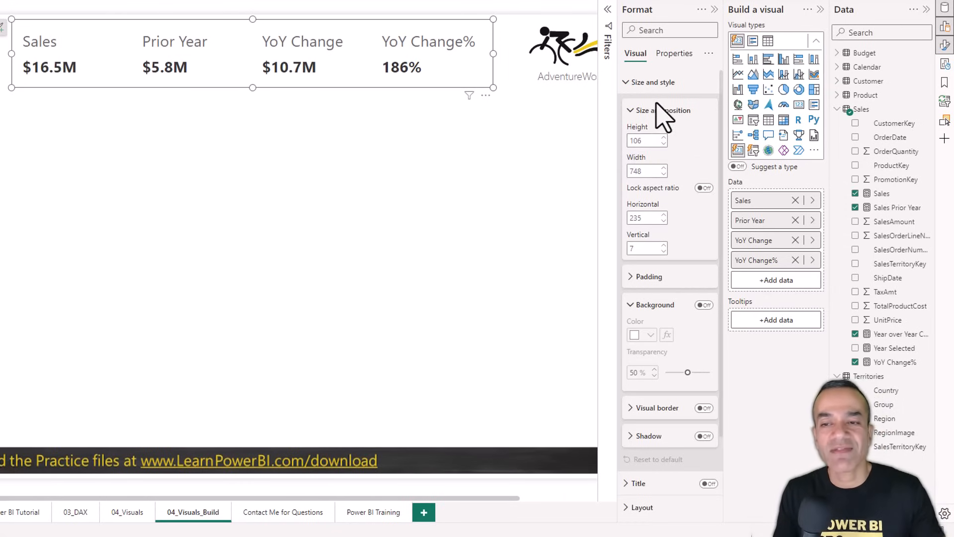
{"action": "left_click", "coordinate": [628, 82]}
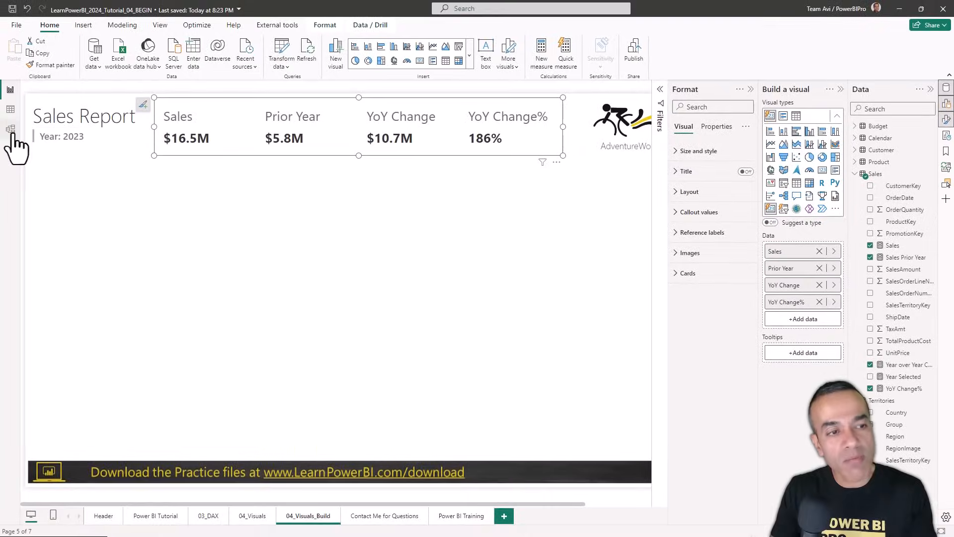
{"action": "left_click", "coordinate": [10, 131]}
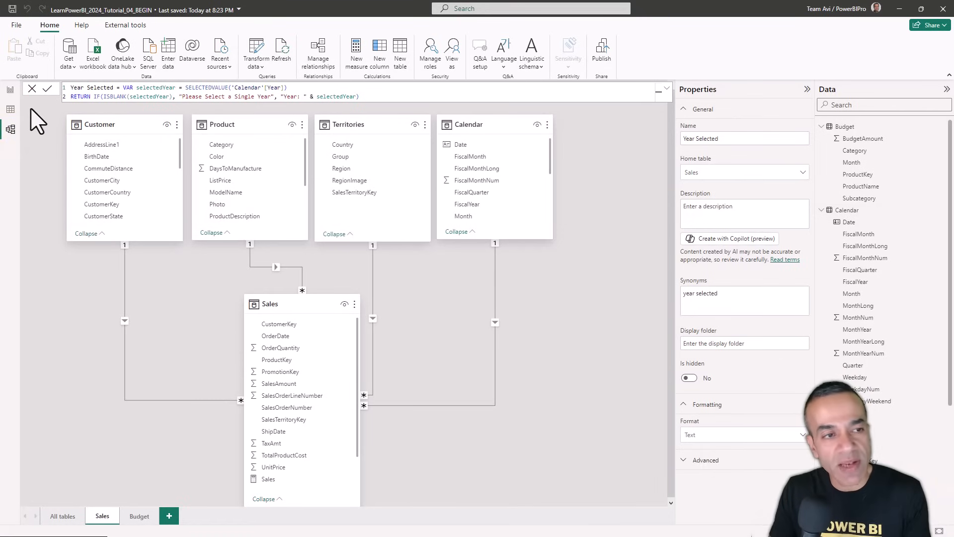
{"action": "left_click", "coordinate": [11, 91]}
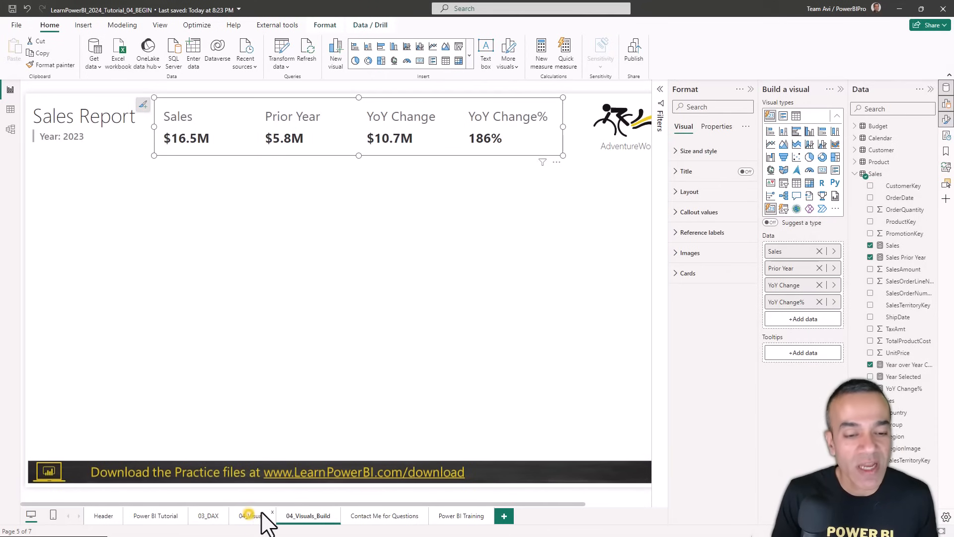
- Check the 04_Visuals page for reference and give the card visual on 04_Visuals_Build a light yellow background with 75% transparency
{"action": "left_click", "coordinate": [262, 515]}
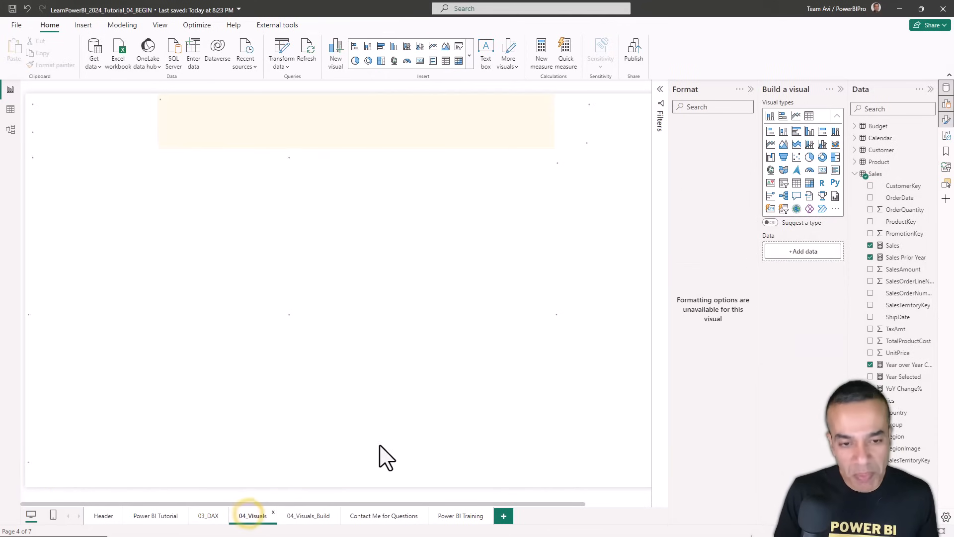
{"action": "left_click", "coordinate": [307, 518]}
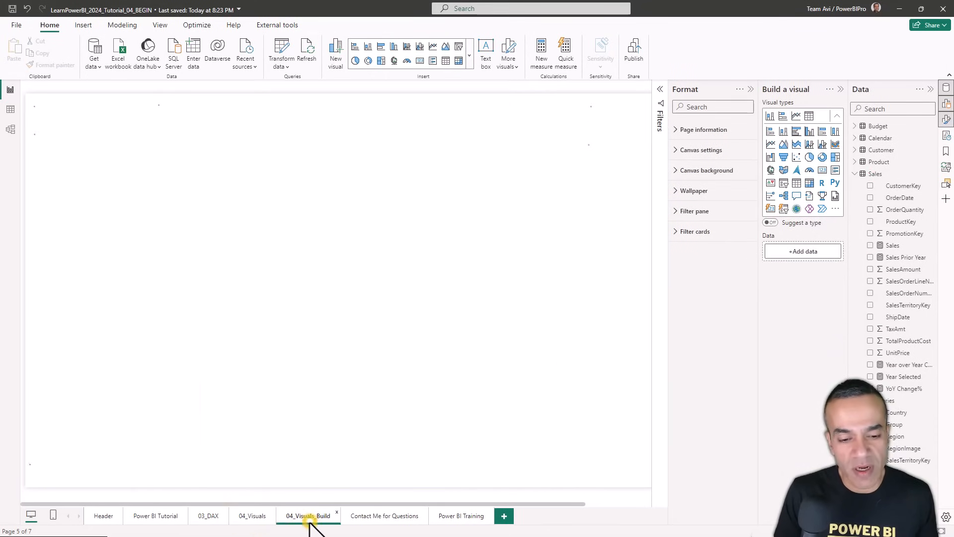
{"action": "left_click", "coordinate": [530, 152]}
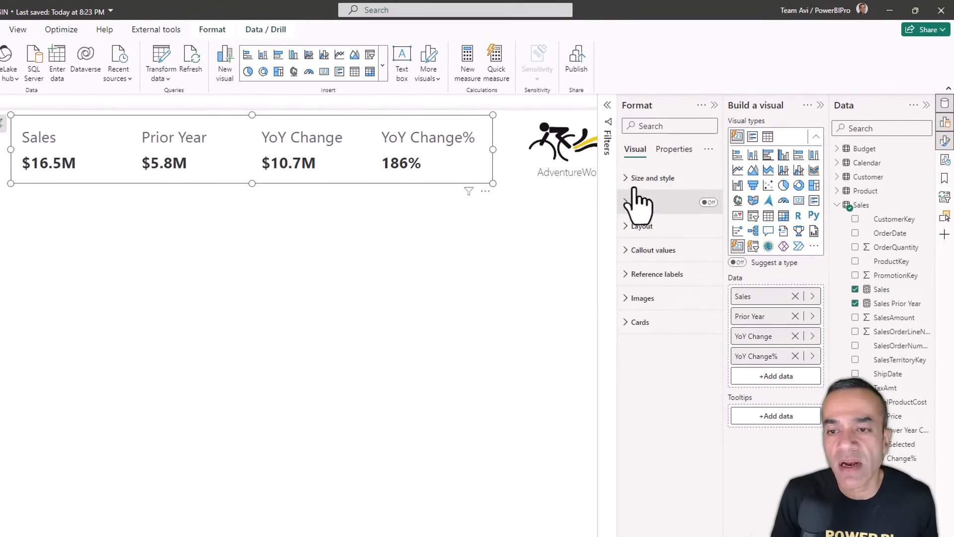
{"action": "left_click", "coordinate": [634, 179]}
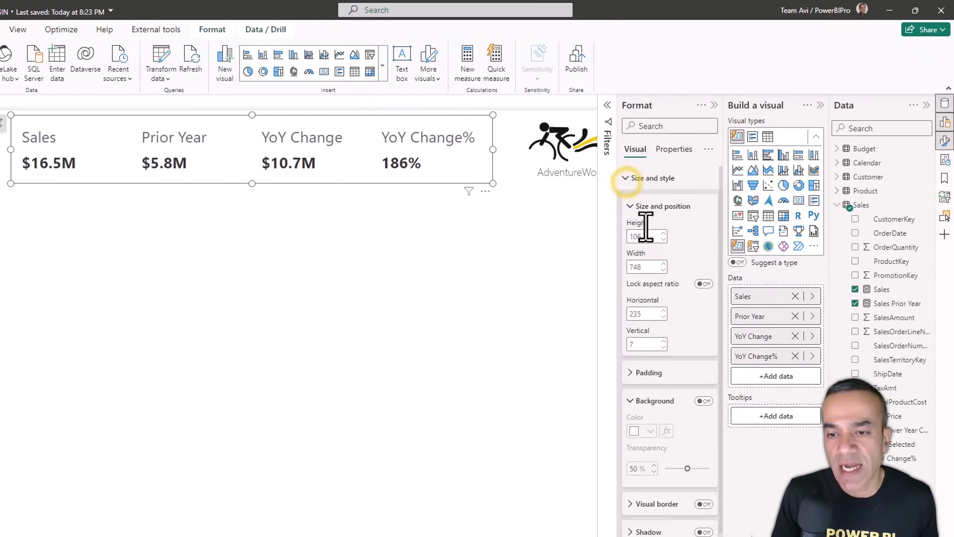
{"action": "left_click", "coordinate": [704, 400]}
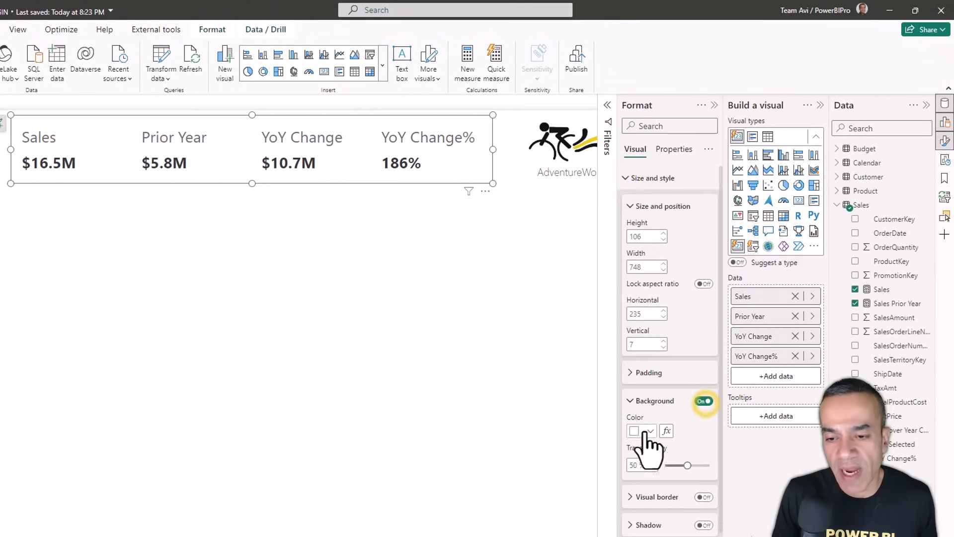
{"action": "left_click", "coordinate": [644, 431]}
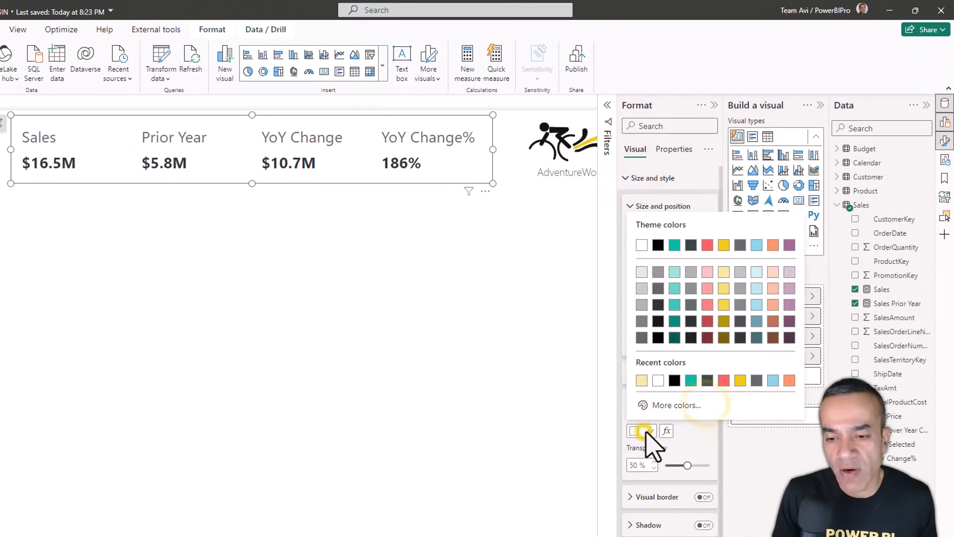
{"action": "left_click", "coordinate": [642, 380]}
{"action": "left_click", "coordinate": [634, 465]}
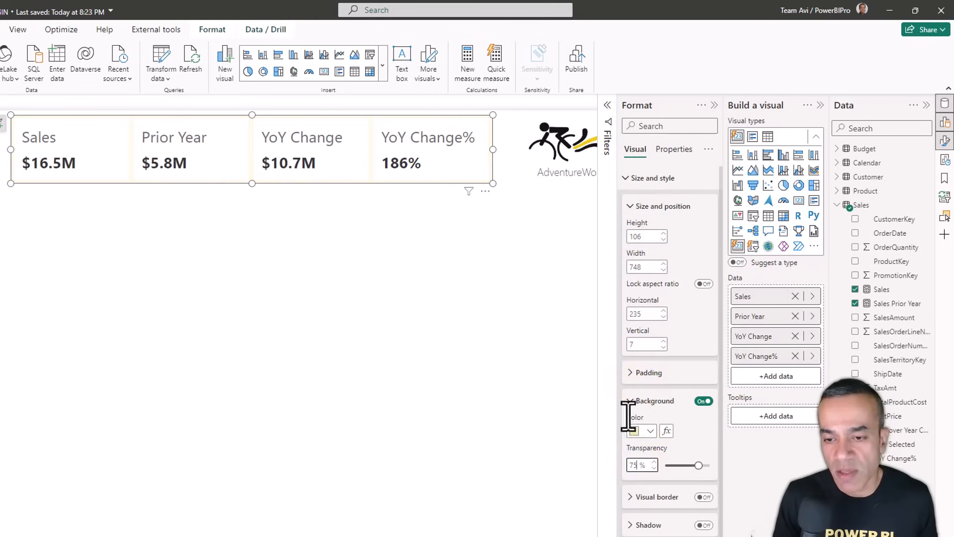
{"action": "left_click", "coordinate": [631, 400]}
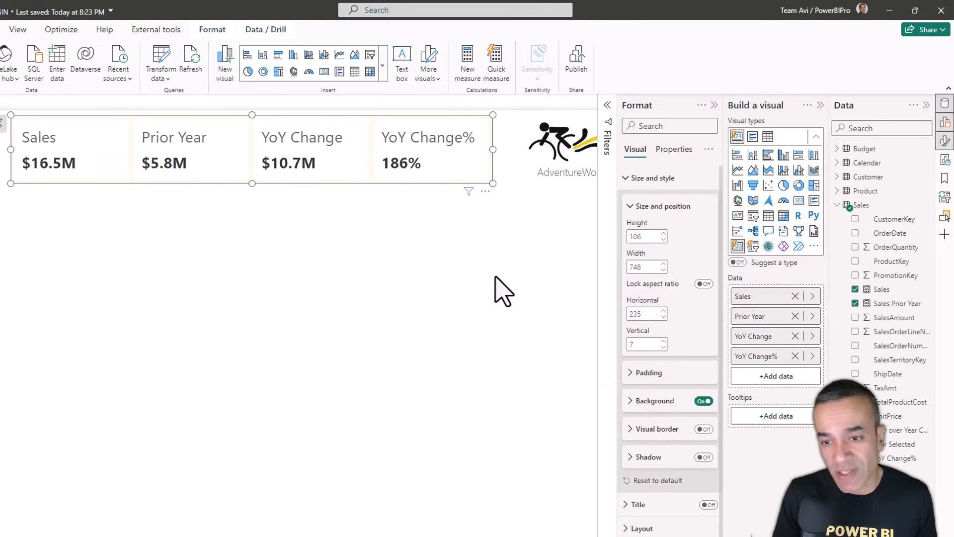
{"action": "left_click", "coordinate": [627, 181]}
- Turn off the background of all the individual cards so the visual's own background fills the strip evenly
{"action": "left_click", "coordinate": [627, 323]}
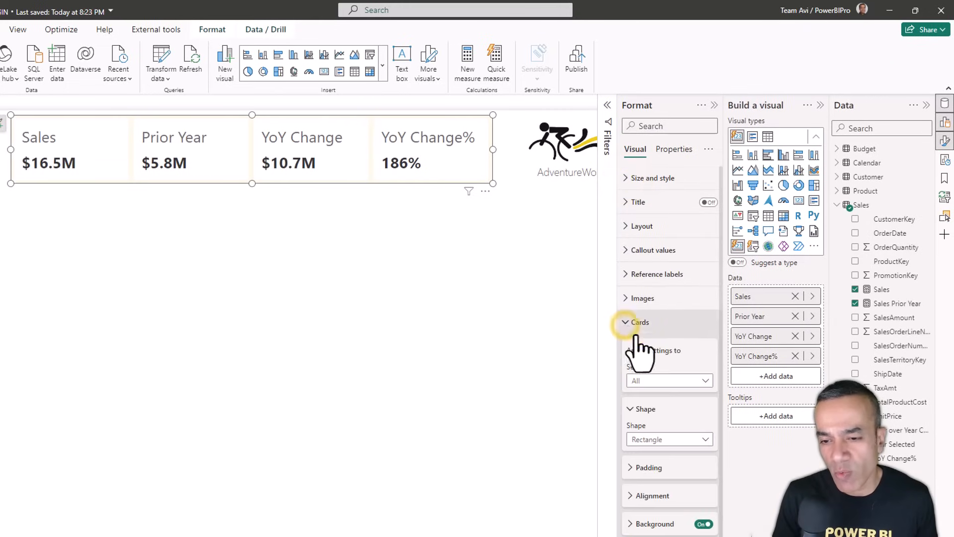
{"action": "scroll", "coordinate": [696, 472], "scroll_direction": "down", "scroll_amount": 1}
{"action": "left_click", "coordinate": [704, 467]}
{"action": "left_click", "coordinate": [437, 318]}
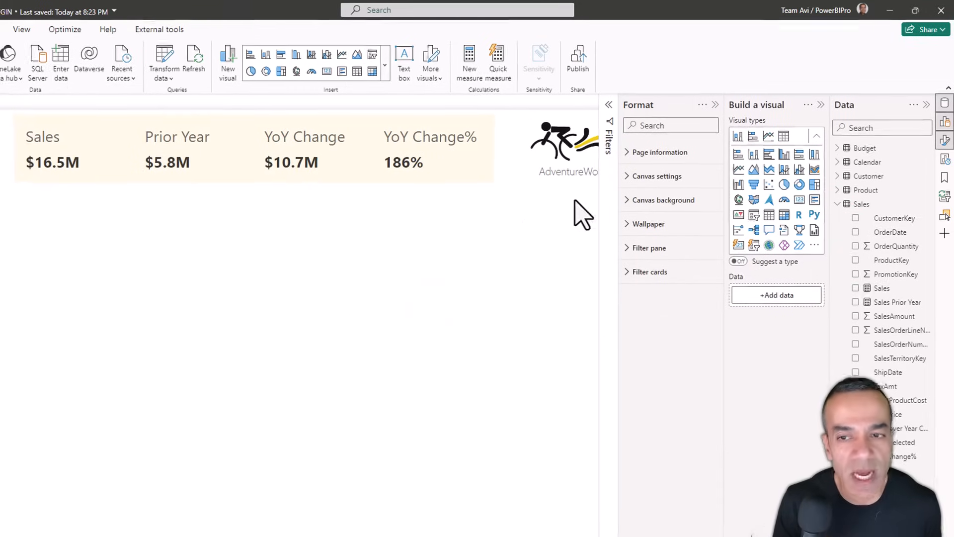
- Collapse the Format, Build a visual and Data panes to give the report page more room
{"action": "left_click", "coordinate": [714, 105]}
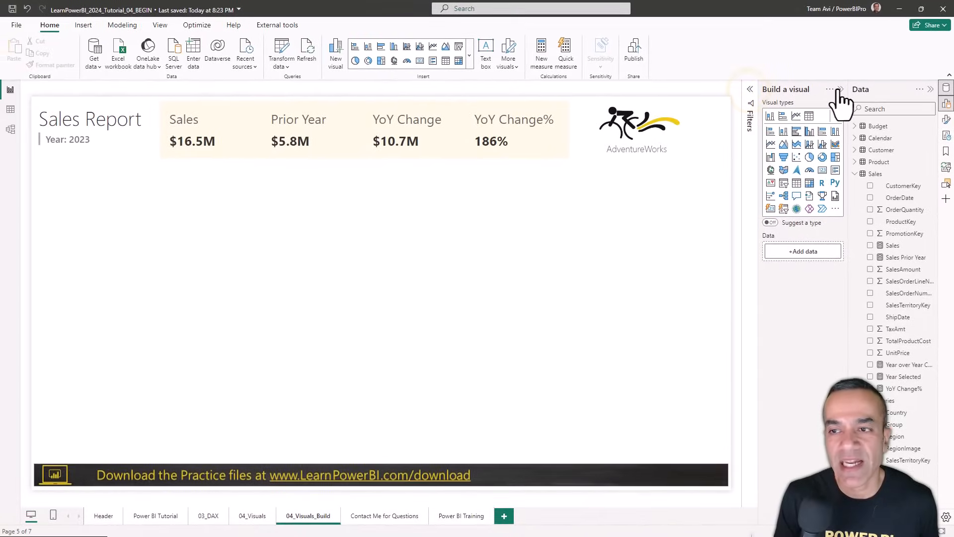
{"action": "left_click", "coordinate": [840, 89]}
{"action": "left_click", "coordinate": [930, 89]}
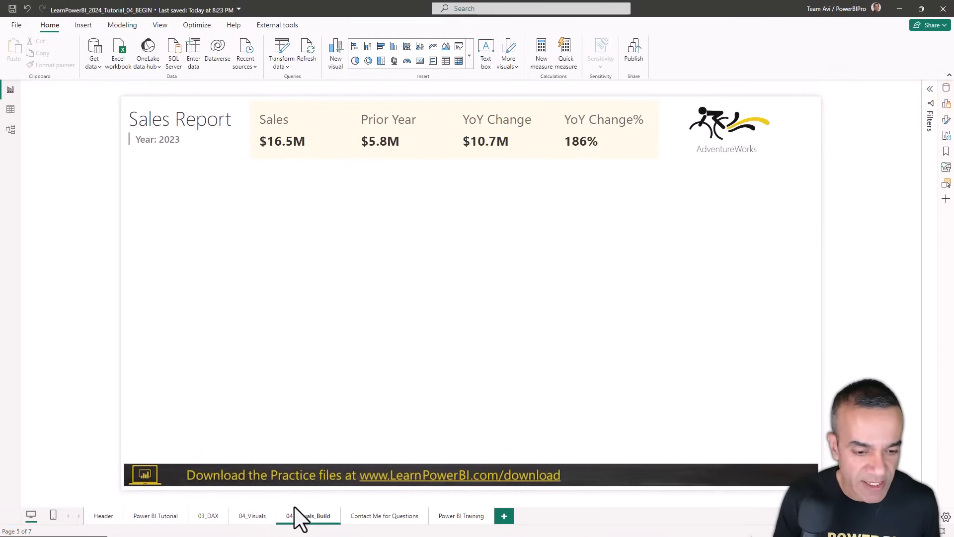
- Check the chart layout on the 04_Visuals page for reference, then return to 04_Visuals_Build
{"action": "left_click", "coordinate": [245, 517]}
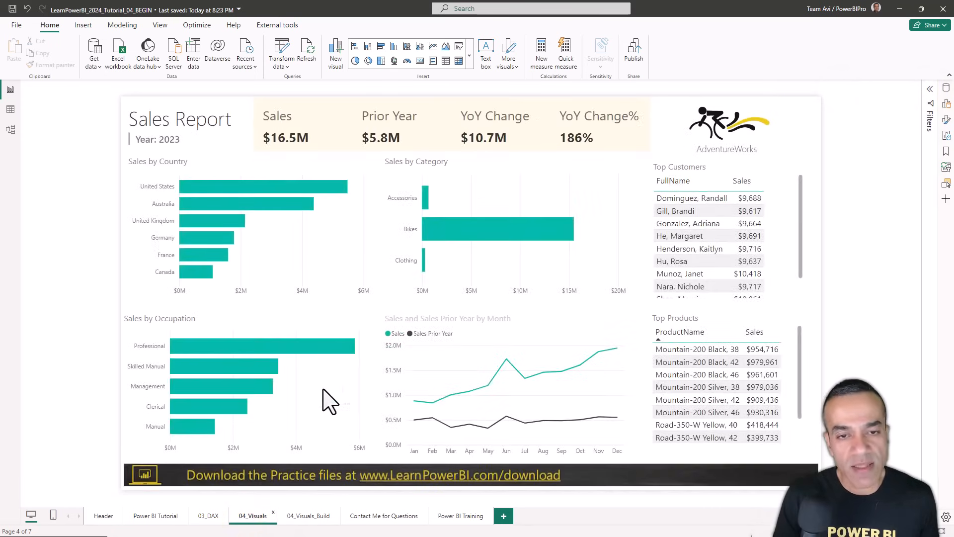
{"action": "left_click", "coordinate": [311, 517]}
{"action": "left_click", "coordinate": [417, 241]}
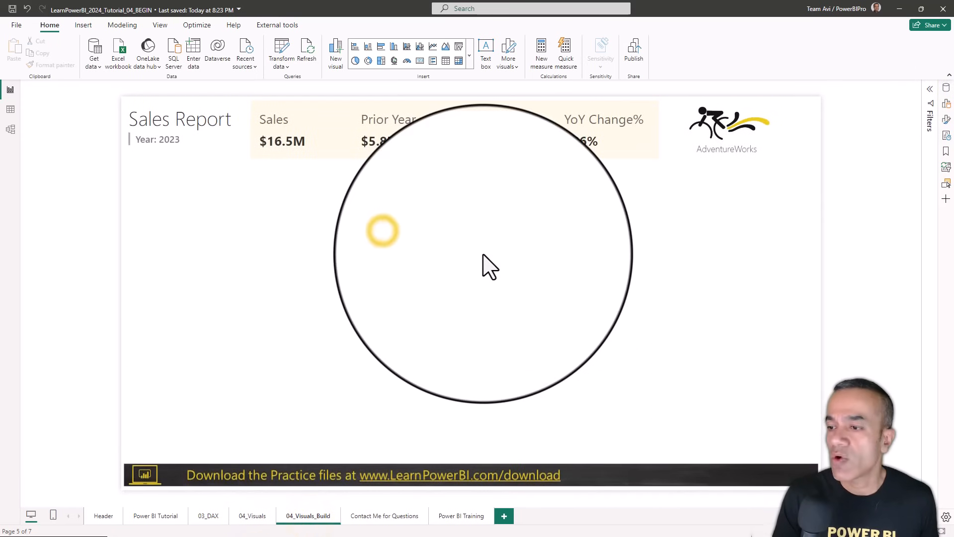
- Build a clustered bar chart of Sales by Country from the Territories table and enlarge it in the area below the header
{"action": "left_click", "coordinate": [947, 87]}
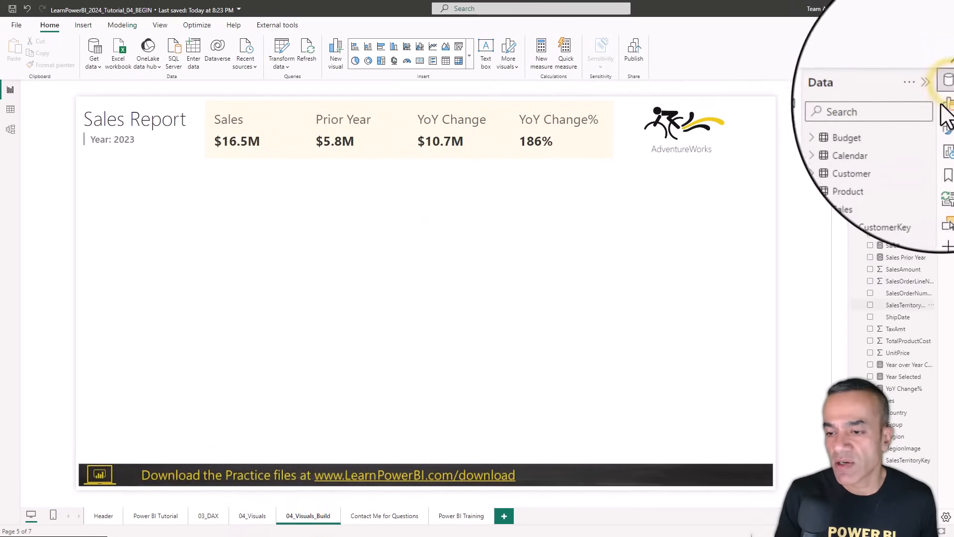
{"action": "left_click", "coordinate": [871, 245]}
{"action": "left_click_drag", "start_coordinate": [172, 245], "coordinate": [211, 222]}
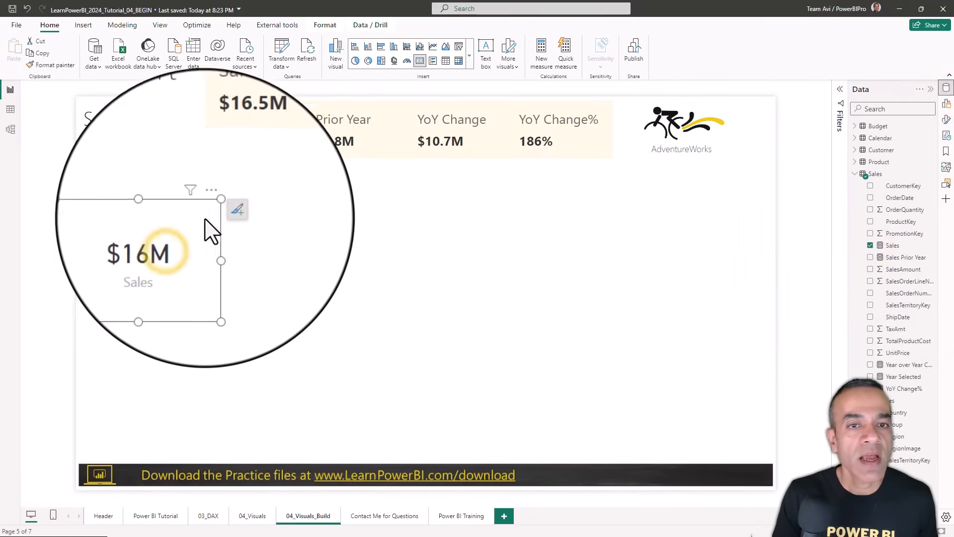
{"action": "left_click", "coordinate": [381, 48]}
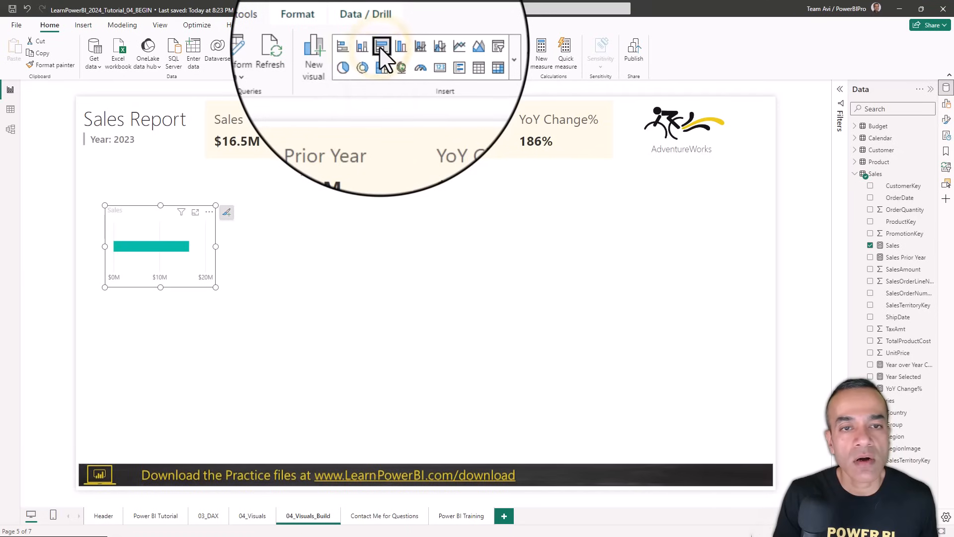
{"action": "left_click_drag", "start_coordinate": [206, 238], "coordinate": [195, 212]}
{"action": "left_click_drag", "start_coordinate": [206, 267], "coordinate": [352, 332]}
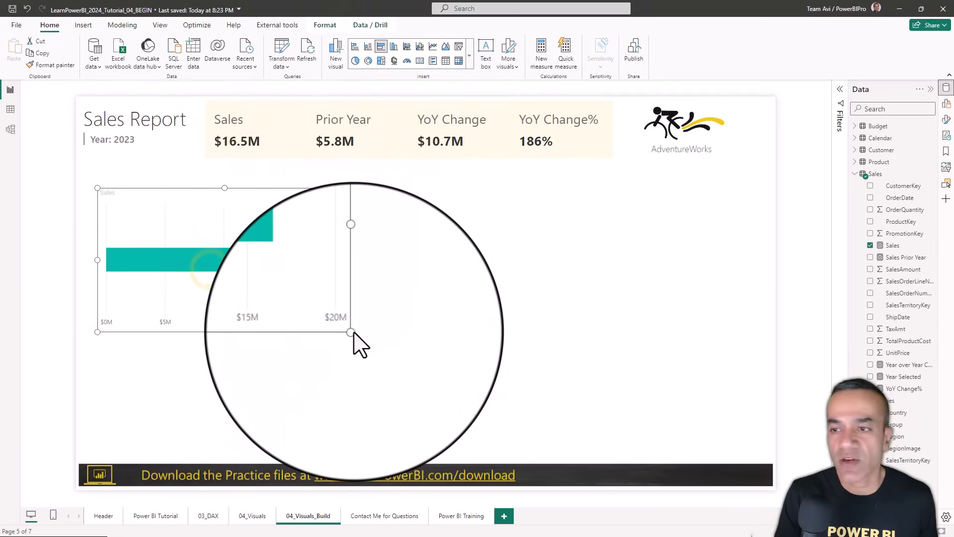
{"action": "left_click", "coordinate": [855, 173]}
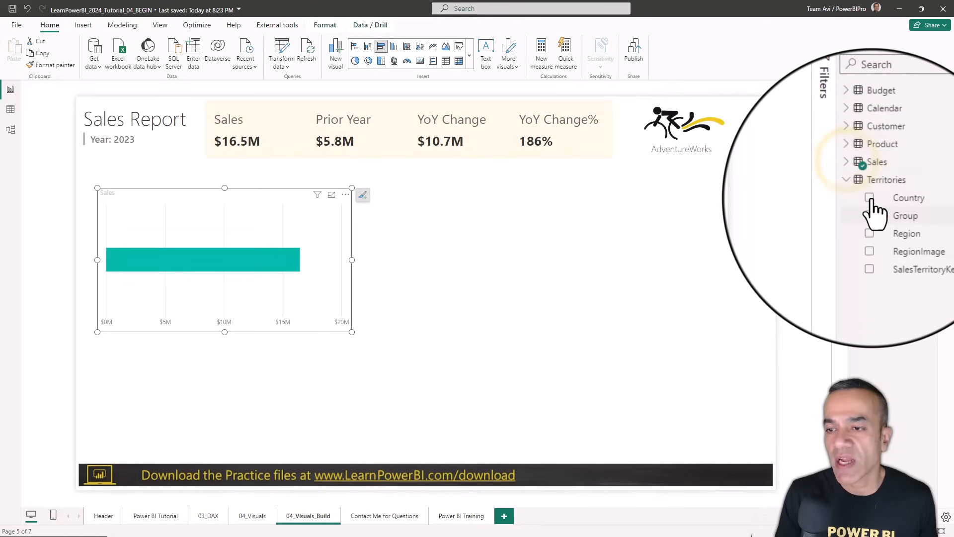
{"action": "left_click", "coordinate": [871, 198]}
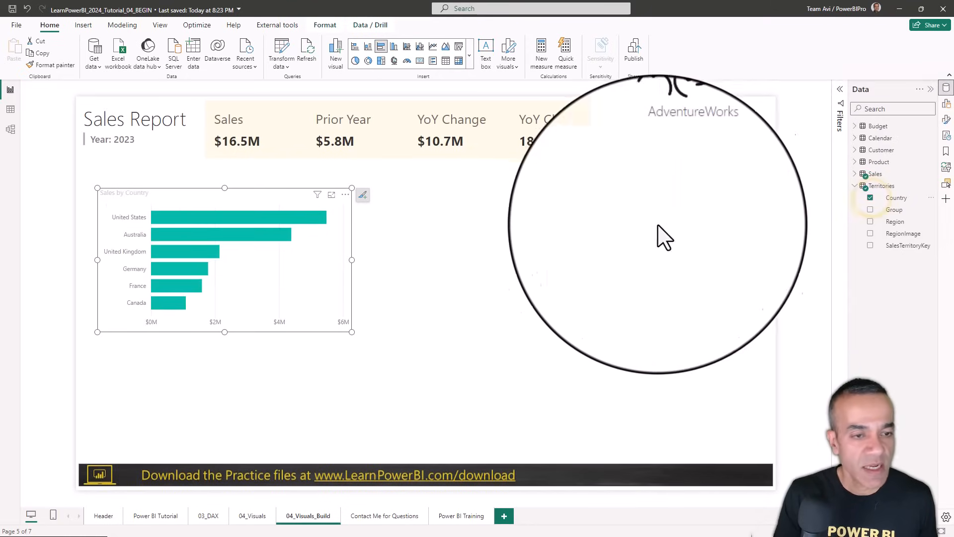
- Duplicate the Sales by Country chart and stack the original and its copy one above the other between header and footer
{"action": "left_click", "coordinate": [303, 271]}
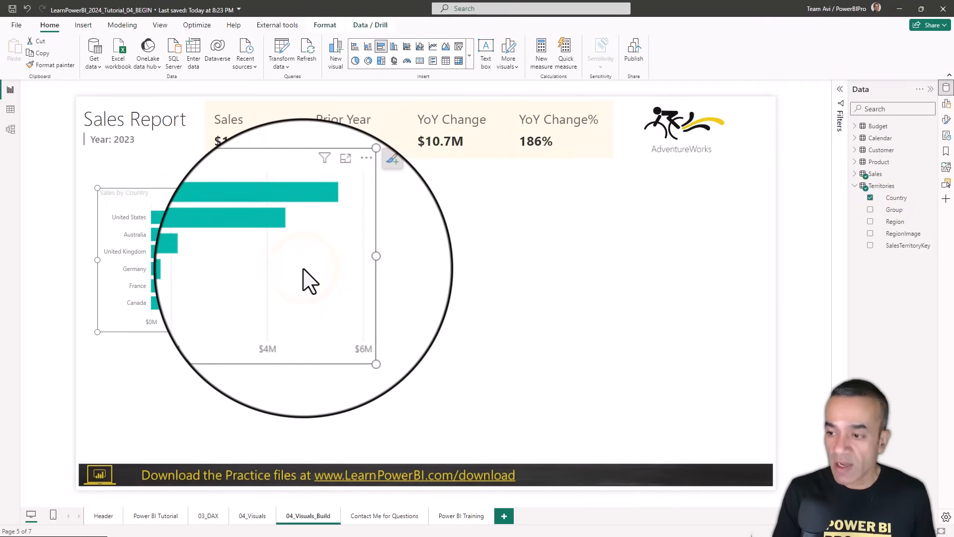
{"action": "left_click_drag", "start_coordinate": [311, 196], "coordinate": [299, 327]}
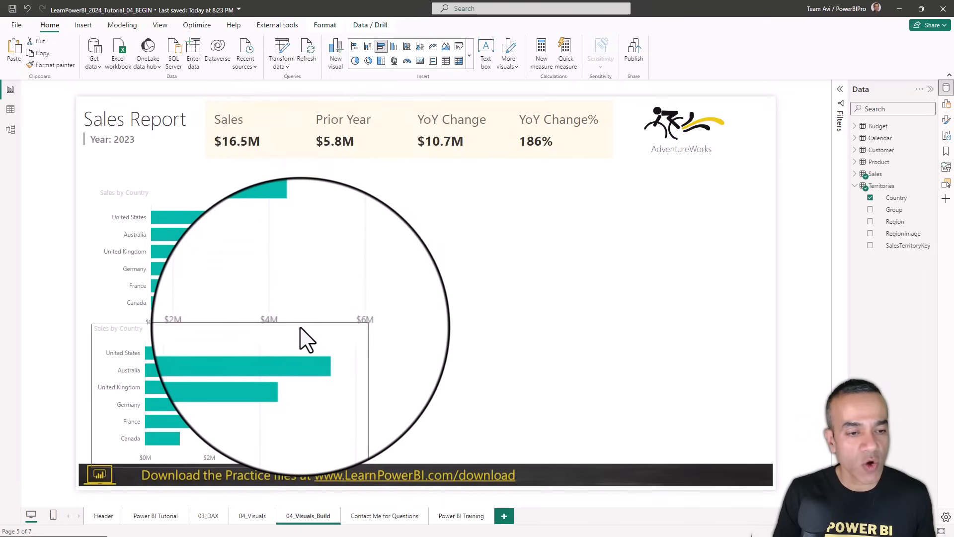
{"action": "left_click_drag", "start_coordinate": [285, 219], "coordinate": [277, 181]}
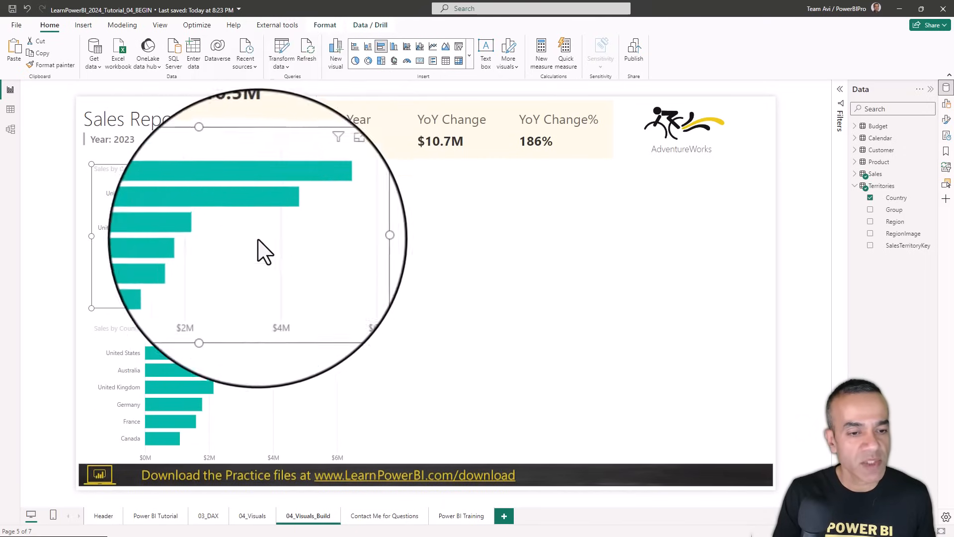
{"action": "left_click", "coordinate": [243, 328]}
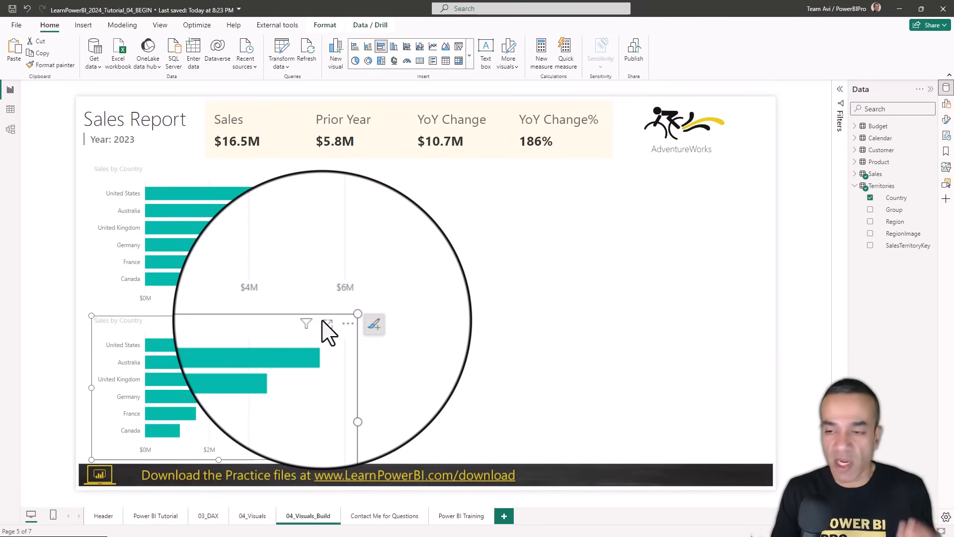
- Replace Country with Occupation from the Customer table on the lower chart's Y-axis
{"action": "left_click", "coordinate": [946, 103]}
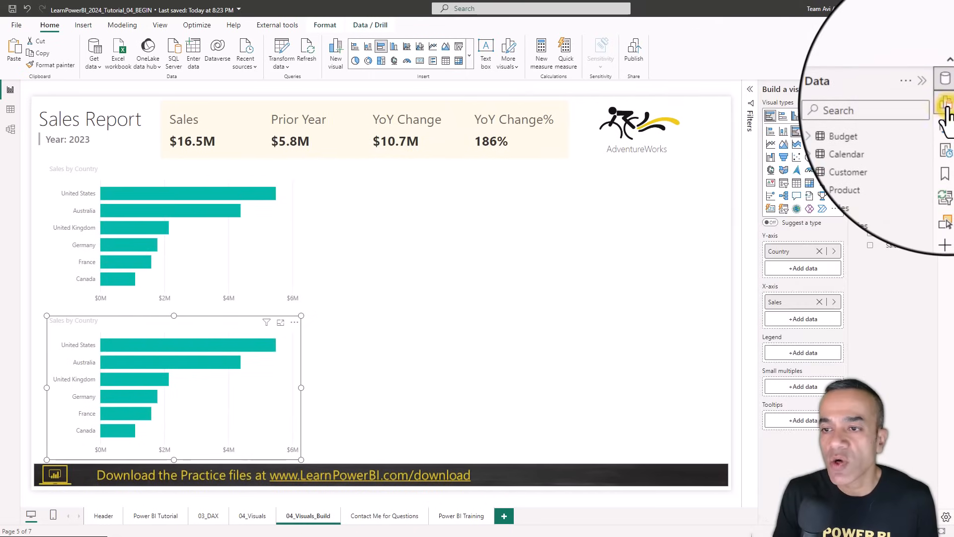
{"action": "left_click", "coordinate": [834, 251]}
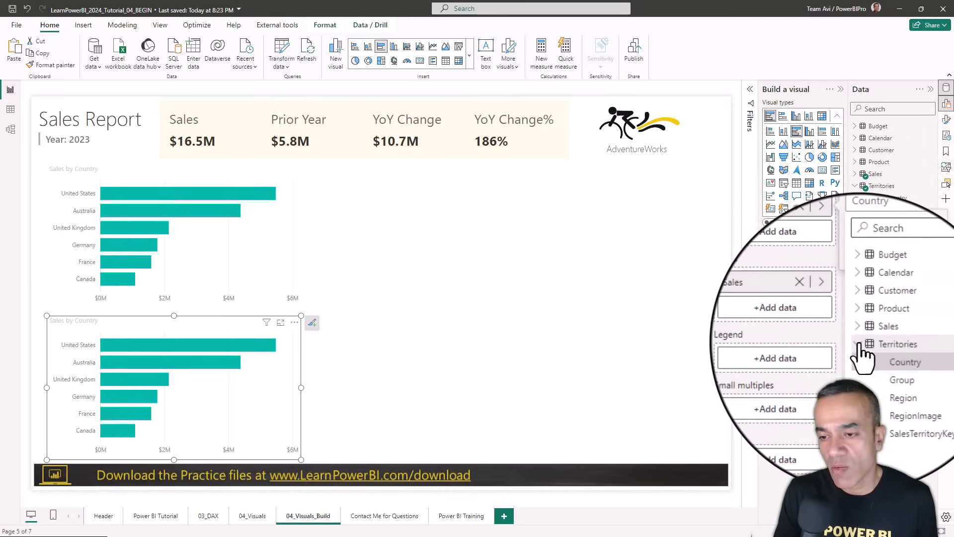
{"action": "left_click", "coordinate": [858, 344]}
{"action": "left_click", "coordinate": [859, 318]}
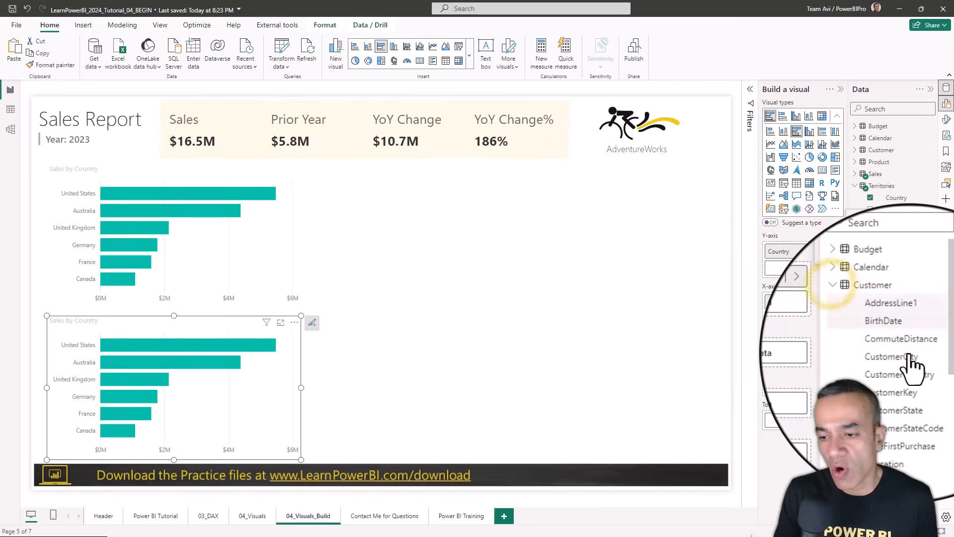
{"action": "scroll", "coordinate": [908, 355], "scroll_direction": "down", "scroll_amount": 3}
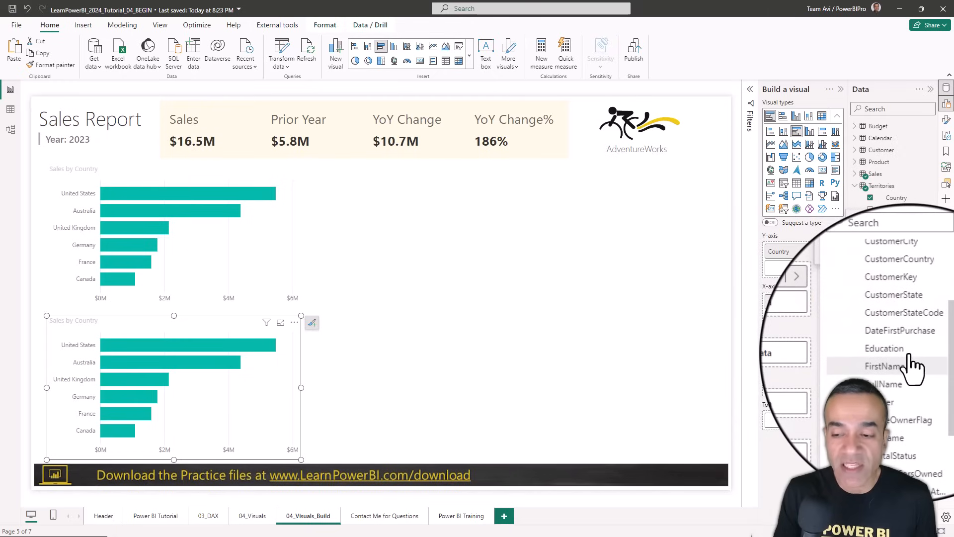
{"action": "scroll", "coordinate": [910, 355], "scroll_direction": "down", "scroll_amount": 4}
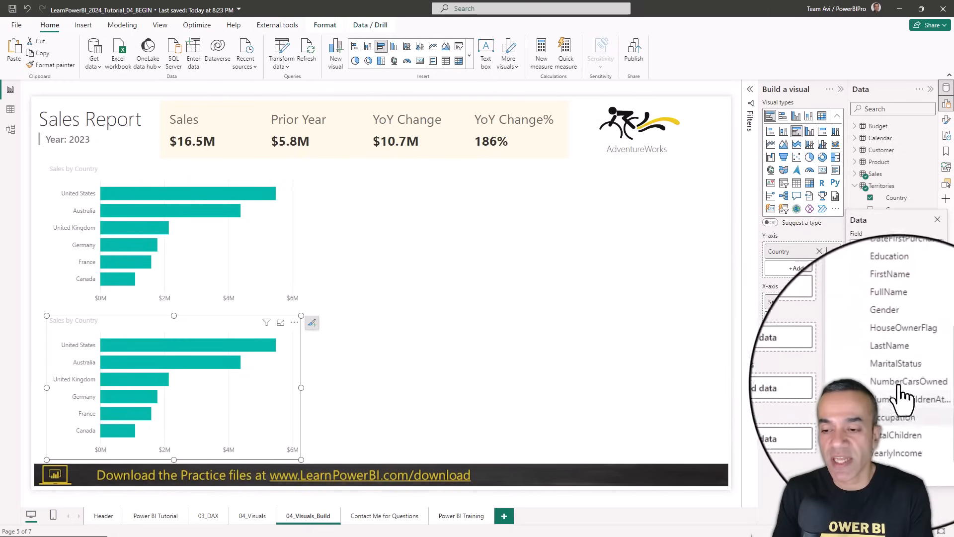
{"action": "left_click", "coordinate": [892, 406]}
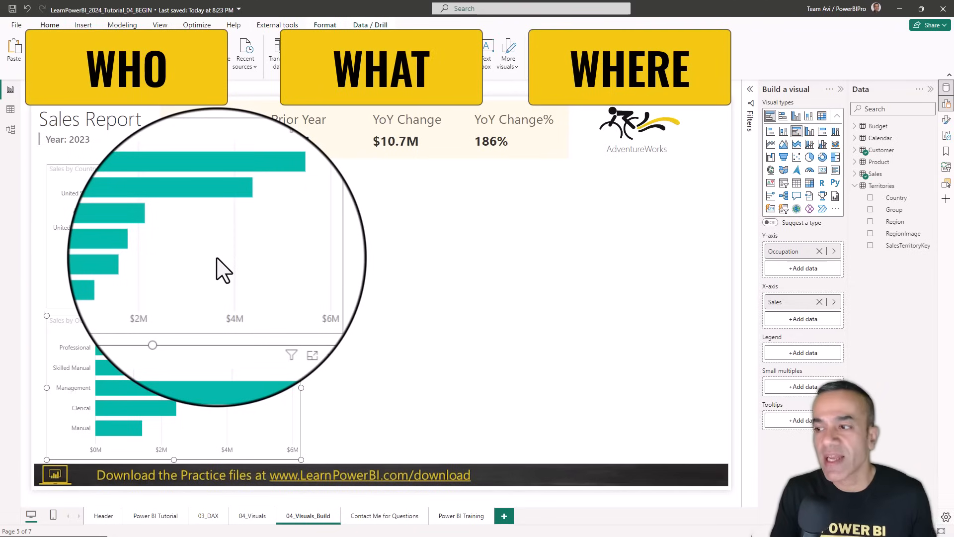
- Place a copy of the Sales by Country chart beside the original and replace its Y-axis field with Category from the Product table
{"action": "left_click", "coordinate": [350, 237]}
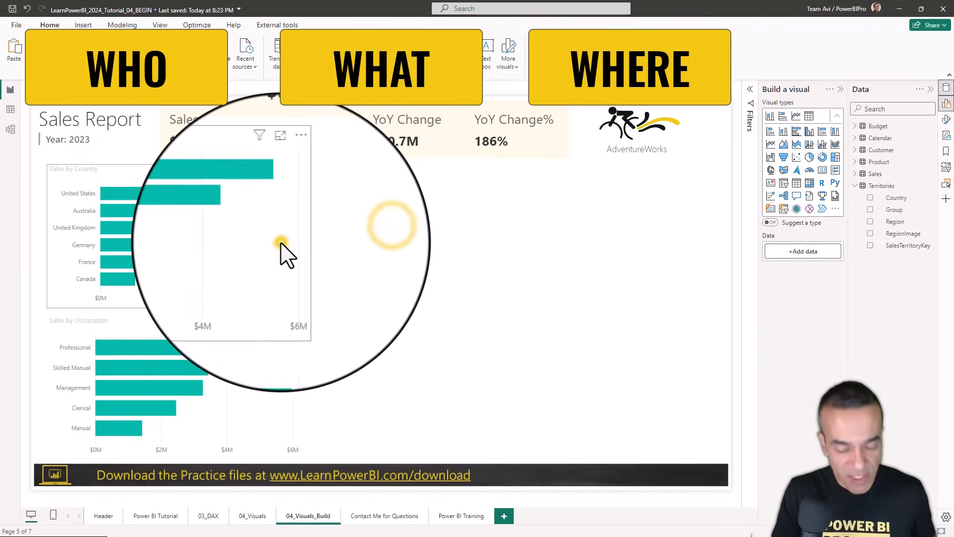
{"action": "left_click", "coordinate": [282, 244]}
{"action": "left_click_drag", "start_coordinate": [287, 256], "coordinate": [571, 175]}
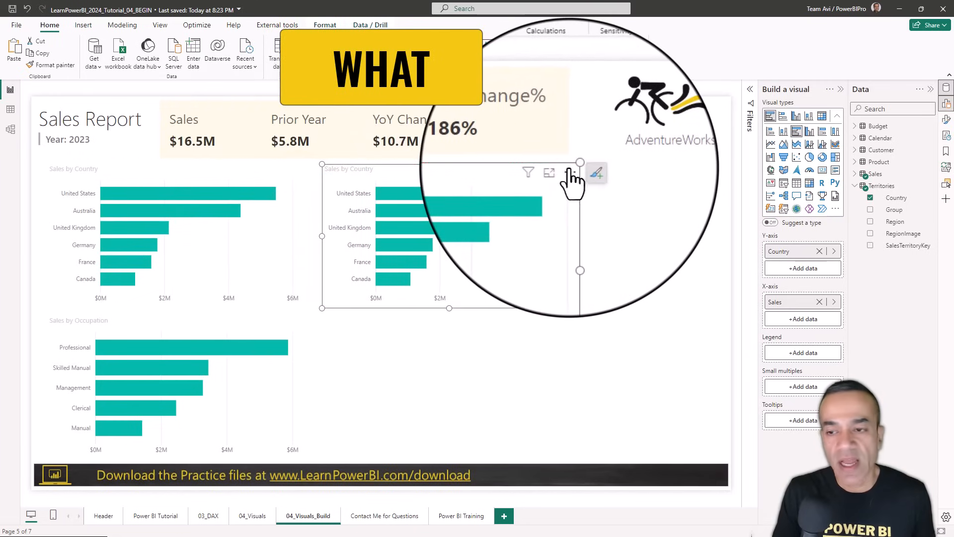
{"action": "left_click", "coordinate": [834, 251]}
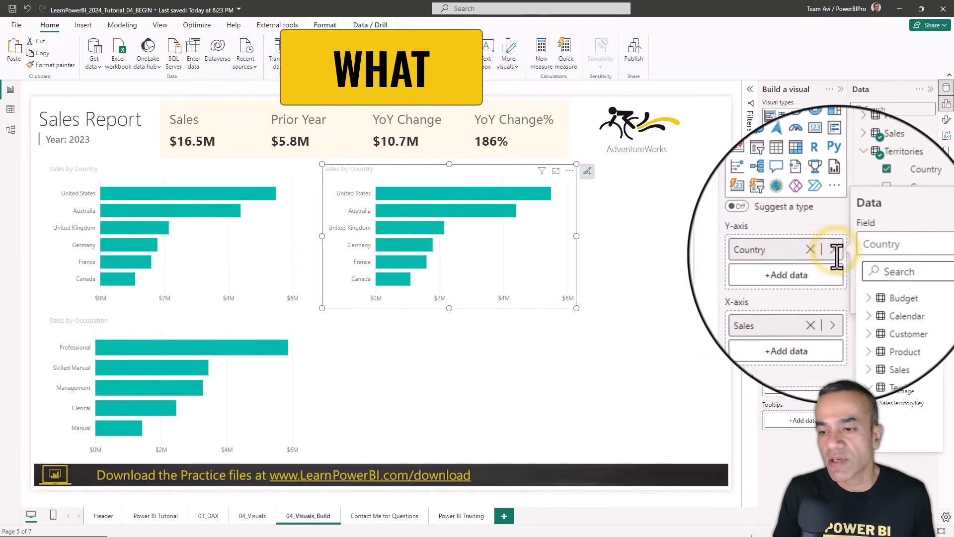
{"action": "left_click", "coordinate": [855, 318]}
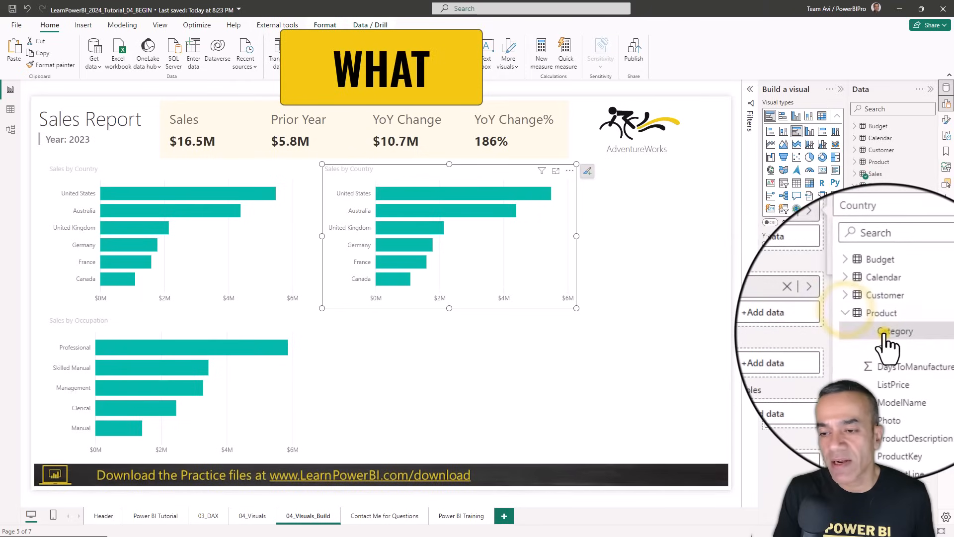
{"action": "left_click", "coordinate": [902, 338]}
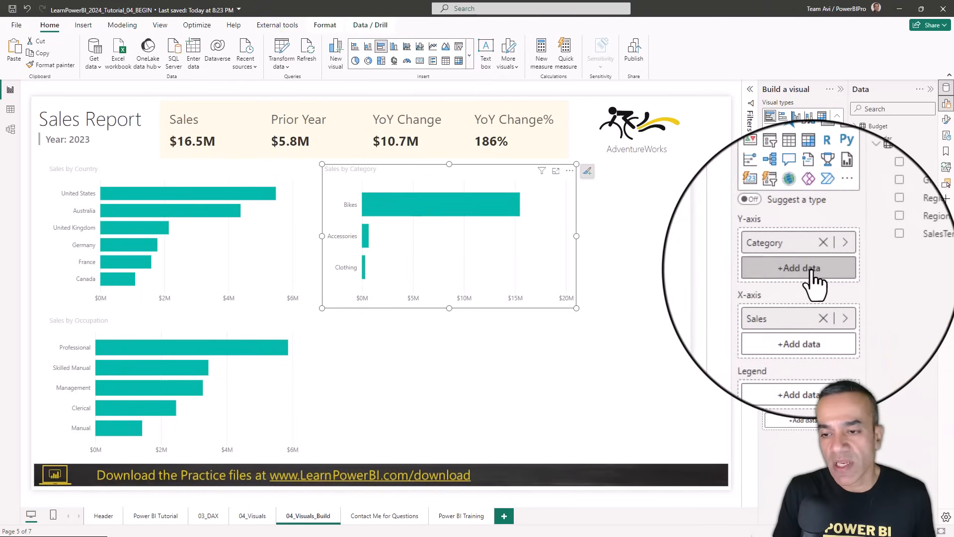
- Add SubCategory from the Product table beneath Category on the Sales by Category chart's Y-axis
{"action": "left_click", "coordinate": [811, 272]}
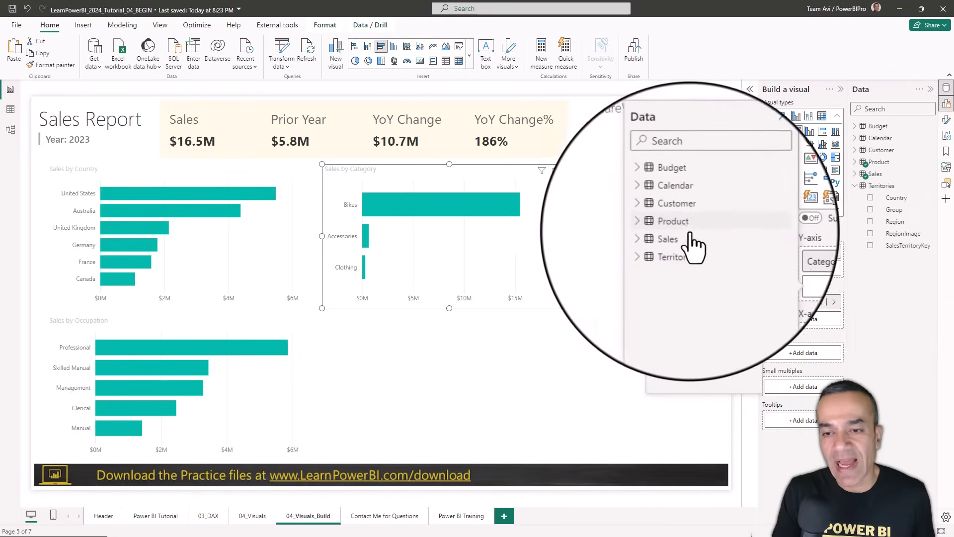
{"action": "left_click", "coordinate": [655, 227]}
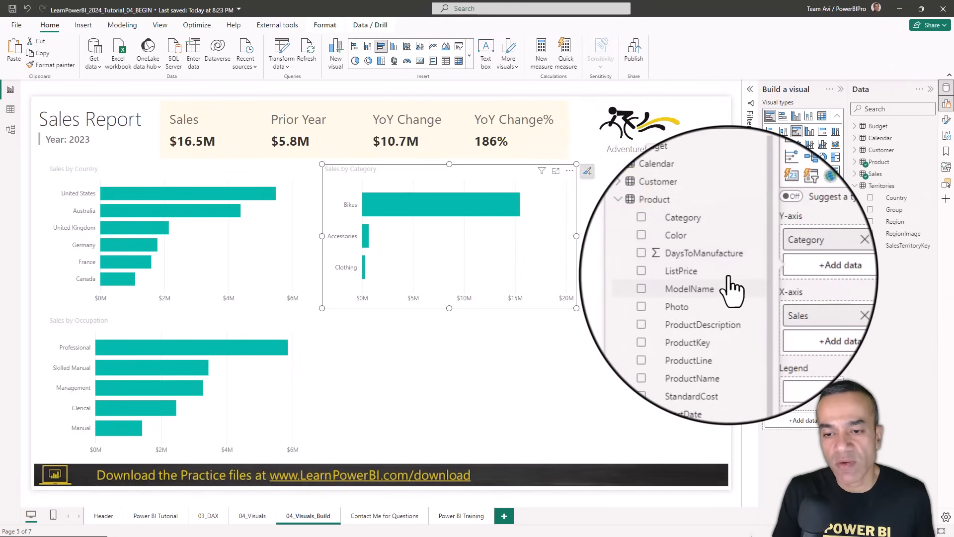
{"action": "scroll", "coordinate": [733, 290], "scroll_direction": "down", "scroll_amount": 3}
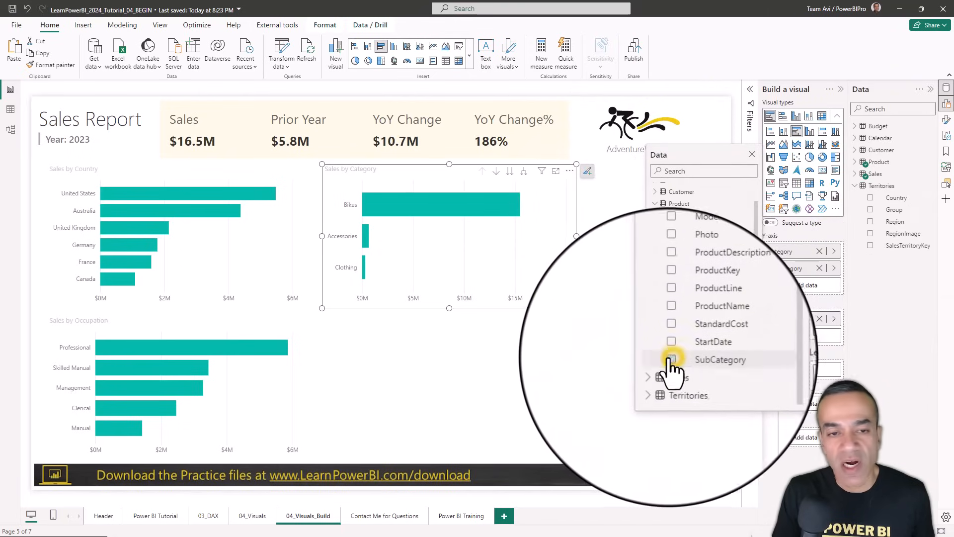
{"action": "left_click", "coordinate": [441, 352]}
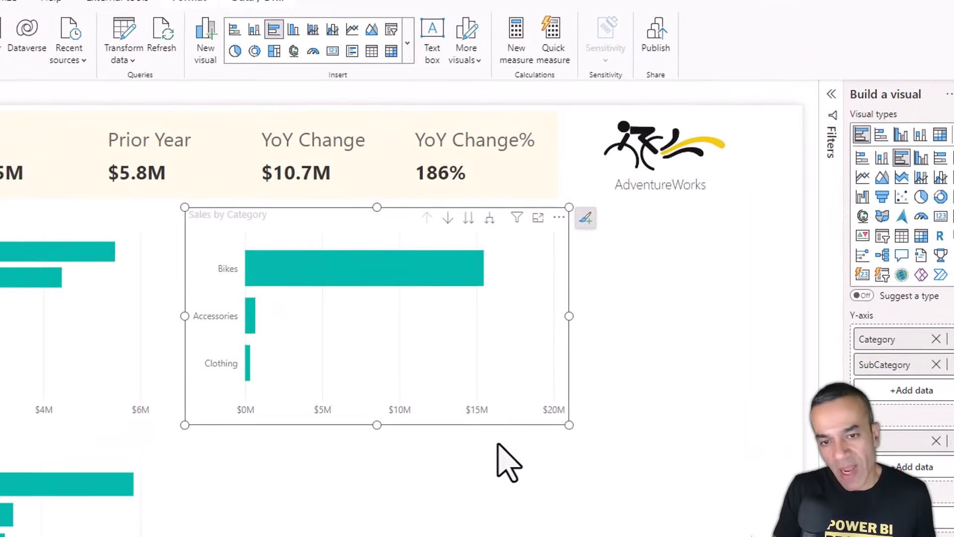
- Test drilling down from Bikes to its subcategories and back up to the categories, then reselect the chart
{"action": "right_click", "coordinate": [354, 272]}
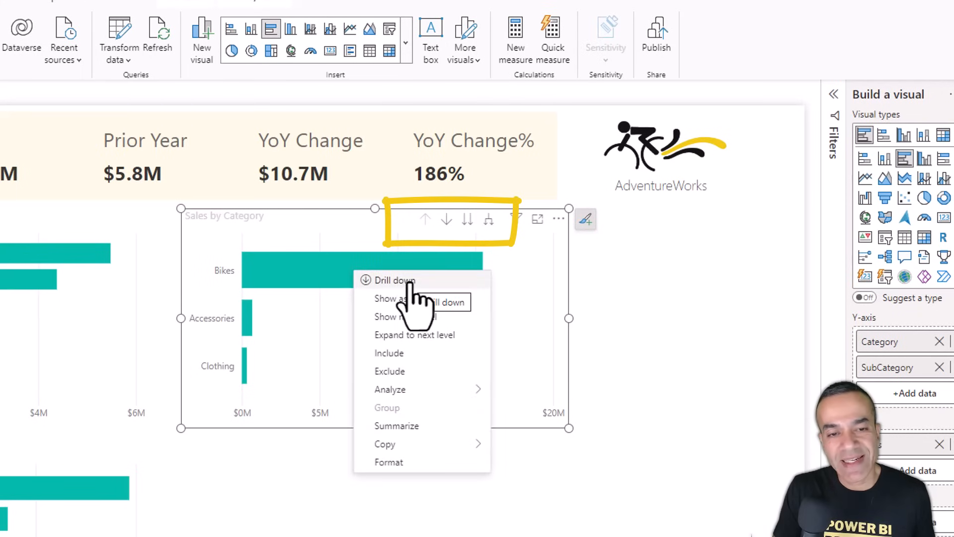
{"action": "left_click", "coordinate": [409, 281]}
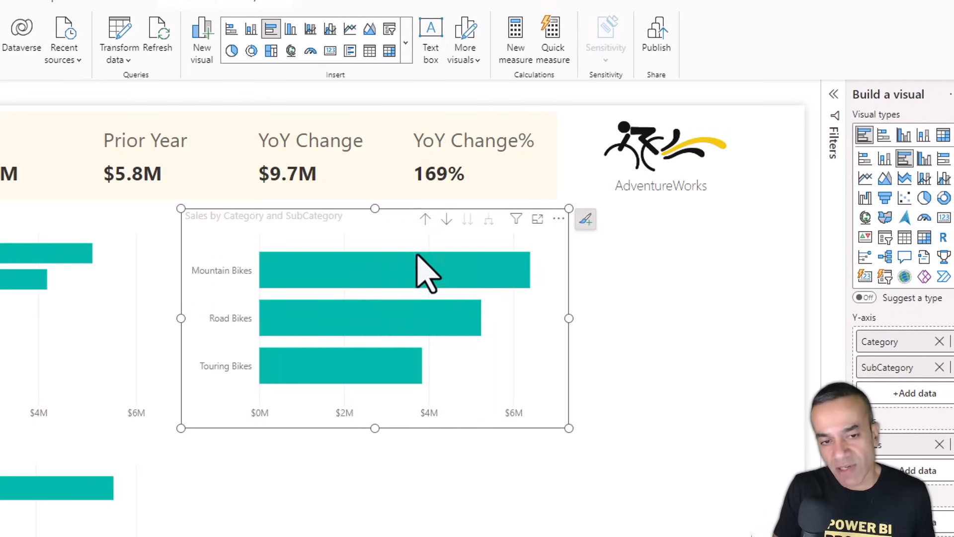
{"action": "left_click", "coordinate": [425, 219]}
{"action": "right_click", "coordinate": [336, 271]}
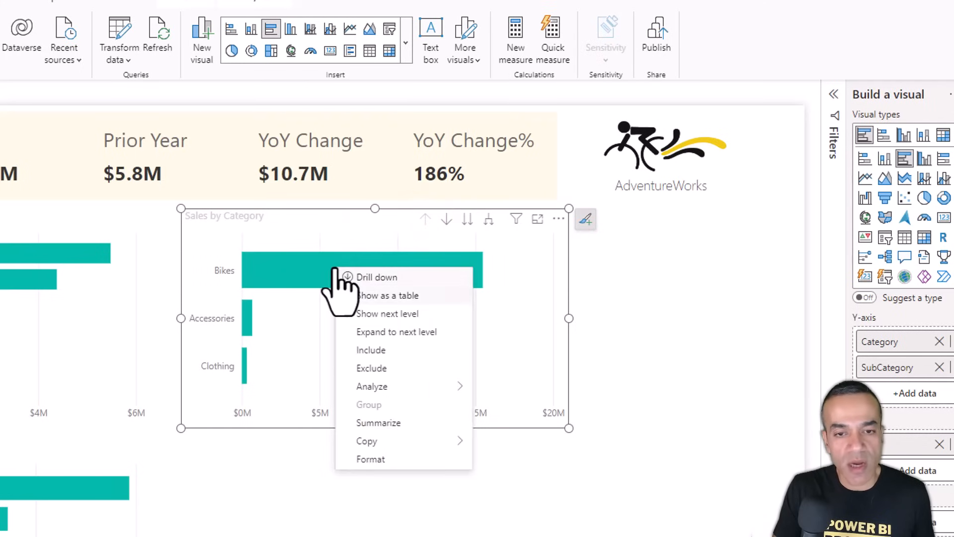
{"action": "left_click", "coordinate": [396, 280]}
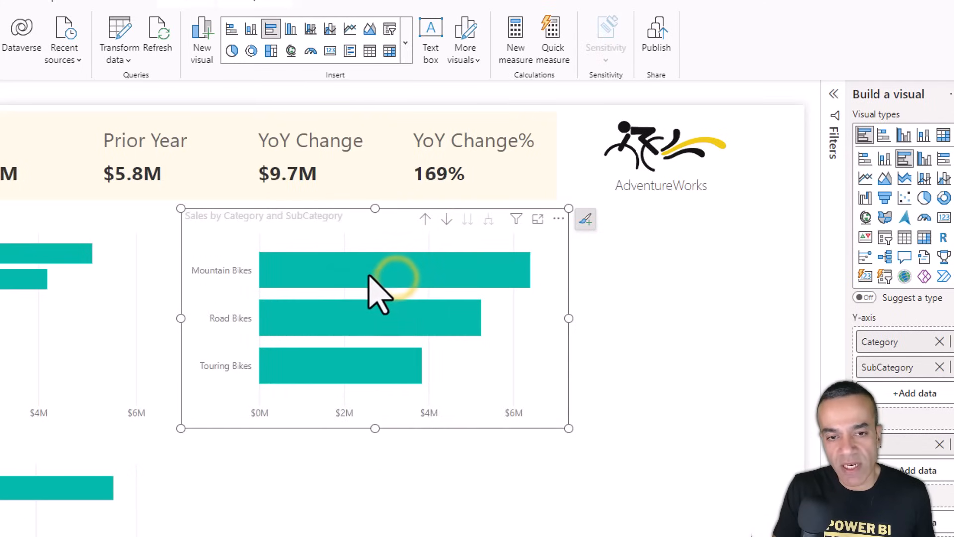
{"action": "right_click", "coordinate": [366, 276]}
{"action": "left_click", "coordinate": [405, 302]}
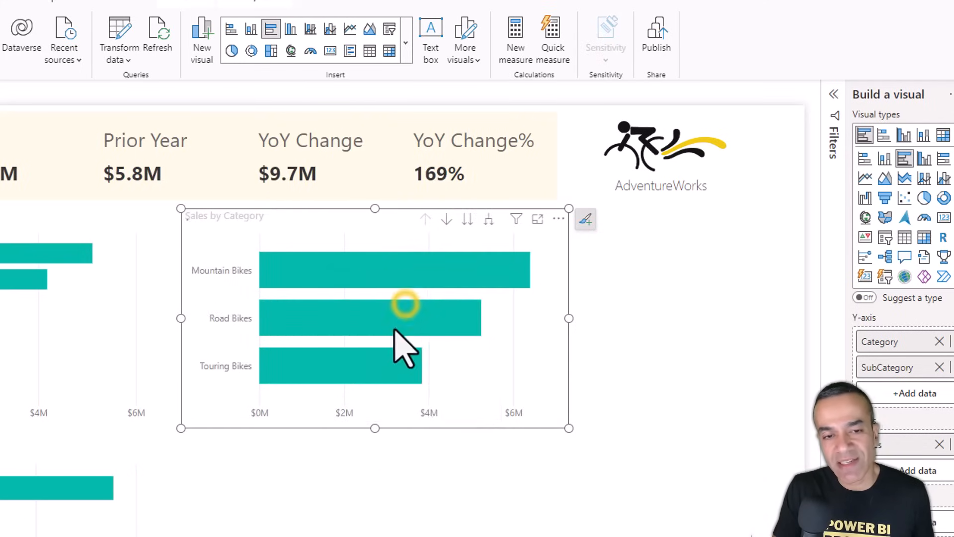
{"action": "left_click", "coordinate": [331, 470]}
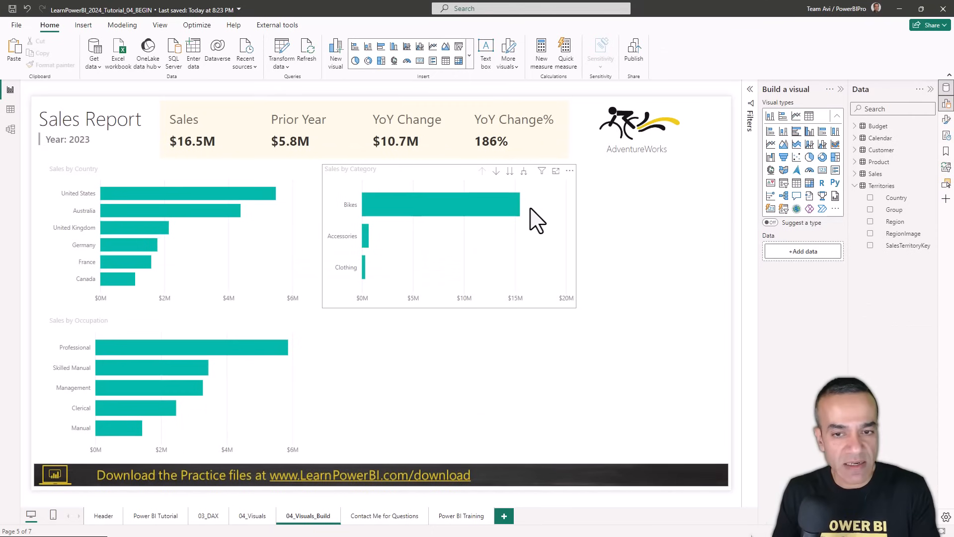
{"action": "left_click", "coordinate": [550, 211]}
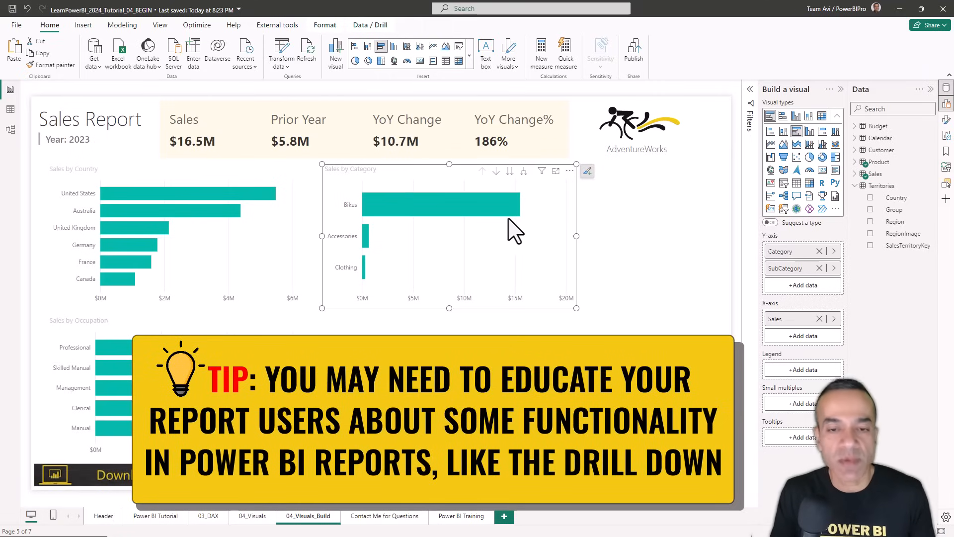
{"action": "left_click", "coordinate": [446, 266]}
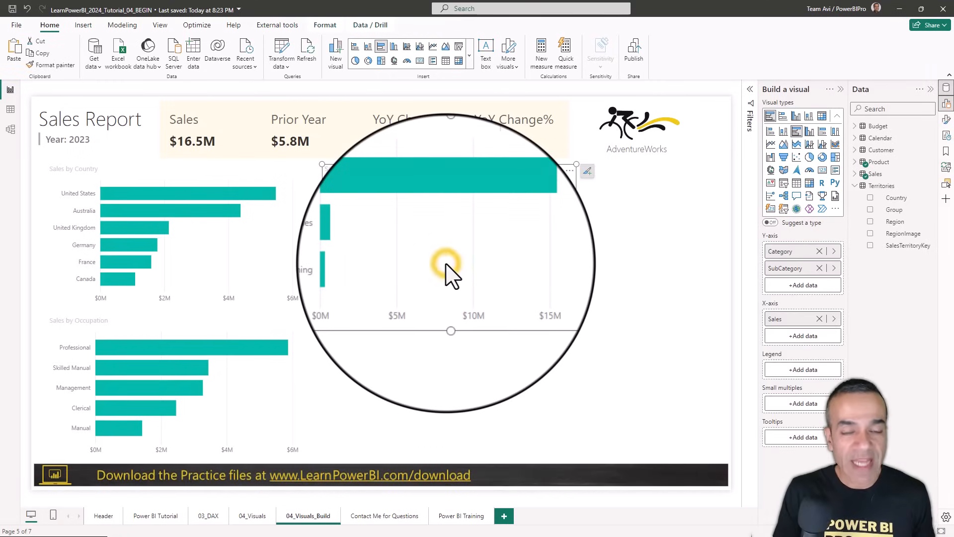
- Place a copy of the Sales by Category chart beneath the original and convert the copy to a line chart
{"action": "key", "text": "ctrl+c"}
{"action": "key", "text": "ctrl+v"}
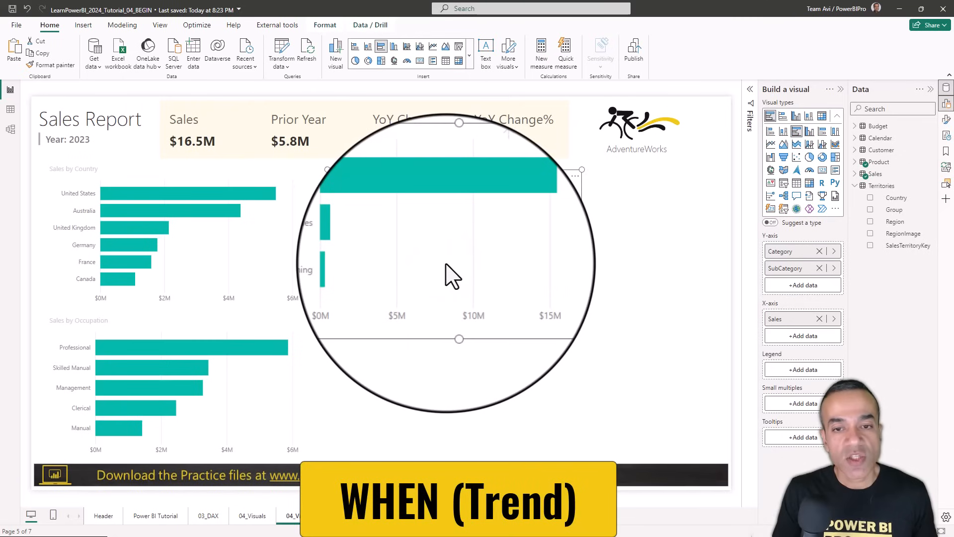
{"action": "left_click_drag", "start_coordinate": [573, 177], "coordinate": [562, 326]}
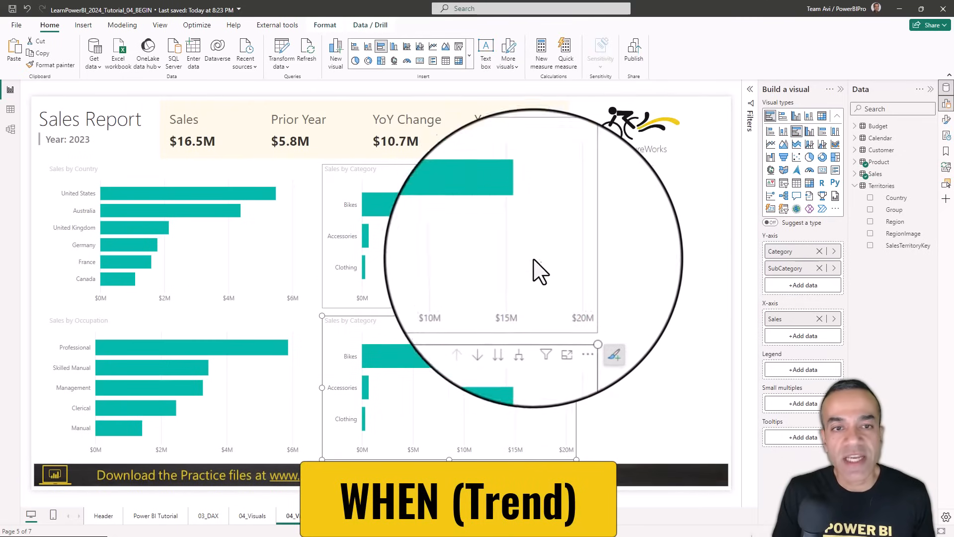
{"action": "left_click", "coordinate": [433, 45]}
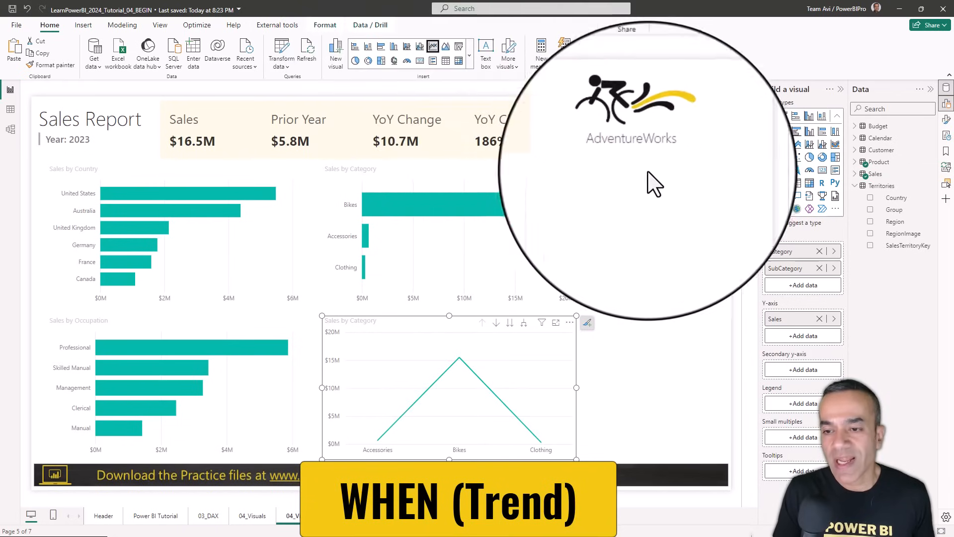
- Remove SubCategory from the line chart's X-axis and replace Category with Month from the Calendar table
{"action": "left_click", "coordinate": [820, 268]}
{"action": "left_click", "coordinate": [836, 248]}
{"action": "left_click", "coordinate": [858, 298]}
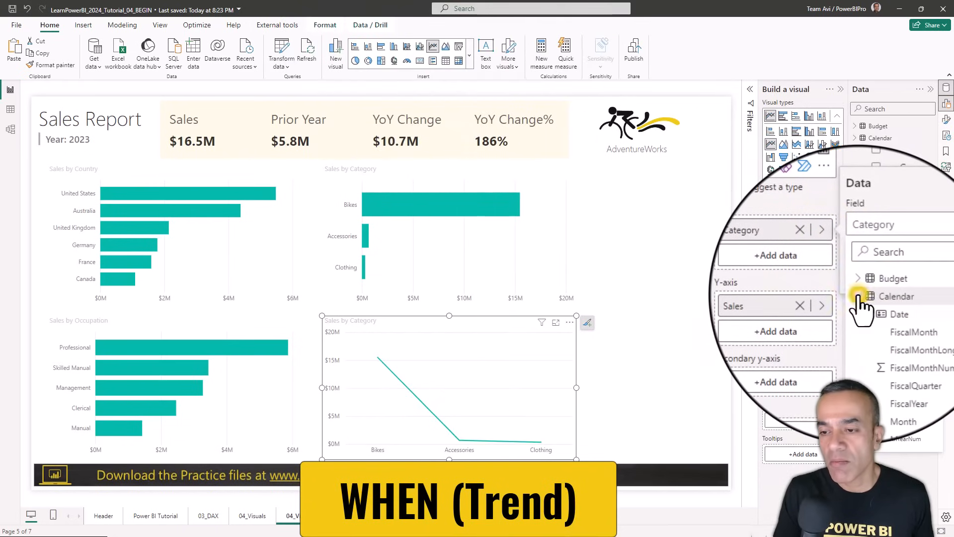
{"action": "scroll", "coordinate": [873, 336], "scroll_direction": "down", "scroll_amount": 3}
{"action": "left_click", "coordinate": [880, 386]}
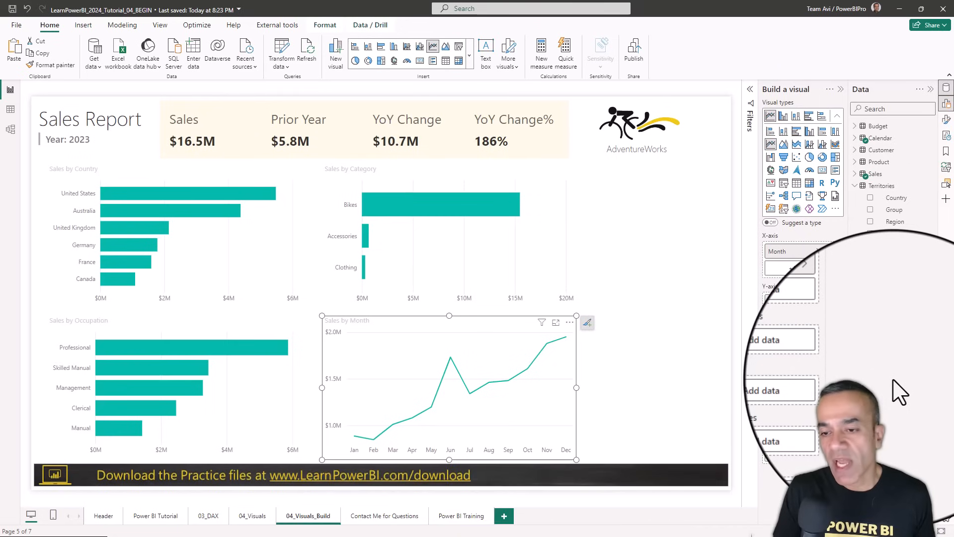
- Add Sales Prior Year from the Sales table to the line chart's Y-axis beneath Sales
{"action": "left_click", "coordinate": [800, 320]}
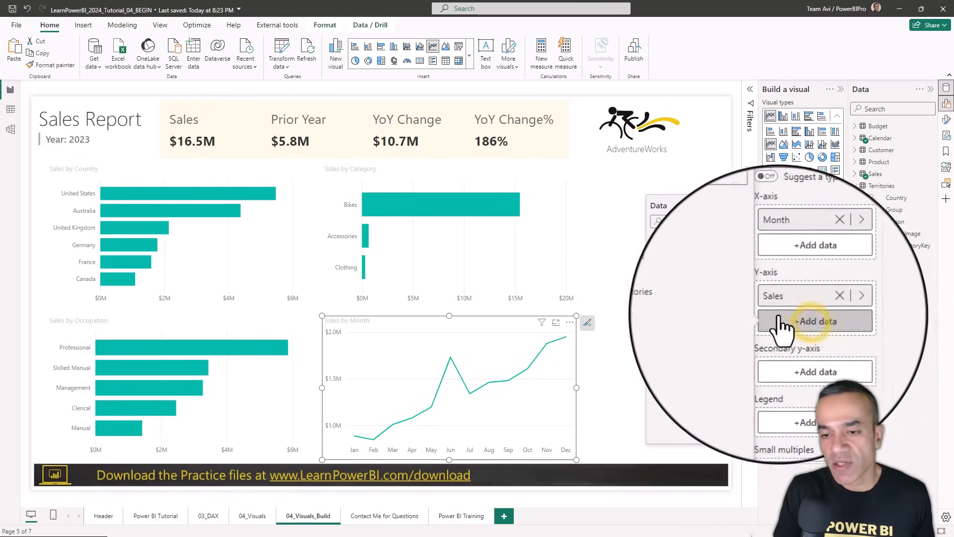
{"action": "left_click", "coordinate": [655, 288]}
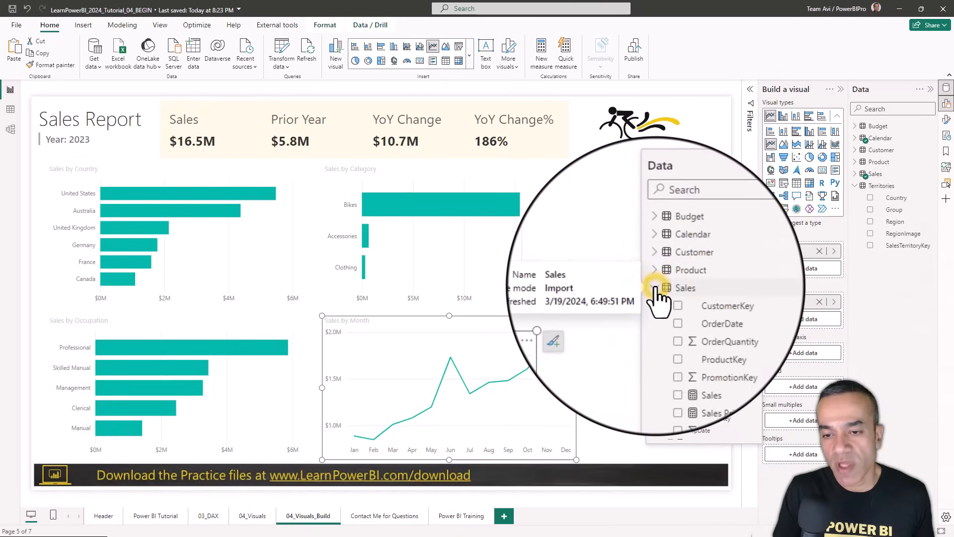
{"action": "left_click", "coordinate": [669, 341]}
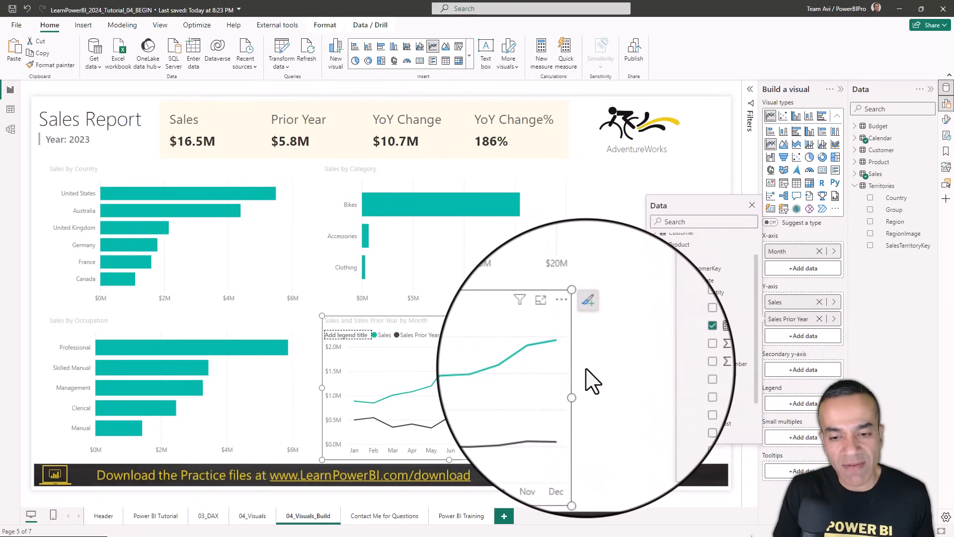
{"action": "left_click", "coordinate": [587, 368]}
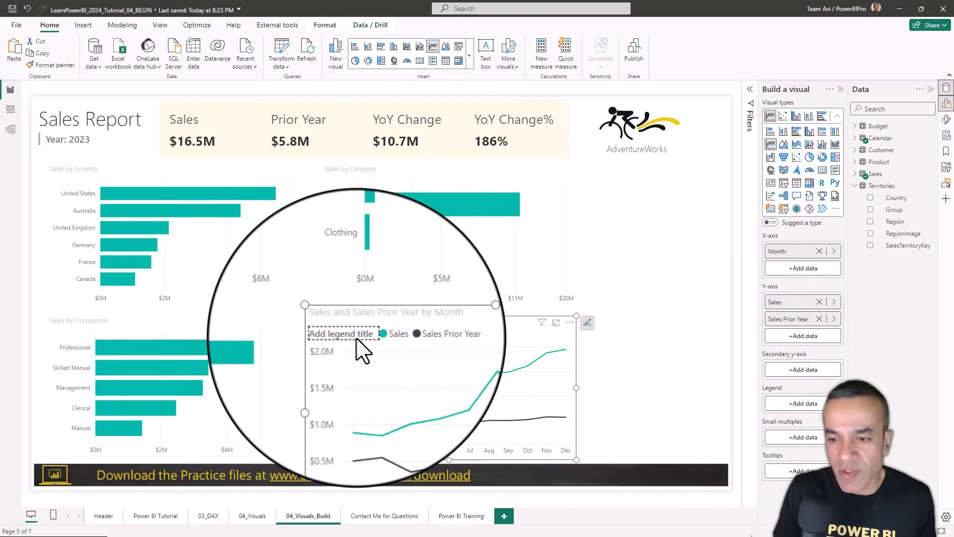
- Turn off the line chart's legend title, and close the format and data panes to free canvas space
{"action": "left_click", "coordinate": [946, 120]}
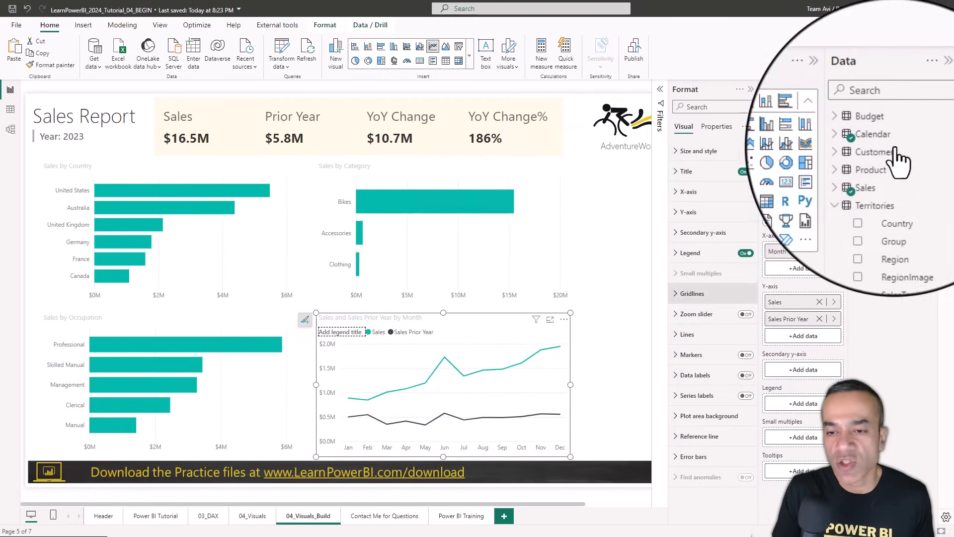
{"action": "left_click", "coordinate": [676, 256]}
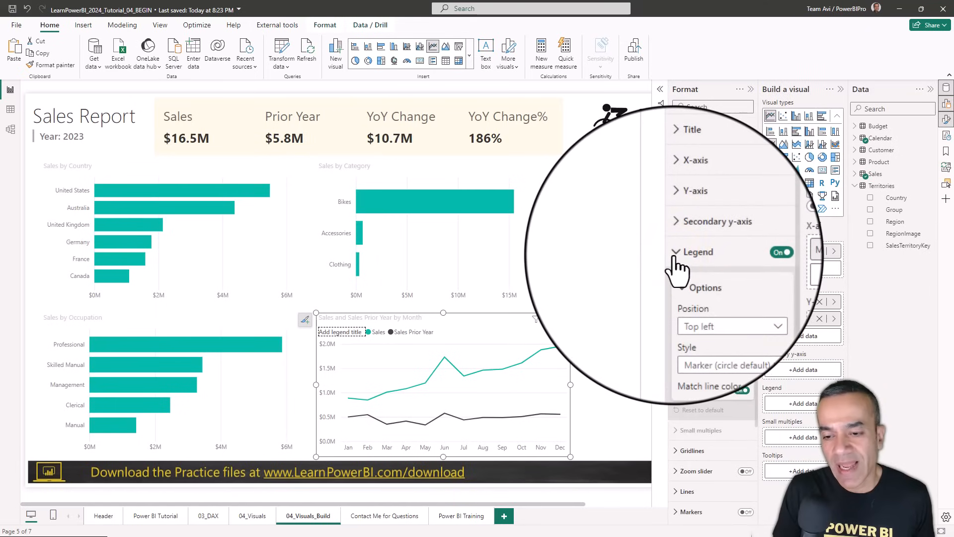
{"action": "left_click", "coordinate": [744, 390]}
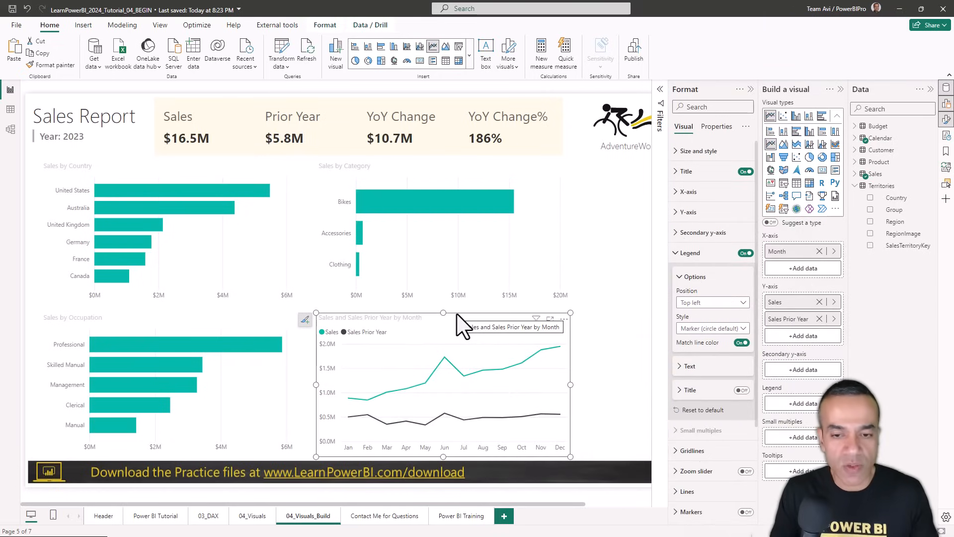
{"action": "left_click", "coordinate": [612, 256]}
{"action": "left_click", "coordinate": [751, 89]}
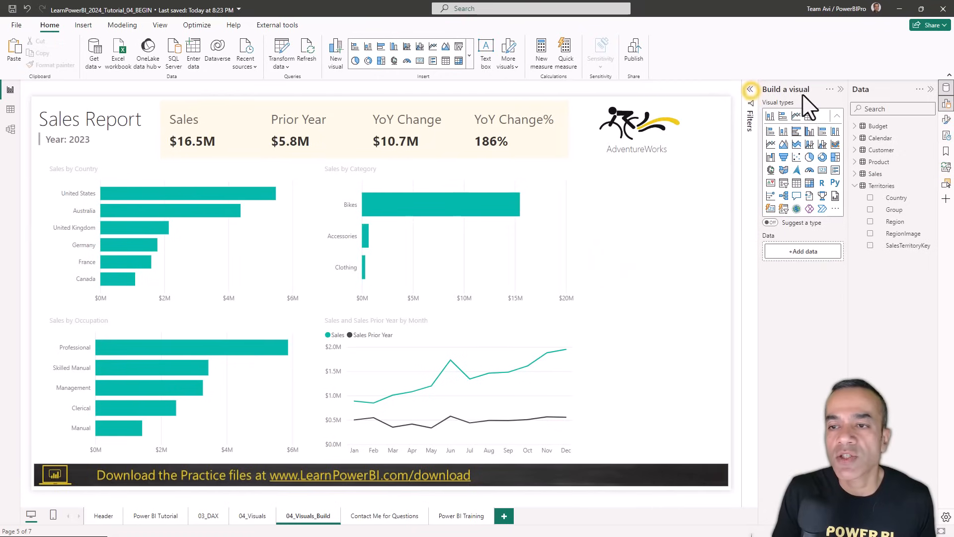
{"action": "left_click", "coordinate": [931, 90]}
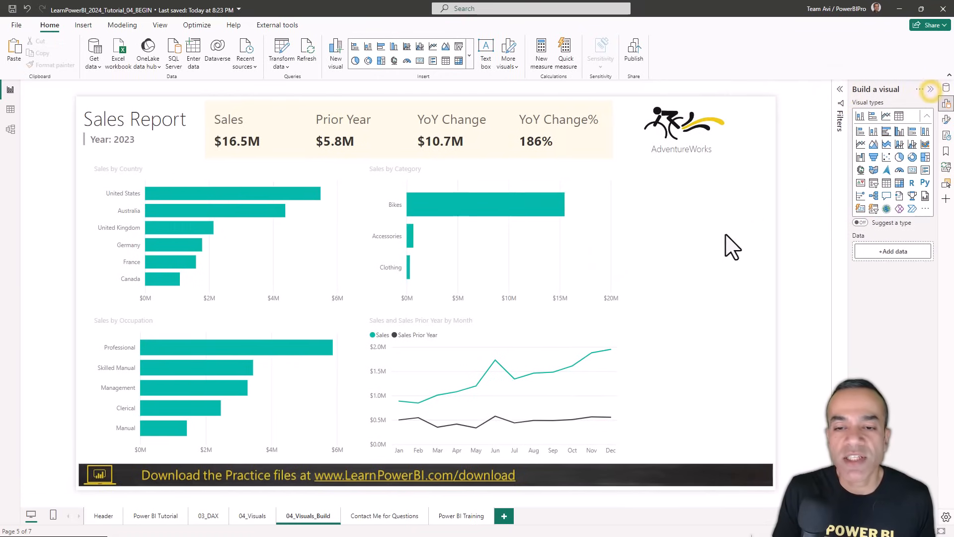
- Using the 04_Visuals page as reference, shift the four charts on 04_Visuals_Build leftward and align them in two columns
{"action": "left_click", "coordinate": [250, 515]}
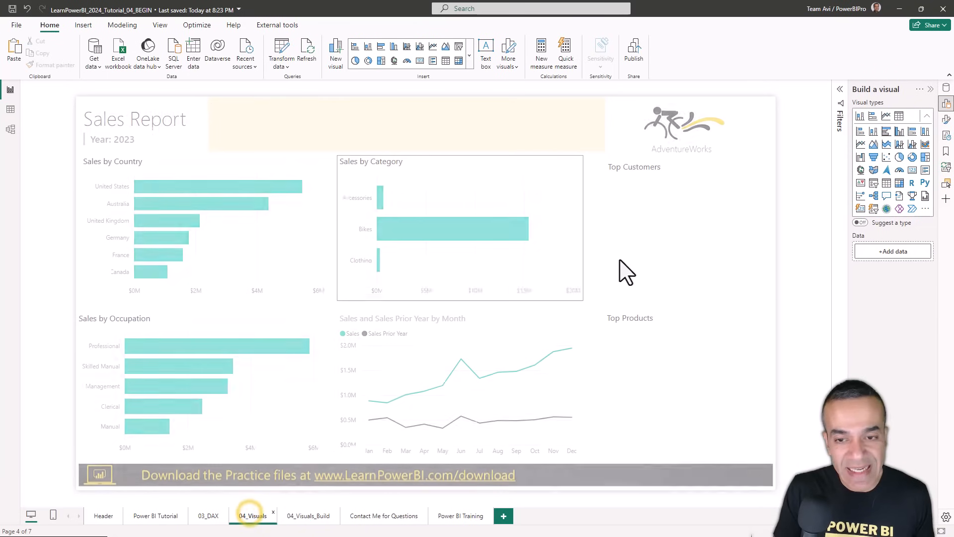
{"action": "left_click", "coordinate": [307, 517]}
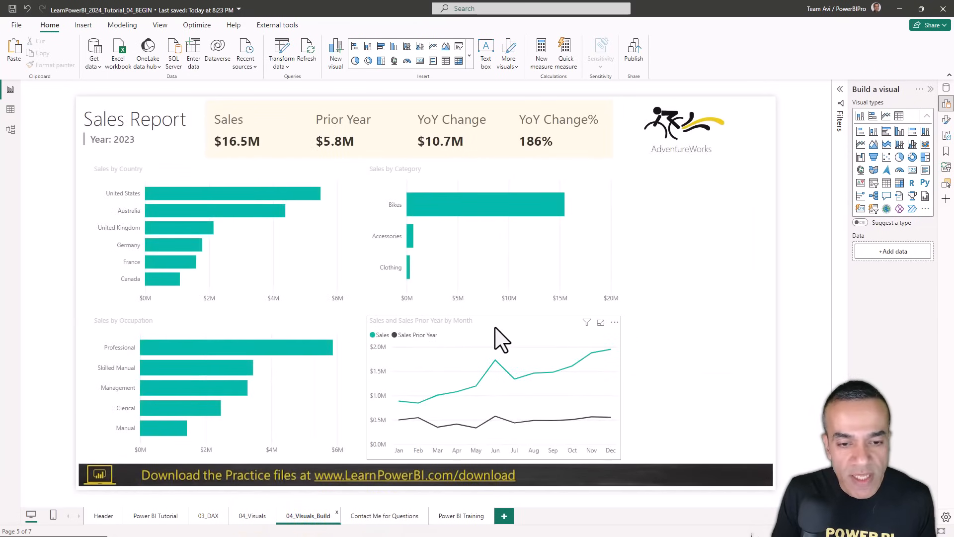
{"action": "left_click_drag", "start_coordinate": [495, 327], "coordinate": [475, 329]}
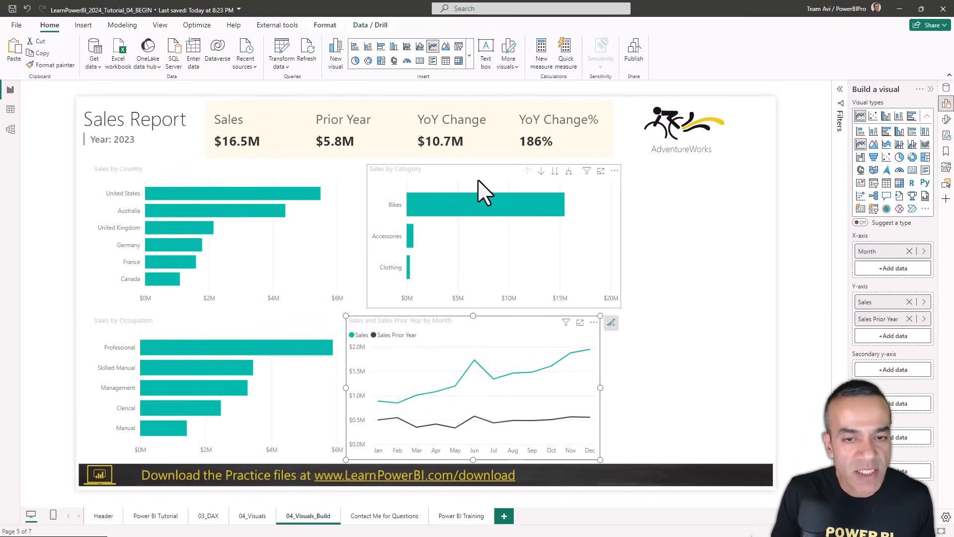
{"action": "left_click_drag", "start_coordinate": [477, 174], "coordinate": [463, 177]}
{"action": "left_click", "coordinate": [395, 361]}
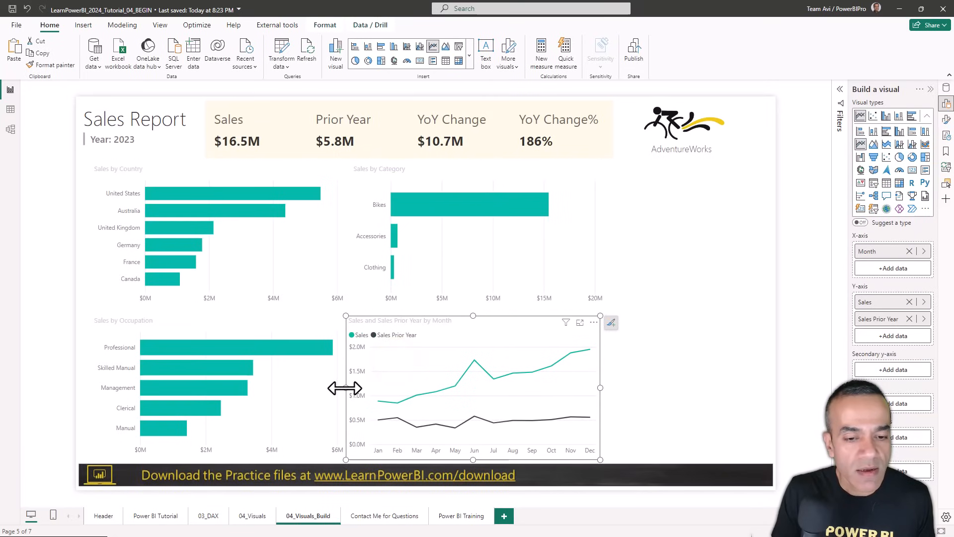
{"action": "left_click_drag", "start_coordinate": [345, 388], "coordinate": [351, 387]}
{"action": "left_click_drag", "start_coordinate": [236, 326], "coordinate": [238, 324]}
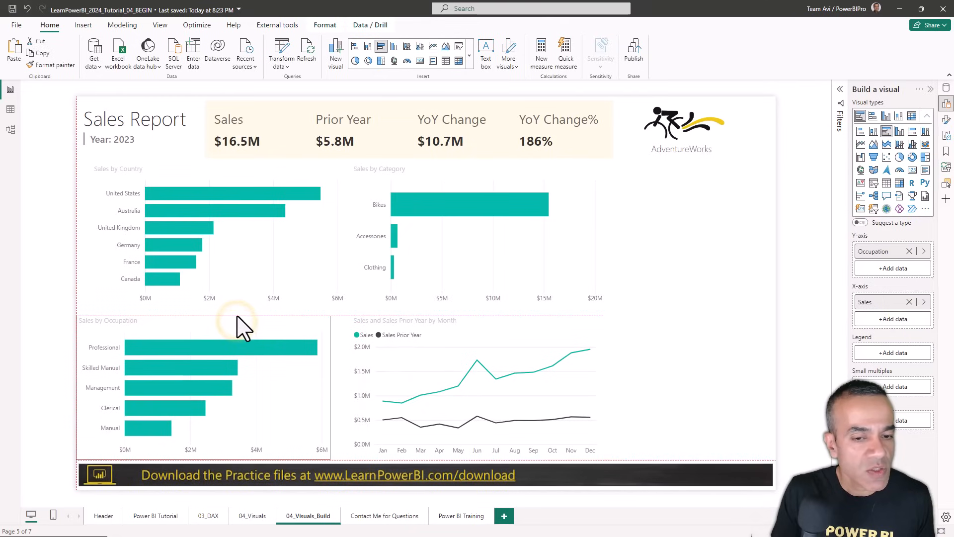
{"action": "left_click_drag", "start_coordinate": [269, 177], "coordinate": [254, 178]}
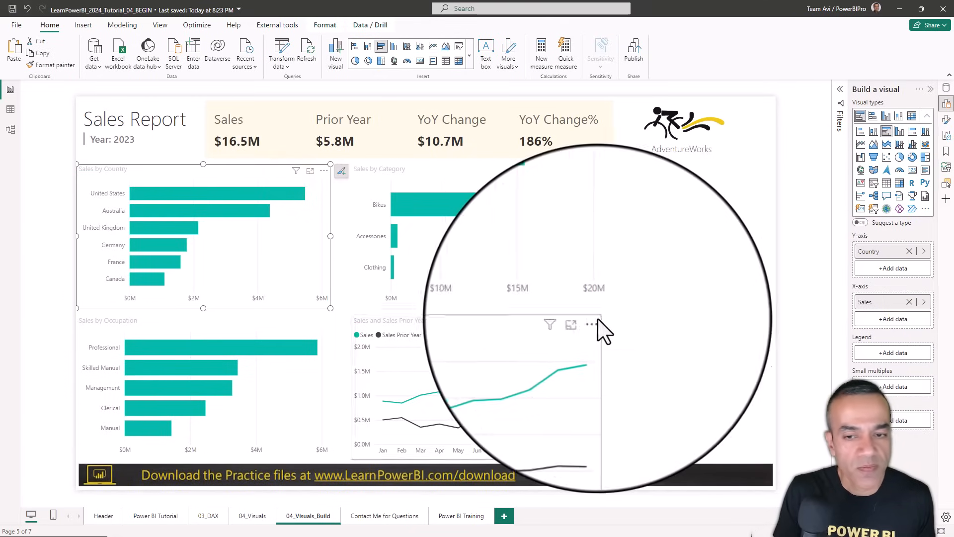
{"action": "left_click", "coordinate": [669, 318]}
{"action": "left_click", "coordinate": [645, 264]}
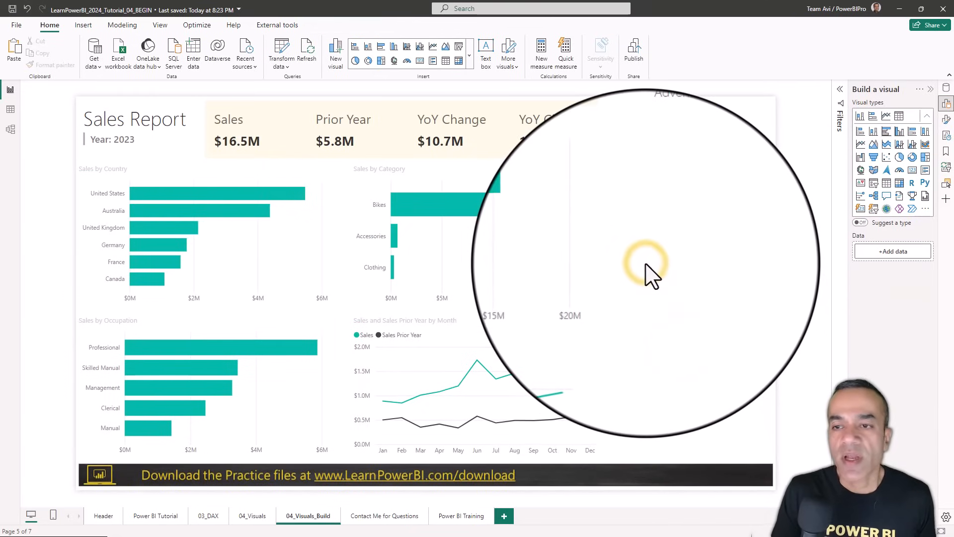
- Insert a blank table visual and place it beneath the AdventureWorks logo, beside the Sales by Category chart
{"action": "left_click", "coordinate": [446, 60]}
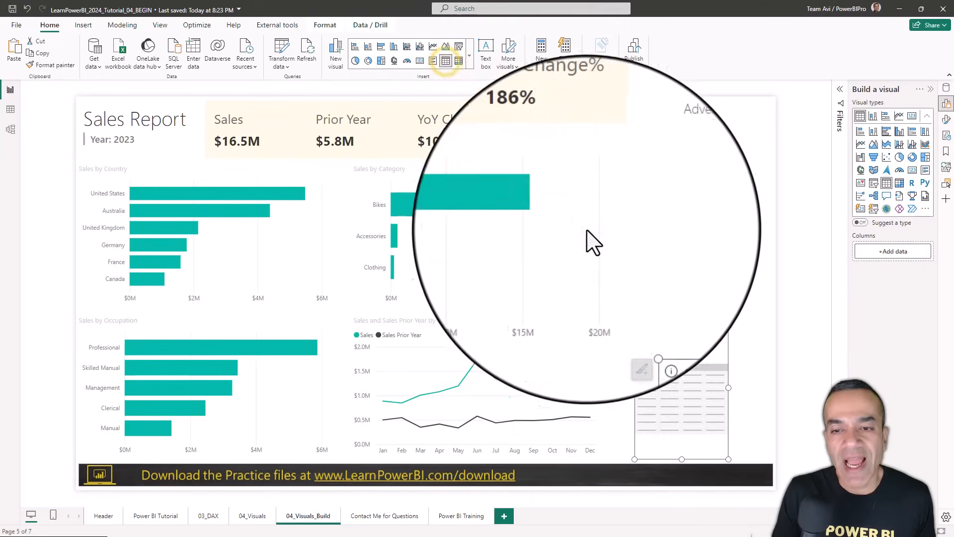
{"action": "left_click_drag", "start_coordinate": [671, 330], "coordinate": [666, 187]}
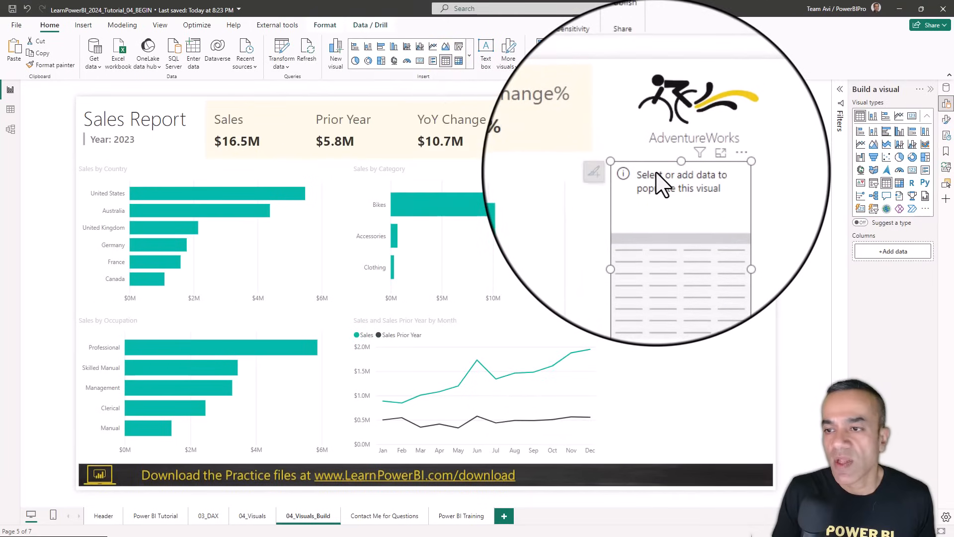
{"action": "left_click", "coordinate": [671, 209]}
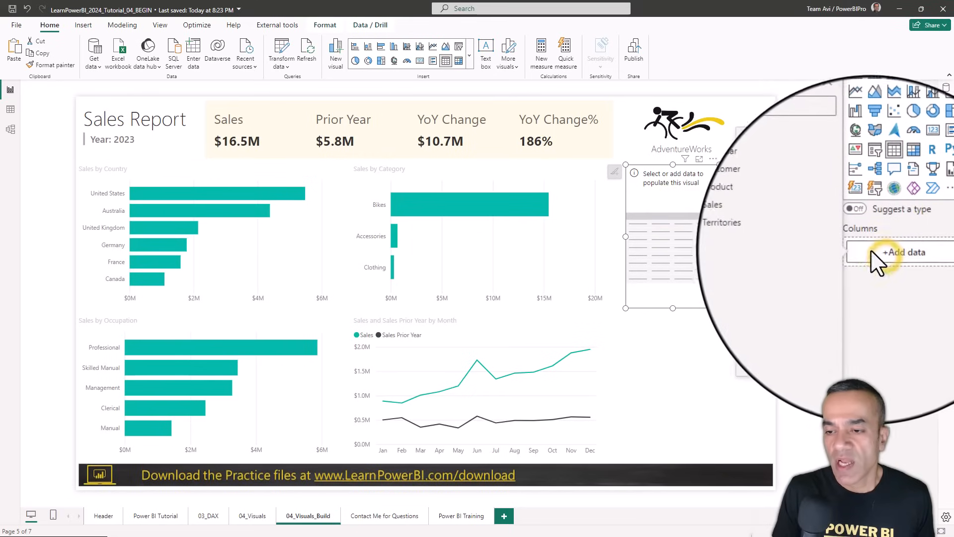
- Add FullName from the Customer table and the Sales measure from the Sales table as the new table's columns
{"action": "left_click", "coordinate": [881, 256]}
{"action": "left_click", "coordinate": [747, 199]}
{"action": "scroll", "coordinate": [756, 298], "scroll_direction": "down", "scroll_amount": 2}
{"action": "left_click", "coordinate": [760, 339]}
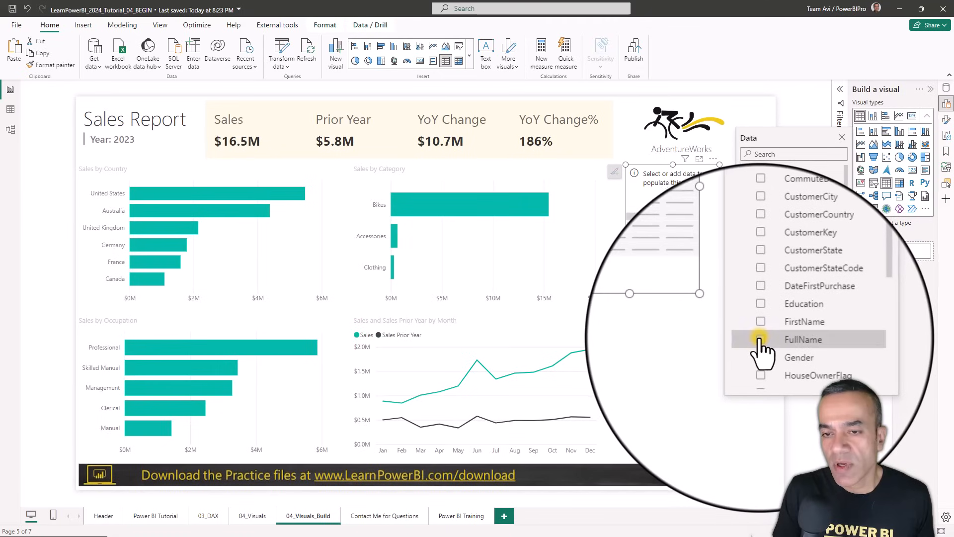
{"action": "scroll", "coordinate": [757, 298], "scroll_direction": "up", "scroll_amount": 3}
{"action": "left_click", "coordinate": [743, 198]}
{"action": "left_click", "coordinate": [745, 221]}
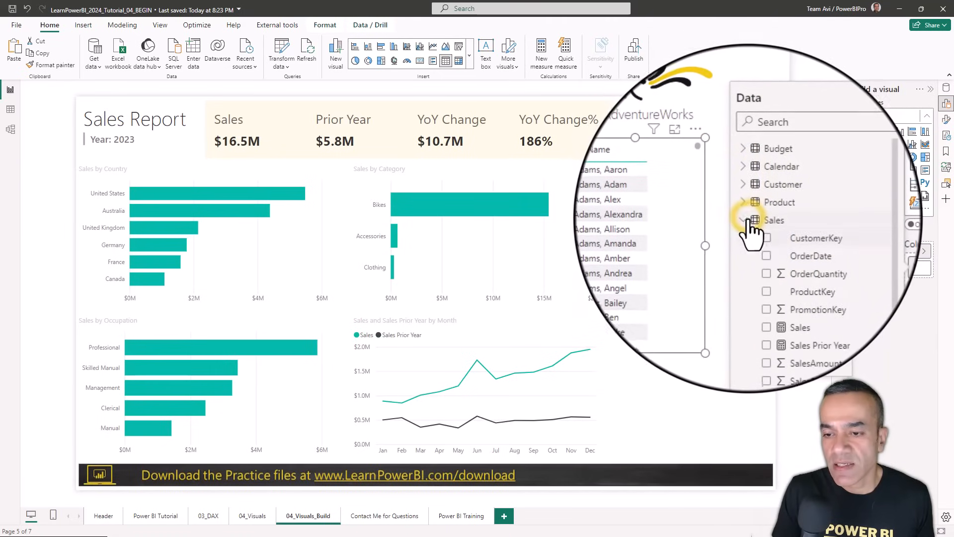
{"action": "scroll", "coordinate": [753, 258], "scroll_direction": "down", "scroll_amount": 2}
{"action": "left_click", "coordinate": [758, 289]}
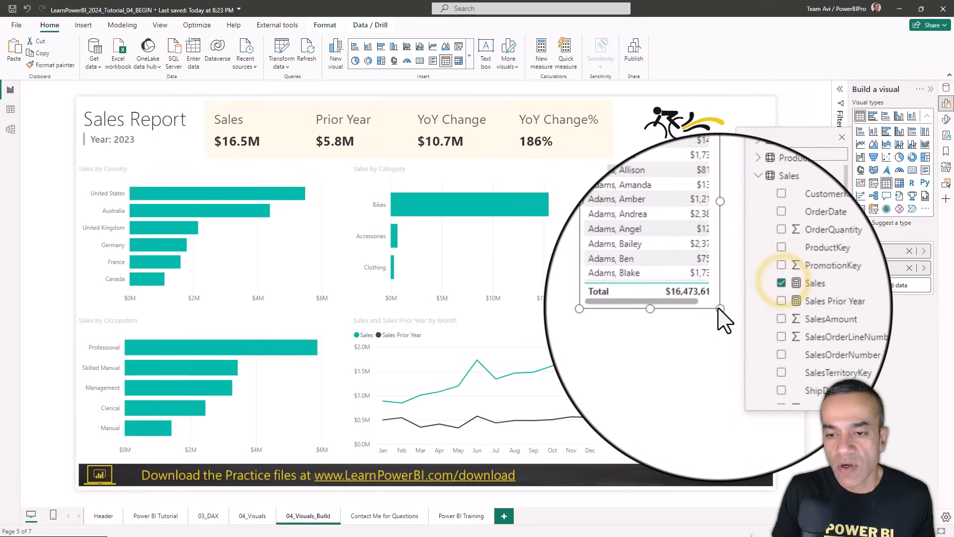
- Widen the customer table to fit both columns and sort it by Sales in descending order
{"action": "left_click_drag", "start_coordinate": [719, 309], "coordinate": [738, 309]}
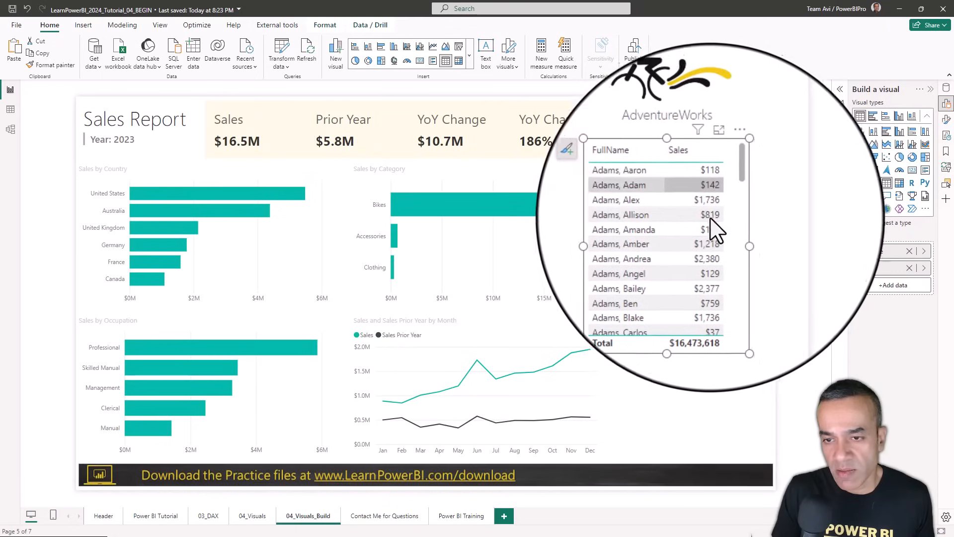
{"action": "left_click", "coordinate": [698, 180]}
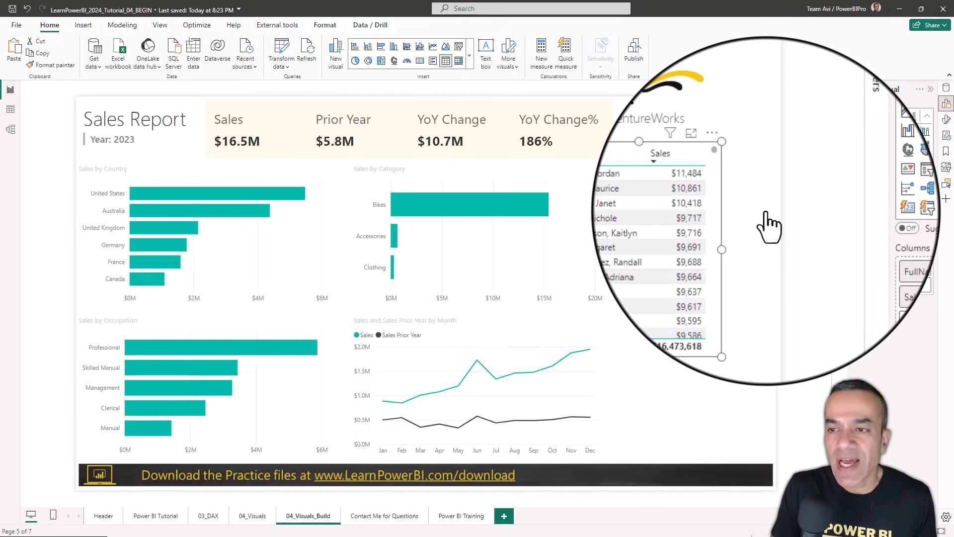
- Set the customer table's FullName filter type to Top N, showing the top 10 items
{"action": "left_click", "coordinate": [839, 92]}
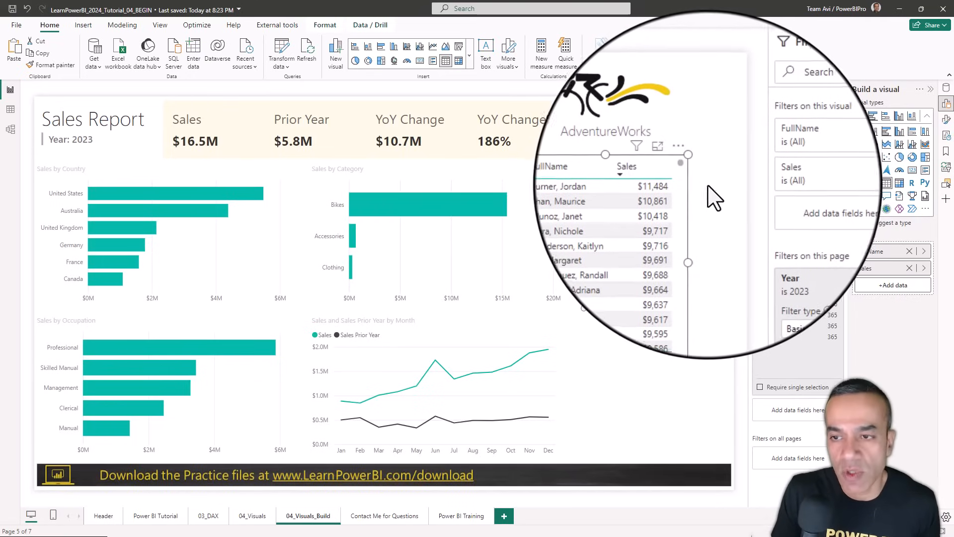
{"action": "left_click", "coordinate": [824, 148]}
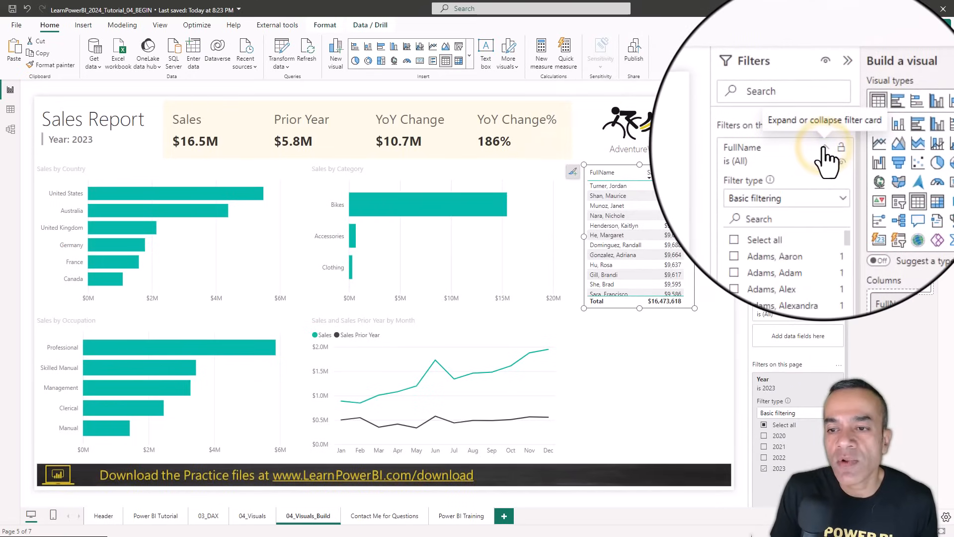
{"action": "left_click", "coordinate": [800, 183]}
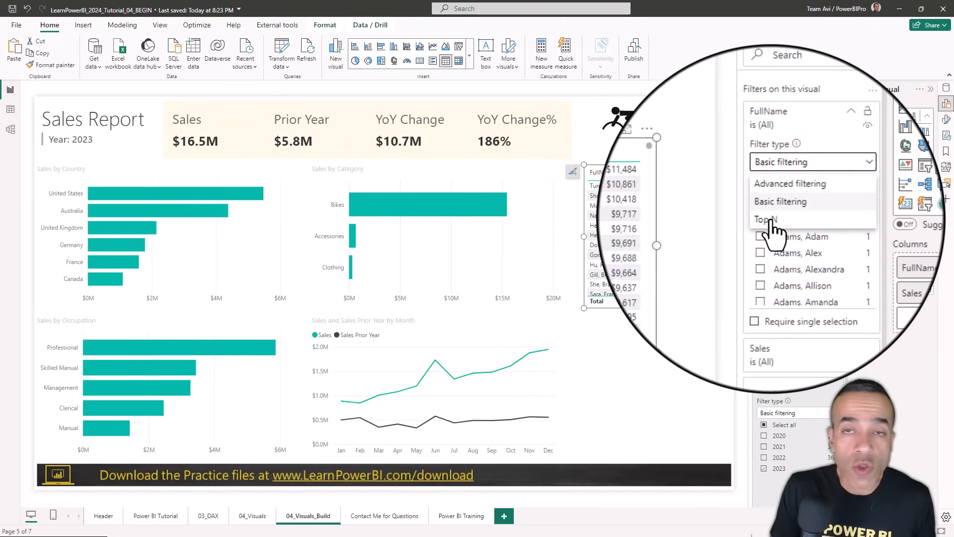
{"action": "left_click", "coordinate": [770, 221]}
{"action": "left_click", "coordinate": [812, 208]}
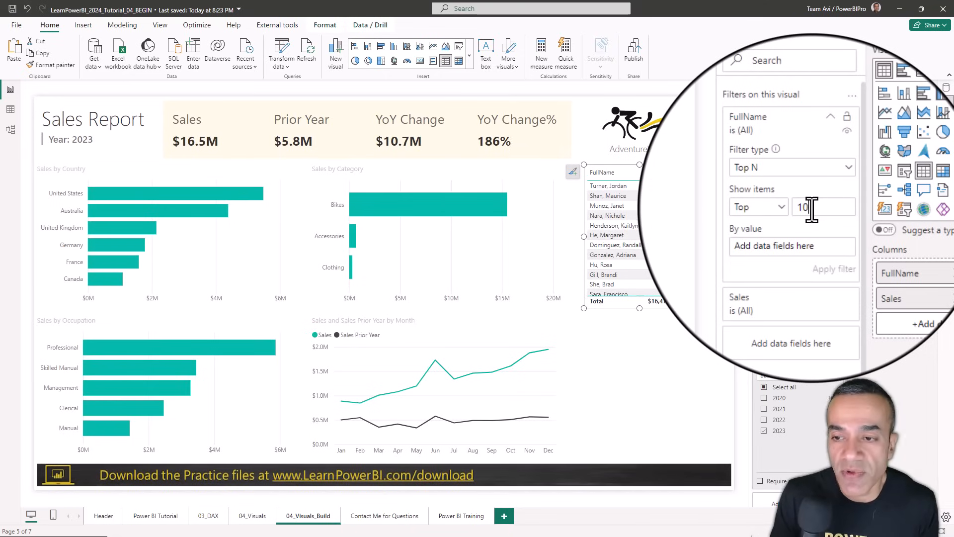
{"action": "left_click", "coordinate": [805, 226]}
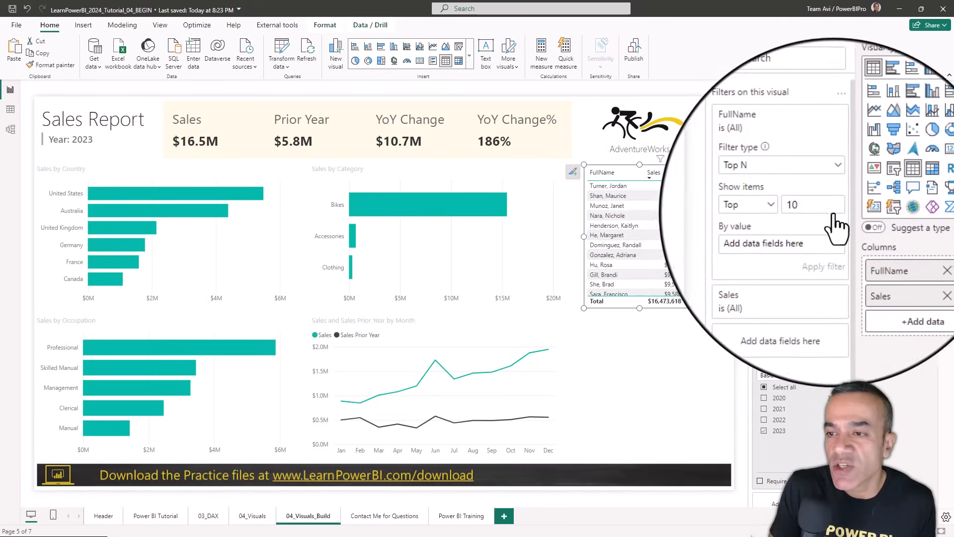
- Assign the Sales measure from the Sales table as the By value of the FullName Top N filter
{"action": "left_click", "coordinate": [946, 89]}
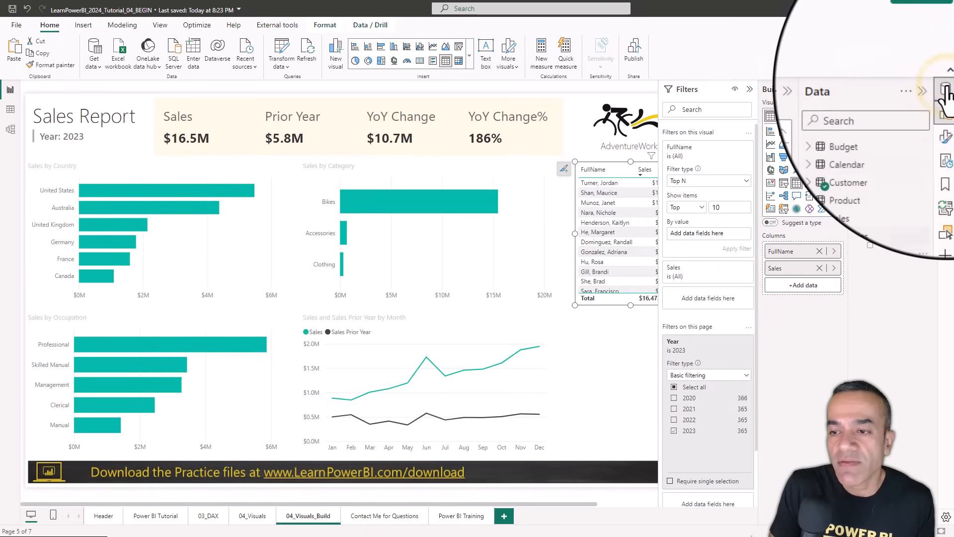
{"action": "left_click", "coordinate": [855, 174]}
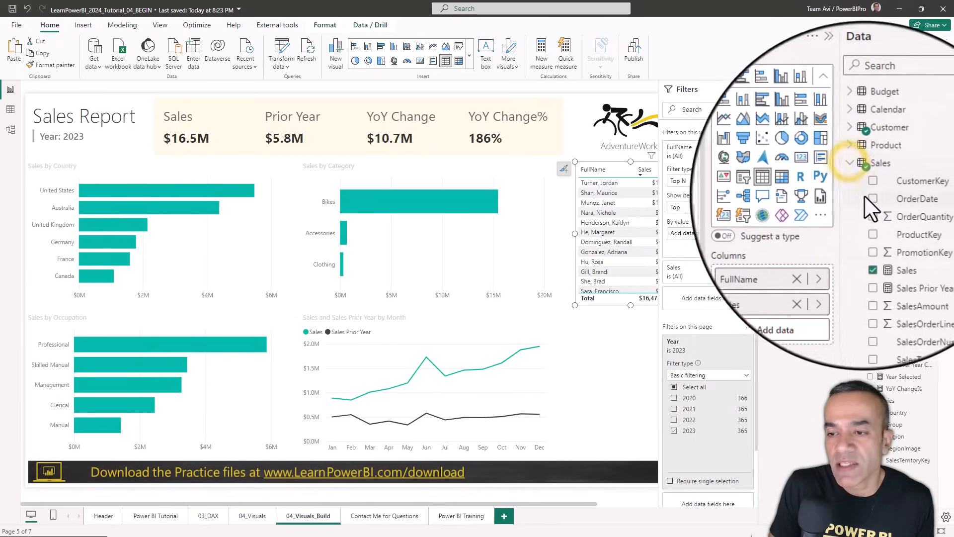
{"action": "left_click_drag", "start_coordinate": [892, 245], "coordinate": [705, 235]}
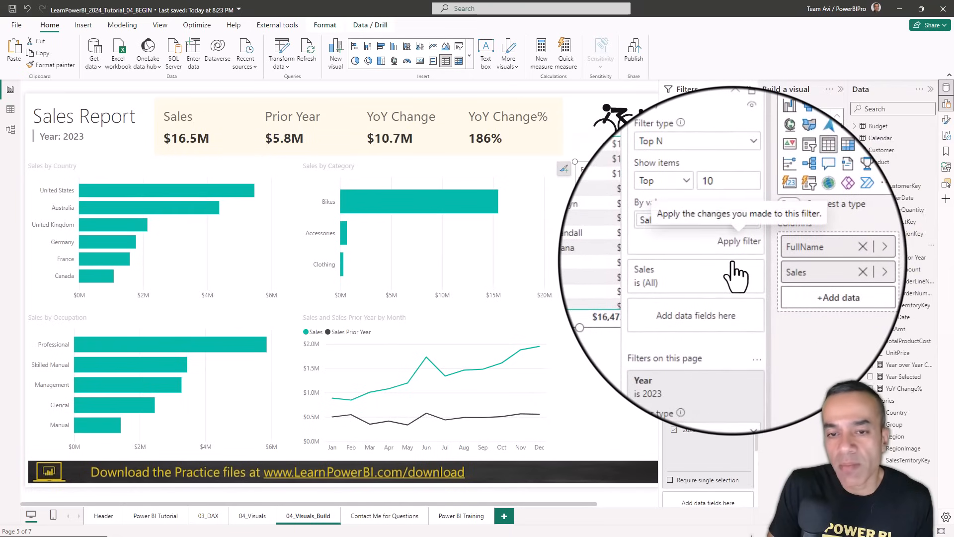
{"action": "left_click", "coordinate": [840, 89]}
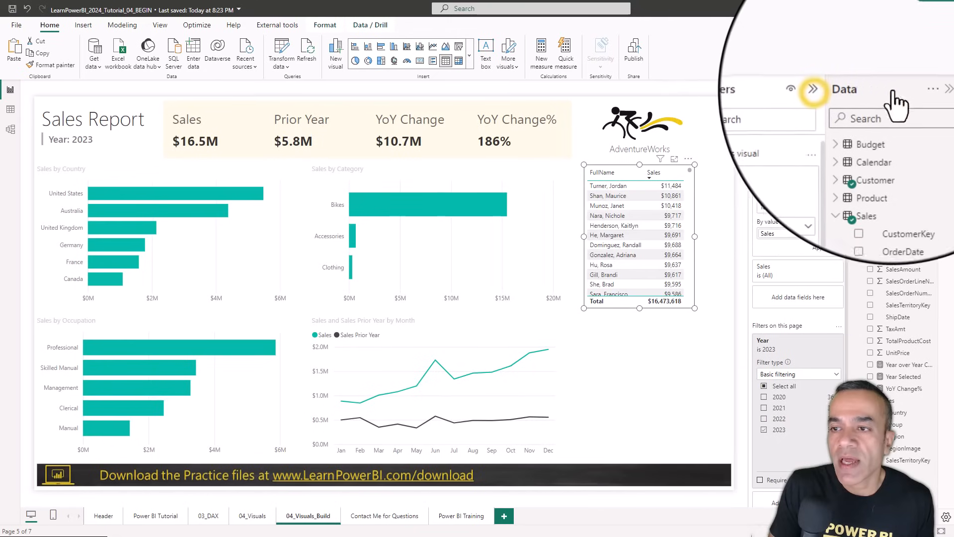
{"action": "left_click", "coordinate": [930, 90]}
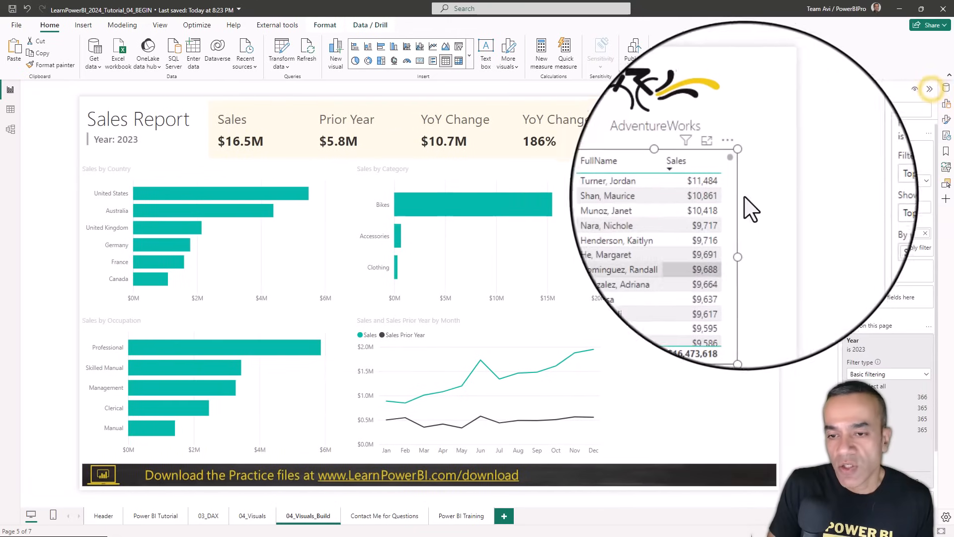
- Look through the full customer list in focus mode, return to the report and apply the Top N filter
{"action": "scroll", "coordinate": [730, 207], "scroll_direction": "down", "scroll_amount": 15}
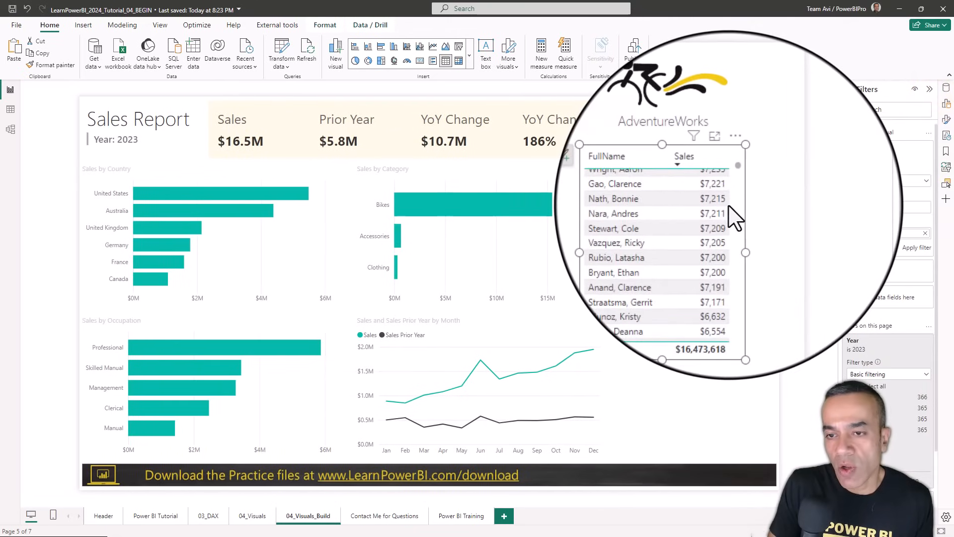
{"action": "scroll", "coordinate": [735, 216], "scroll_direction": "down", "scroll_amount": 8}
{"action": "left_click", "coordinate": [715, 135]}
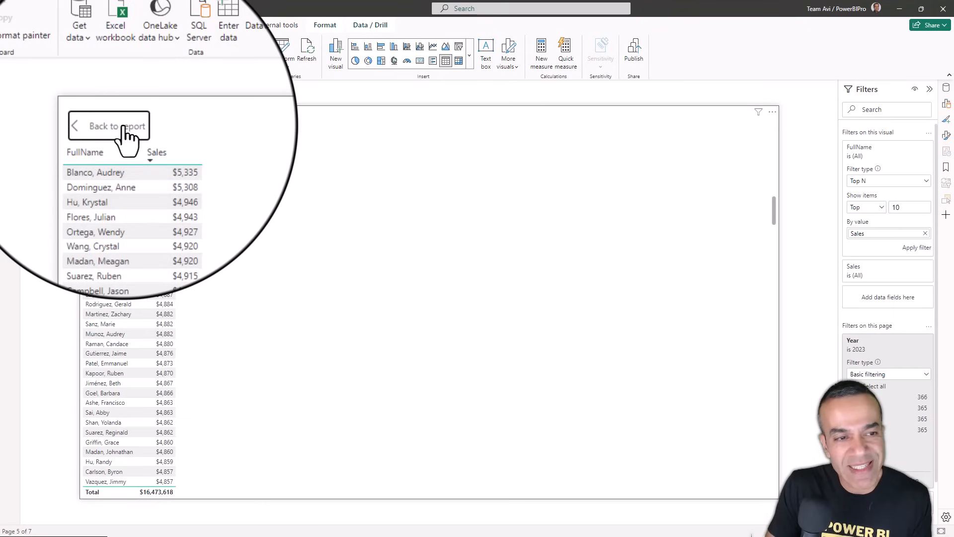
{"action": "scroll", "coordinate": [129, 140], "scroll_direction": "up", "scroll_amount": 10}
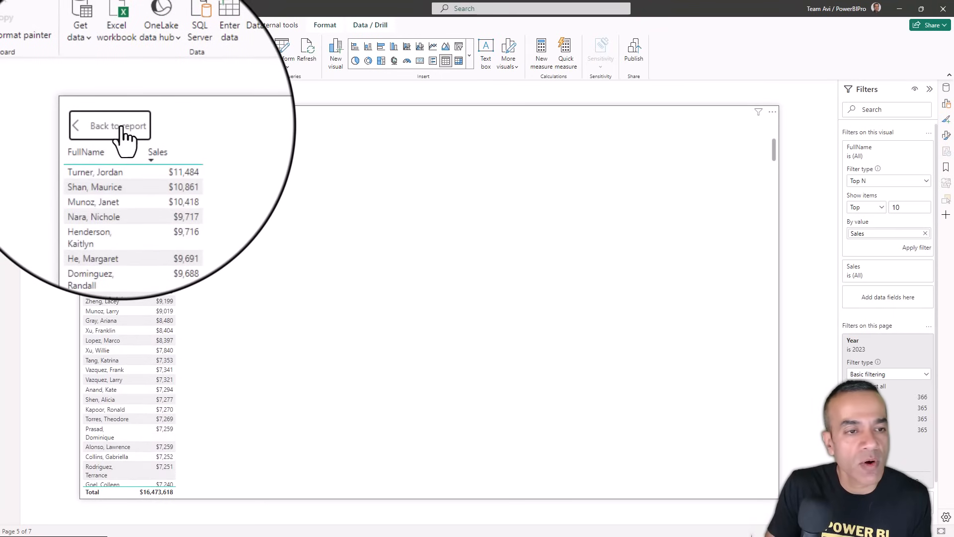
{"action": "left_click", "coordinate": [124, 136]}
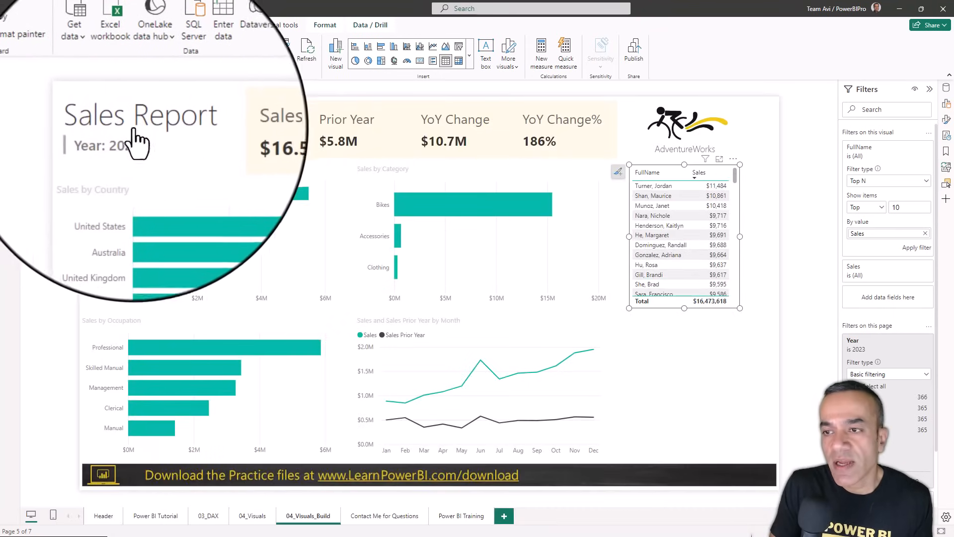
{"action": "left_click", "coordinate": [917, 247]}
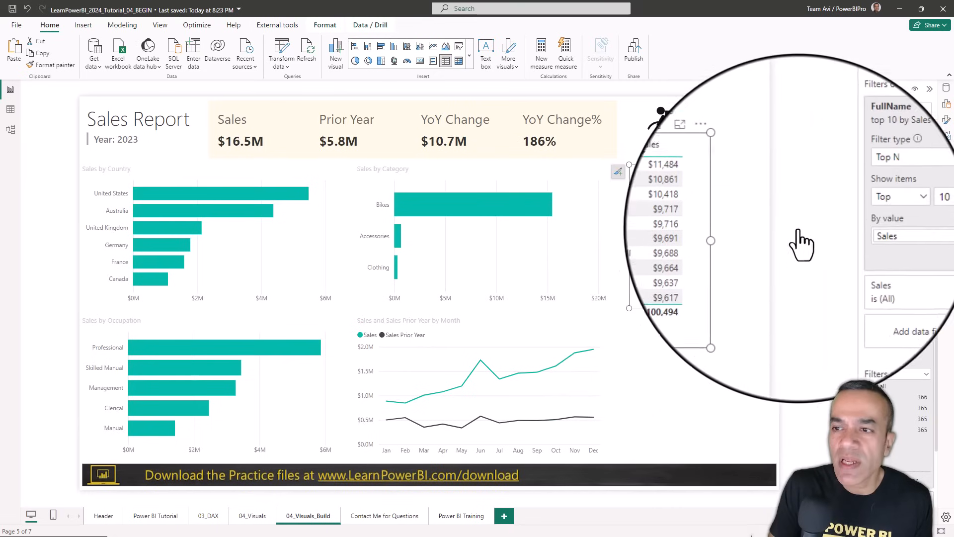
- Turn off the totals row of the customer table
{"action": "left_click", "coordinate": [946, 103]}
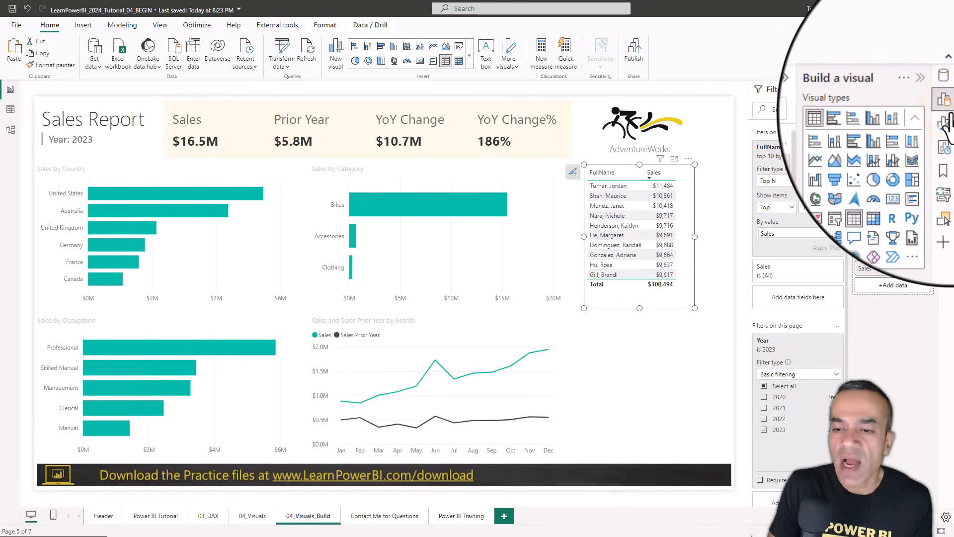
{"action": "left_click", "coordinate": [947, 121]}
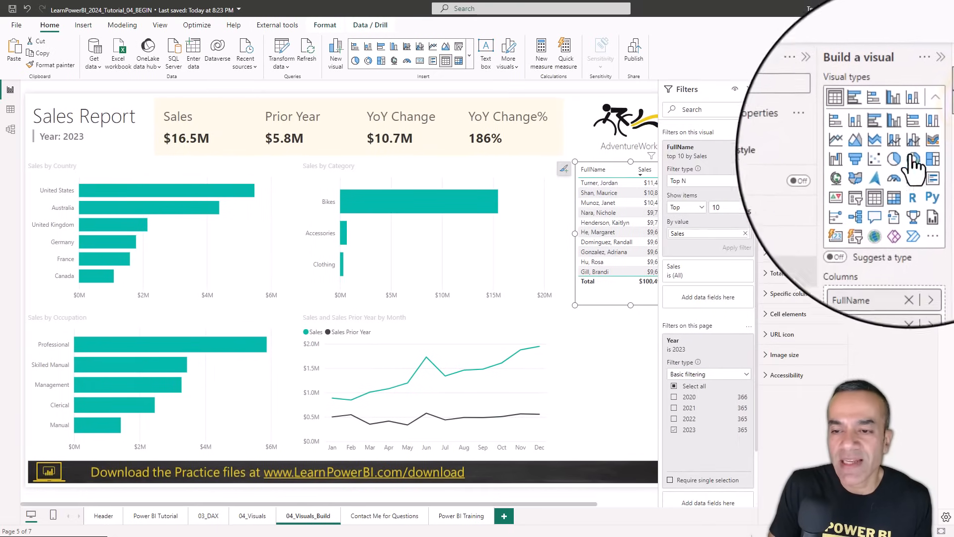
{"action": "left_click", "coordinate": [765, 275]}
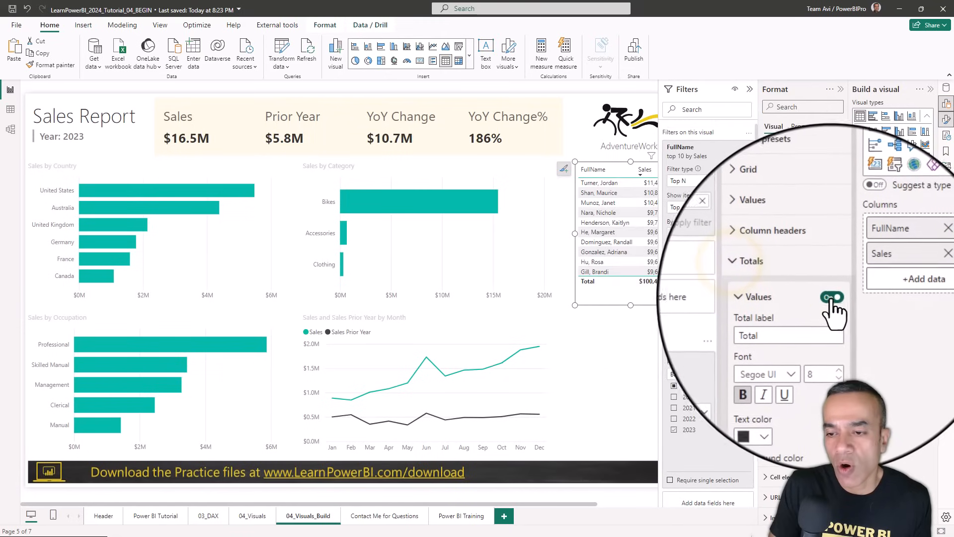
{"action": "left_click", "coordinate": [829, 297]}
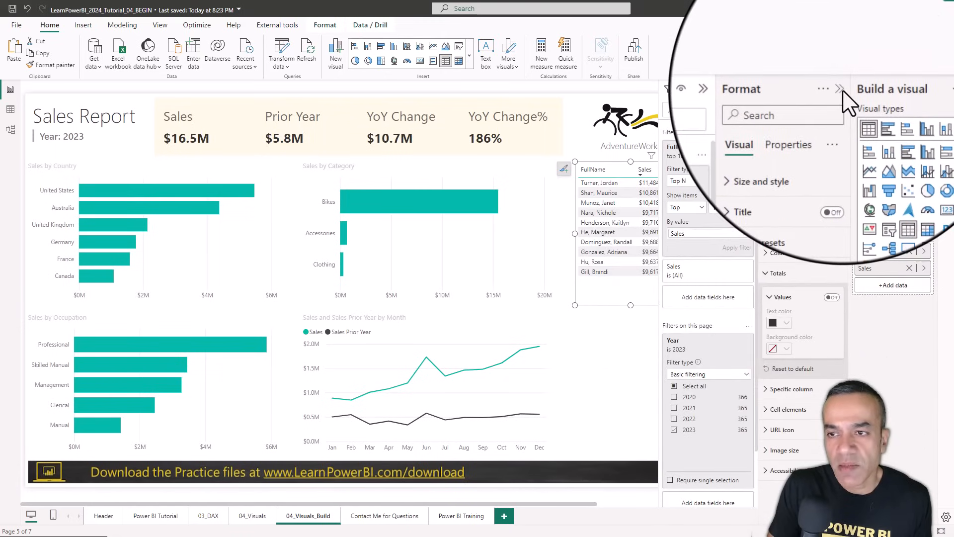
{"action": "left_click", "coordinate": [841, 89]}
{"action": "left_click", "coordinate": [841, 89]}
{"action": "left_click", "coordinate": [729, 263]}
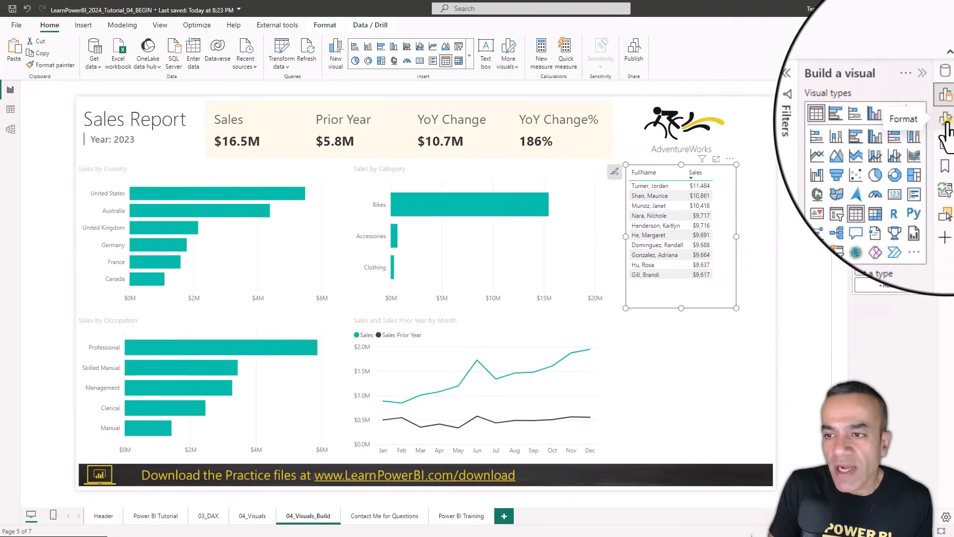
- Set the customer table's global font size to 10 in its grid options
{"action": "left_click", "coordinate": [947, 121]}
{"action": "type", "text": "size"}
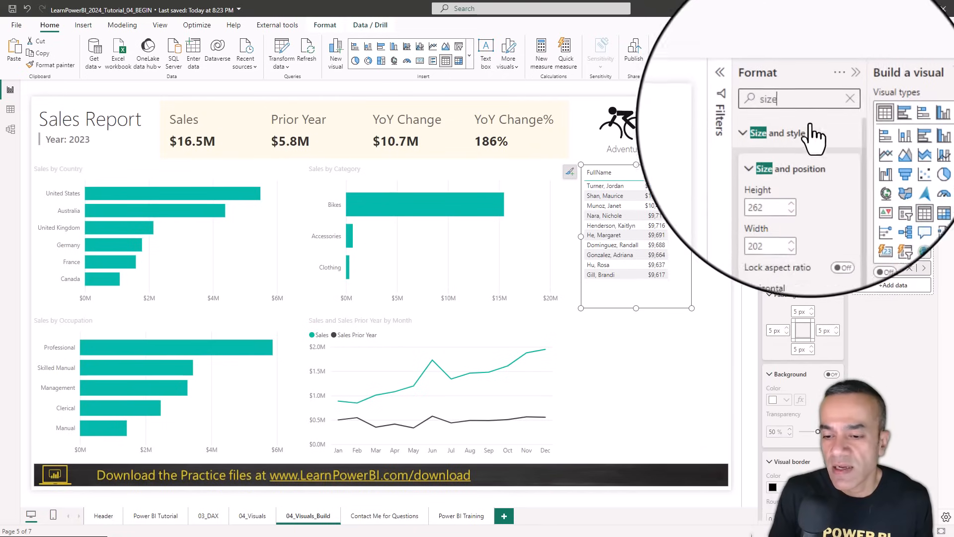
{"action": "scroll", "coordinate": [808, 318], "scroll_direction": "down", "scroll_amount": 5}
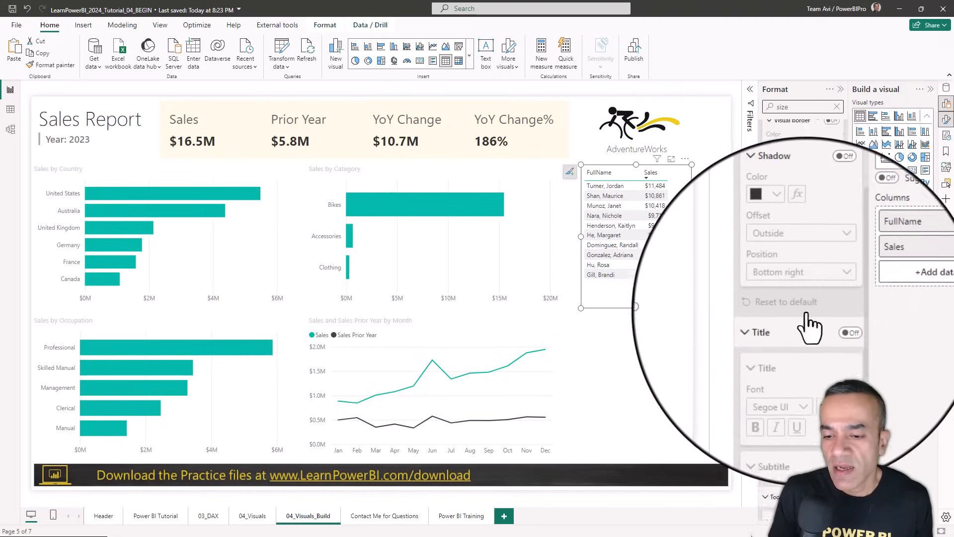
{"action": "scroll", "coordinate": [810, 366], "scroll_direction": "down", "scroll_amount": 5}
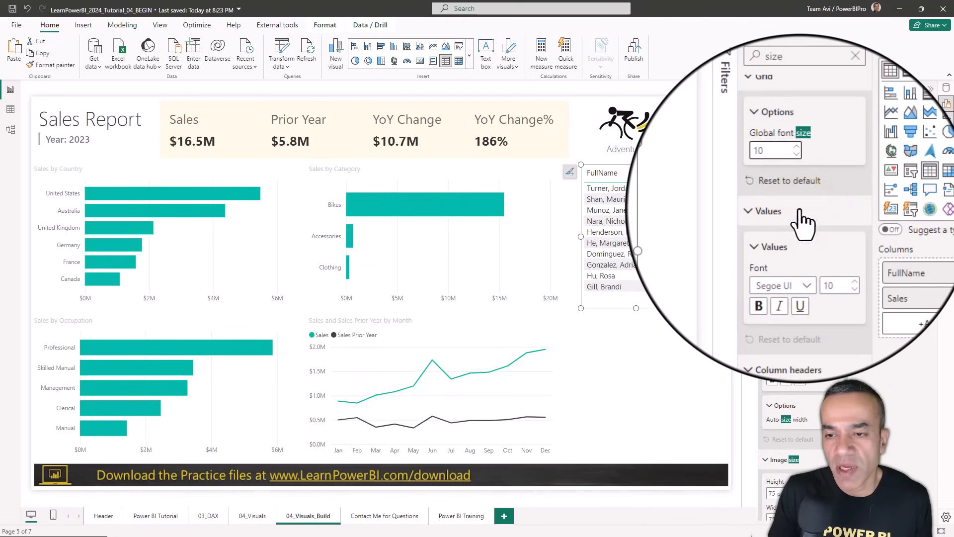
{"action": "left_click", "coordinate": [797, 167]}
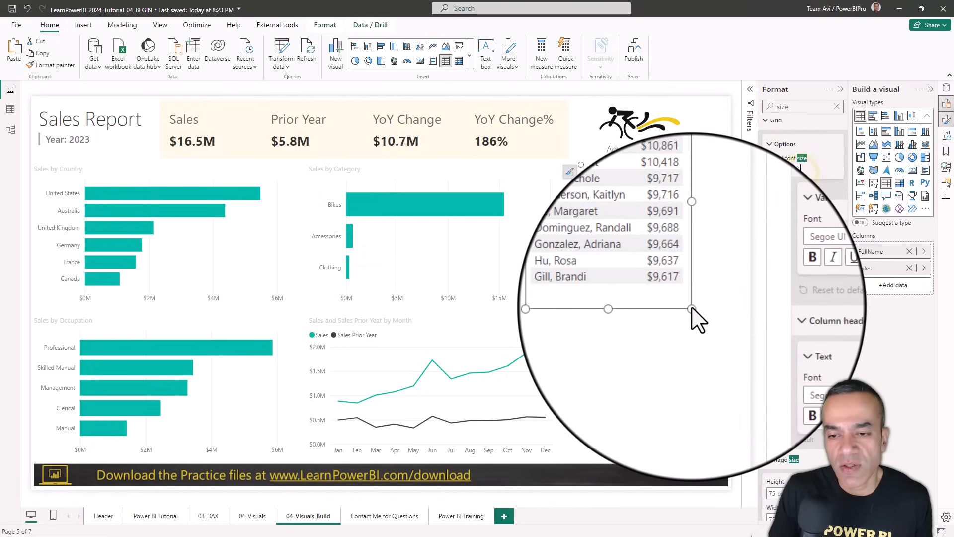
- Duplicate the customer table and place the copy directly below the original, beside the monthly sales line chart
{"action": "left_click", "coordinate": [692, 307]}
{"action": "left_click", "coordinate": [666, 306]}
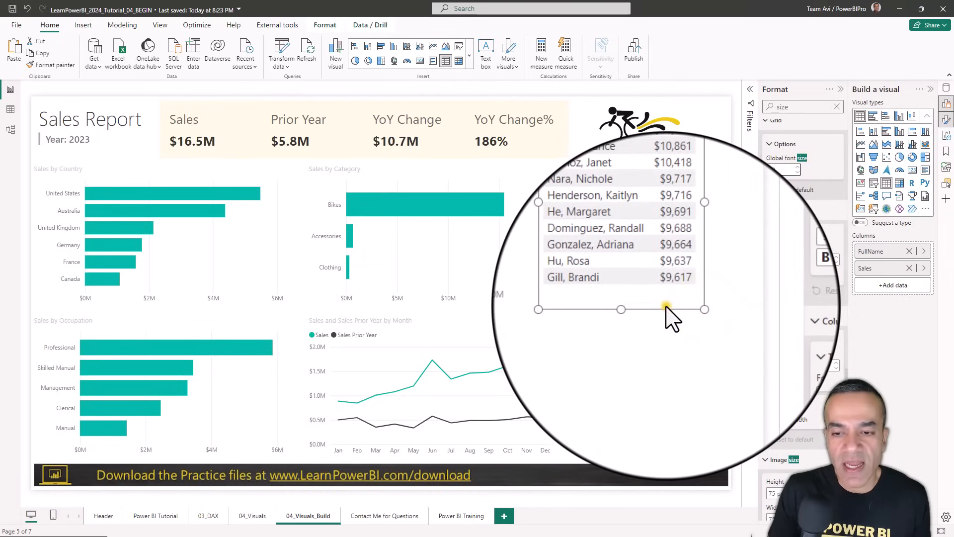
{"action": "left_click_drag", "start_coordinate": [688, 165], "coordinate": [686, 312]}
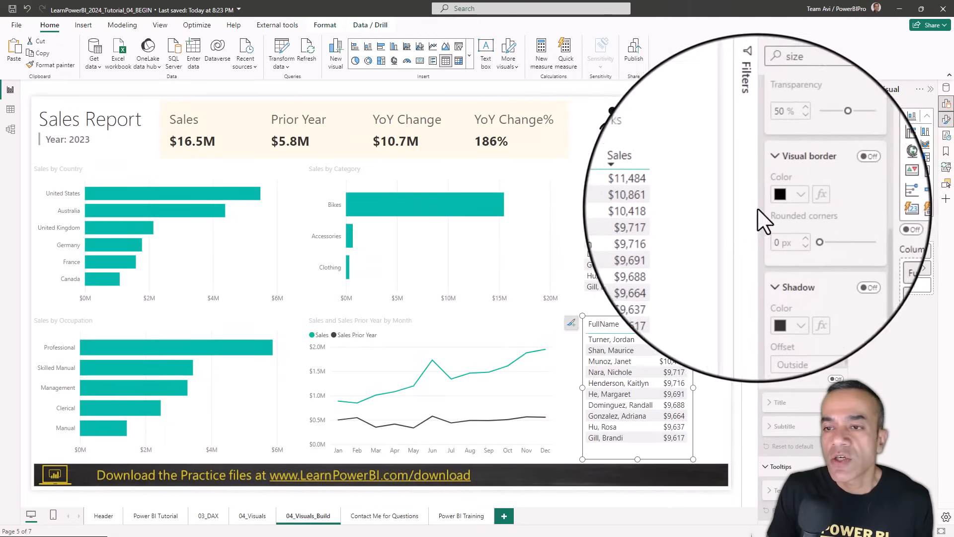
{"action": "left_click", "coordinate": [840, 94]}
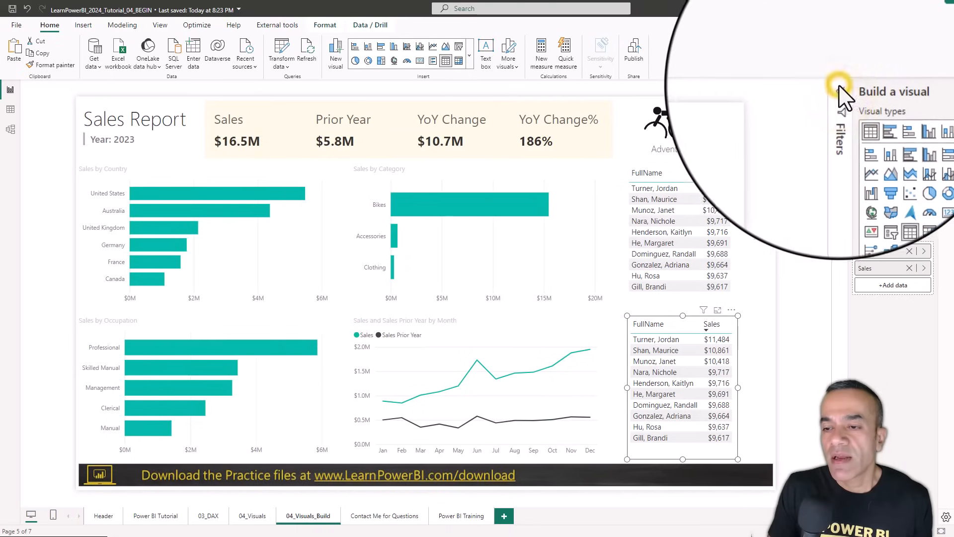
- Replace FullName with ProductName from the Product table in the copied table and widen it to fit both columns
{"action": "left_click", "coordinate": [924, 252]}
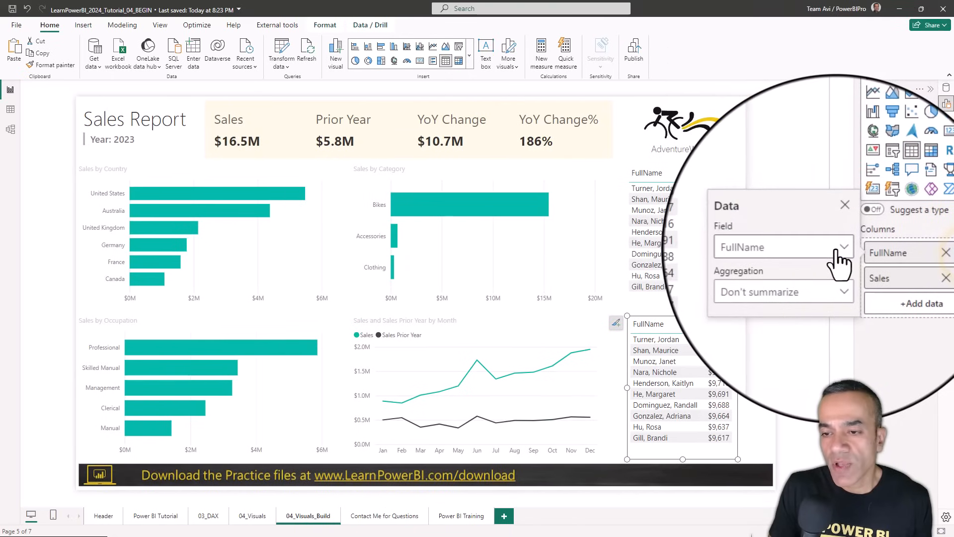
{"action": "left_click", "coordinate": [840, 251]}
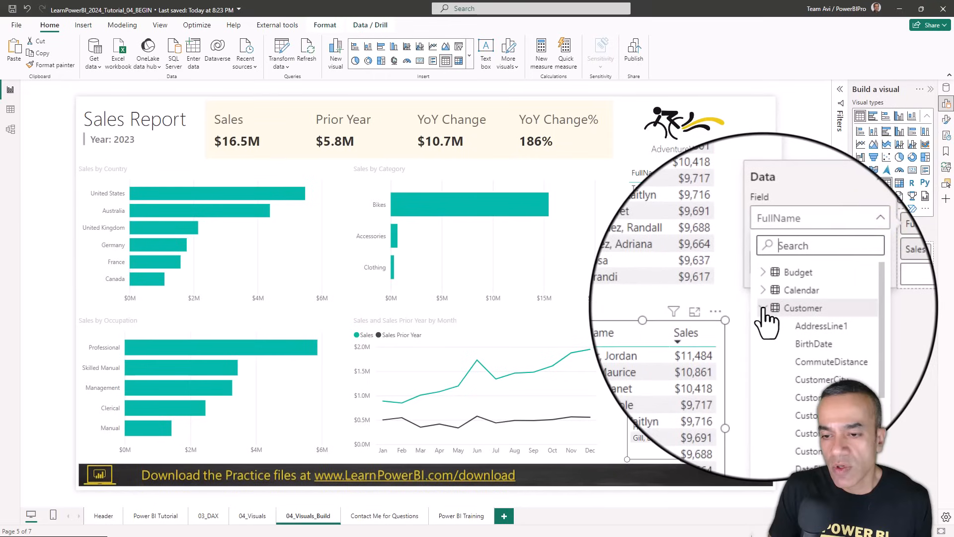
{"action": "left_click", "coordinate": [764, 326]}
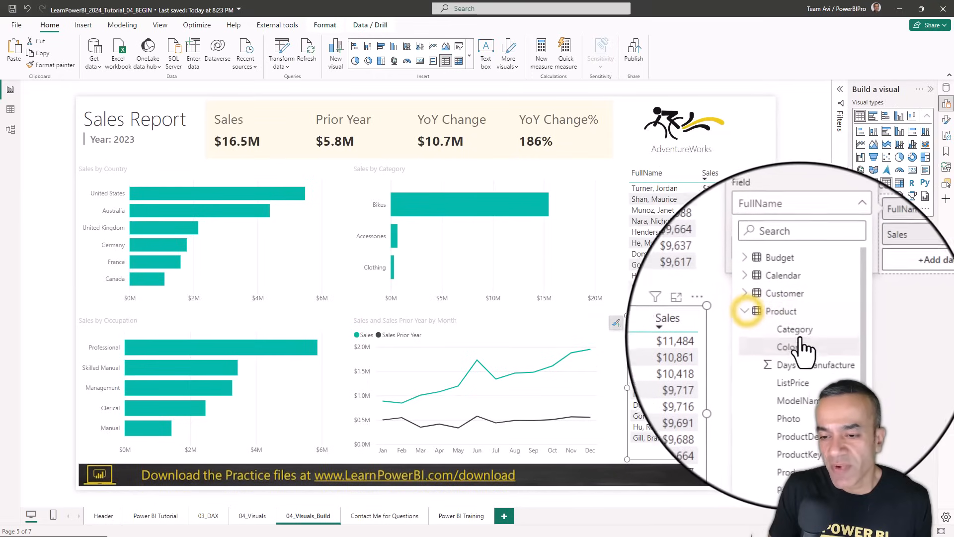
{"action": "scroll", "coordinate": [816, 378], "scroll_direction": "down", "scroll_amount": 3}
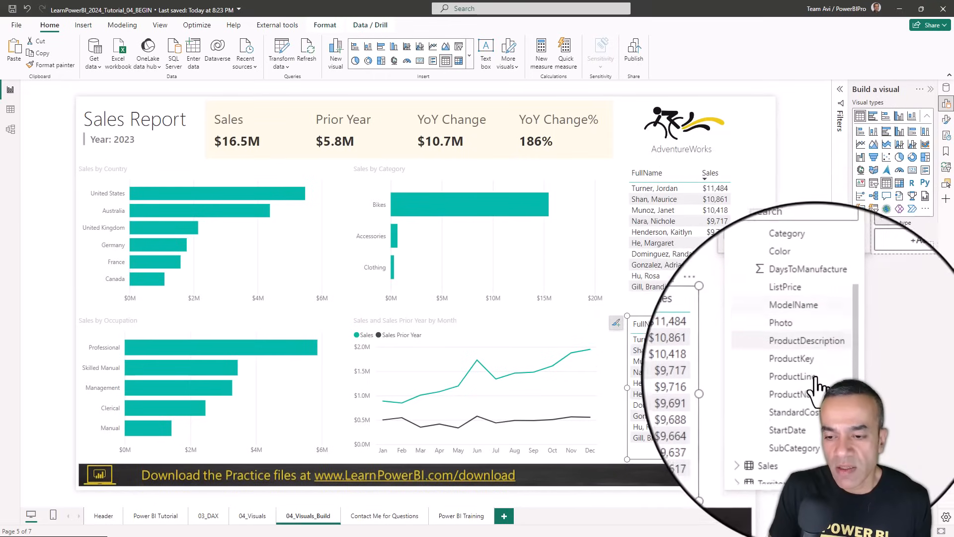
{"action": "left_click", "coordinate": [817, 392]}
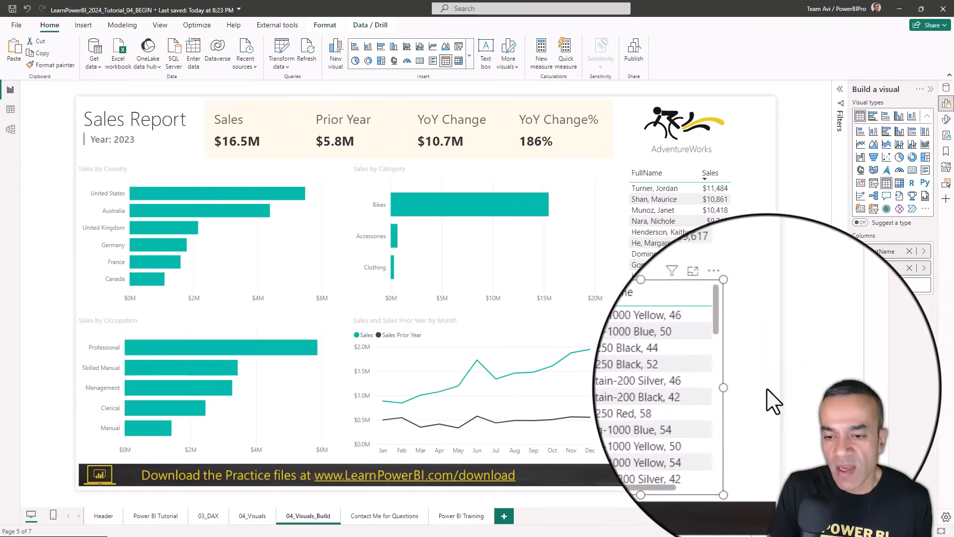
{"action": "left_click_drag", "start_coordinate": [738, 389], "coordinate": [775, 392]}
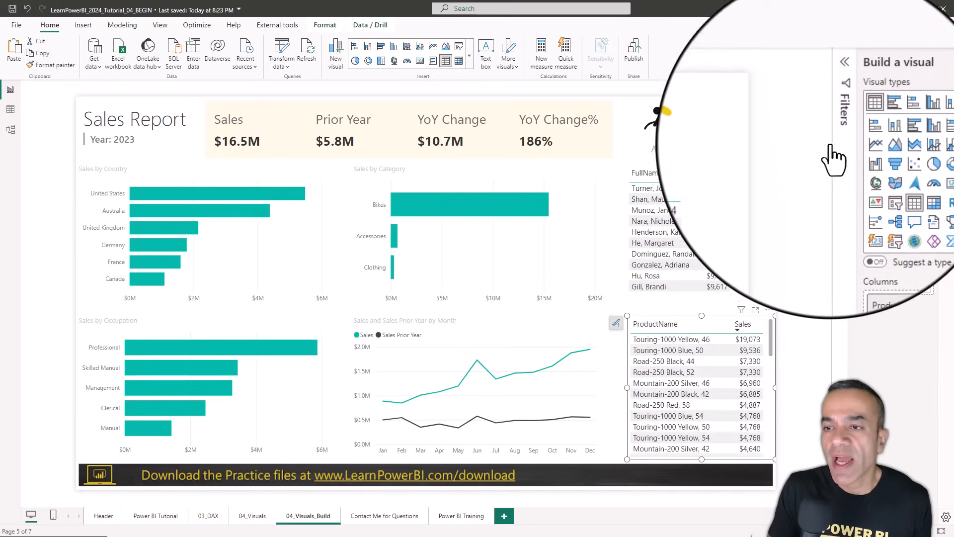
- Remove the leftover FullName top 10 filter from the product table
{"action": "left_click", "coordinate": [841, 91]}
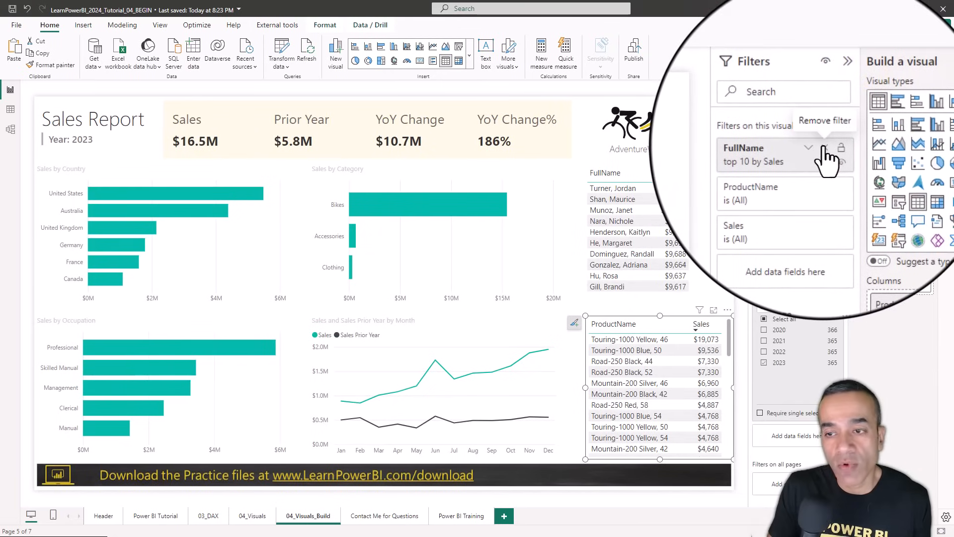
{"action": "left_click", "coordinate": [830, 145]}
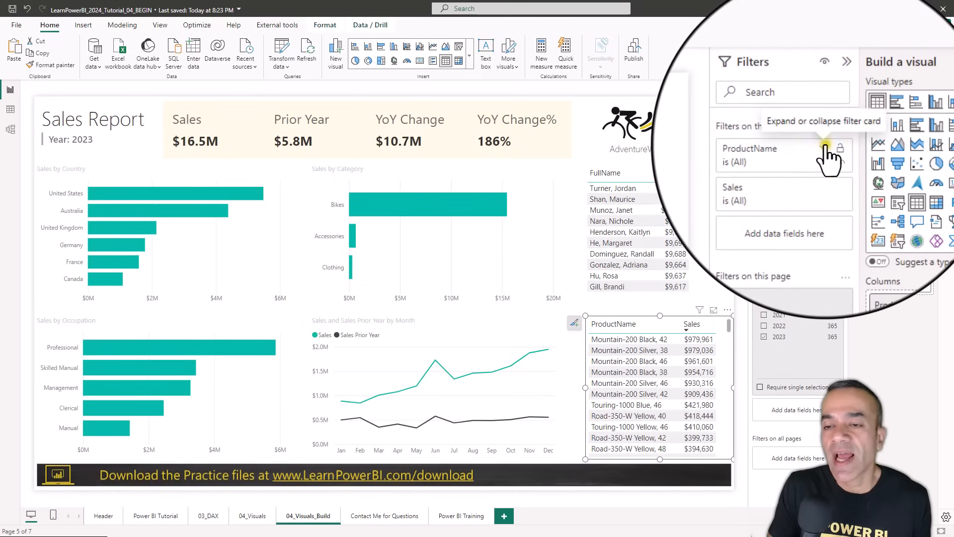
- Apply a Top N filter on ProductName in the product table, showing the top 10 items by Sales
{"action": "left_click", "coordinate": [825, 148]}
{"action": "left_click", "coordinate": [807, 192]}
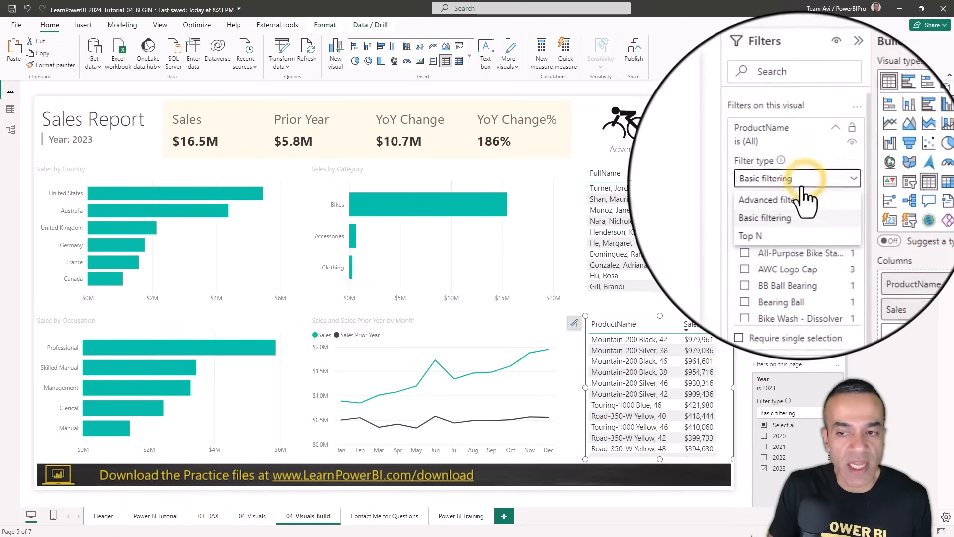
{"action": "left_click", "coordinate": [787, 221]}
{"action": "left_click", "coordinate": [800, 208]}
{"action": "type", "text": "10"}
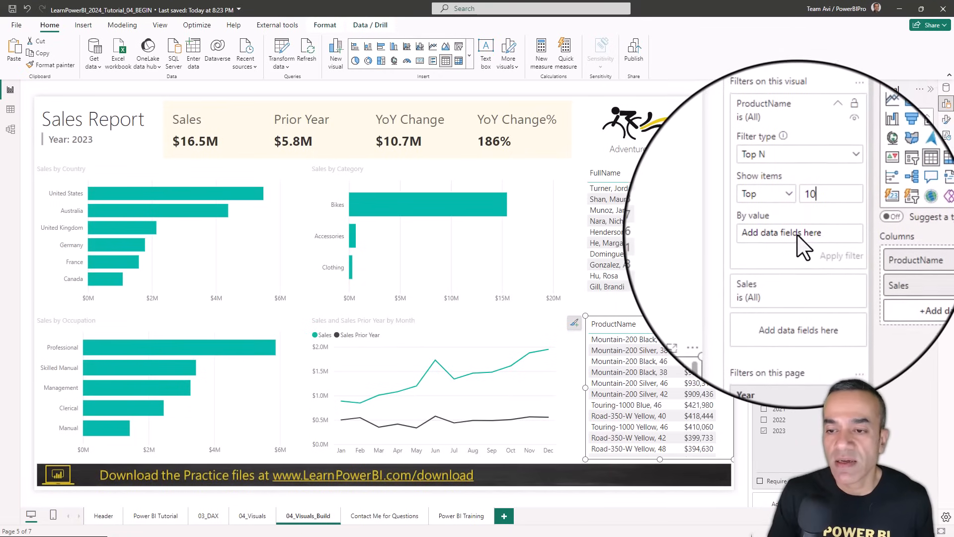
{"action": "left_click", "coordinate": [785, 247]}
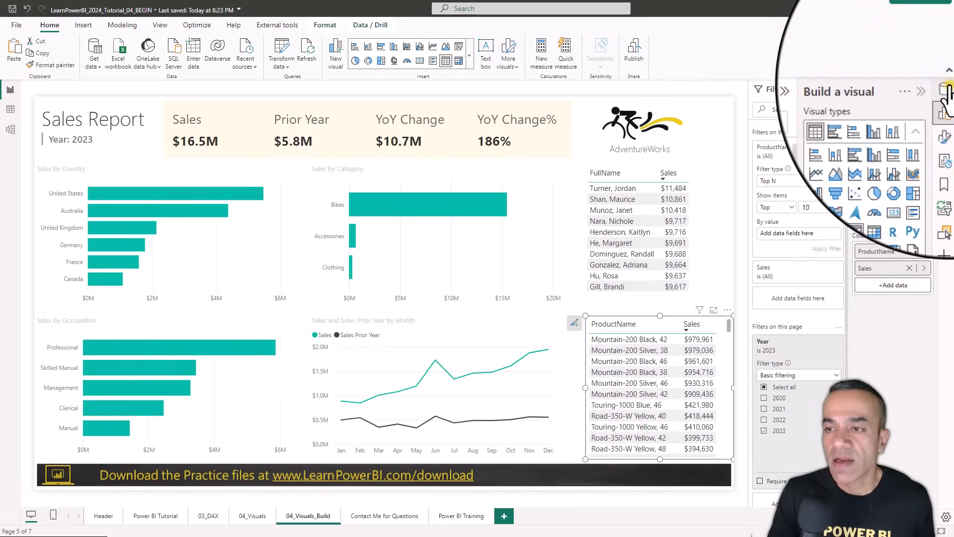
{"action": "left_click", "coordinate": [940, 103]}
{"action": "left_click_drag", "start_coordinate": [899, 248], "coordinate": [717, 239]}
{"action": "left_click", "coordinate": [718, 242]}
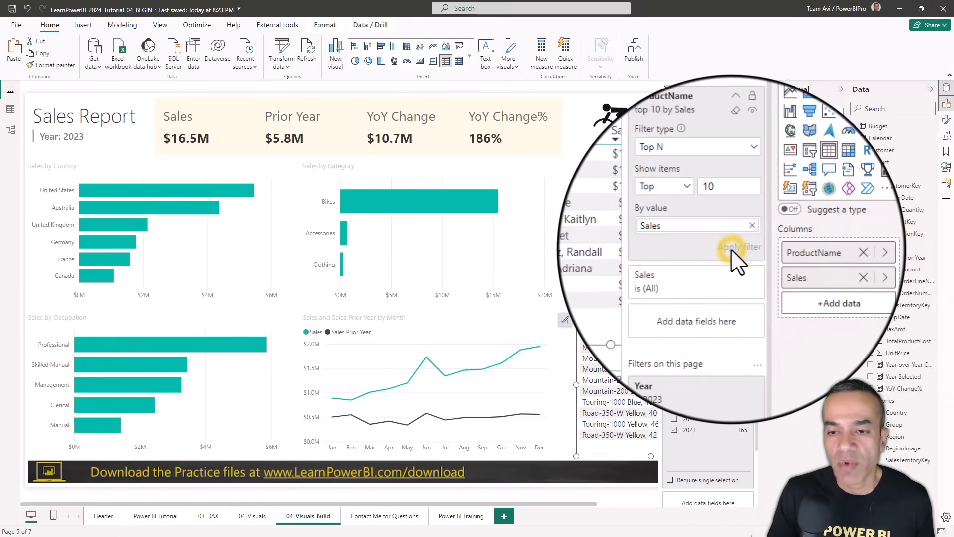
- Collapse the Filters, Build a visual and Data panes and deselect the product table to show the whole report page
{"action": "left_click", "coordinate": [750, 90]}
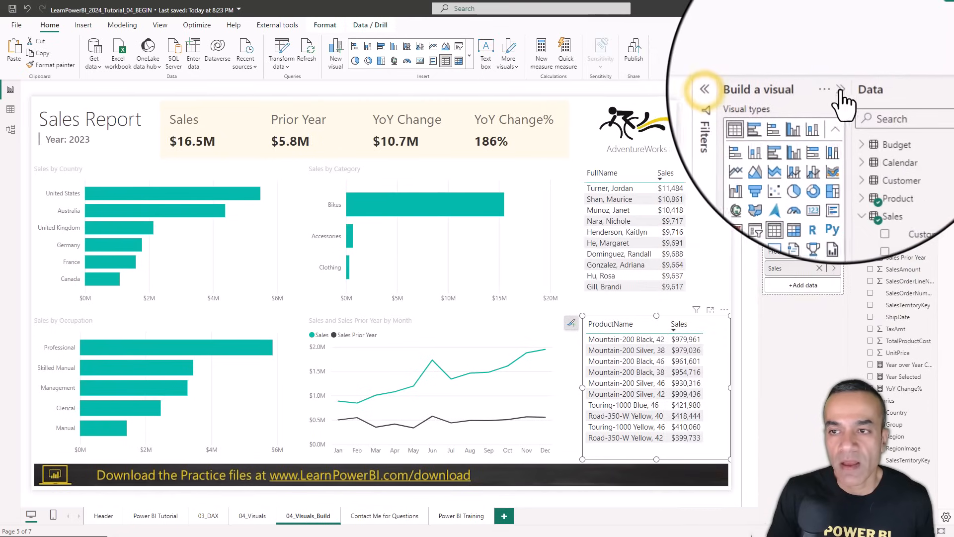
{"action": "left_click", "coordinate": [841, 90]}
{"action": "left_click", "coordinate": [930, 90]}
{"action": "left_click", "coordinate": [855, 328]}
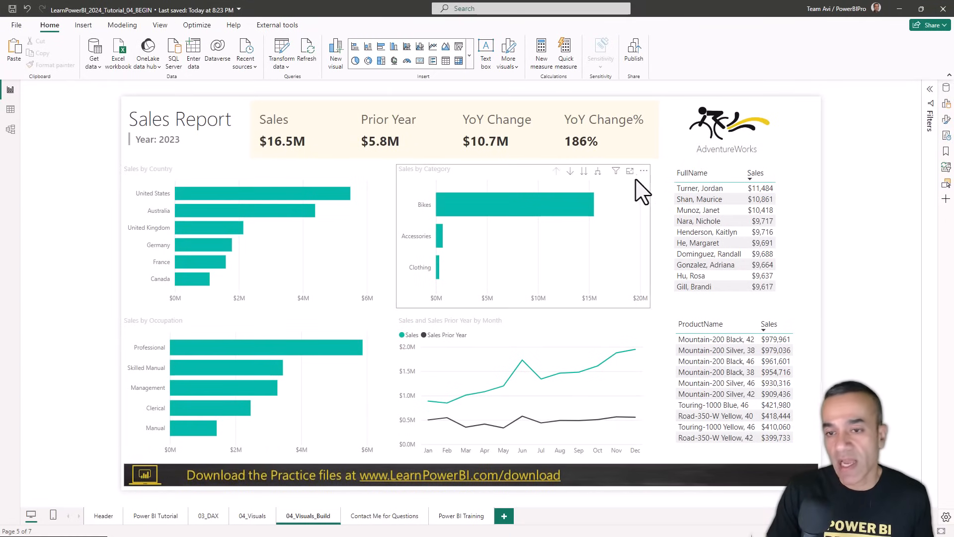
{"action": "left_click", "coordinate": [802, 163]}
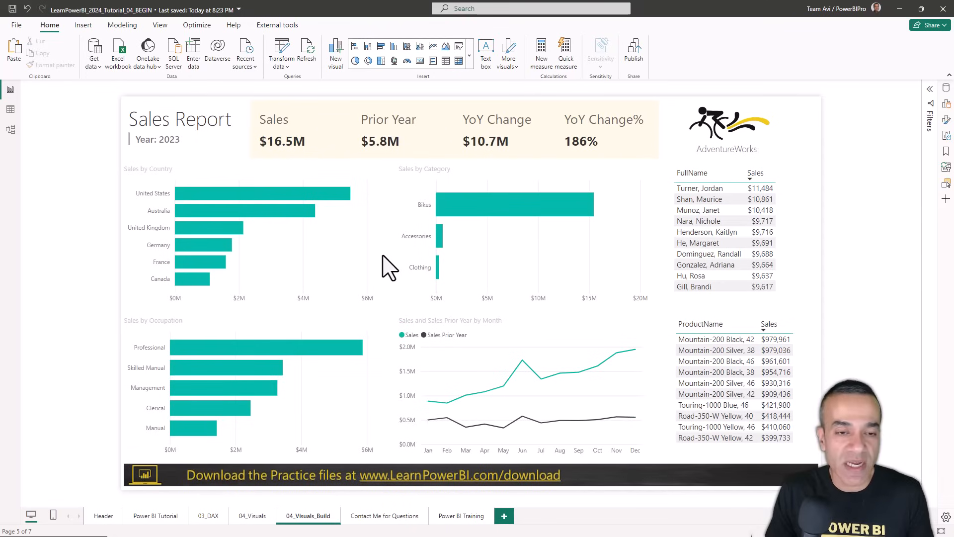
- Cross-filter the report by United States and by Australia in the Sales by Country chart, and clear the selection
{"action": "left_click", "coordinate": [338, 195]}
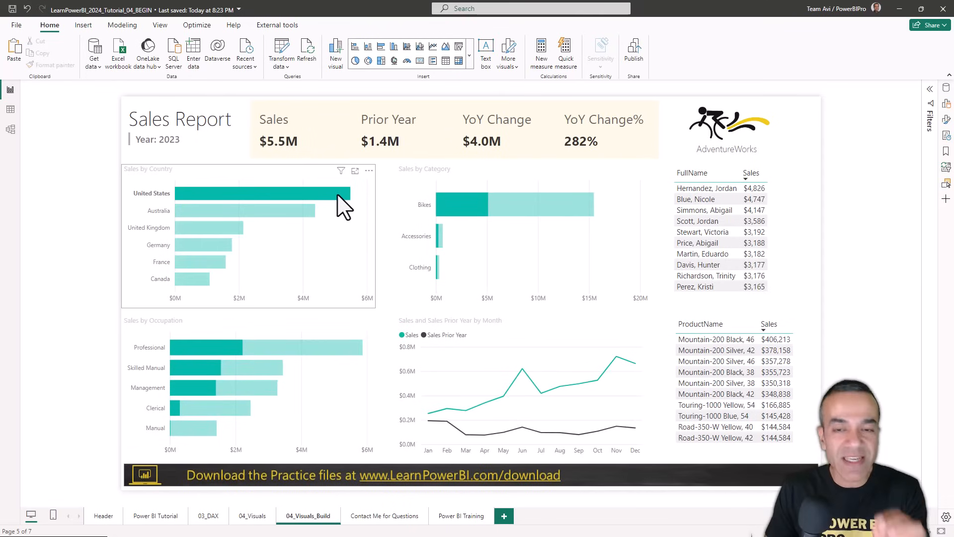
{"action": "left_click", "coordinate": [304, 213]}
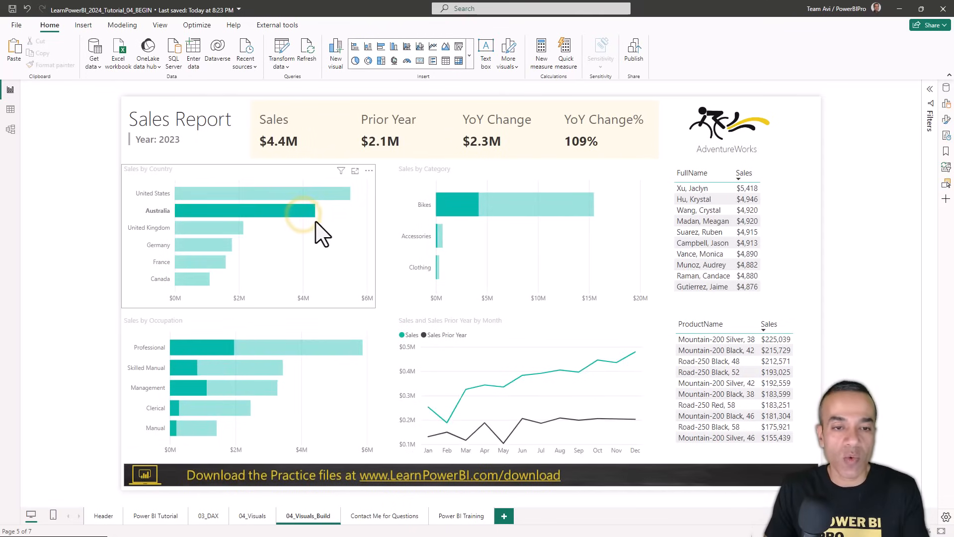
{"action": "left_click", "coordinate": [315, 221]}
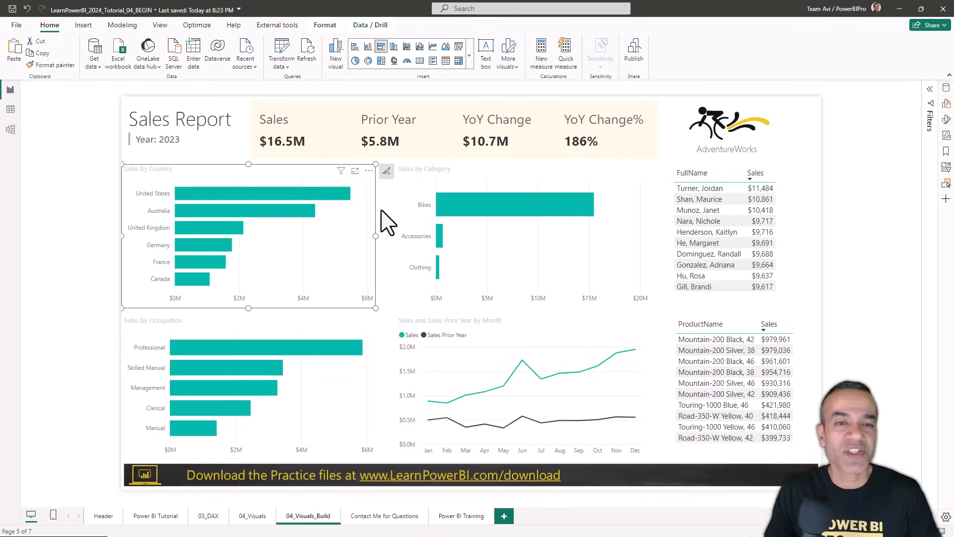
{"action": "left_click", "coordinate": [469, 61]}
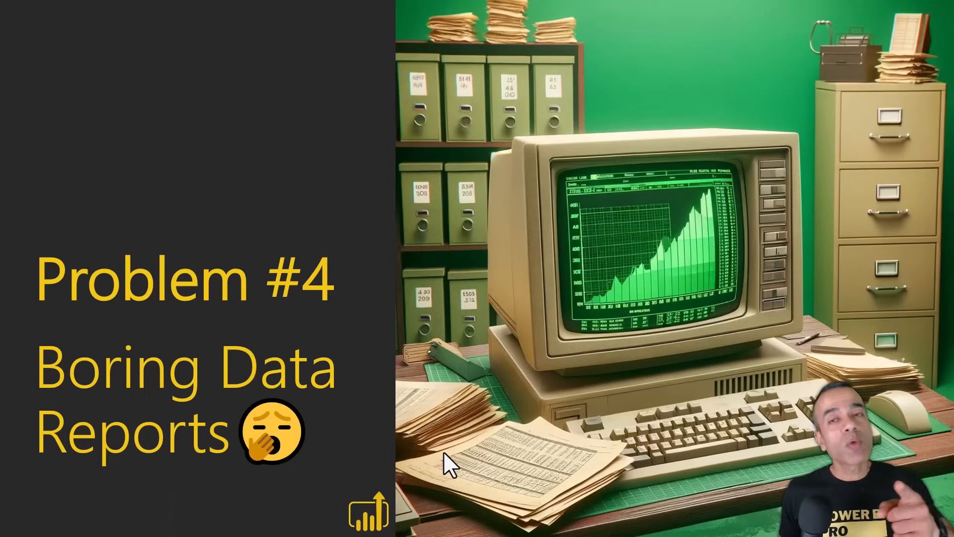
{"action": "key", "text": "Right"}
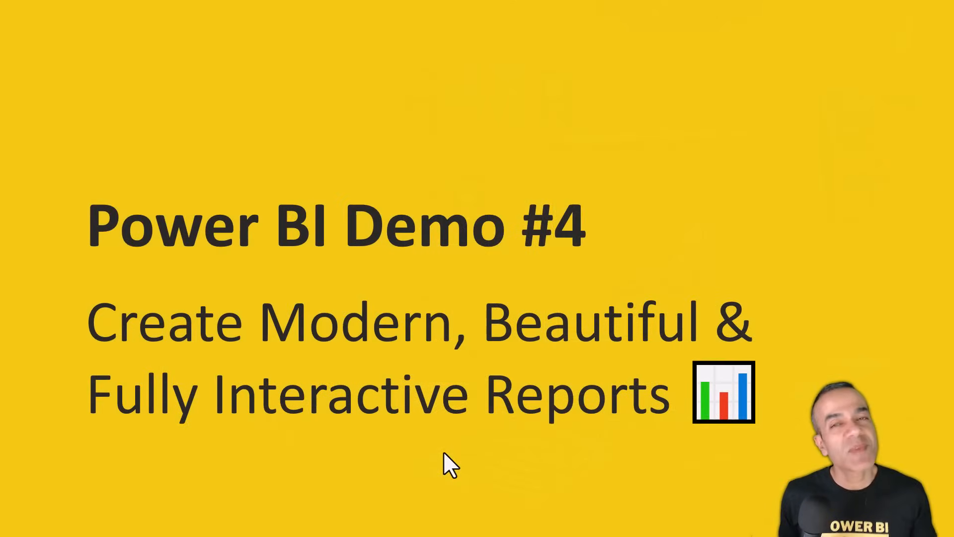